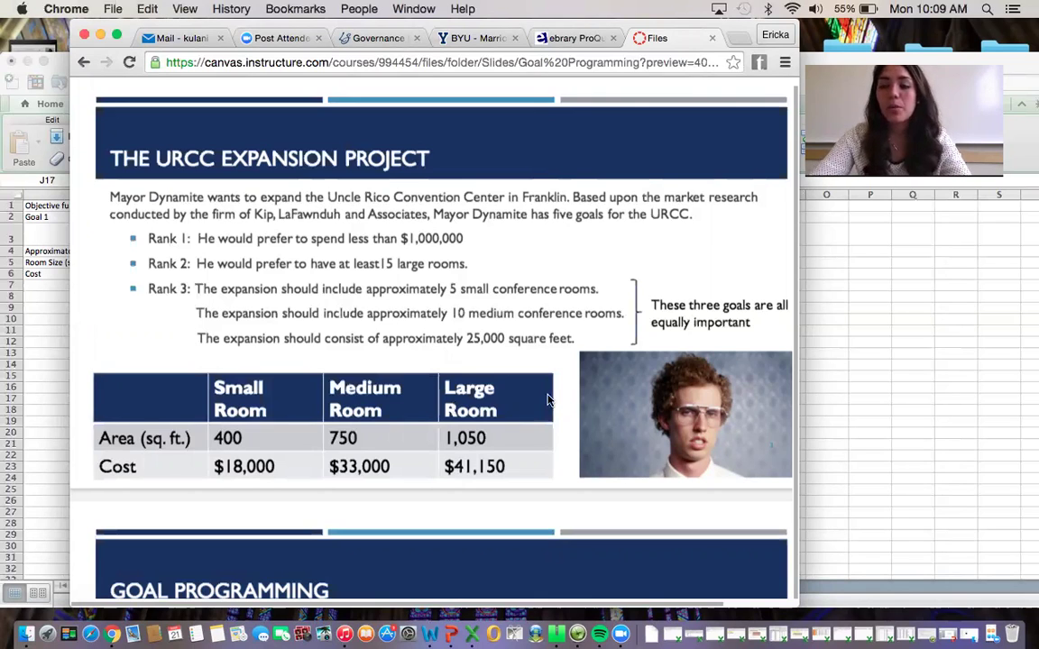
Switch to the Goal Programming workbook in Excel and review the objective function and Goal 1 in rows 1 and 2
left_click(940, 390)
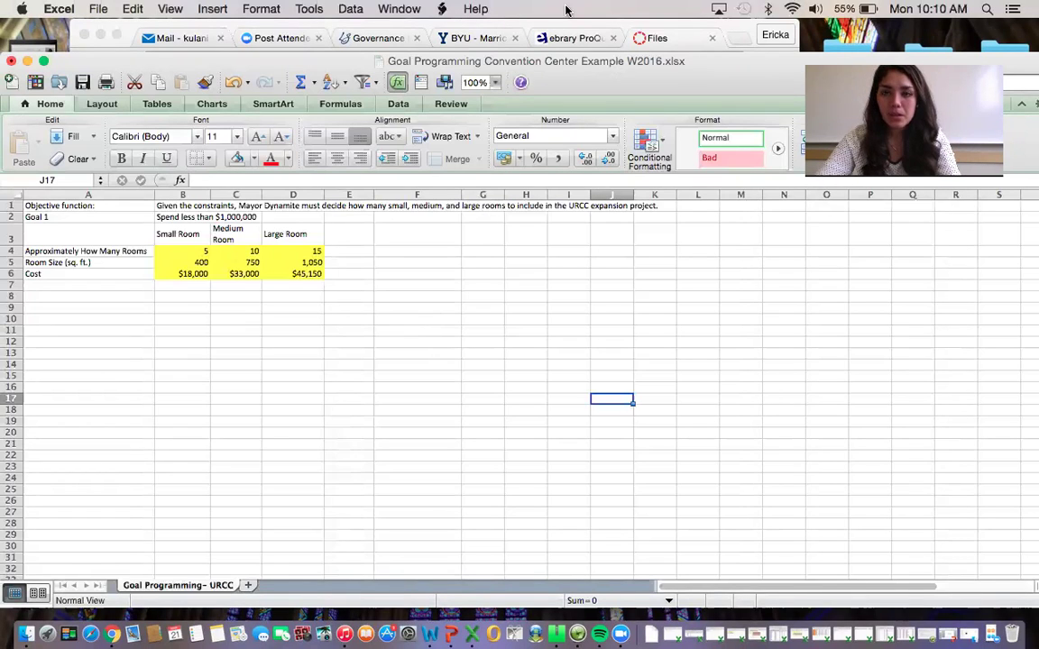
left_click(466, 294)
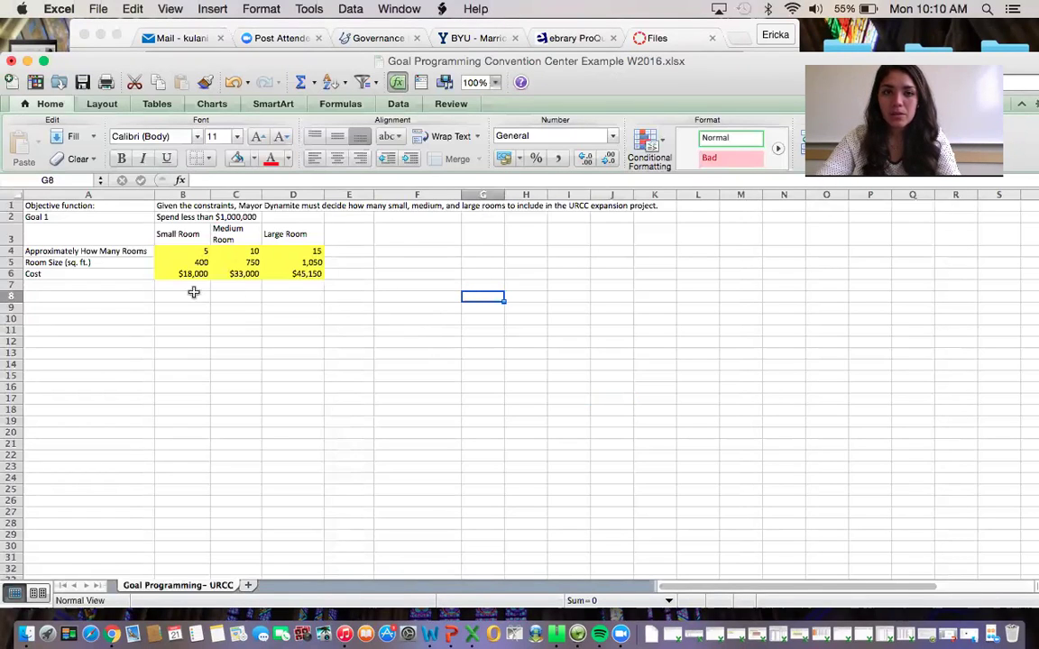
left_click(79, 207)
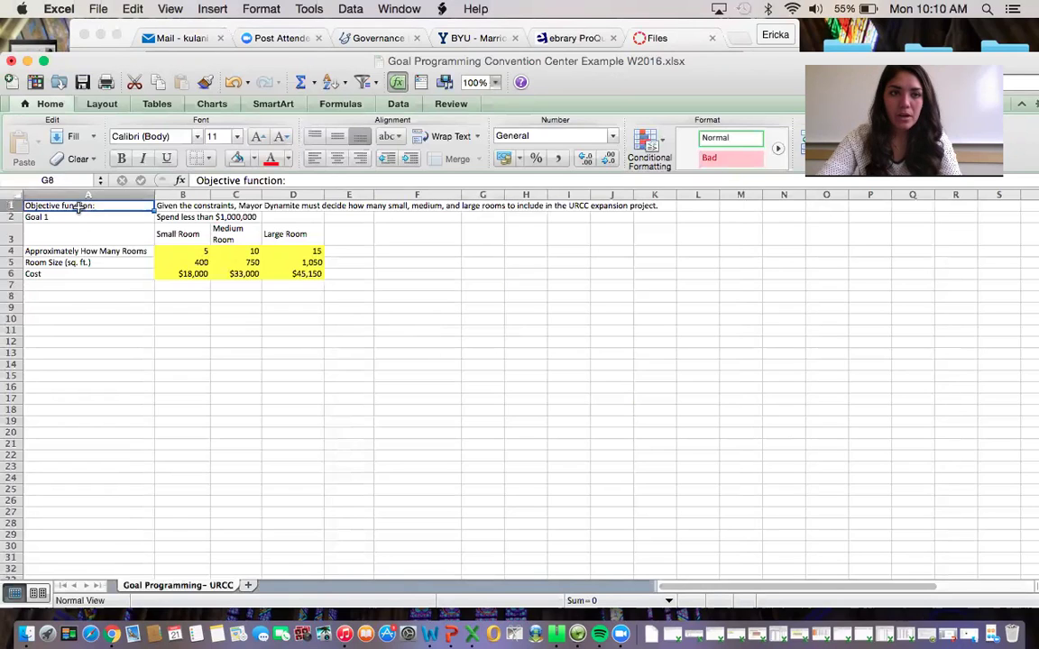
left_click(166, 207)
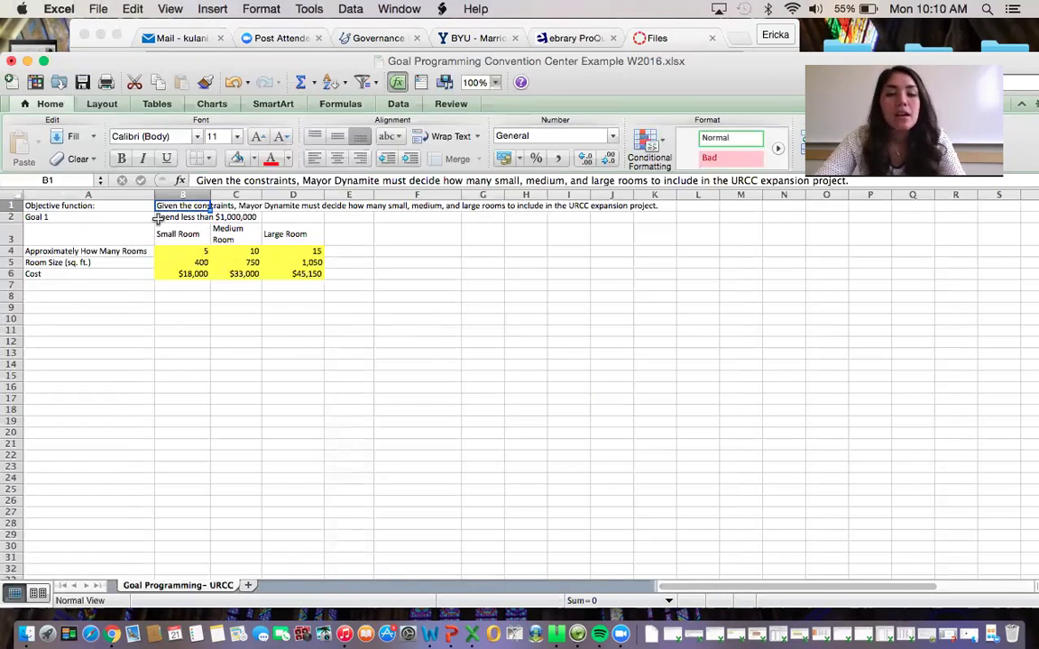
left_click(120, 217)
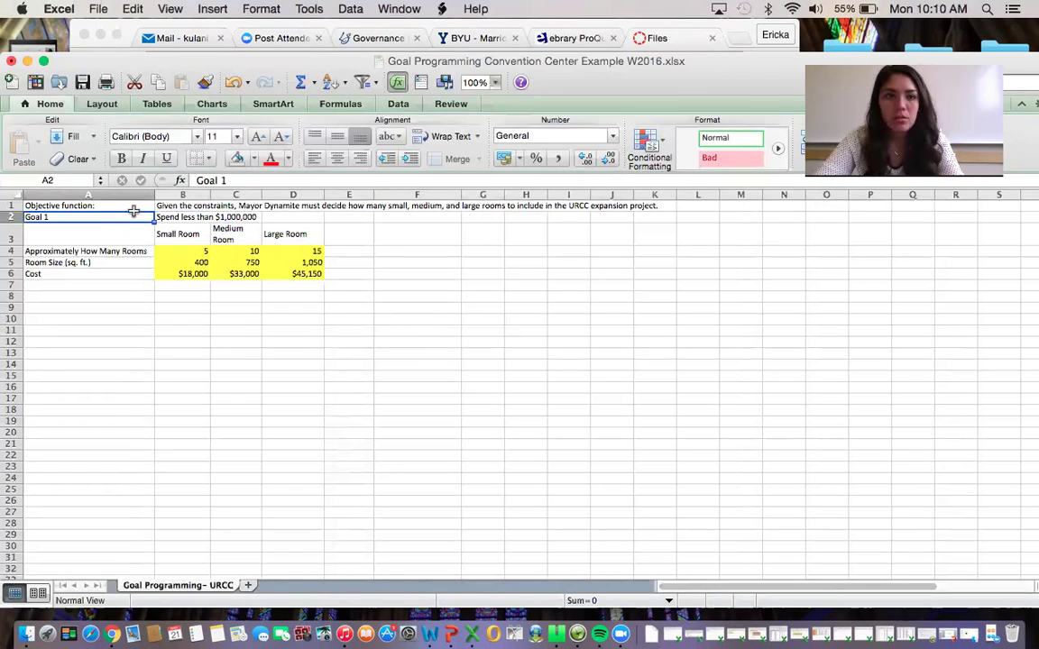
mouse_move(135, 216)
left_mouse_down()
mouse_move(164, 206)
mouse_move(226, 216)
mouse_move(136, 207)
mouse_move(134, 218)
left_mouse_up()
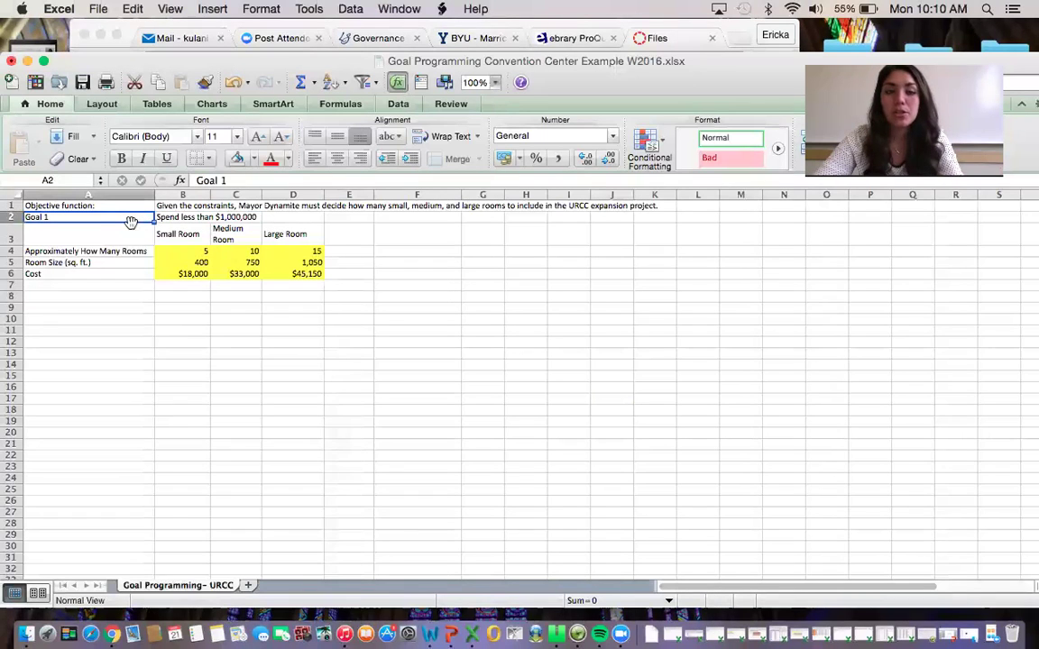
left_click_drag(31, 219, 217, 216)
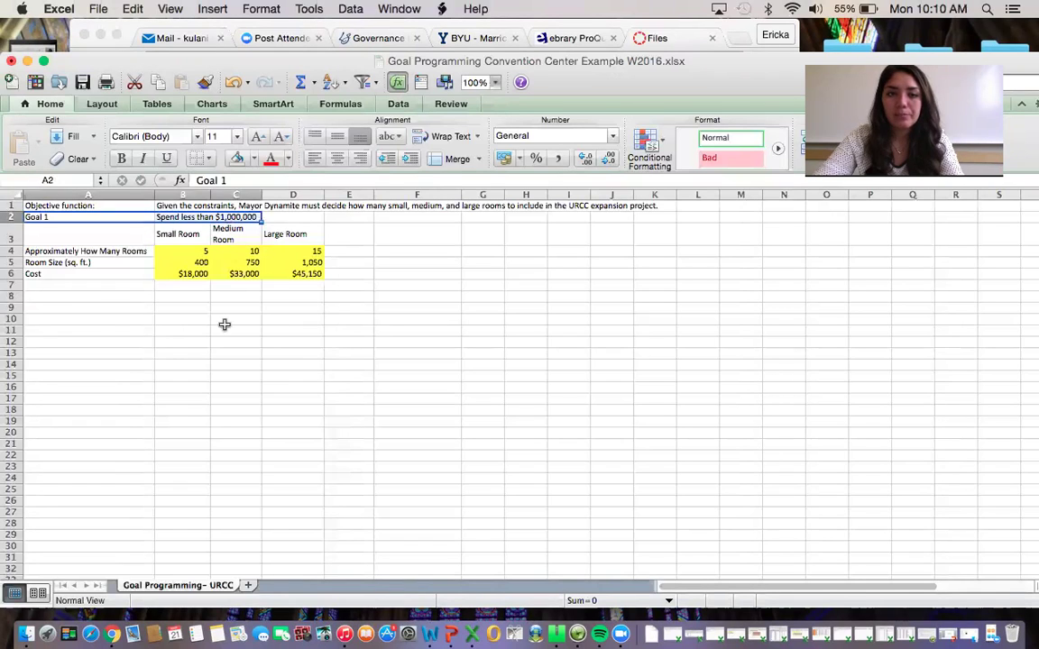
left_click(225, 324)
Fill cells B9:D9 with orange as the decision cells below the room data
left_click(109, 297)
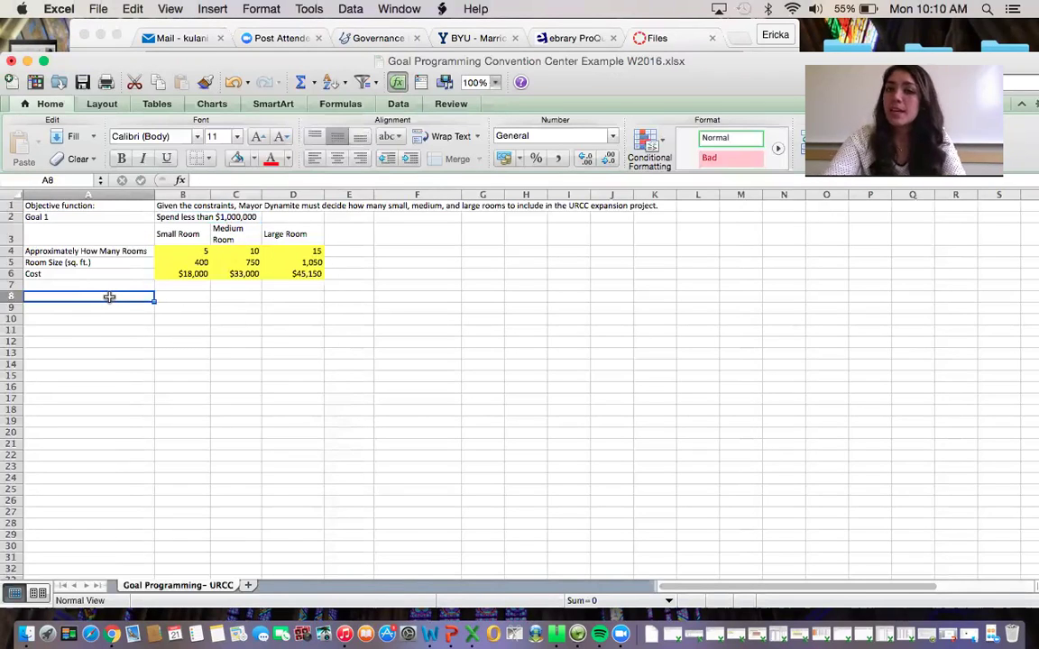
left_click(181, 295)
left_click_drag(181, 308, 269, 310)
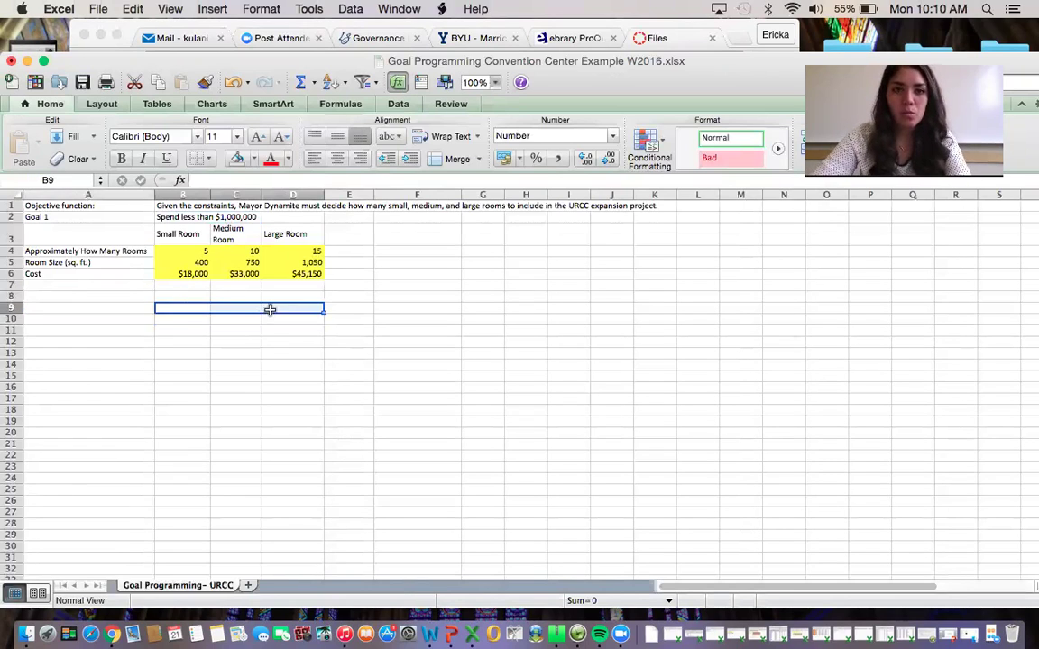
left_click(254, 158)
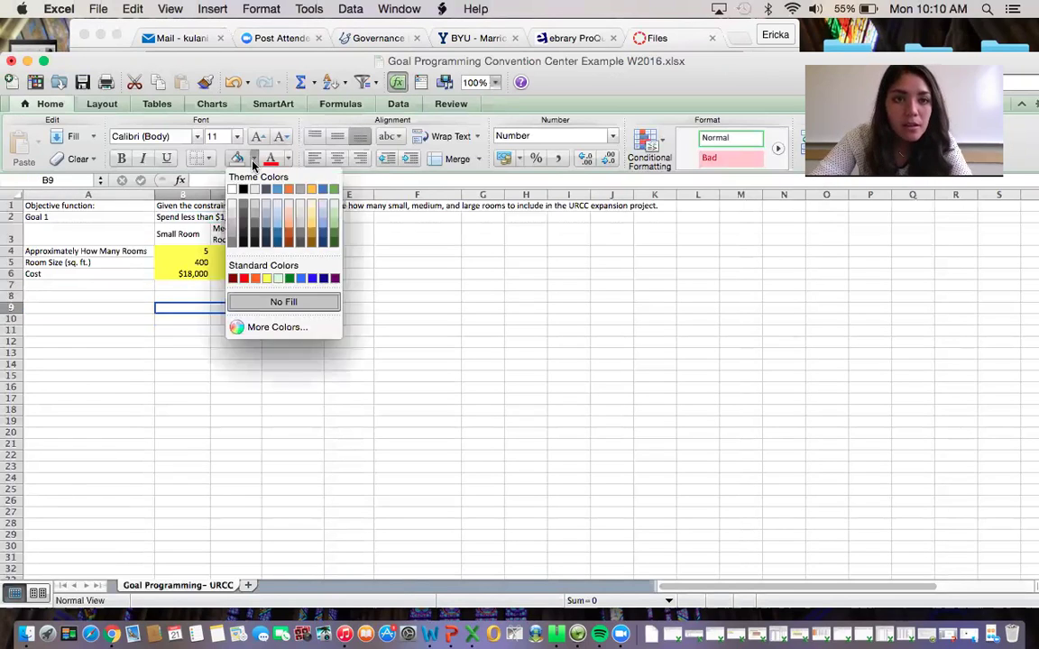
left_click(290, 190)
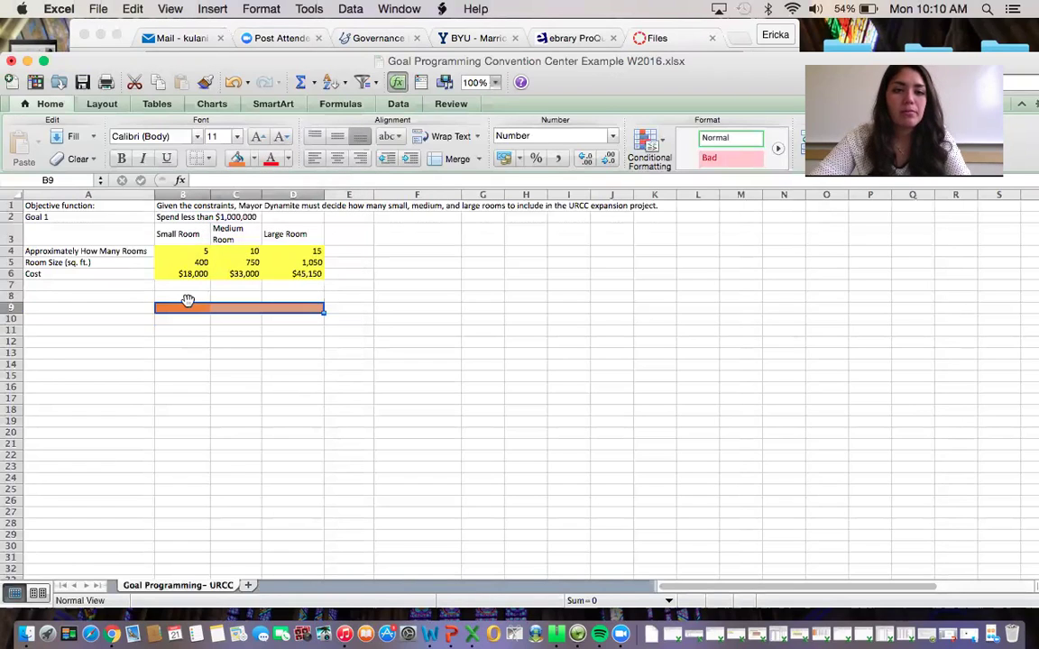
Enter the column headings Small, Medium and Large in B8:D8 above the orange cells
left_click(187, 296)
type("Small")
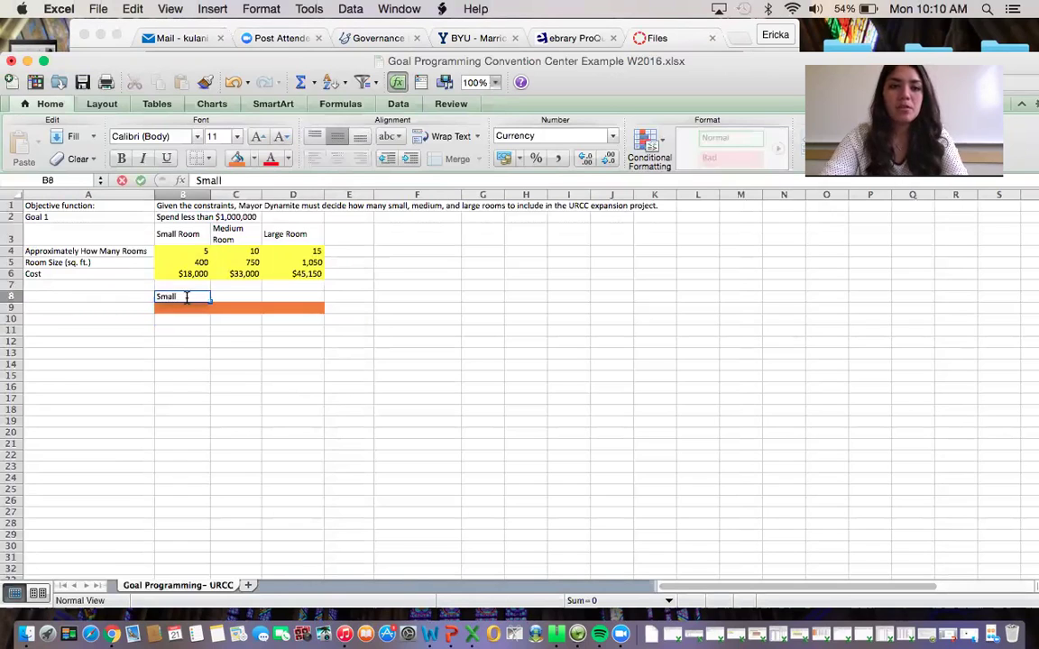
key("Tab")
type("Medium")
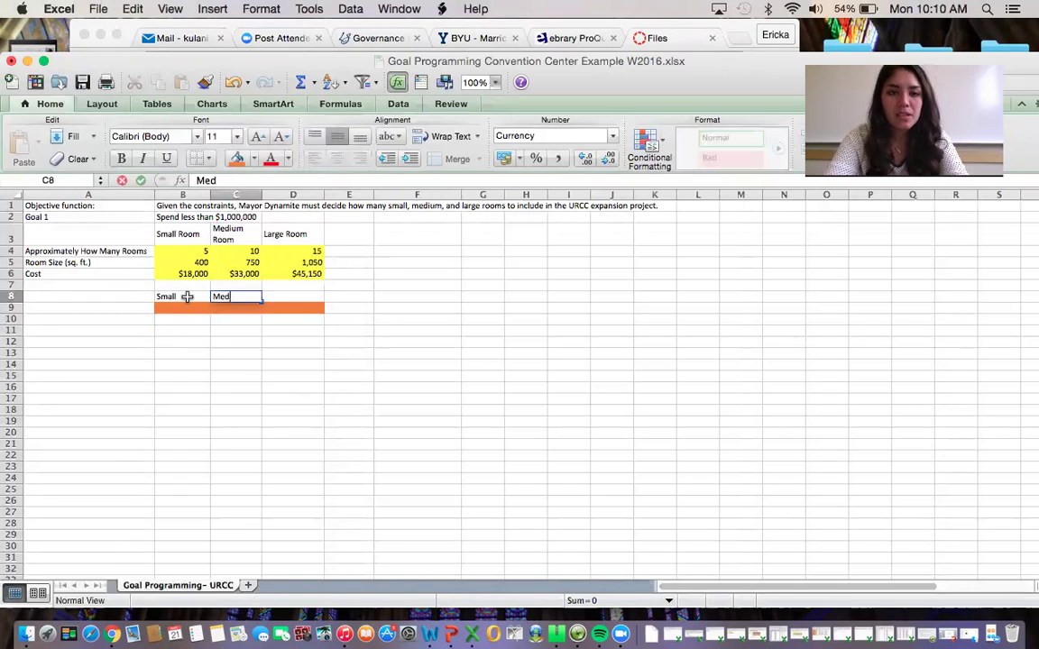
key("Tab")
type("Large")
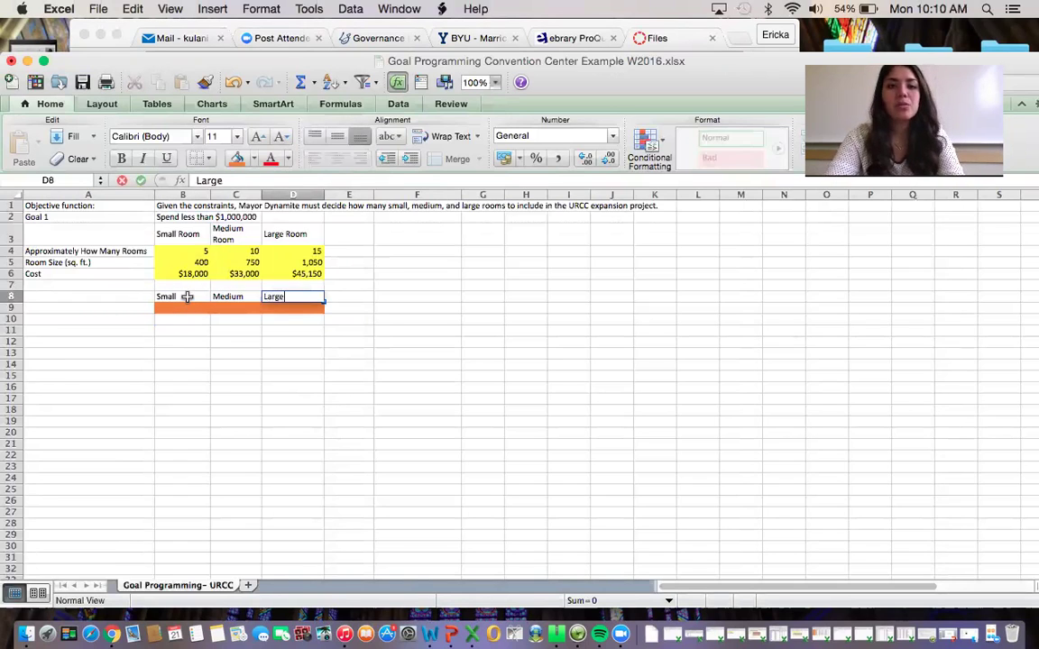
left_click(254, 377)
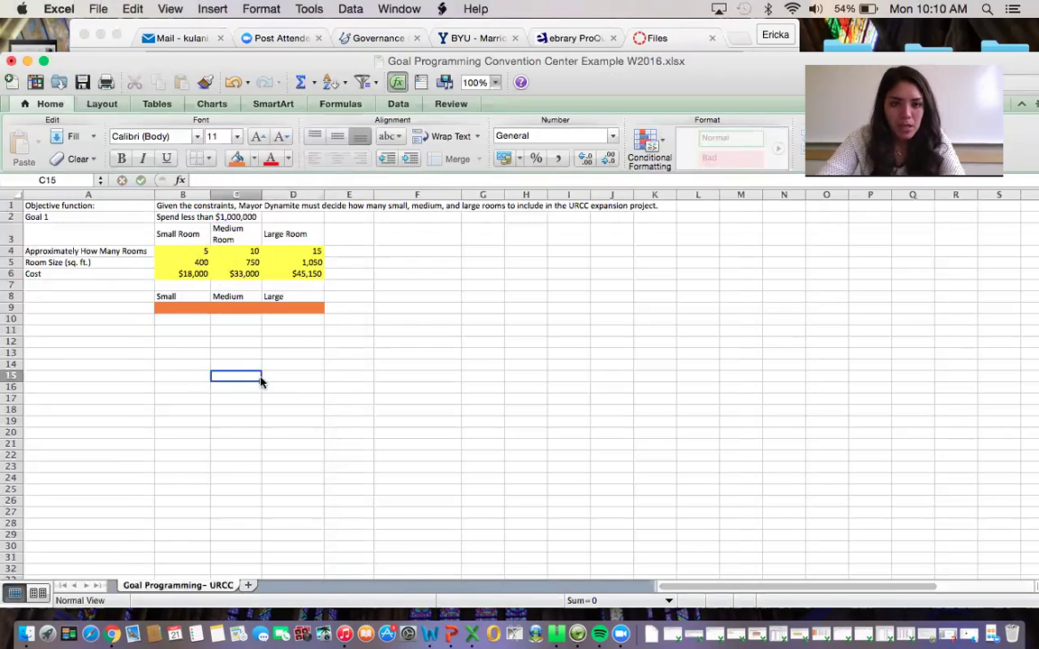
Label rows 9 to 11 in column A as Total, Under (+) and Over (-)
left_click(114, 306)
type("Total")
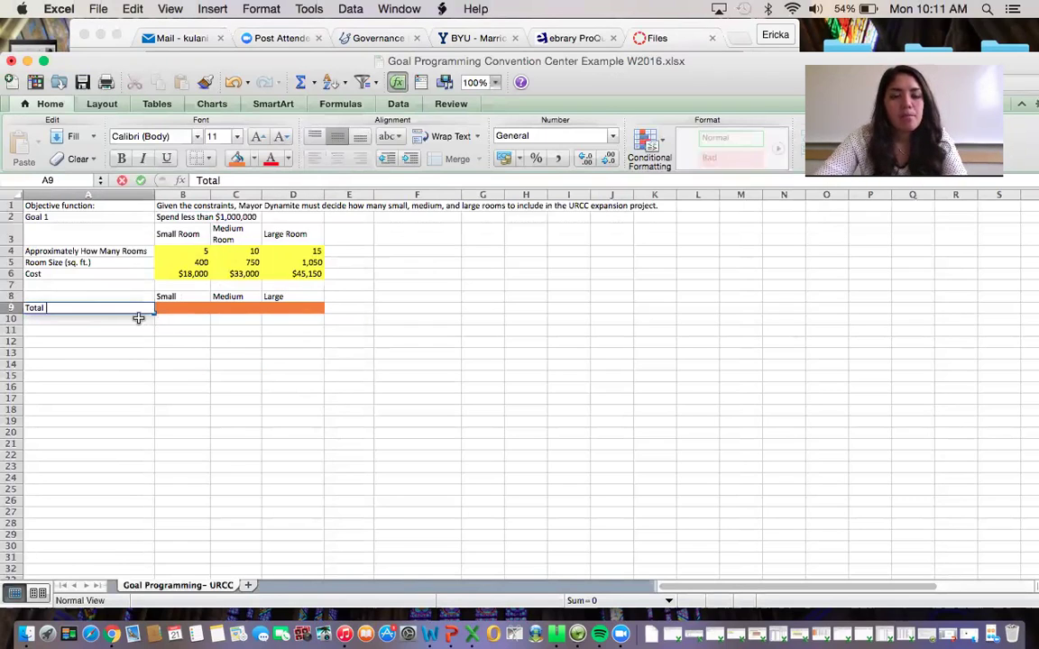
left_click(140, 322)
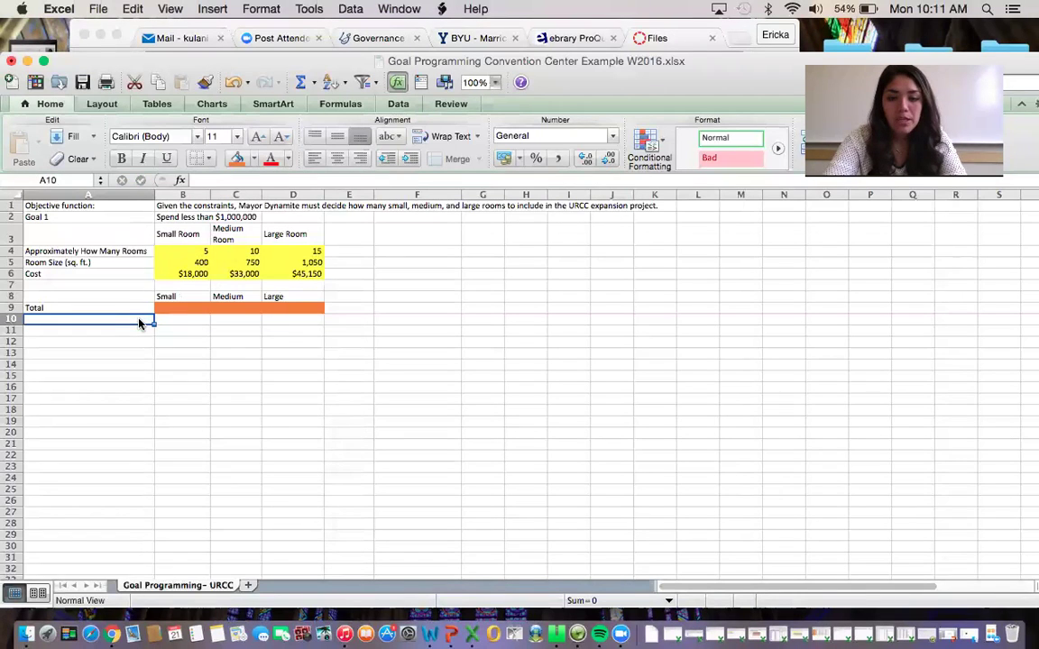
type("Under")
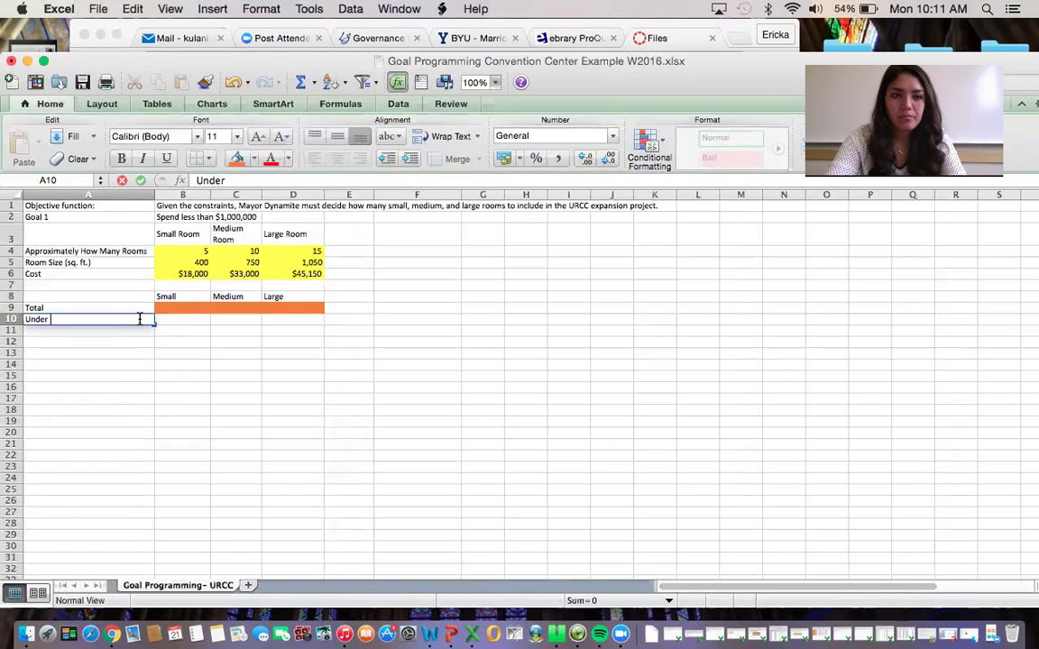
type(" (+)")
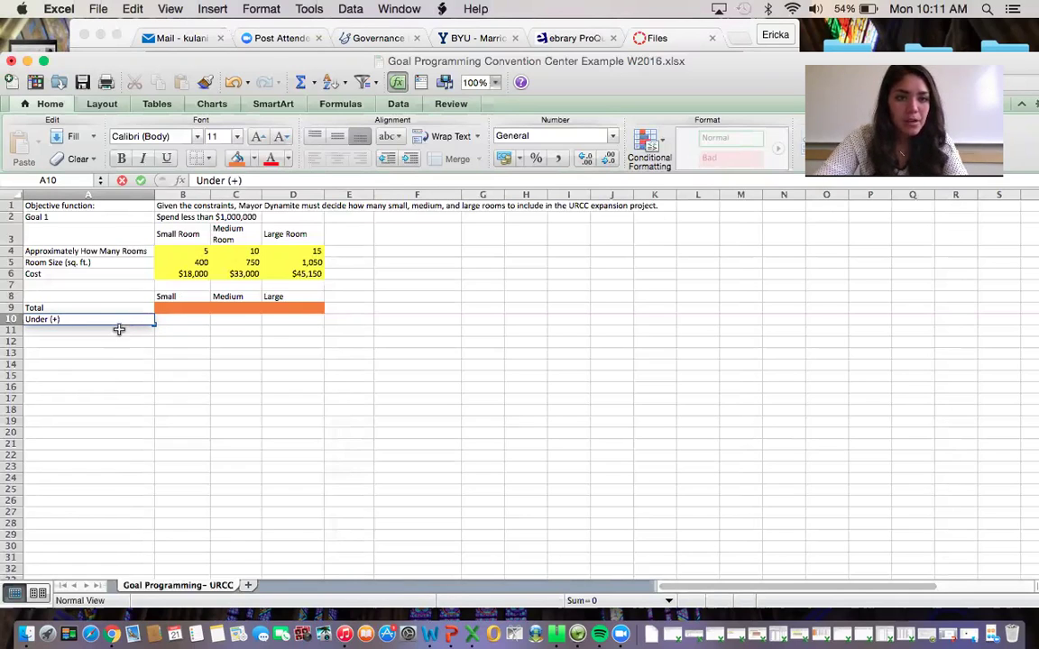
left_click(120, 335)
type("Over (-")
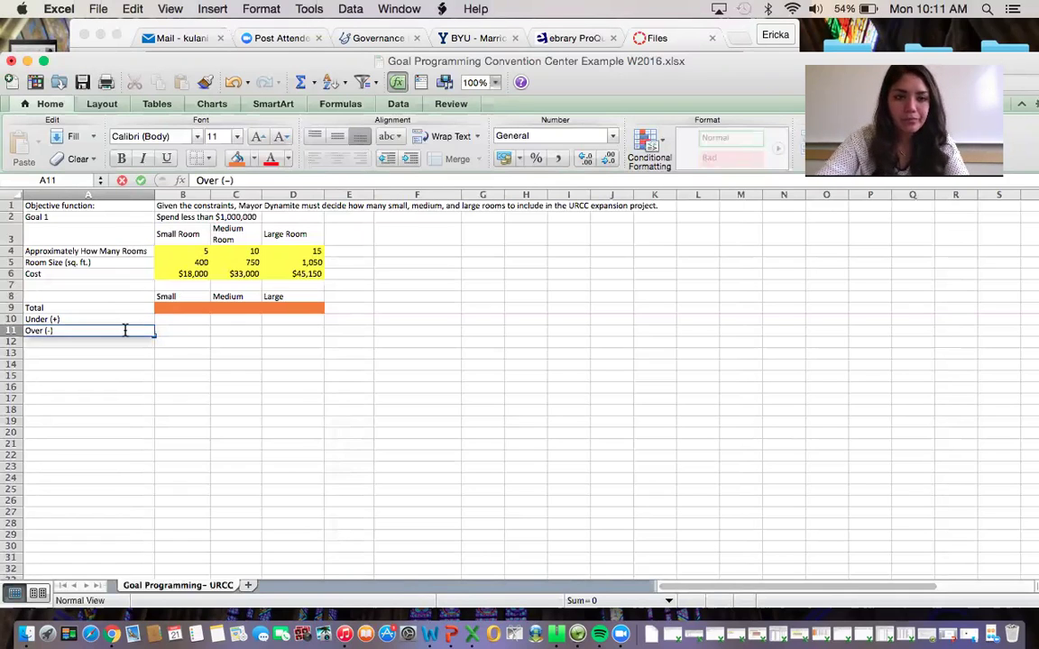
Fill the Under and Over cells B10:D11 with the same orange
left_click(175, 318)
left_click_drag(176, 314, 264, 327)
left_click(237, 160)
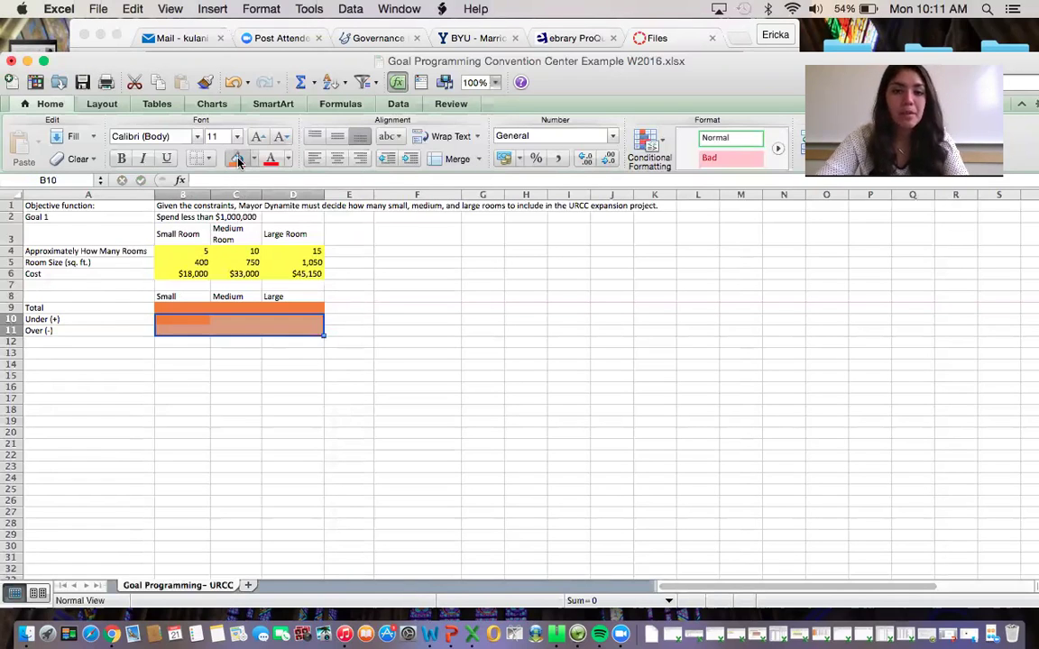
Add the column headings Square Feet in E8 and Cost in F8
left_click(357, 296)
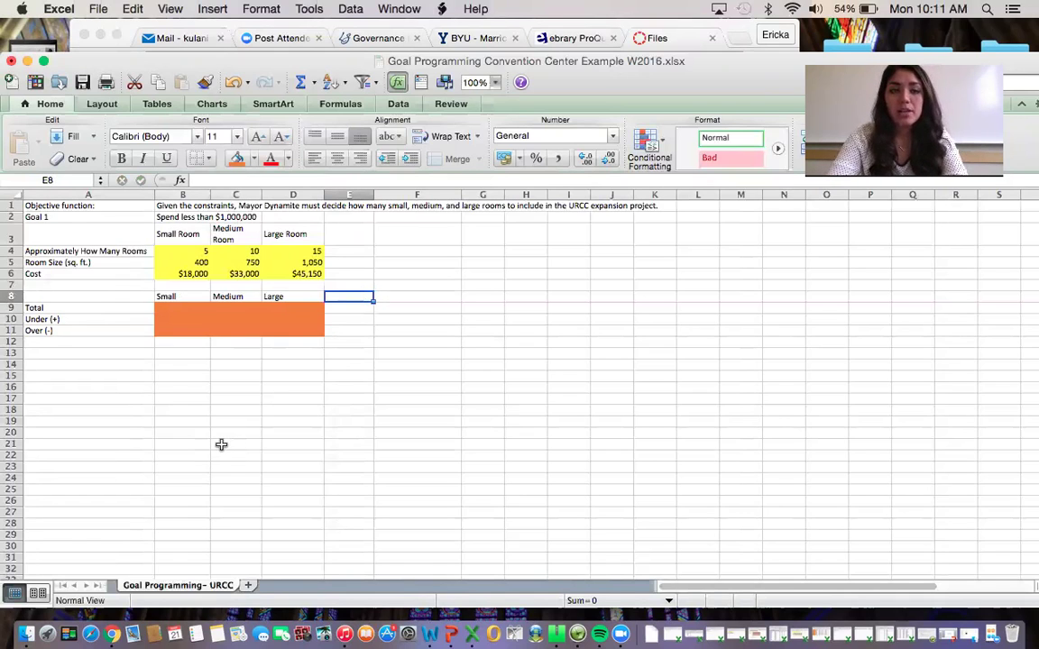
type("Square Ff")
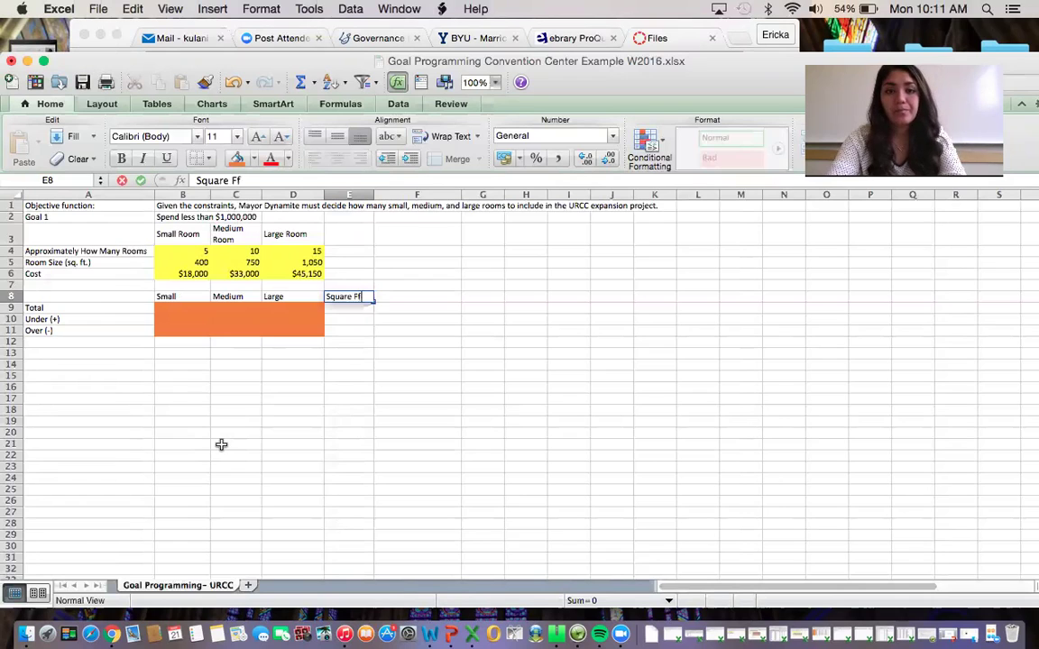
key("BackSpace")
type("eet")
key("Tab")
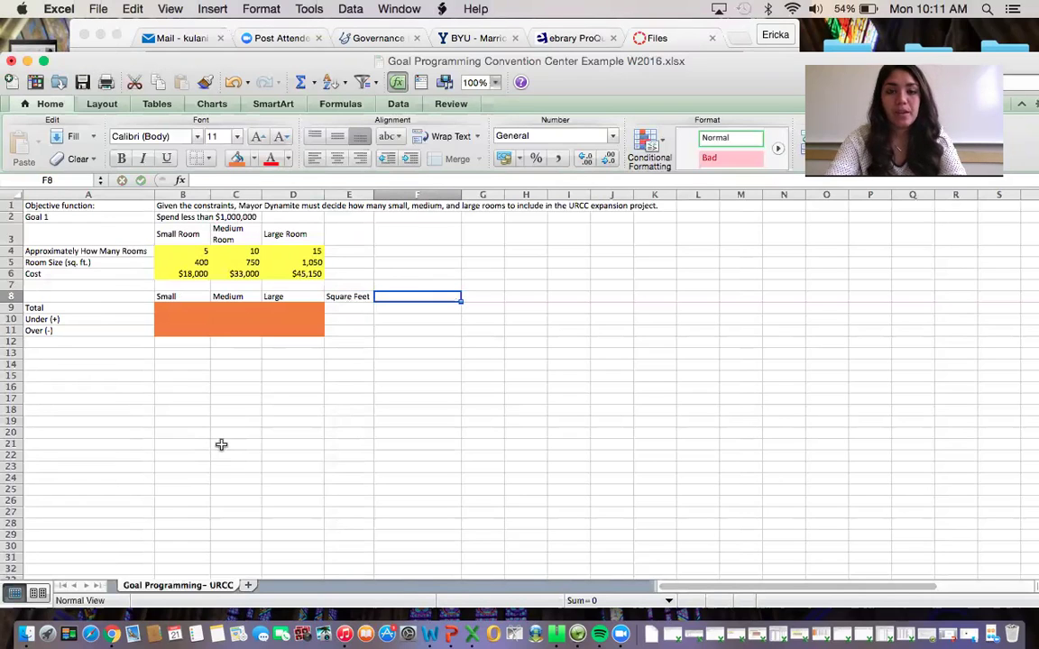
type("Cost")
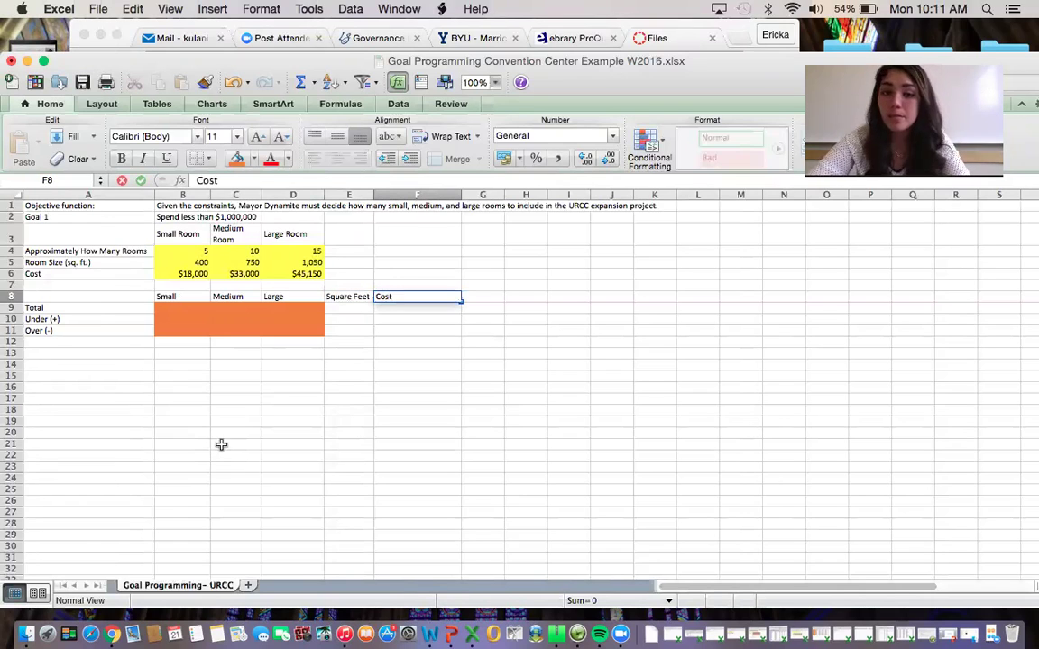
left_click(379, 411)
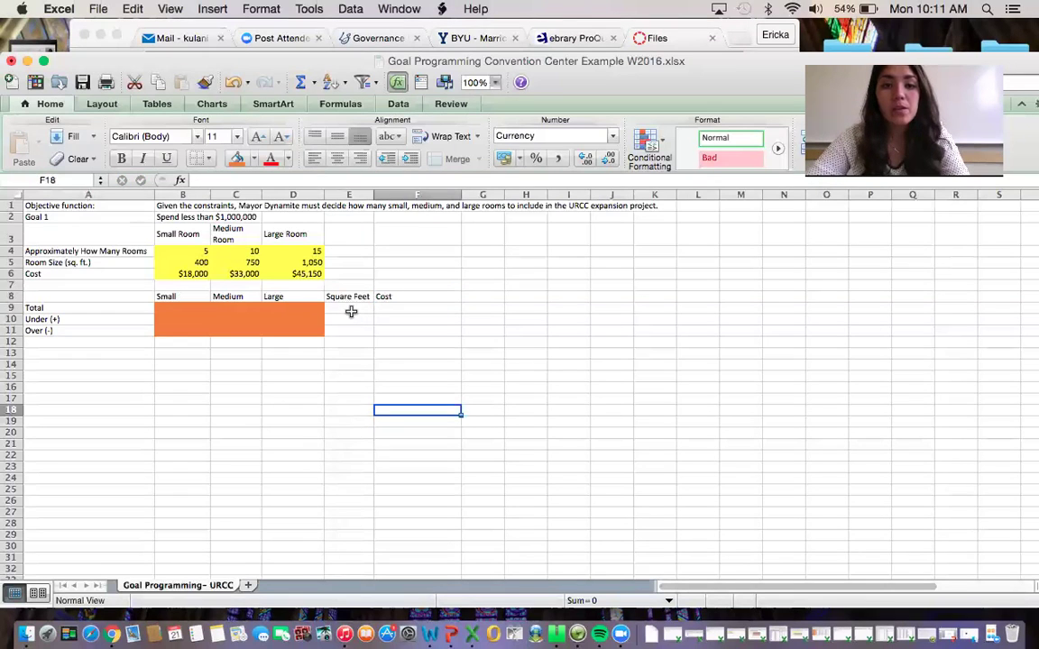
Fill the Under and Over cells for Square Feet and Cost, E10:F11, with the same orange
left_click_drag(351, 311, 390, 308)
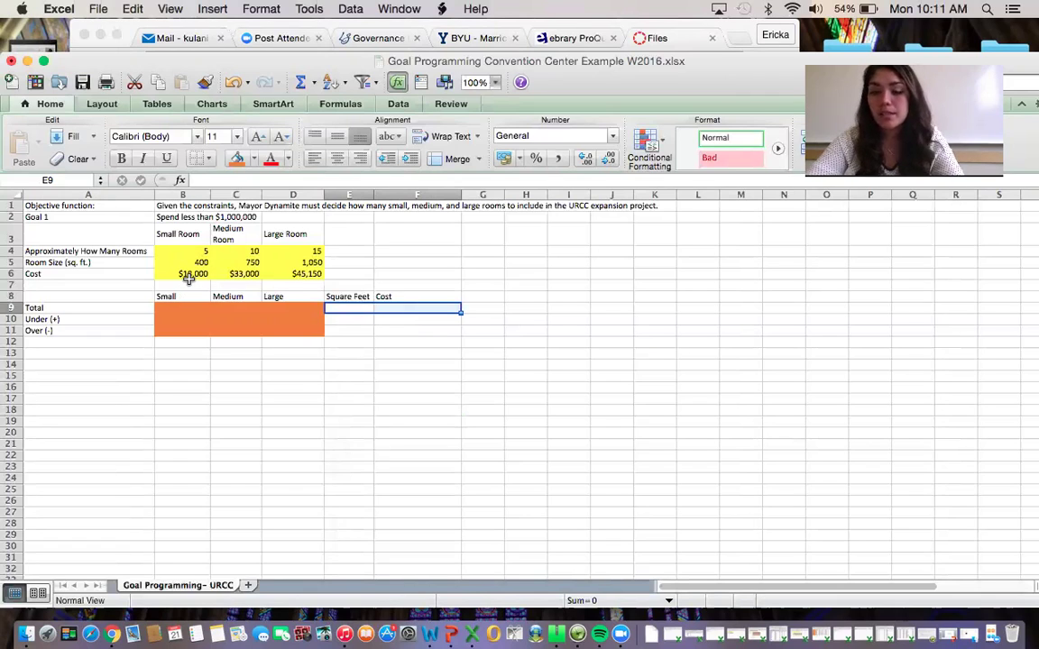
left_click(344, 317)
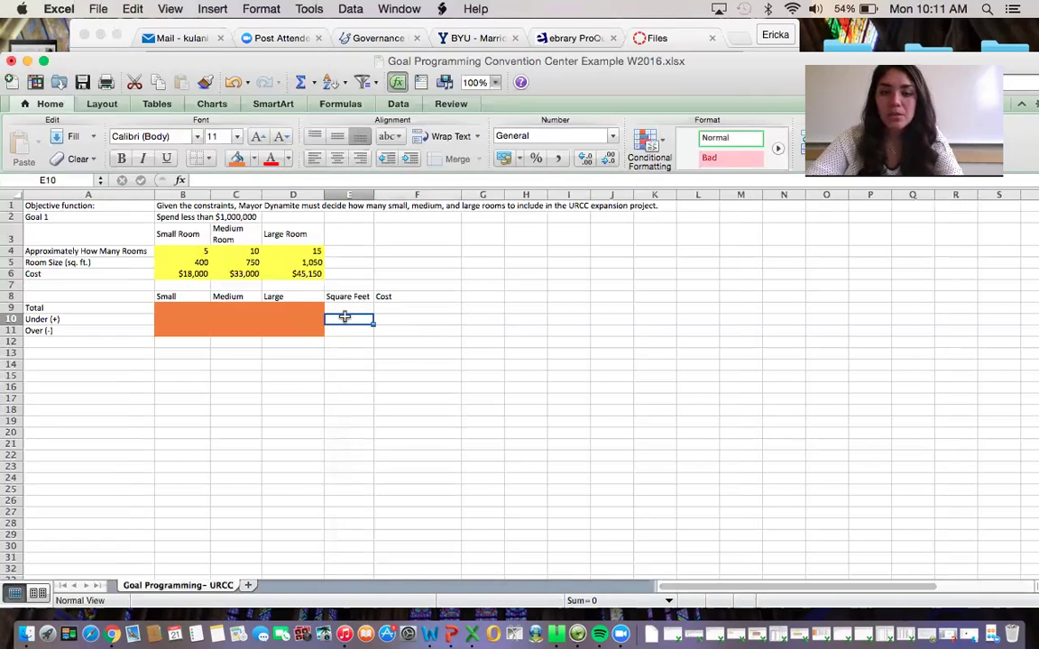
left_click_drag(345, 316, 395, 327)
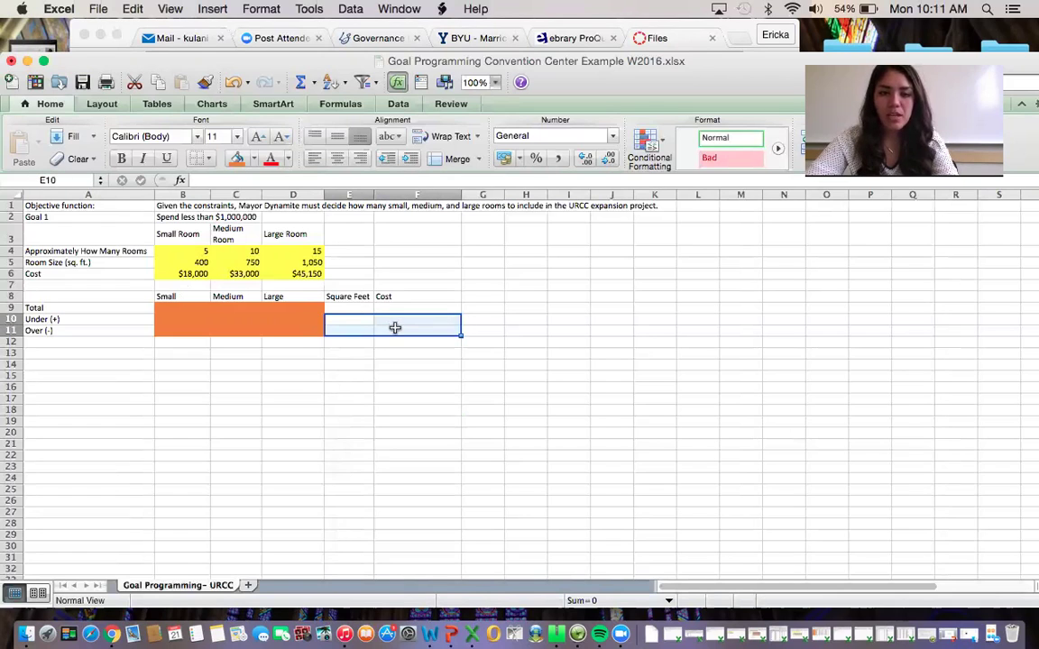
left_click(237, 160)
left_click(384, 420)
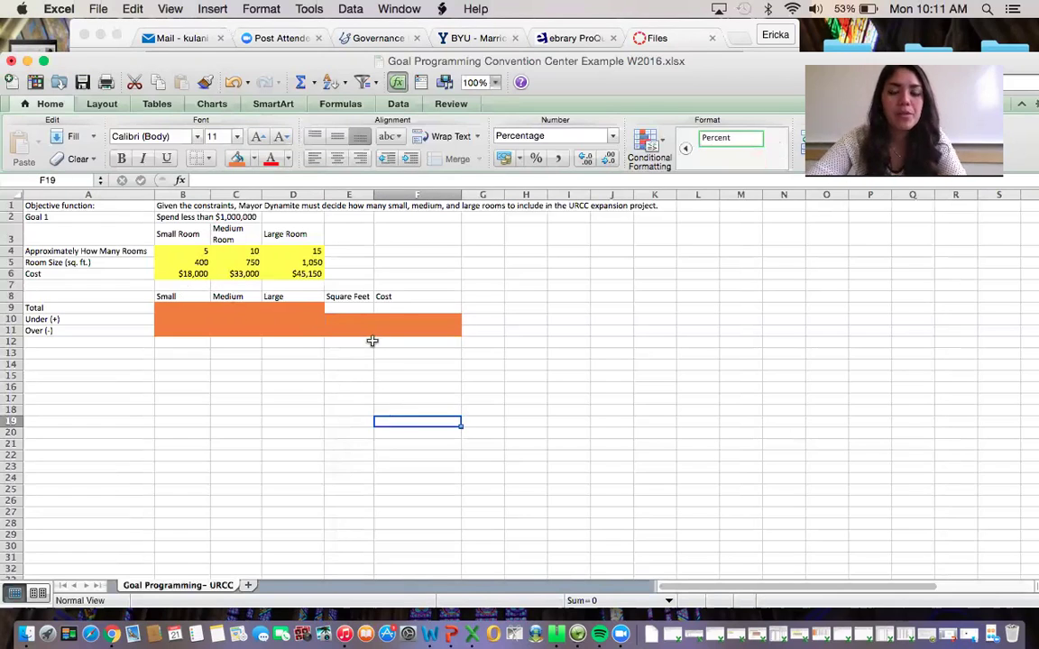
Calculate total square feet in E9 with =SUMPRODUCT(B9:D9,B5:D5), multiplying the room totals by the room sizes
left_click(348, 307)
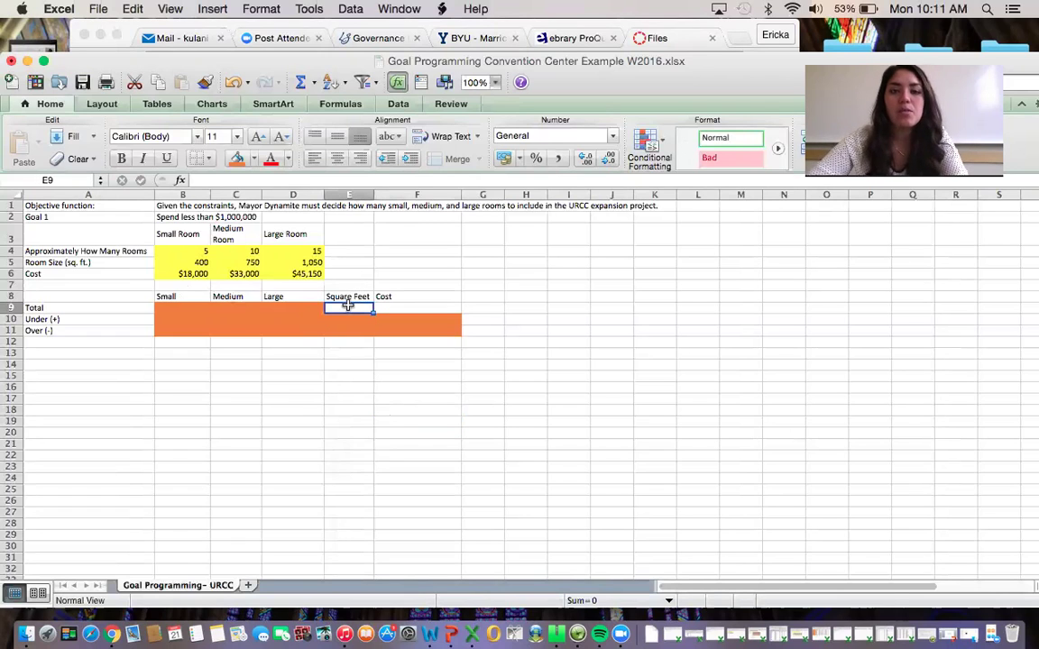
type("=sum")
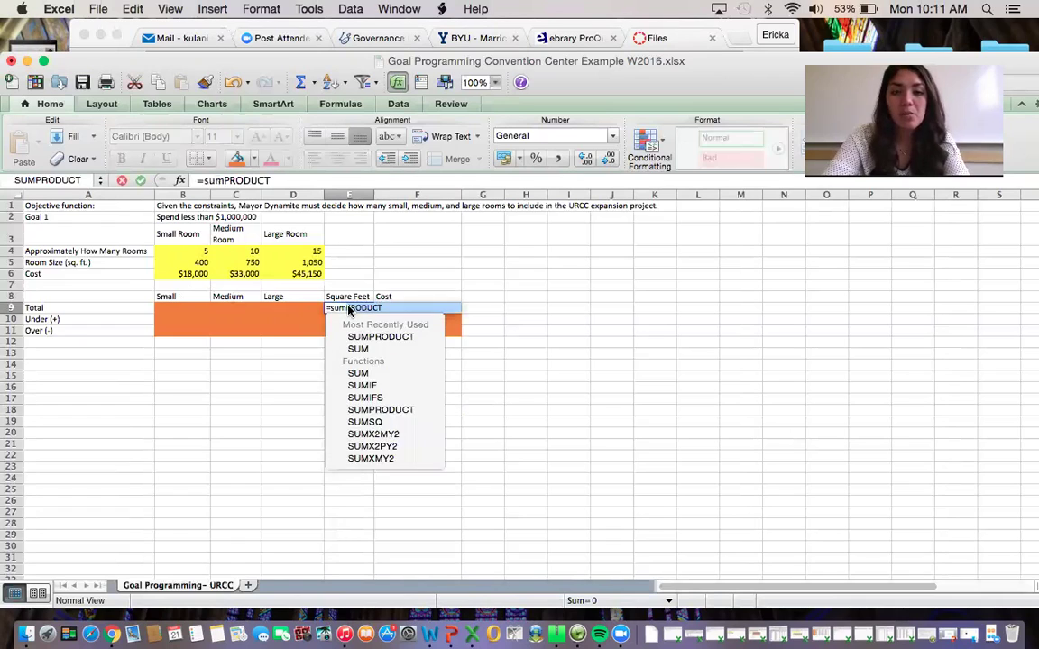
type("product(")
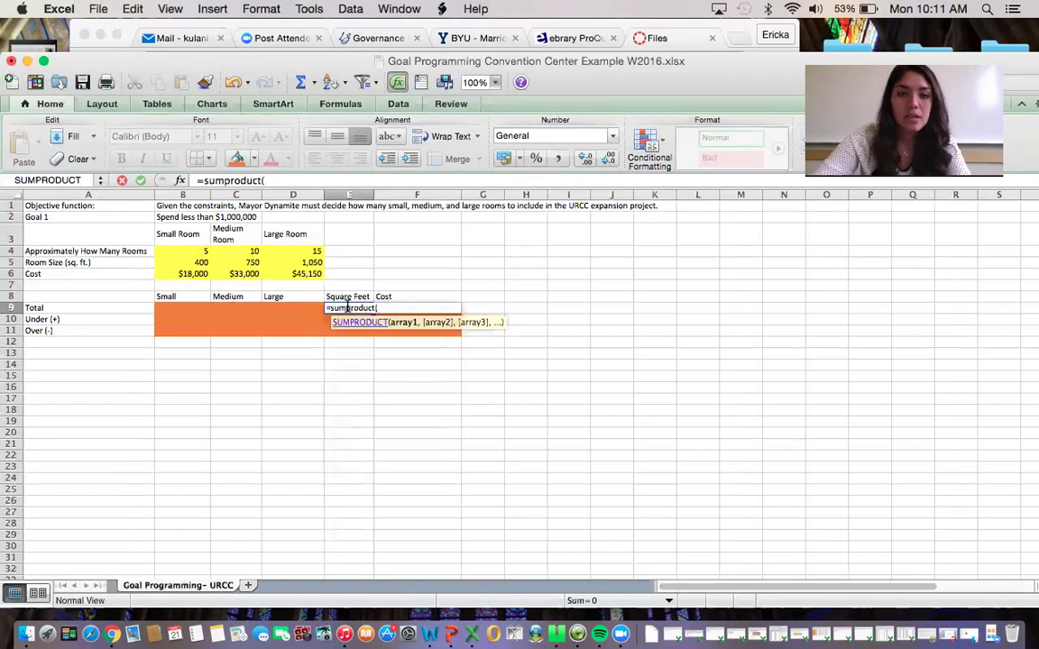
left_click_drag(186, 308, 275, 308)
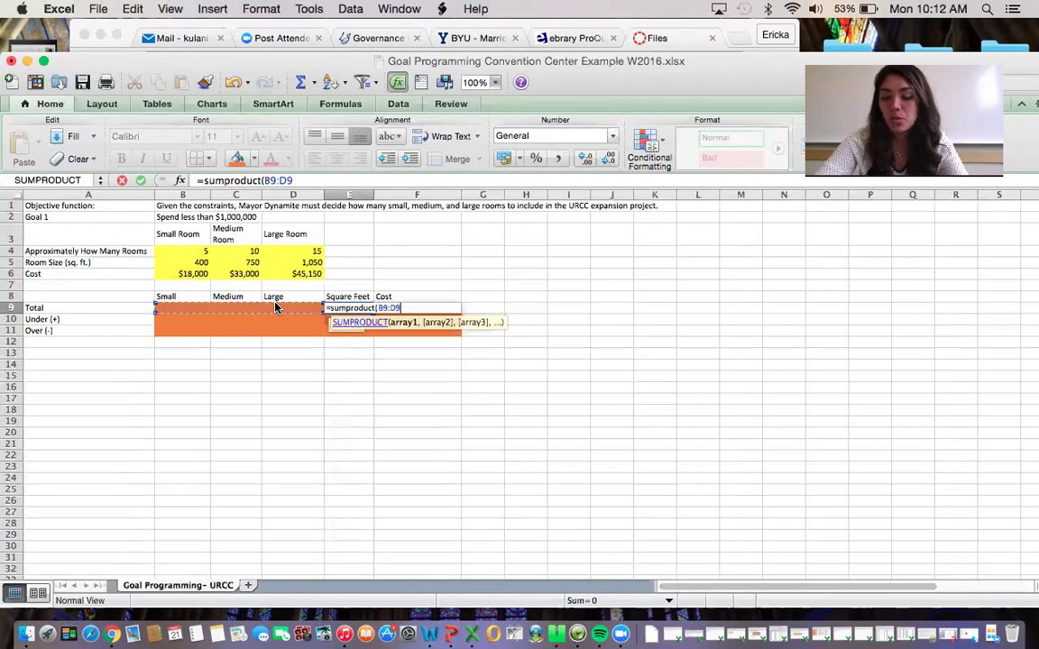
type(",")
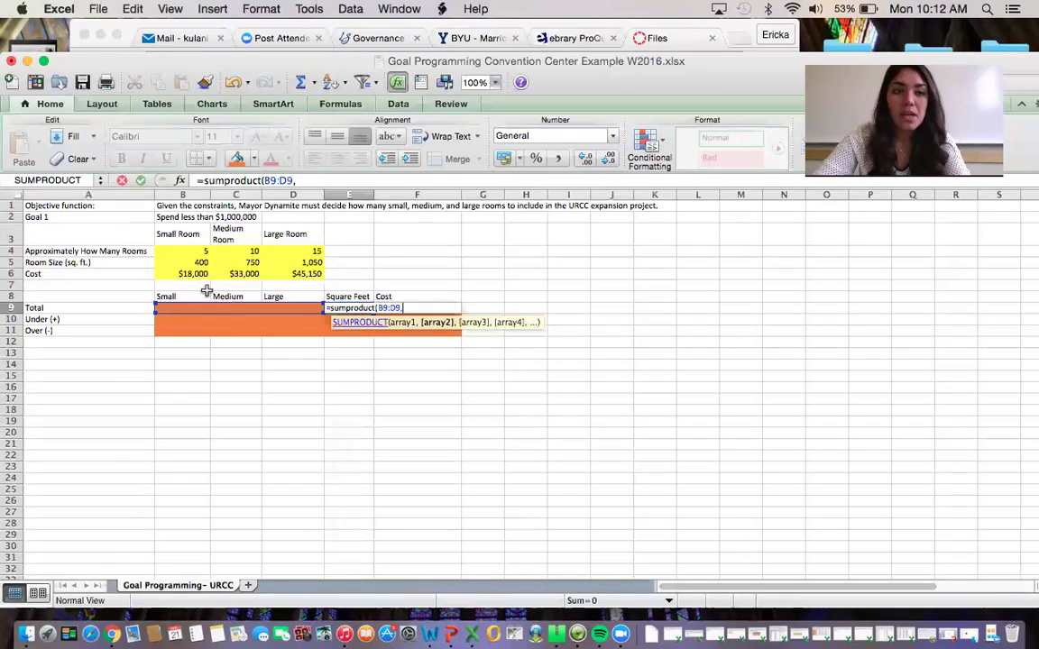
left_click_drag(197, 262, 269, 261)
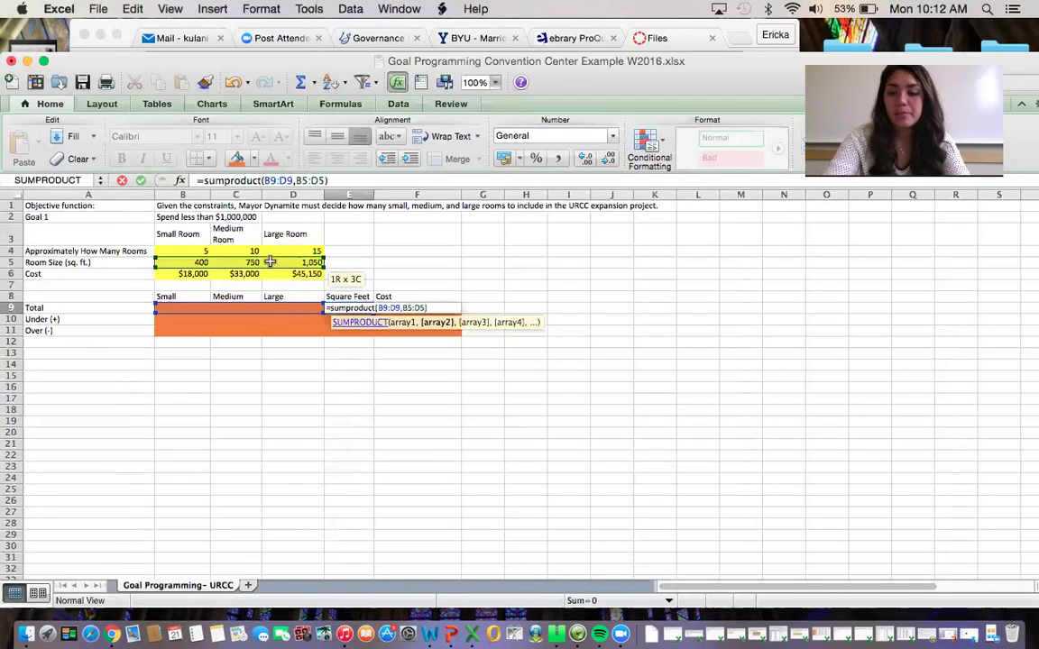
type(")")
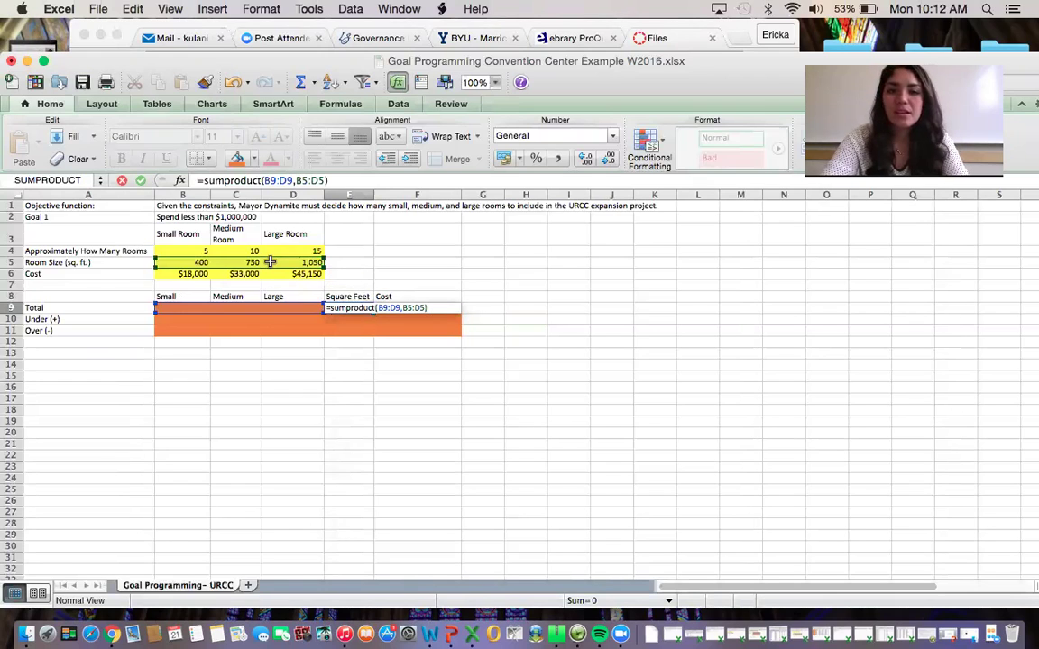
key("Return")
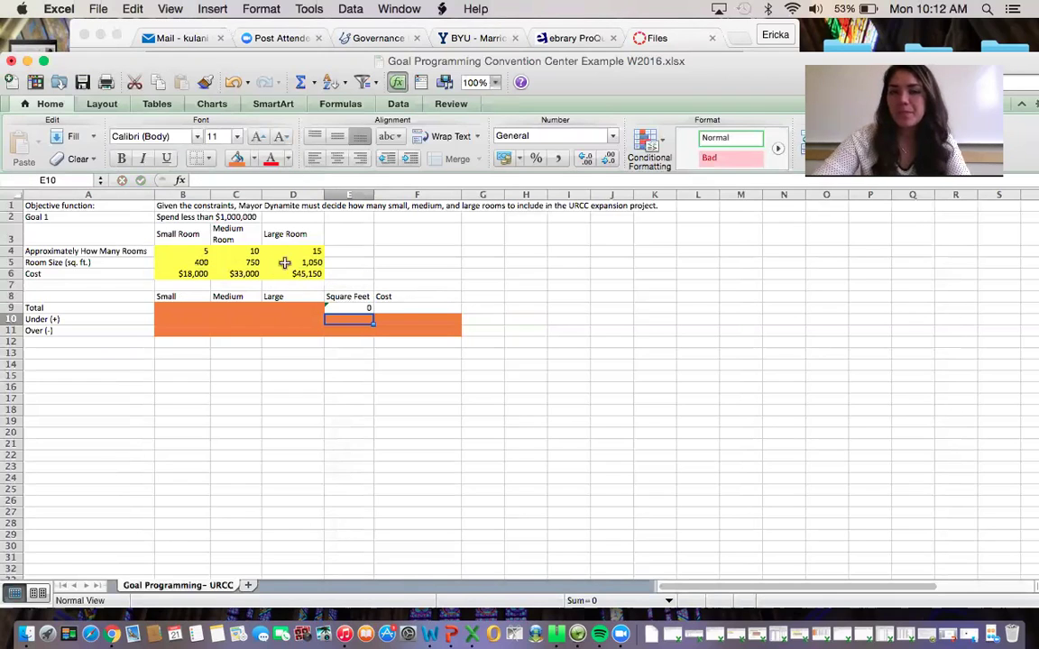
Calculate total cost in F9 with =SUMPRODUCT(B9:D9,B6:D6), multiplying the room totals by the room costs
left_click(392, 309)
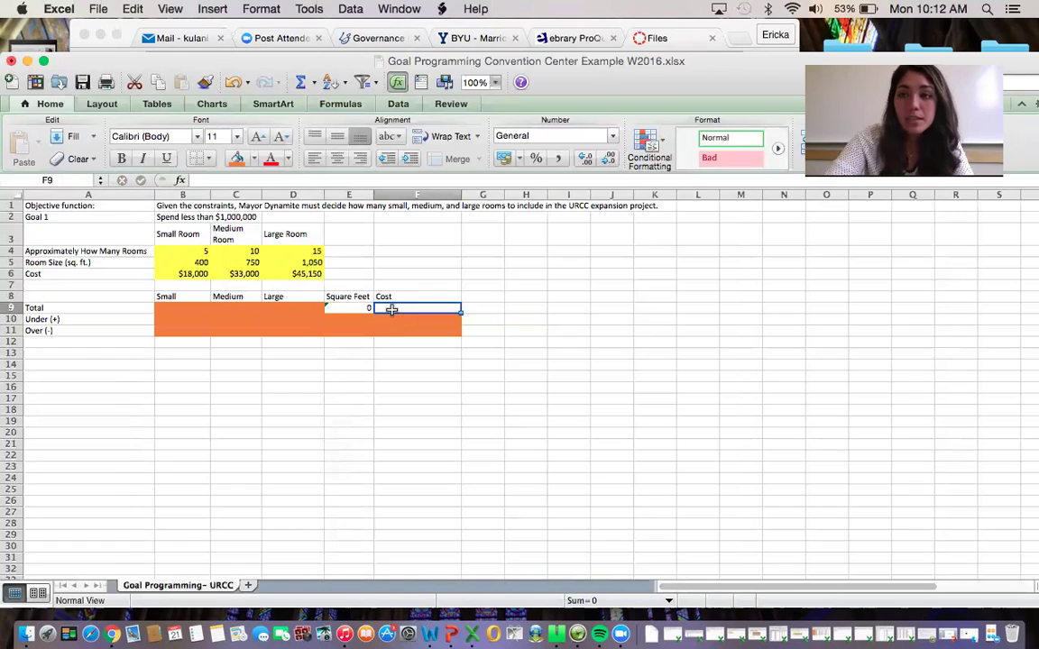
type("=")
left_click(200, 308)
left_click_drag(202, 308, 275, 311)
key("BackSpace")
key("BackSpace")
key("BackSpace")
key("BackSpace")
key("BackSpace")
type("sumprod")
key("Tab")
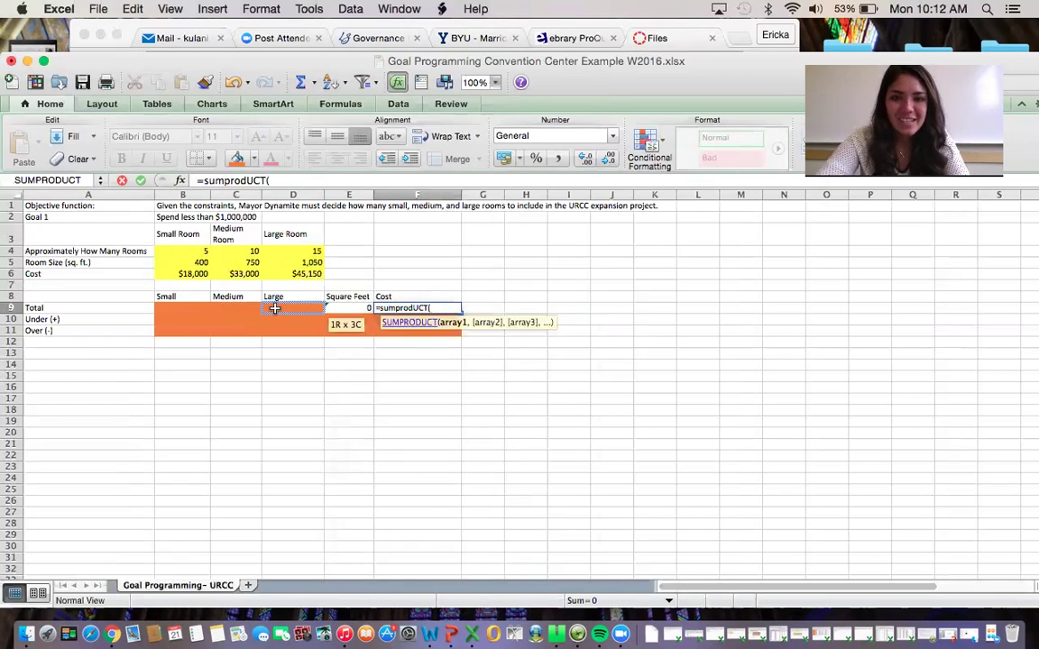
left_click_drag(180, 309, 276, 309)
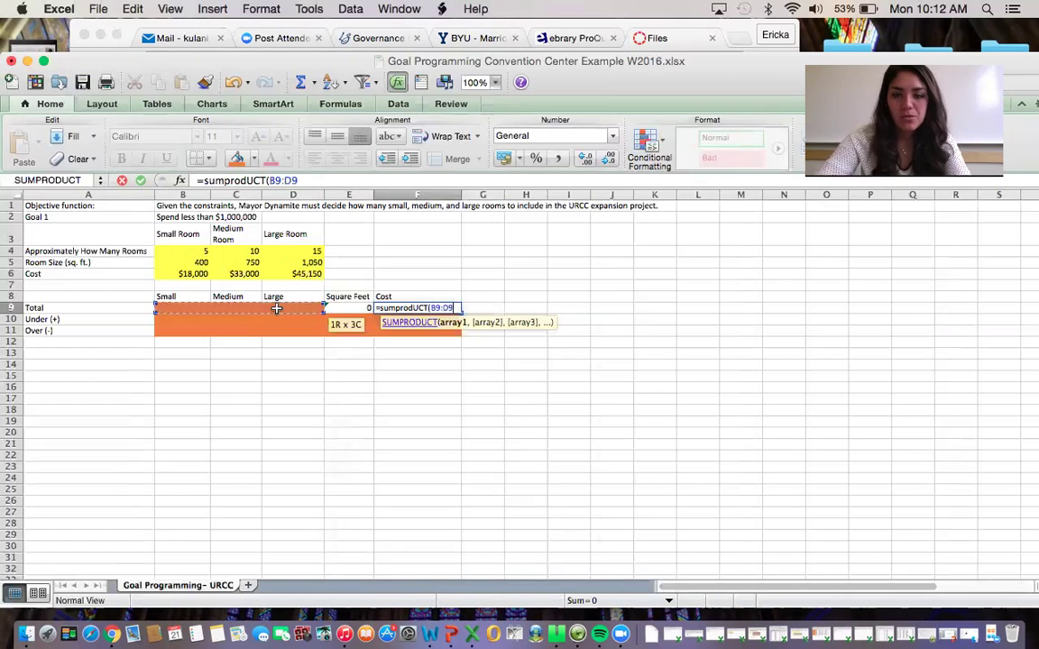
type(",")
left_click_drag(190, 274, 289, 274)
key("Return")
left_click(397, 464)
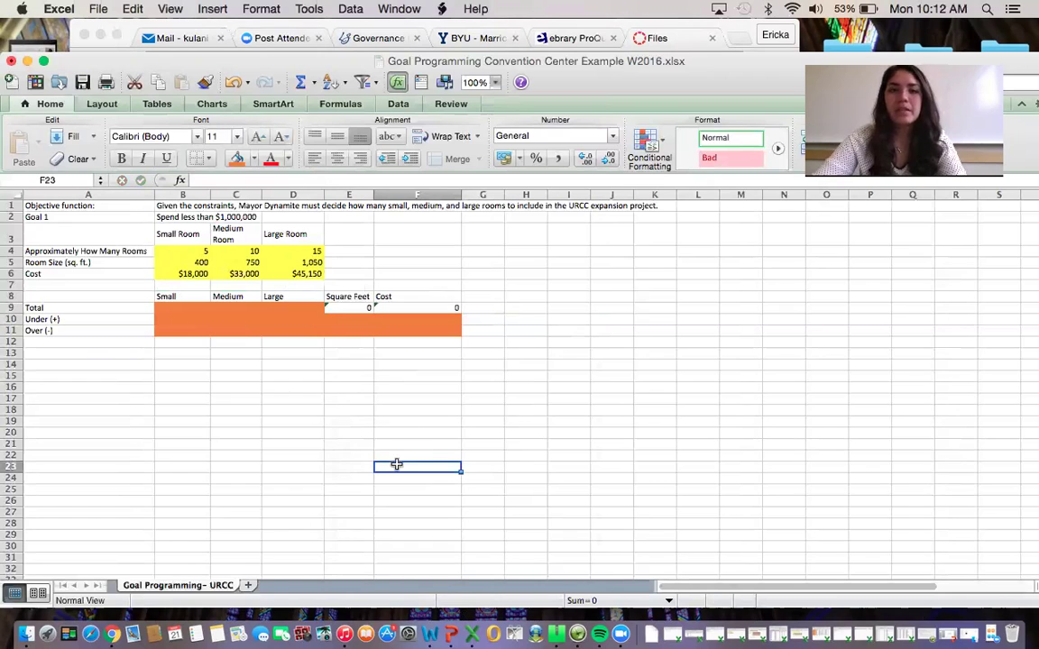
Enter a trial value of 1 in the Total row for Small, Medium and Large, B9:D9
left_click(182, 307)
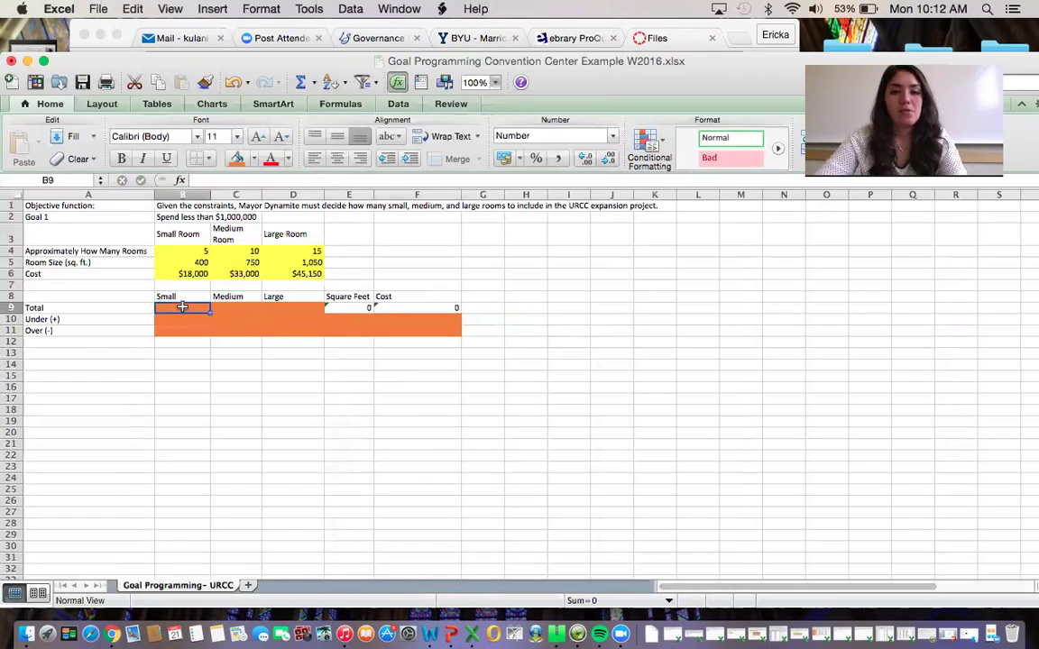
type("1")
key("Tab")
type("1")
key("Tab")
type("1")
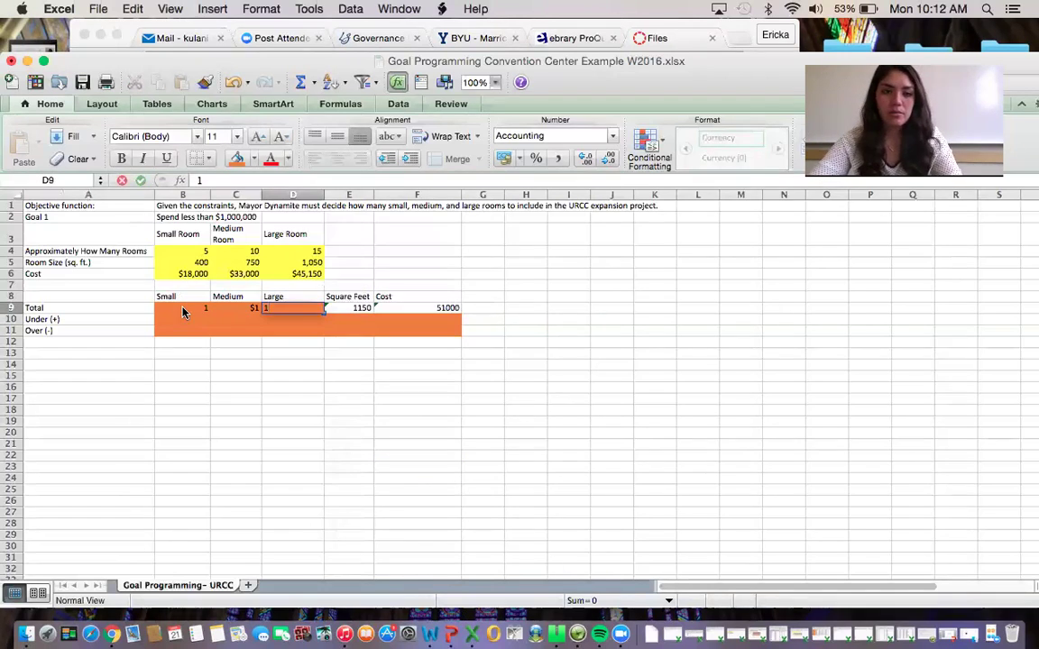
key("Tab")
Format the Small, Medium and Large totals in B9:D9 as plain whole numbers without a currency symbol
left_click_drag(167, 308, 309, 309)
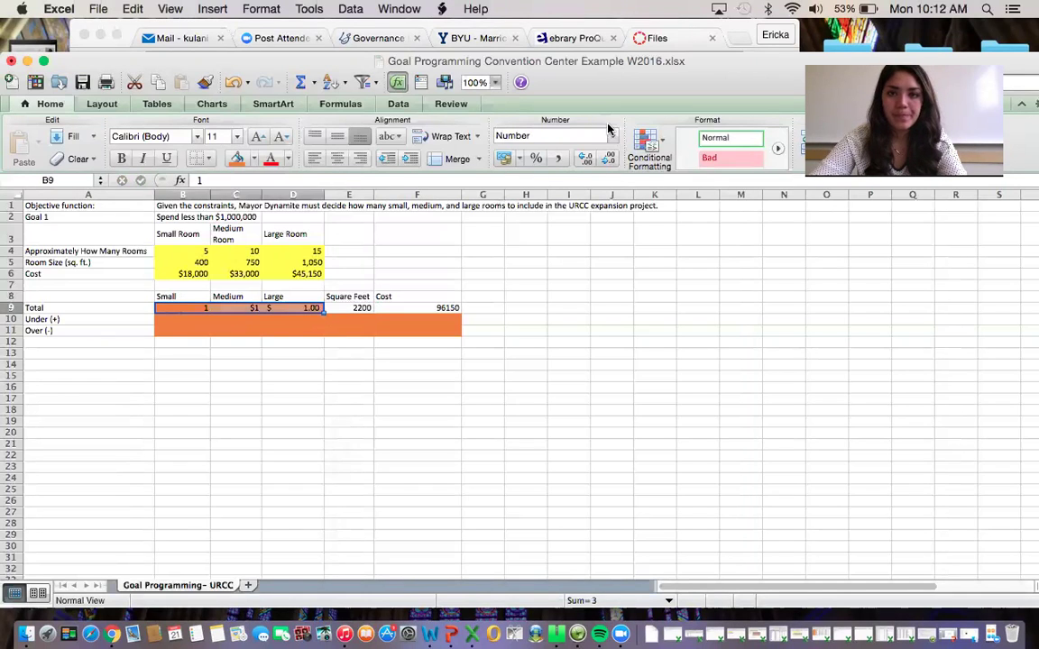
left_click(558, 135)
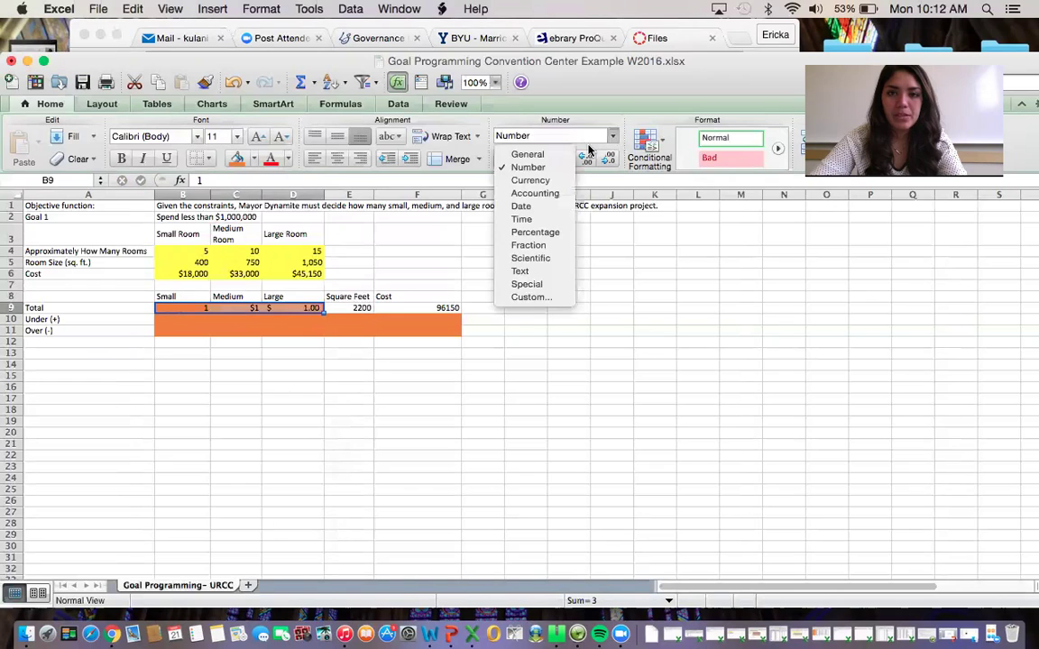
left_click(478, 272)
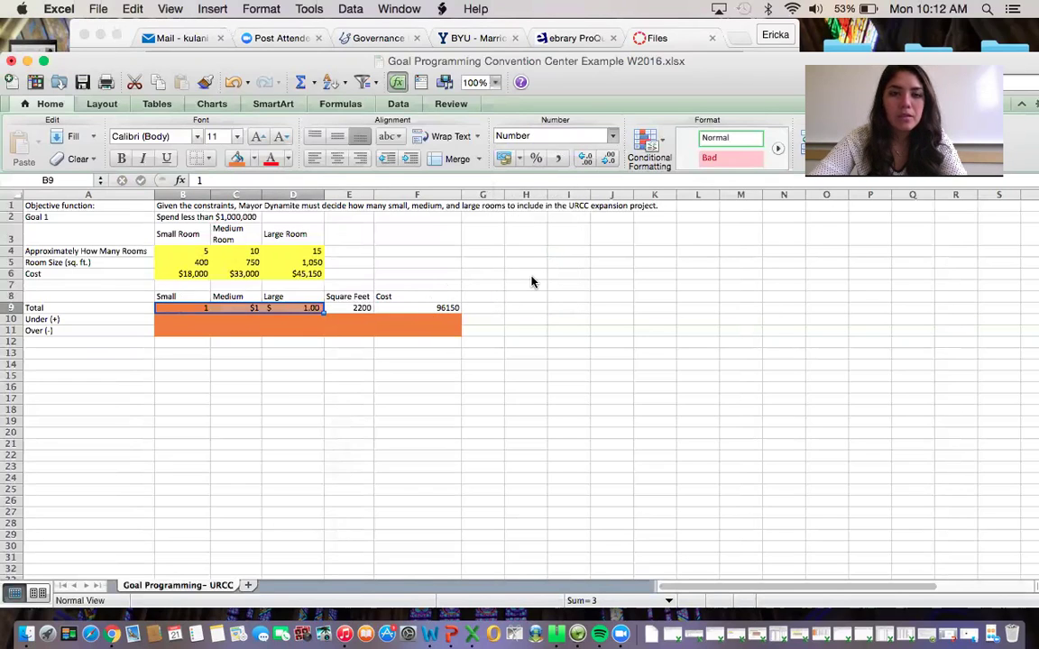
key("ctrl+z")
Apply the Accounting currency format to the Cost total in F9
key("Right")
key("Right")
key("Right")
key("Right")
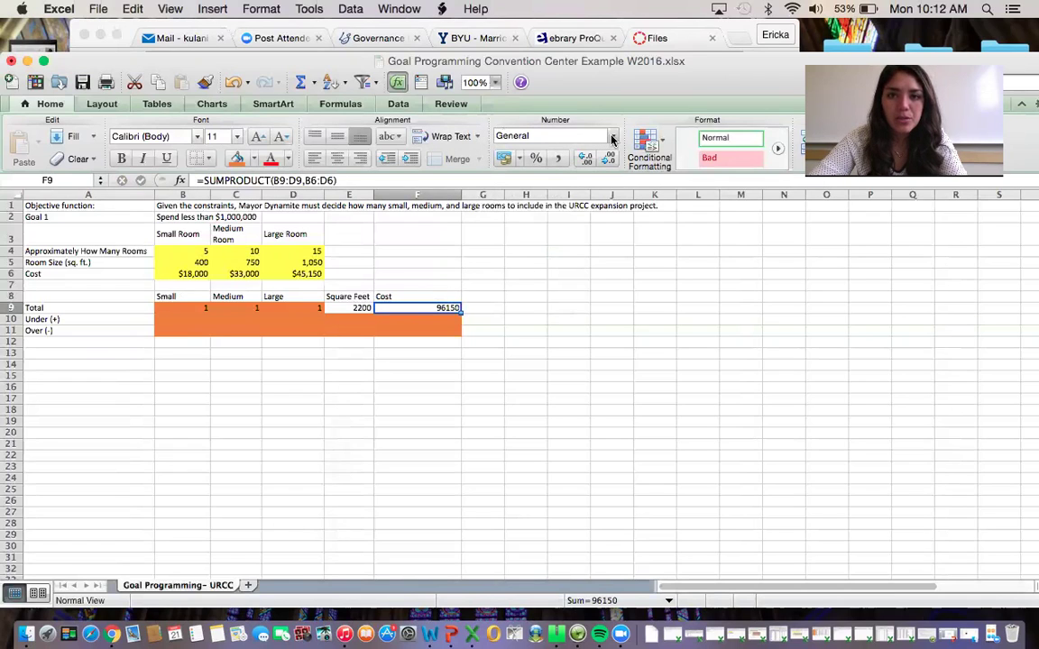
left_click(503, 158)
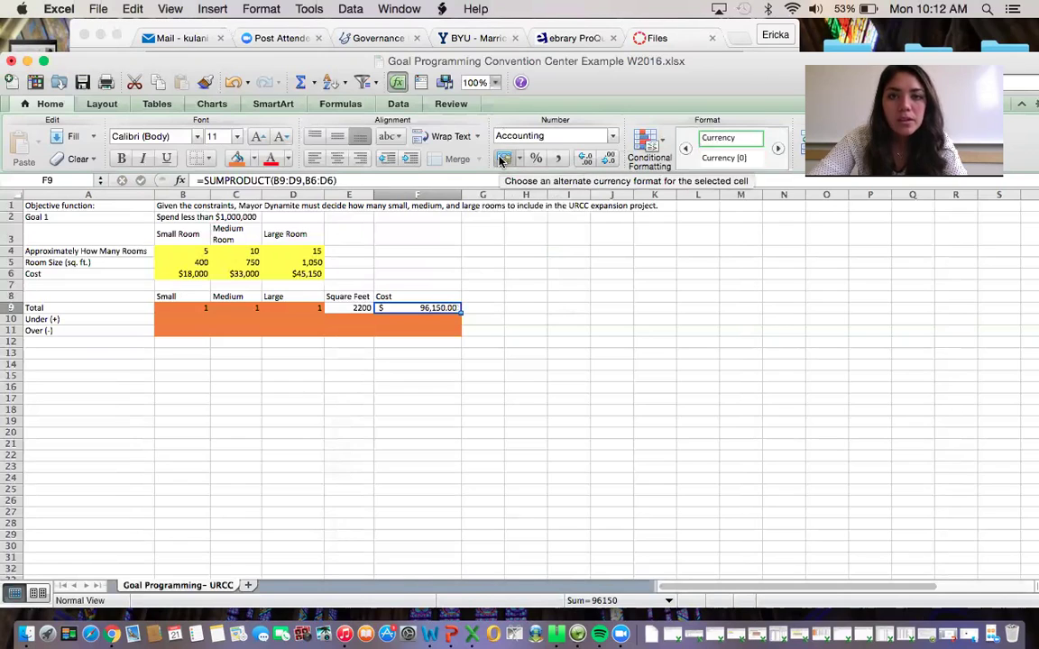
left_click(529, 328)
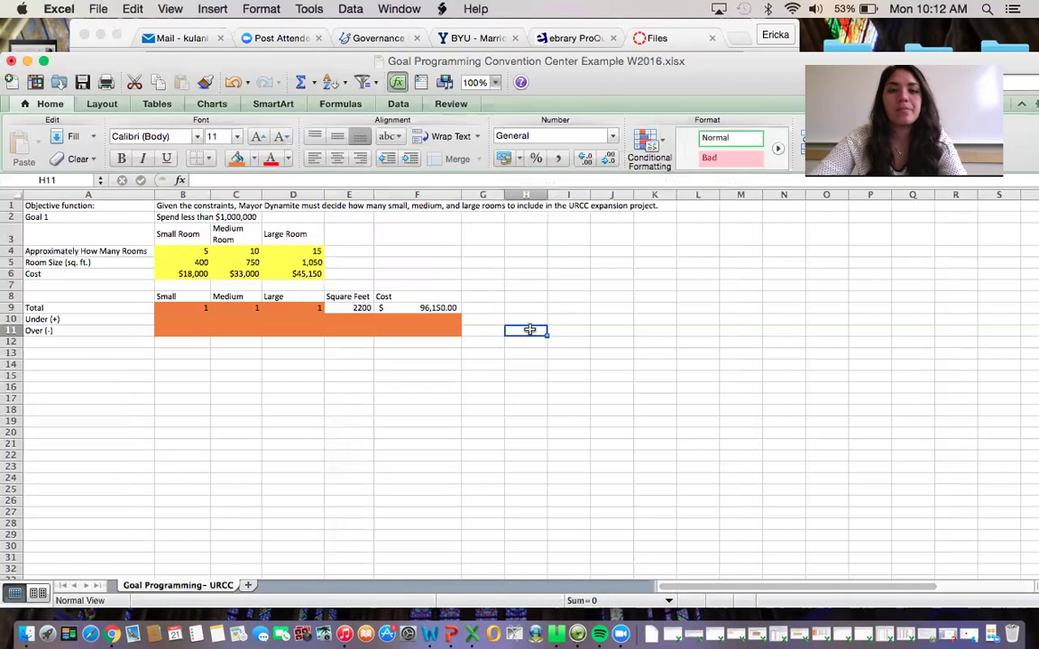
Fill the cells B12:F12 below the Over row with blue
left_click(164, 343)
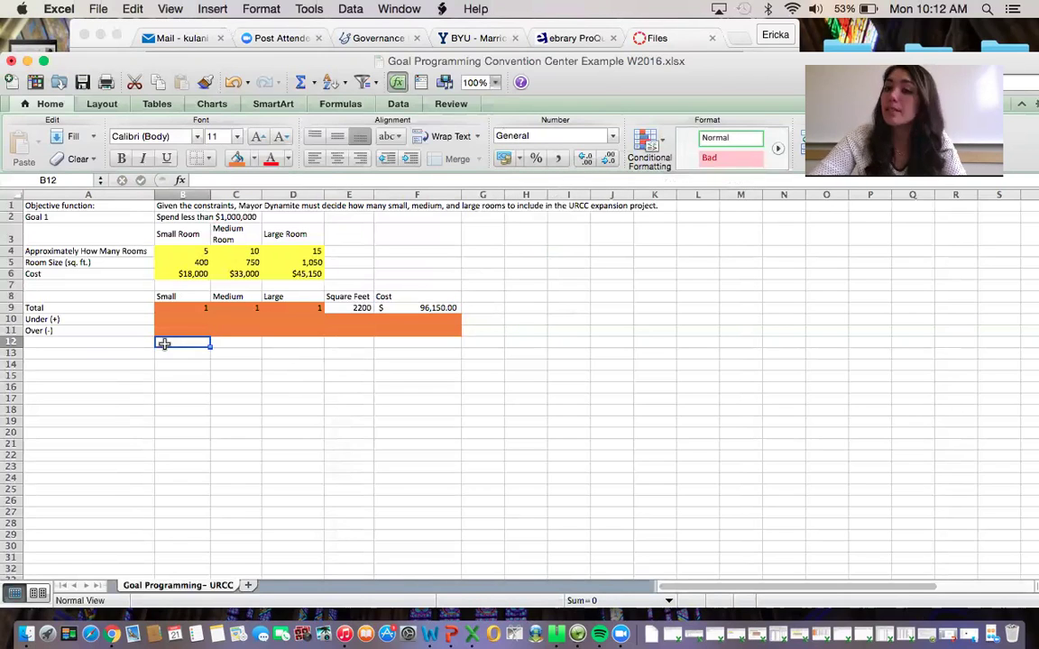
left_click_drag(164, 343, 382, 341)
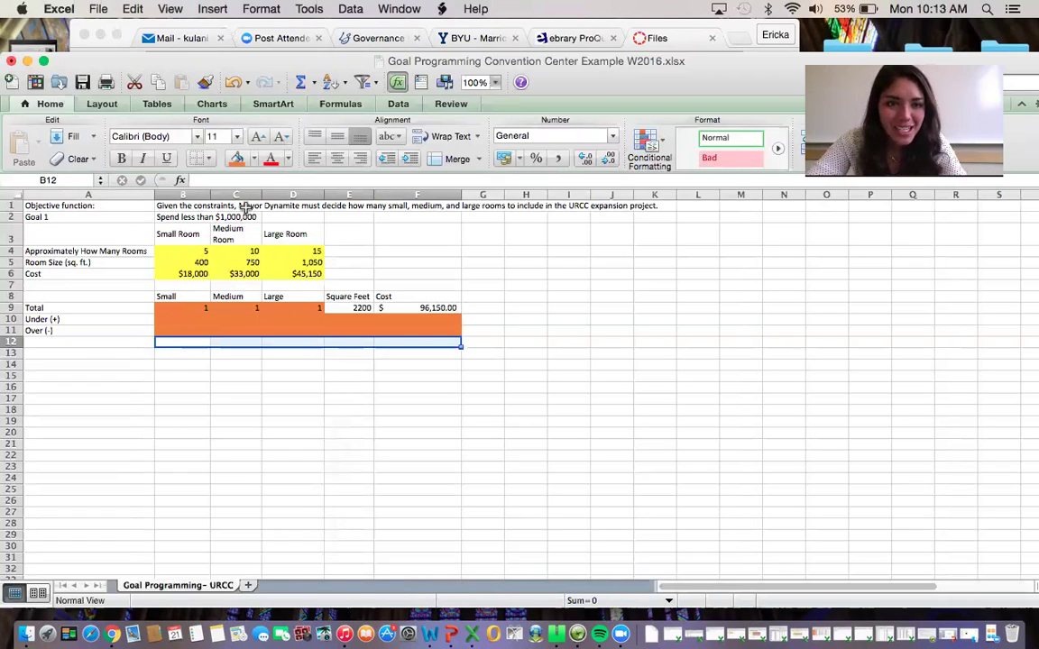
left_click(255, 160)
left_click(276, 188)
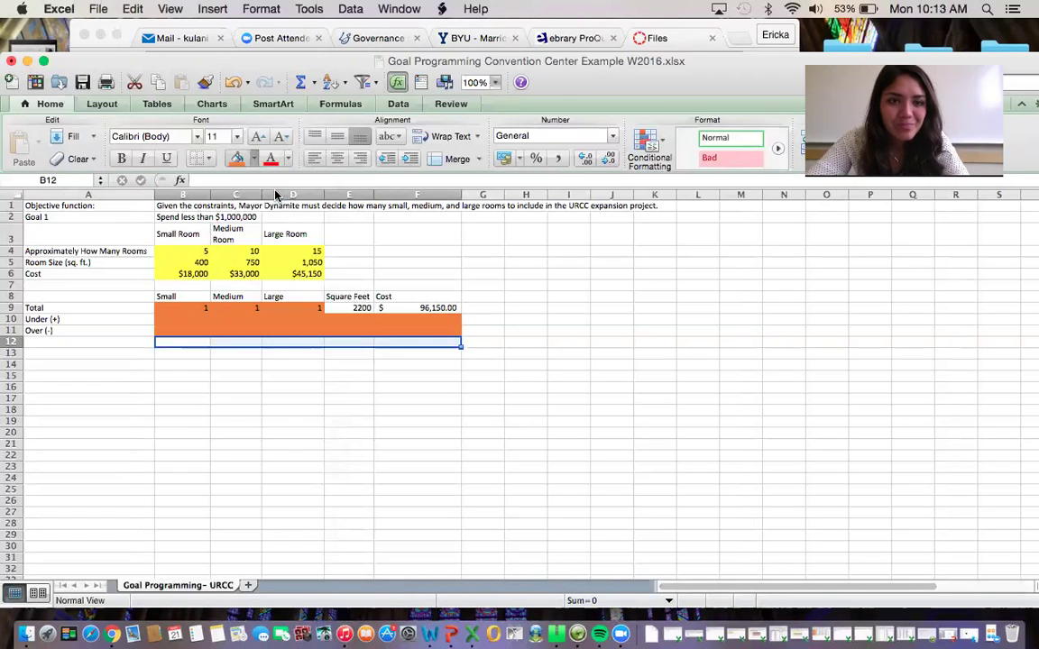
left_click(189, 353)
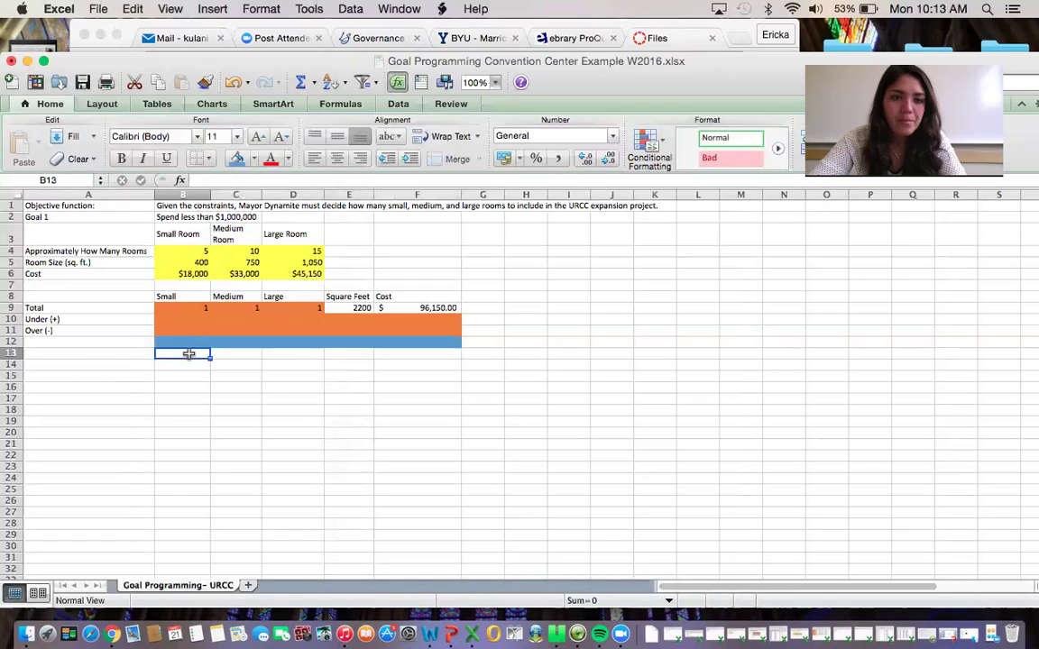
Enter the goal constraint formula =B9+B10-B11 in B12 for Small rooms
left_click(185, 343)
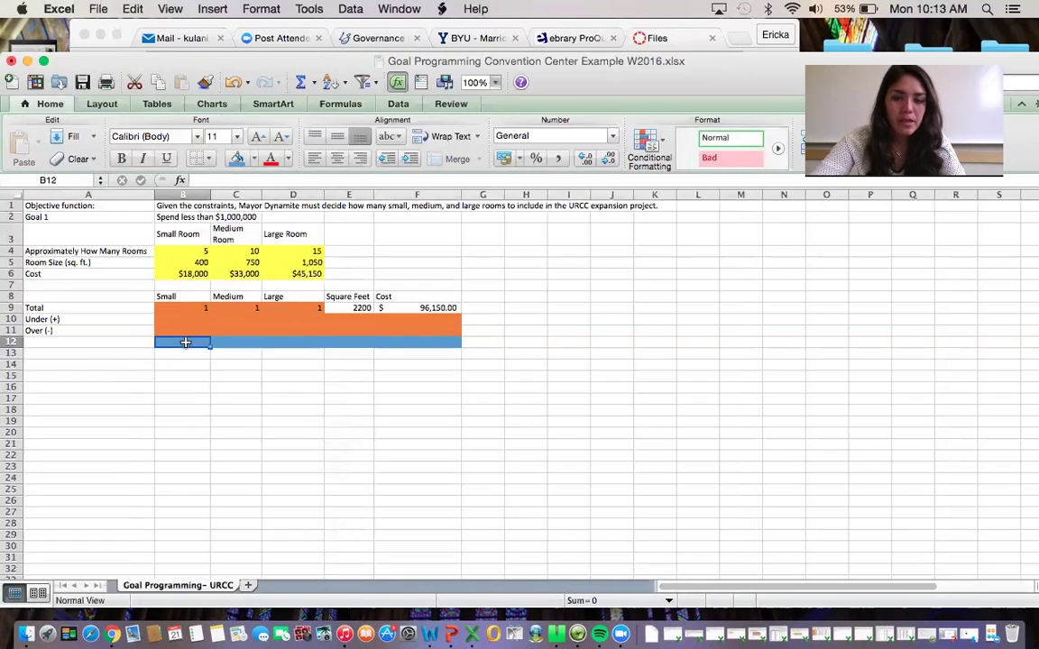
type("=")
left_click(187, 308)
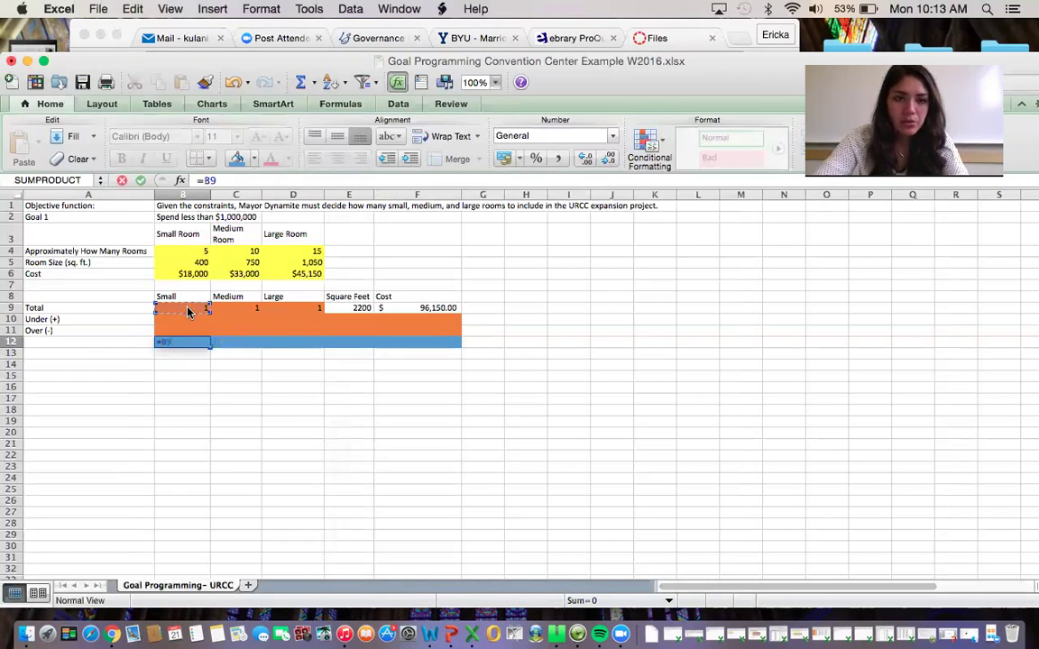
type("+")
left_click(182, 318)
type("-")
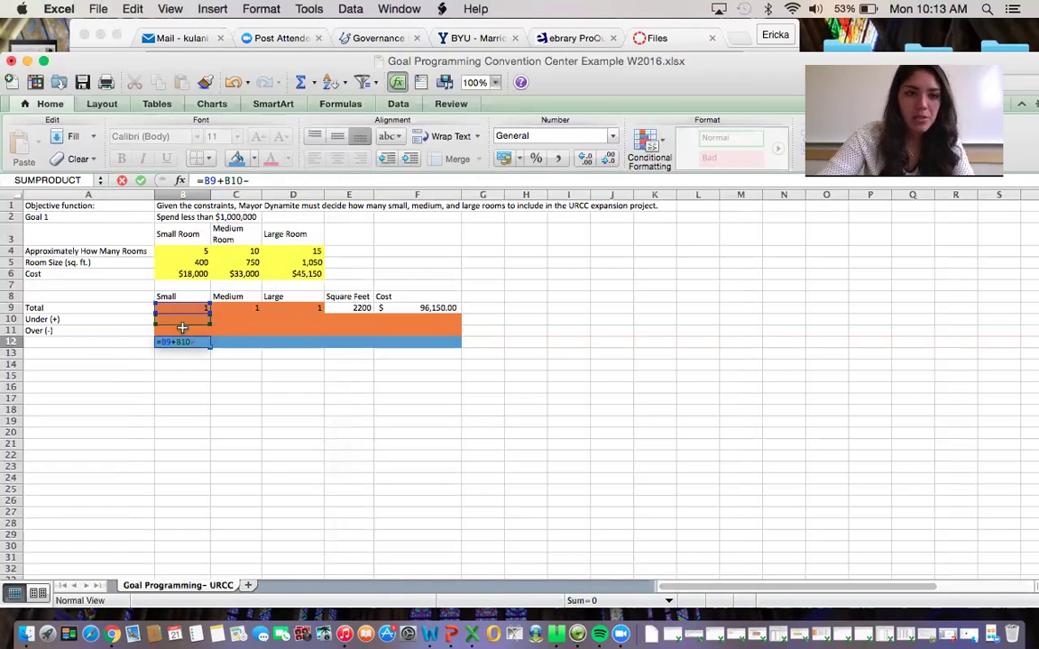
left_click(182, 330)
key("Return")
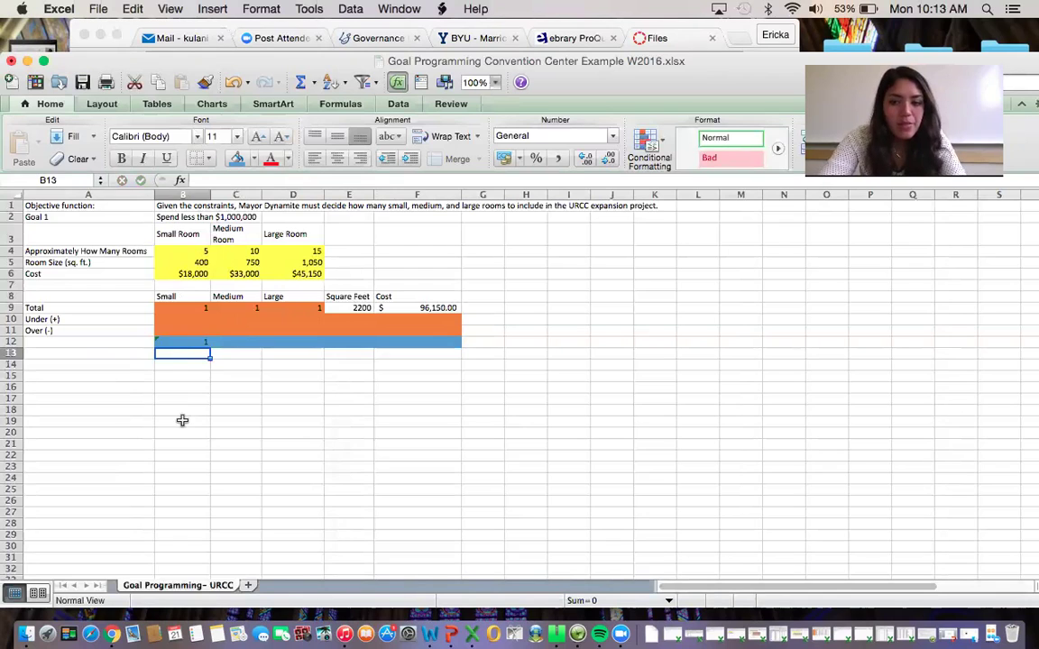
Put an equals sign in B13 and link B14 to the target number of small rooms with =B4
type("=")
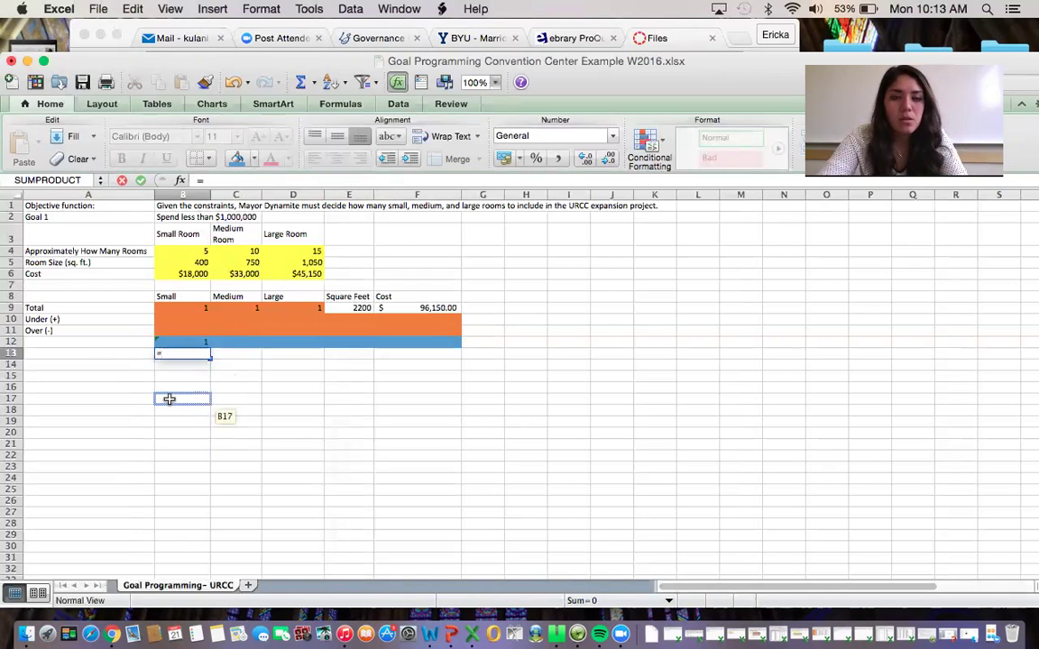
key("Return")
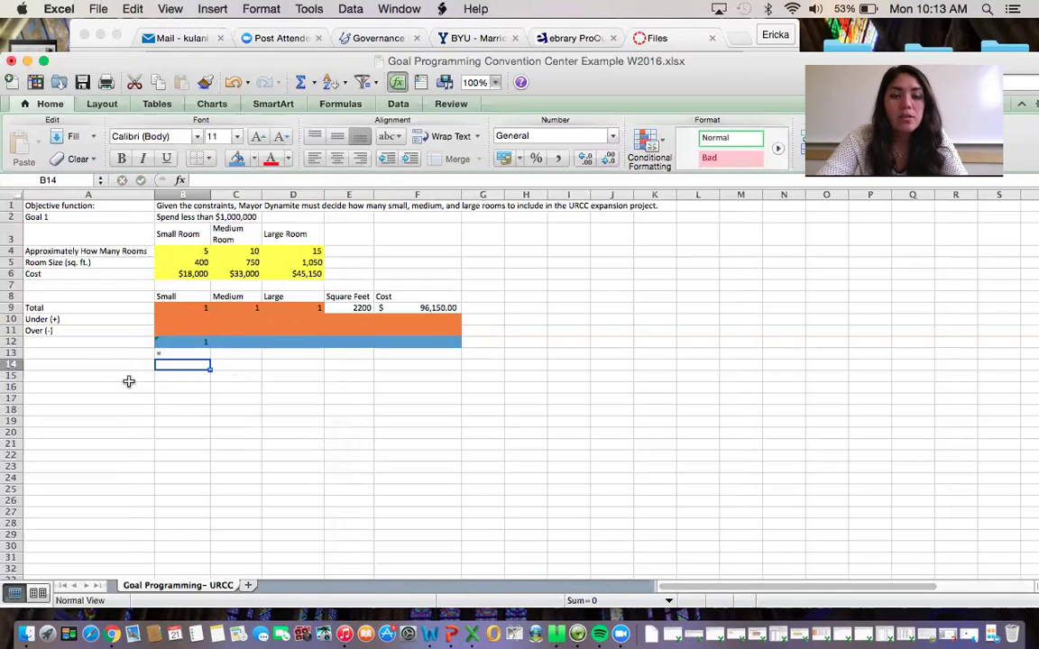
type("=")
left_click(183, 253)
key("Return")
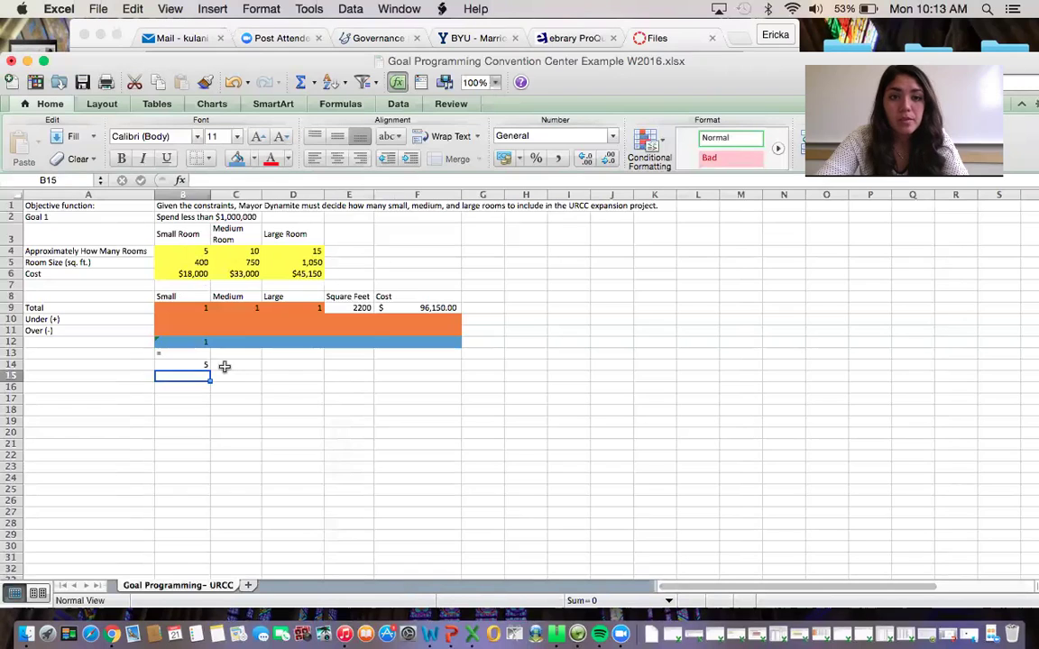
Copy the equals sign from B13 across row 13 to F13
left_click(225, 366)
left_click(206, 355)
left_click_drag(210, 356, 423, 353)
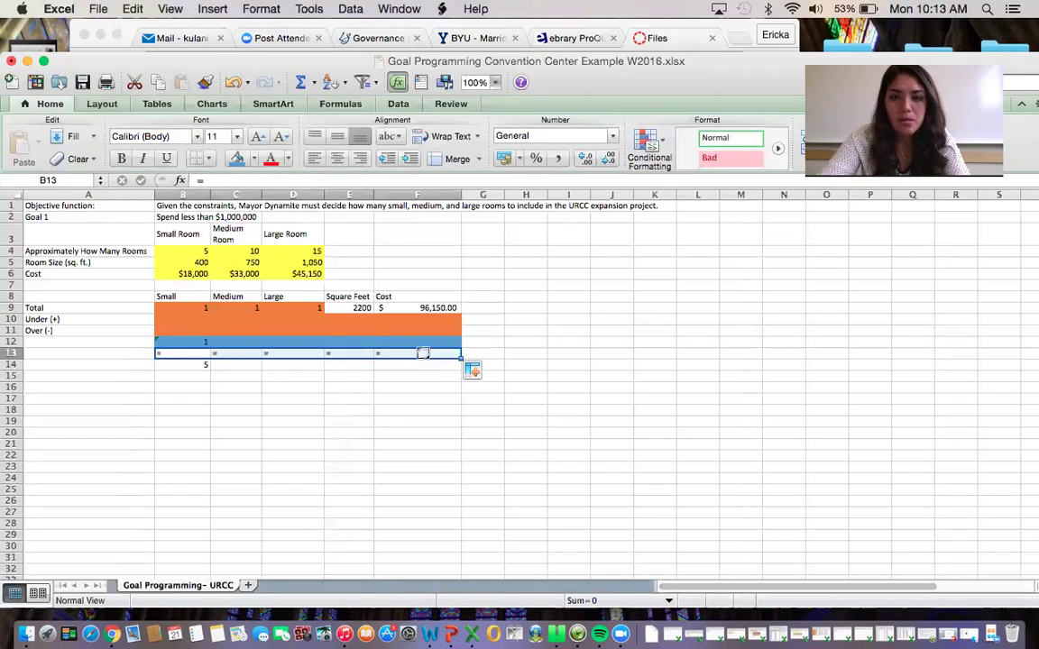
Copy the constraint formula from B12 across to F12 for Medium, Large, Square Feet and Cost
left_click(199, 344)
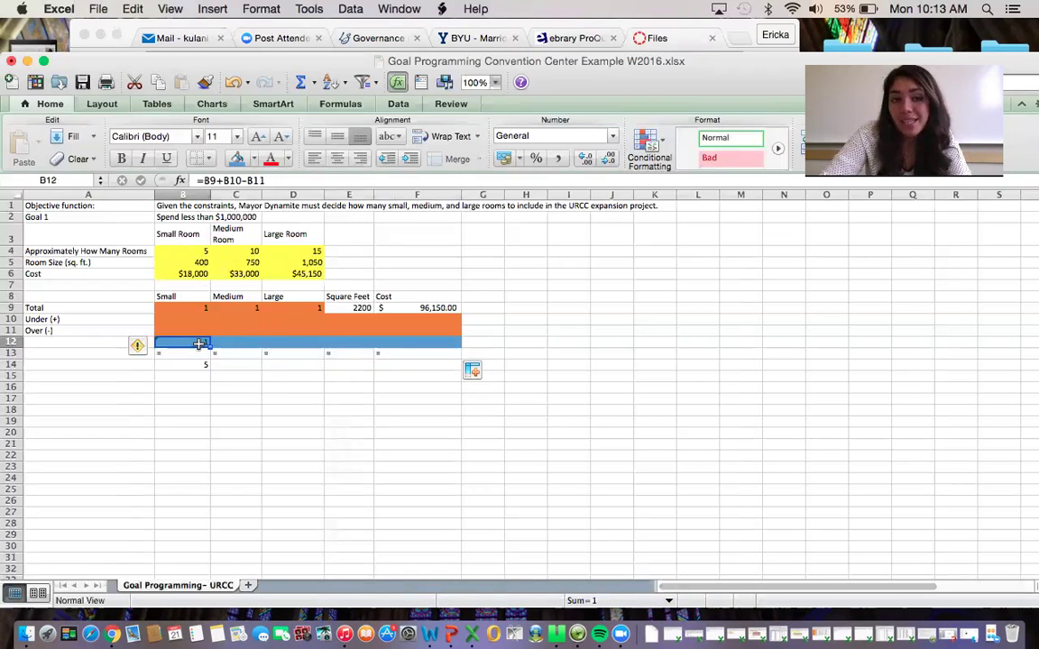
left_click_drag(208, 346, 417, 343)
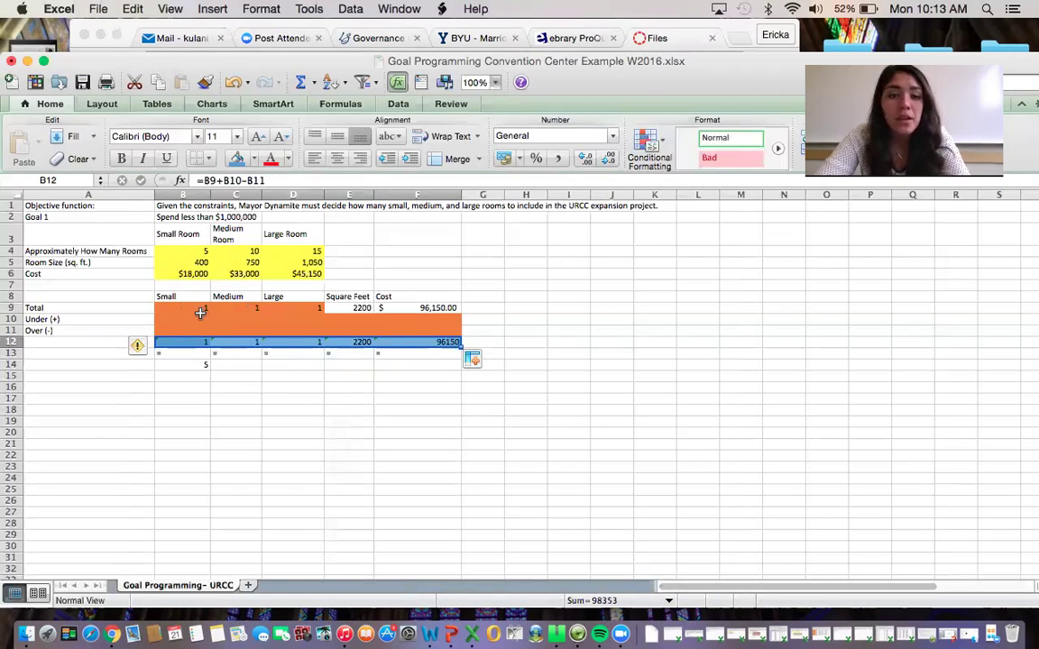
left_click(195, 364)
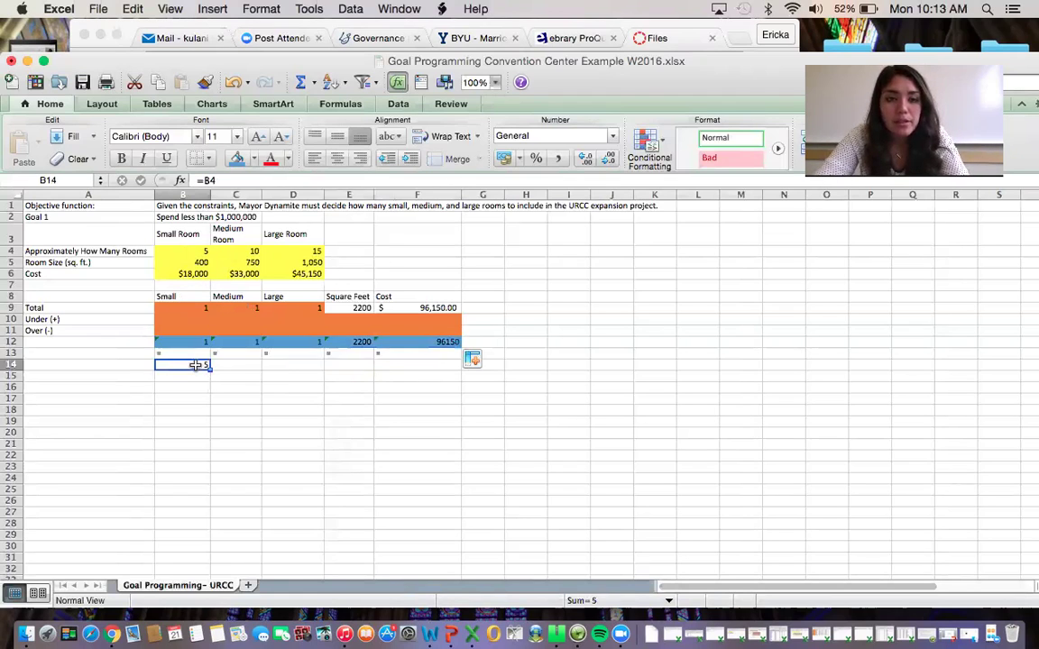
Link C14 and D14 to the target numbers of medium and large rooms with =C4 and =D4
left_click(234, 365)
type("=")
left_click_drag(235, 271, 230, 251)
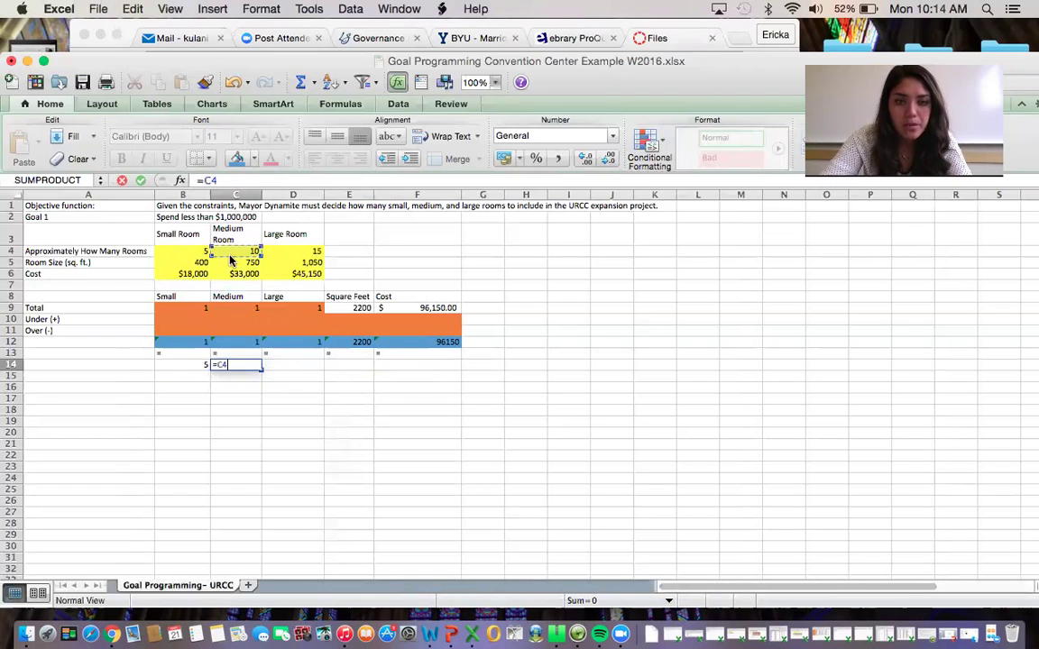
key("Return")
left_click(293, 365)
type("=")
left_click_drag(287, 298, 297, 253)
key("Tab")
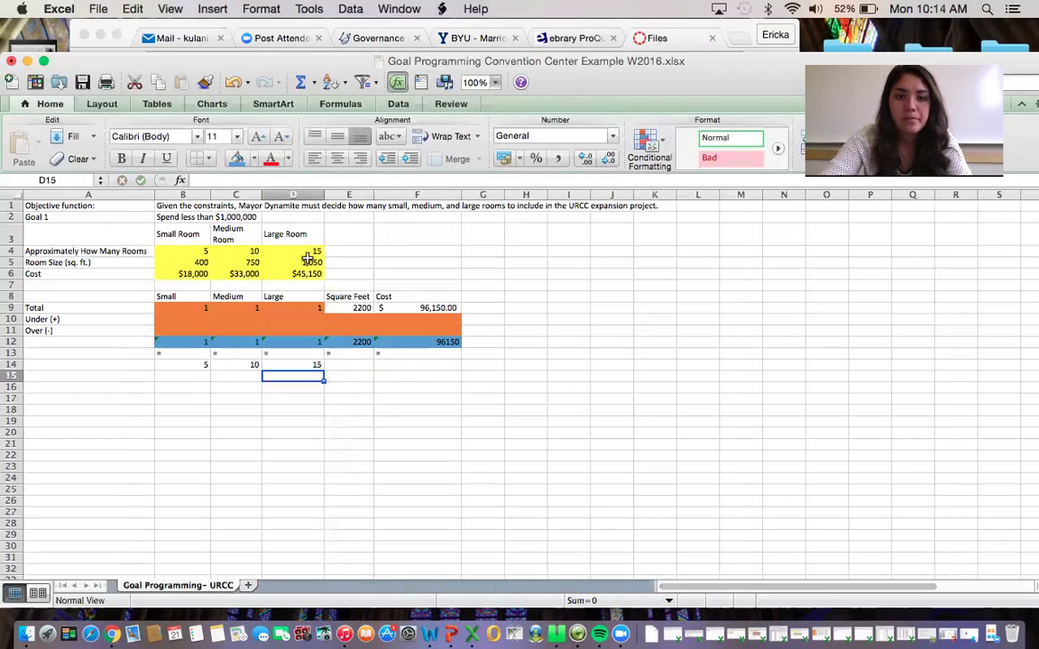
type("=")
left_click_drag(138, 287, 277, 90)
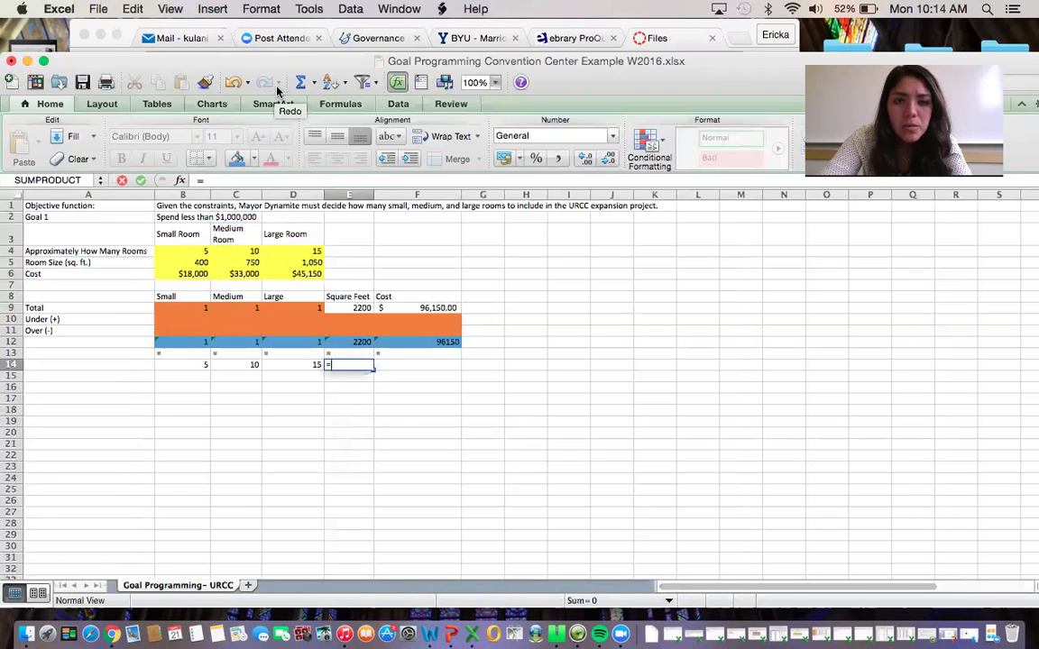
key("Escape")
Switch to Chrome, find the Total Project size and cost on the model data slide, and arrange both windows so slide and workbook are visible
key("super+Tab")
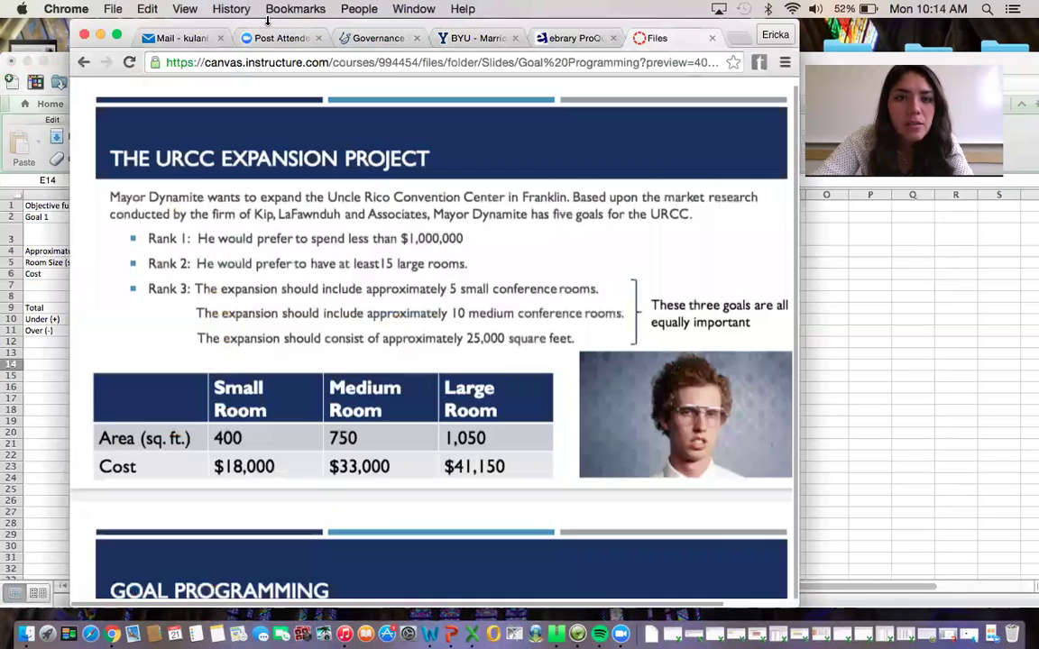
scroll(268, 337, "down", 10)
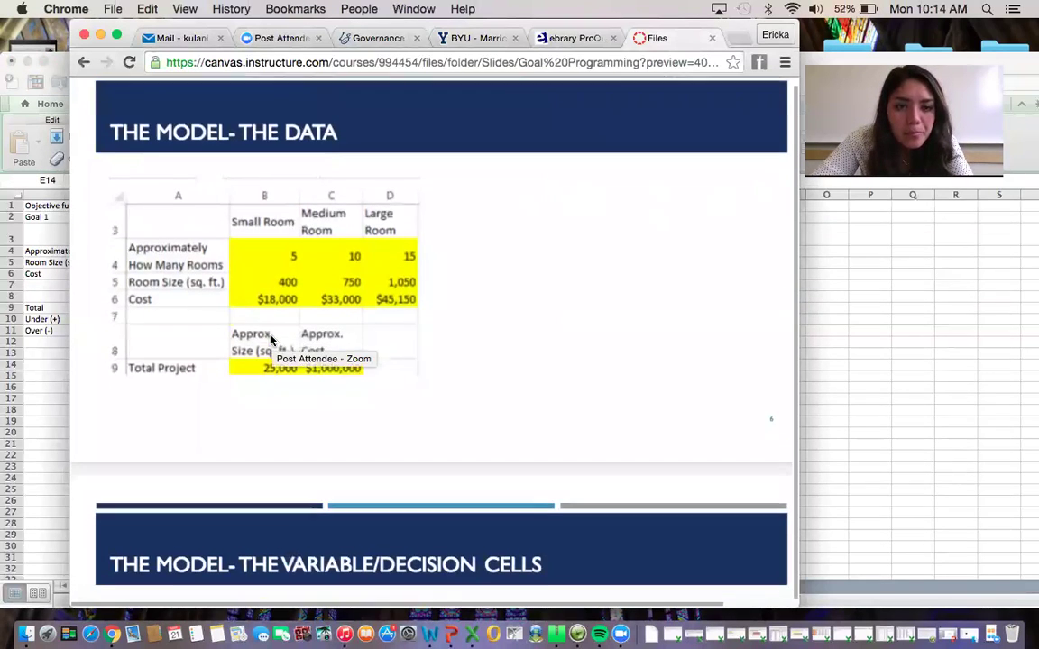
scroll(269, 337, "down", 2)
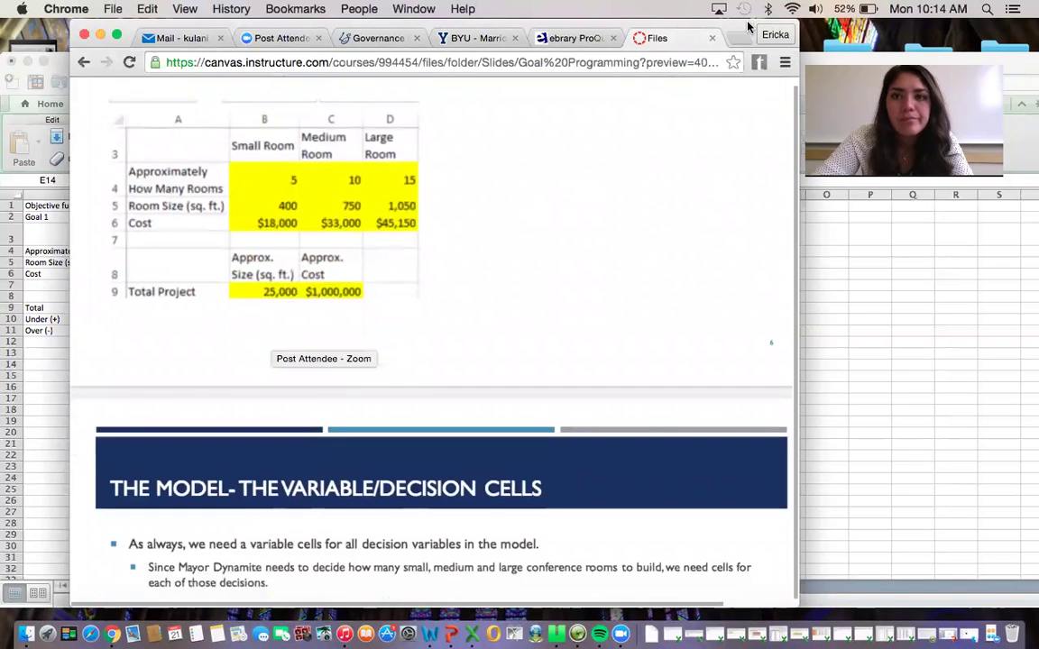
left_click_drag(747, 27, 1028, 9)
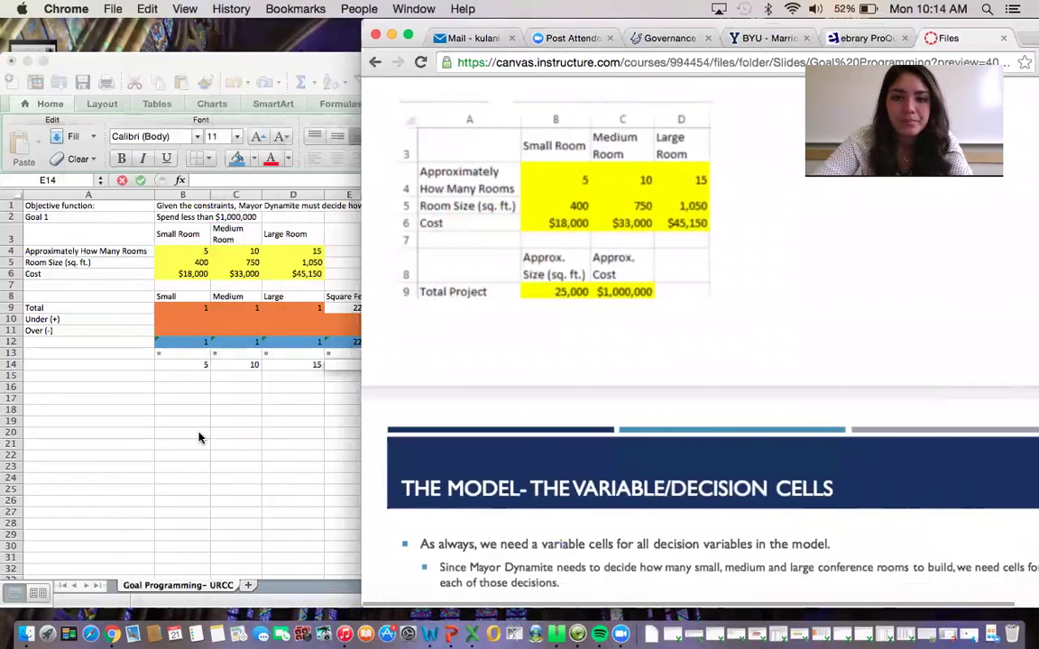
left_click(137, 421)
left_click_drag(628, 59, 686, 314)
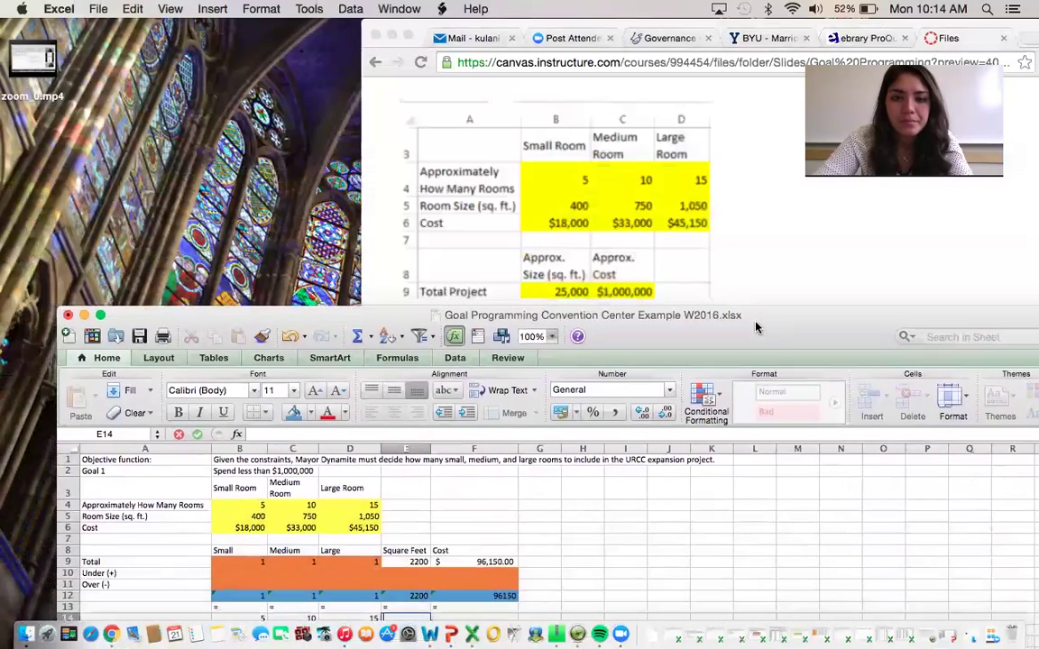
Enter the headings Square feet in G4 and Cost in H4
left_click(531, 503)
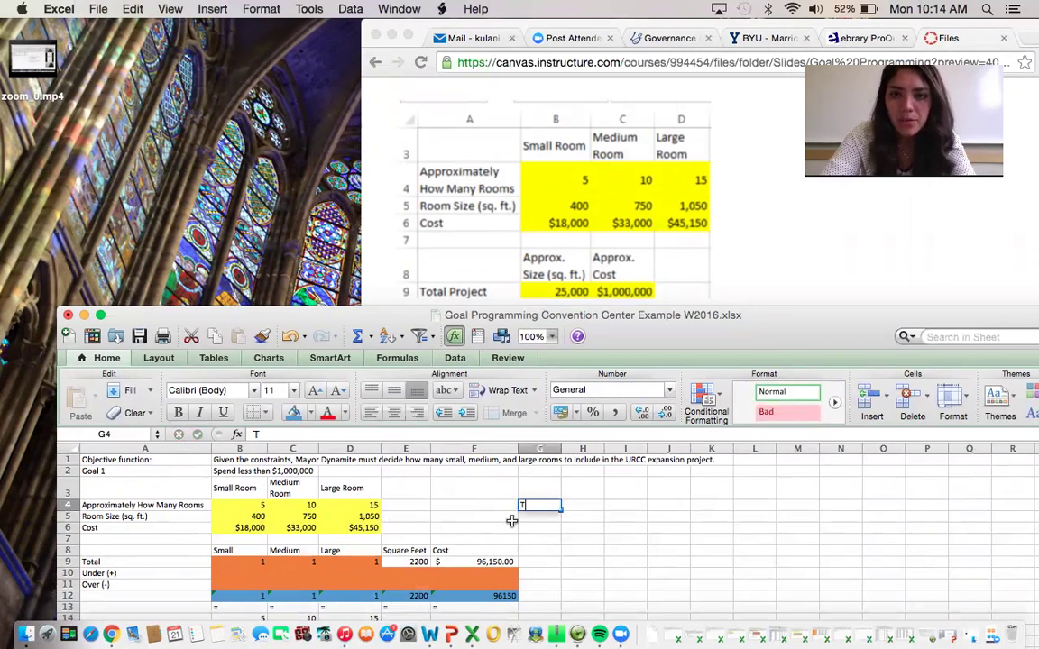
type("To")
key("BackSpace")
key("BackSpace")
type("Square feet")
key("Tab")
type("Co")
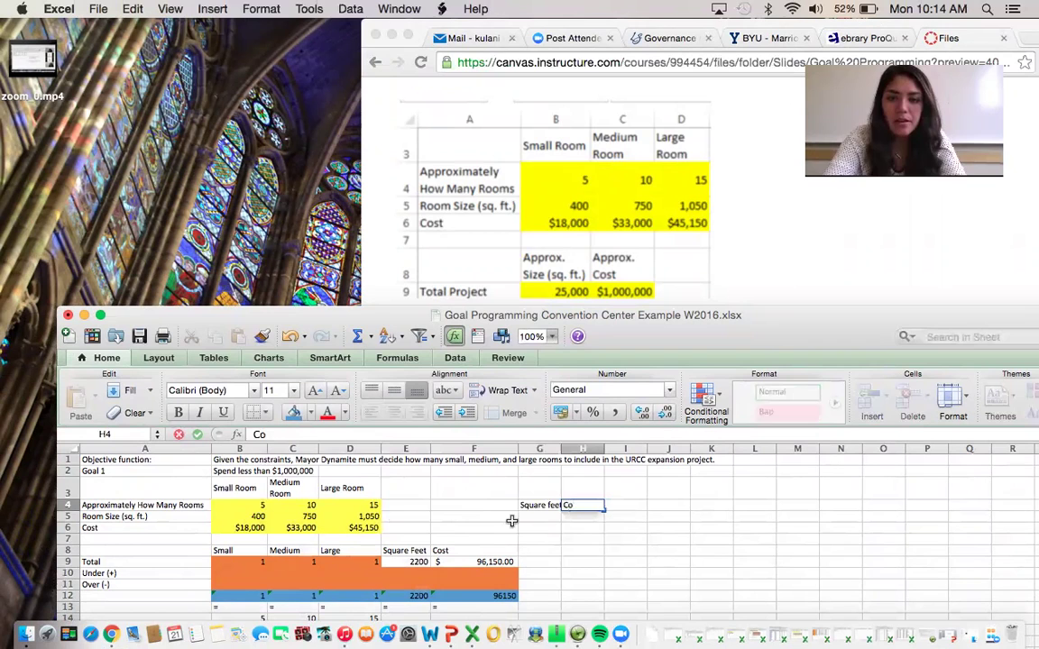
key("Return")
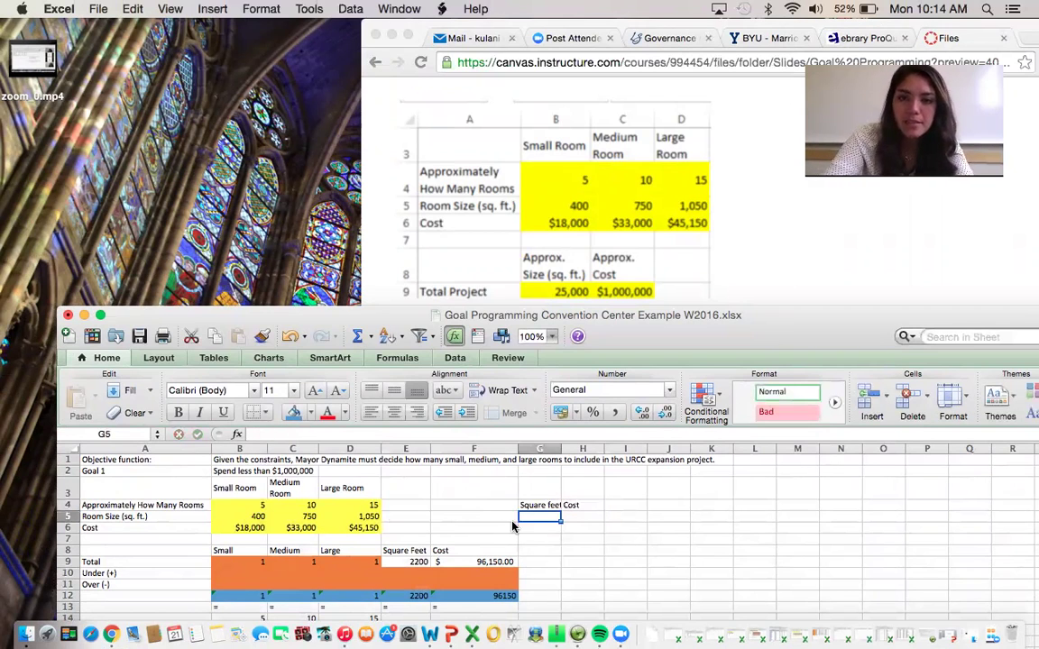
Enter the project targets 25,000 in G5 and $1,000,000 in H5
type("25")
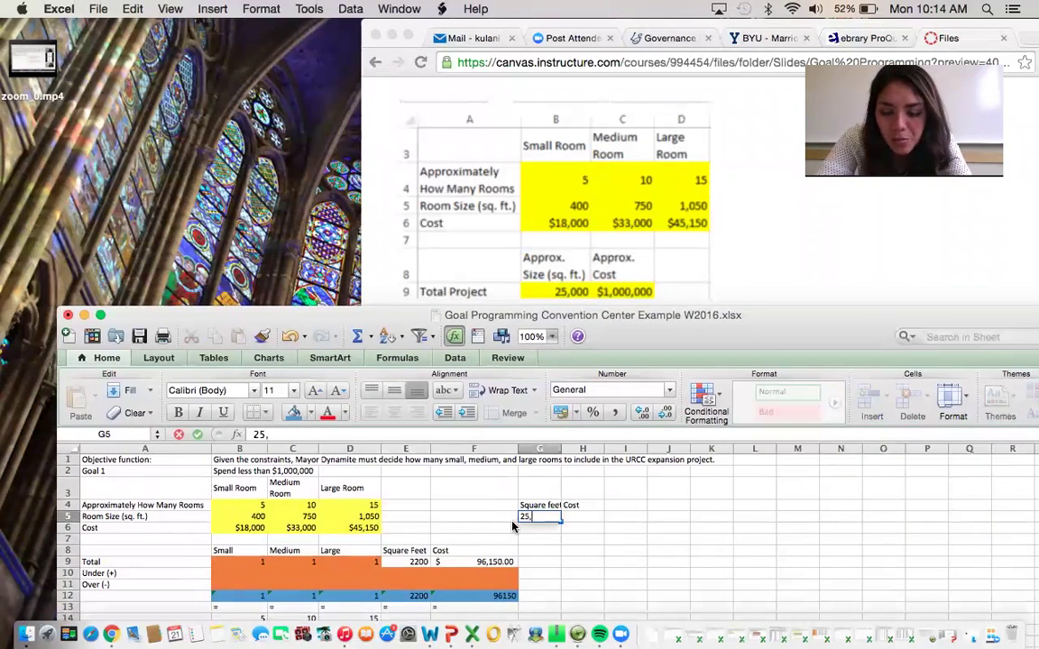
type(",000")
key("Tab")
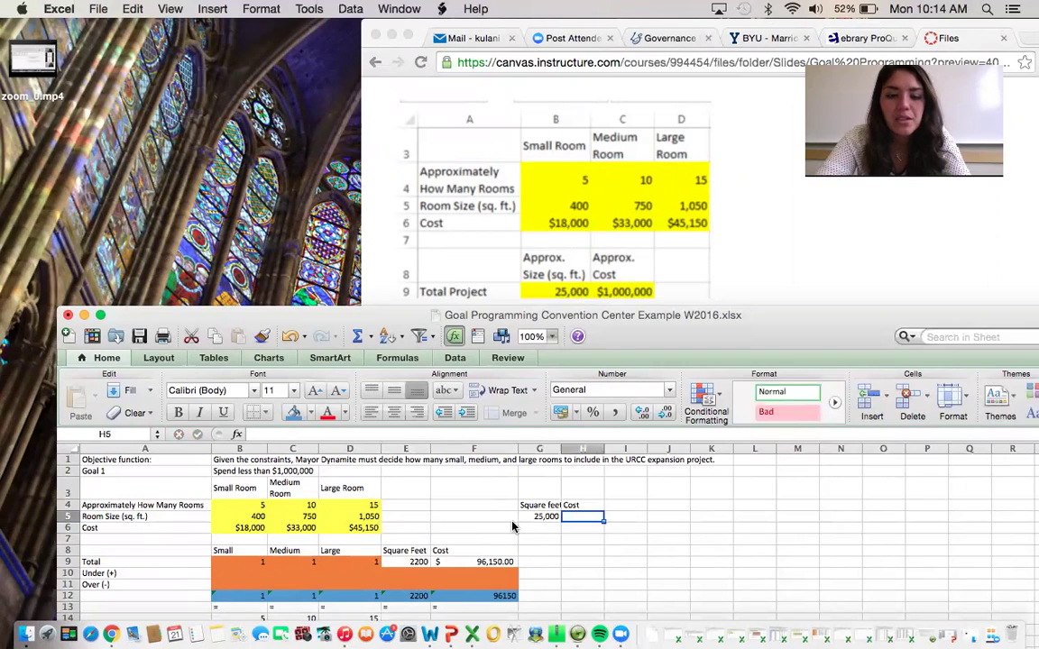
type("$%")
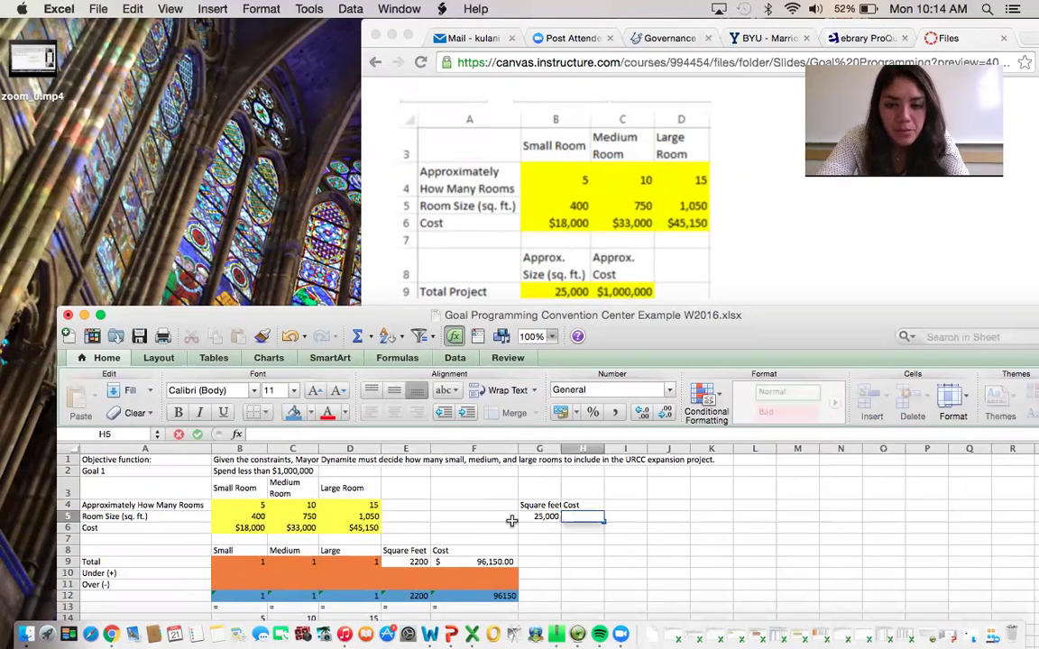
type("$1,000,000")
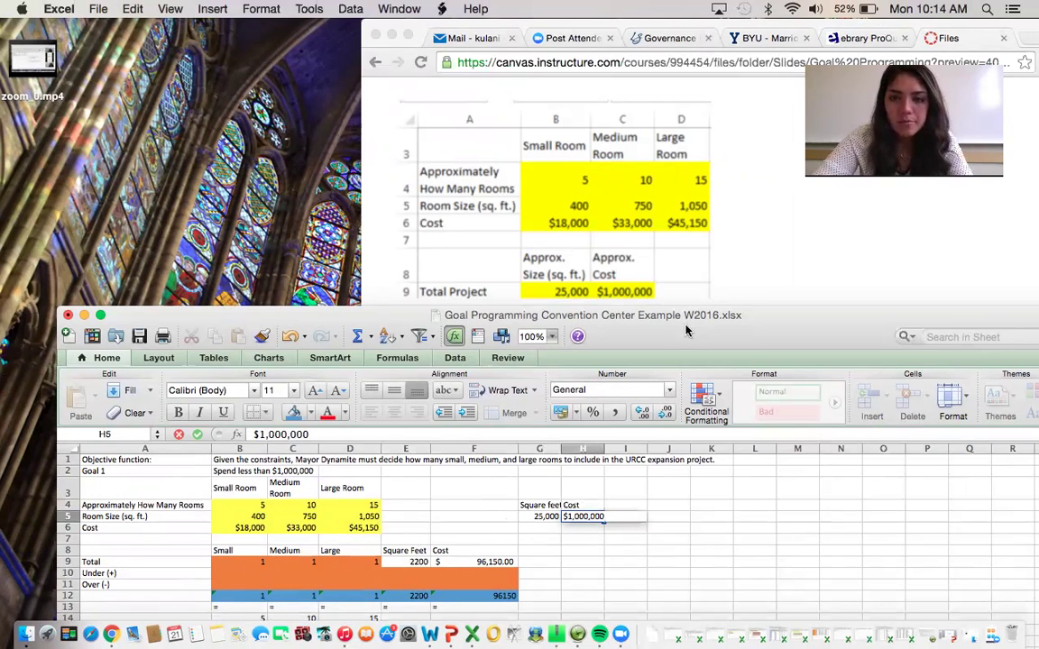
left_click_drag(632, 315, 654, 162)
key("Return")
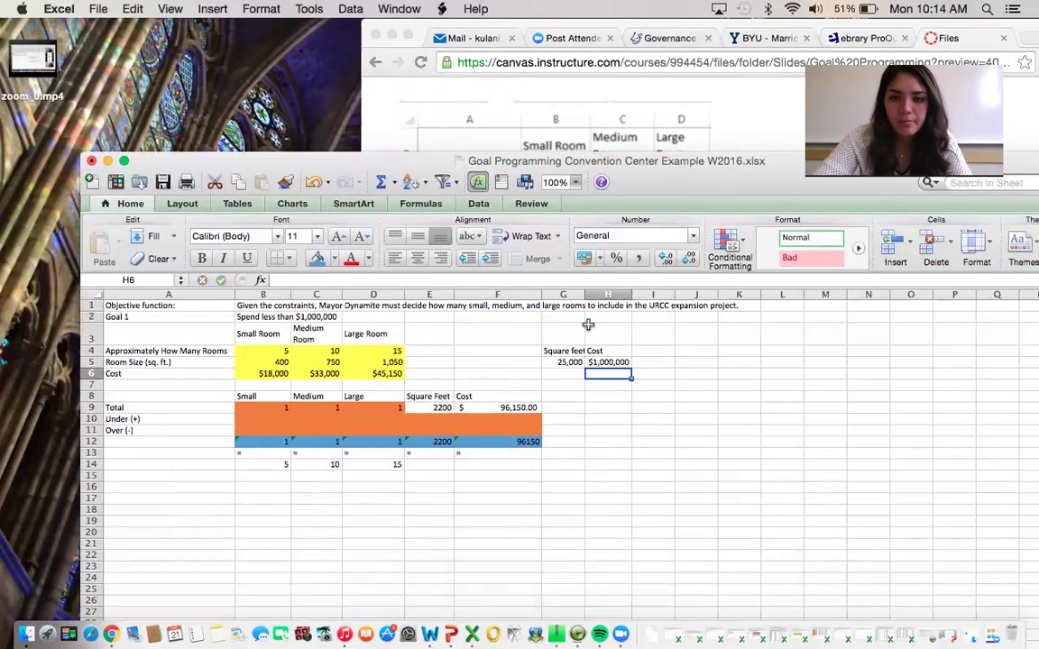
Move the Chrome slides window fully back on screen and return to the Excel workbook in front of it
left_click(638, 23)
scroll(632, 315, "up", 2)
left_click_drag(431, 27, 131, 26)
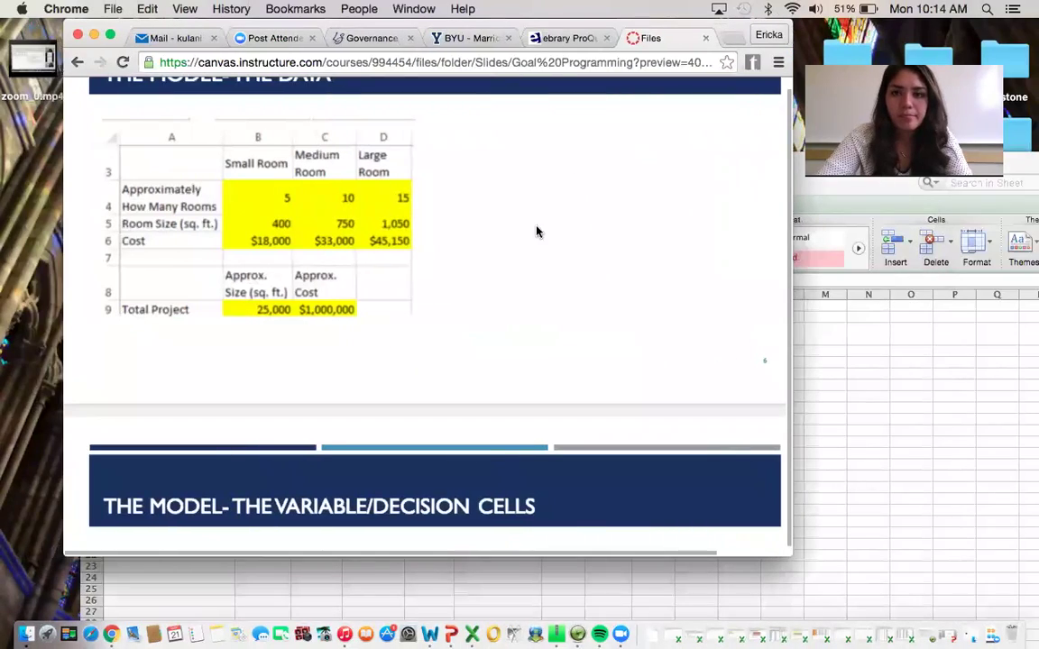
left_click(799, 175)
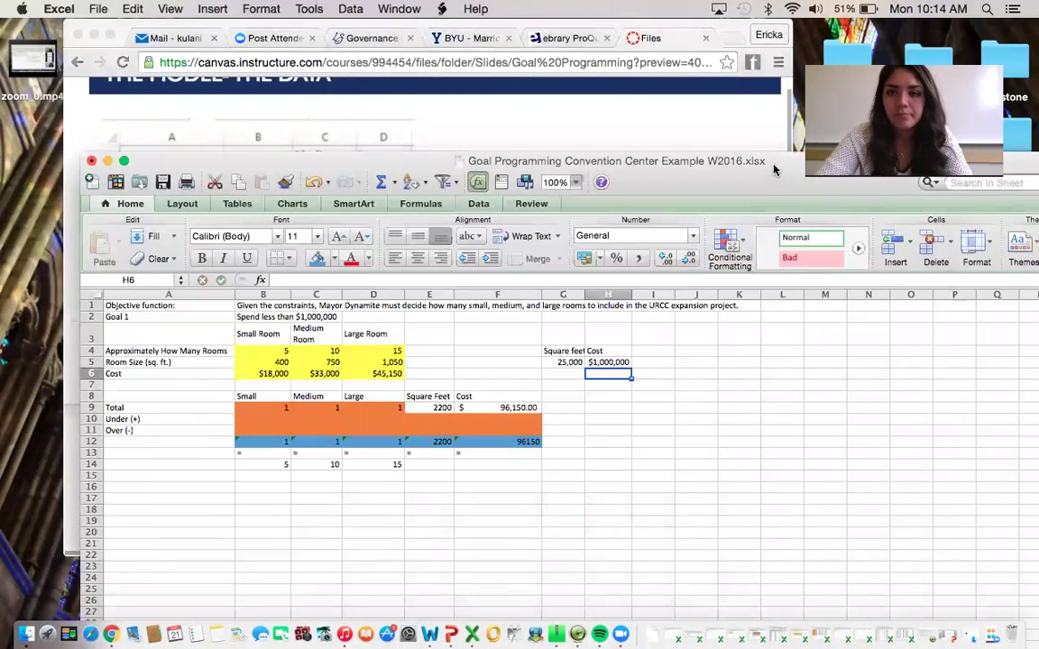
double_click(622, 65)
Fill the target cells G5:H5 with yellow
left_click_drag(535, 227, 556, 229)
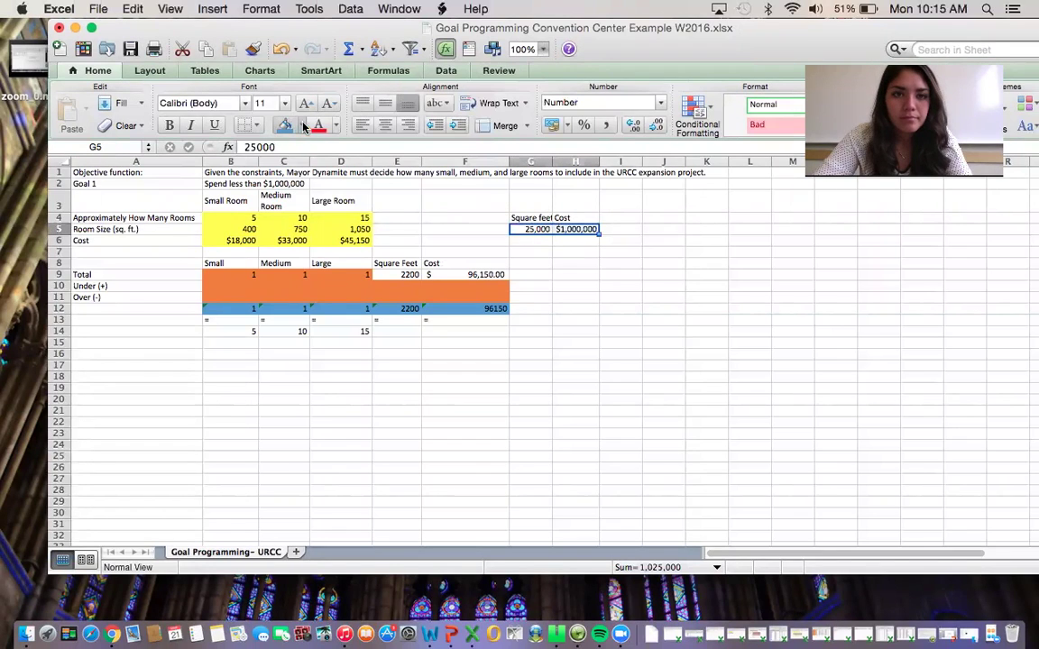
left_click(284, 124)
left_click(314, 244)
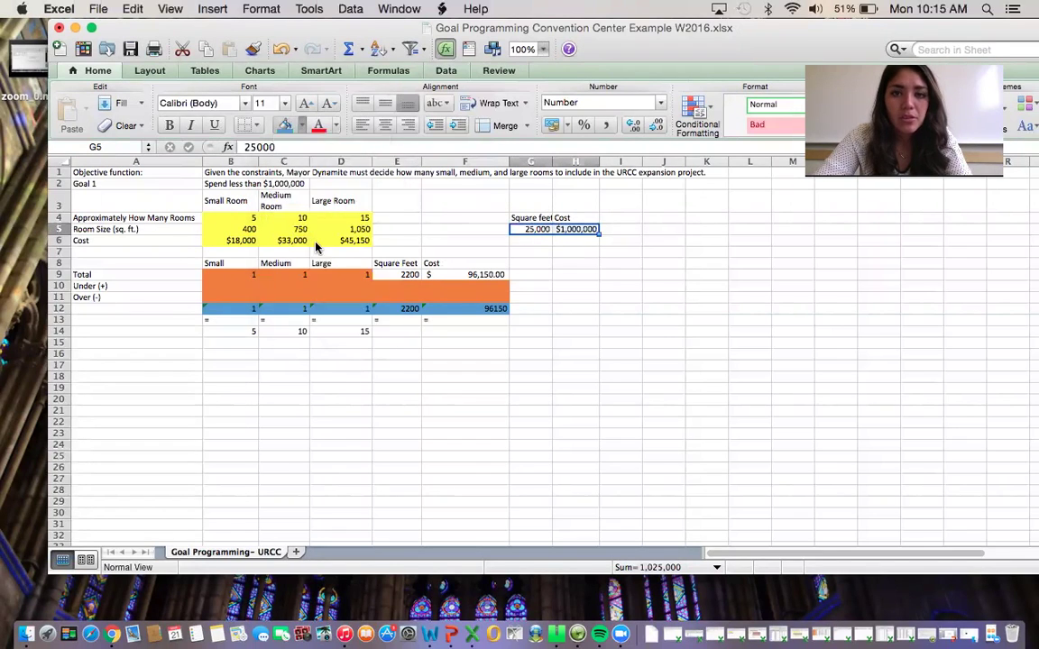
left_click(663, 331)
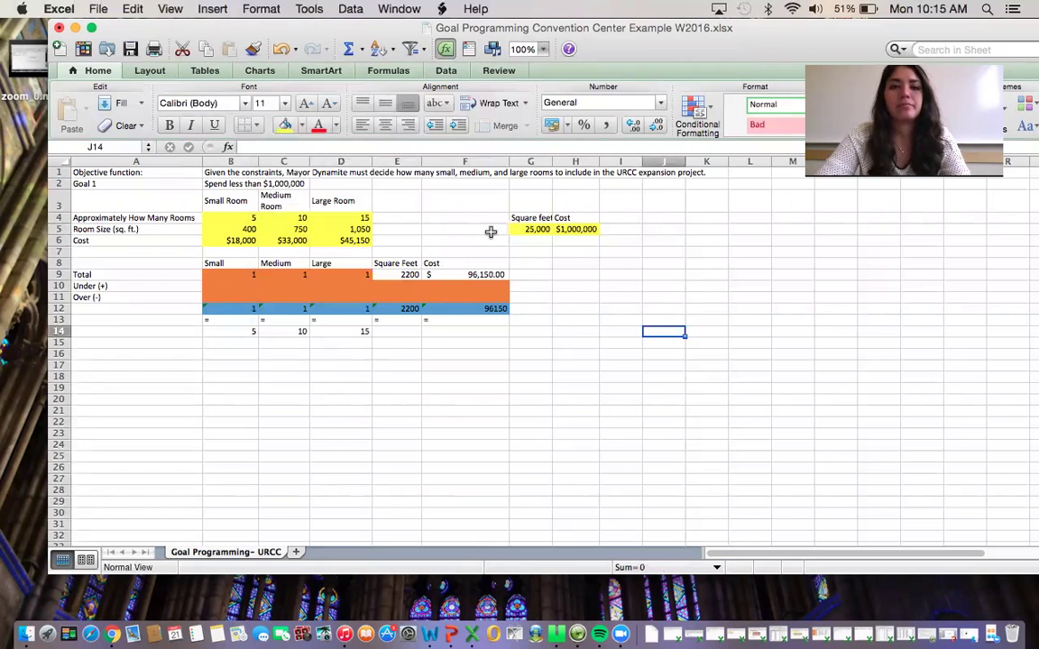
Link E14 to the square feet target with =G5 and F14 to the cost target with =H5
left_click(399, 331)
type("=")
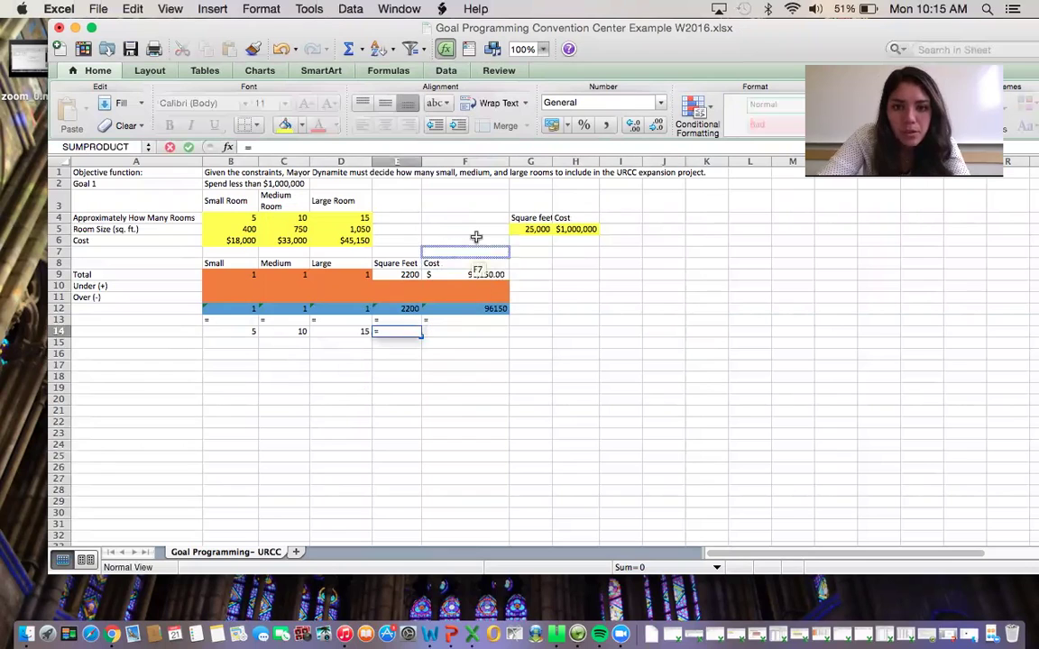
left_click(530, 229)
key("Return")
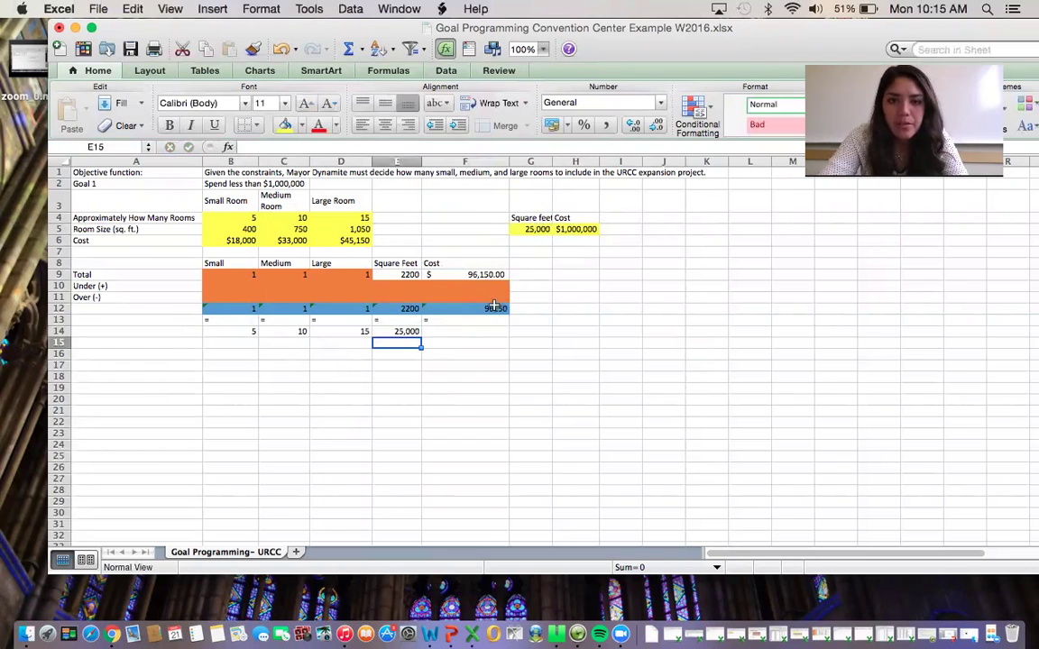
left_click(481, 332)
type("=")
left_click(564, 229)
key("Return")
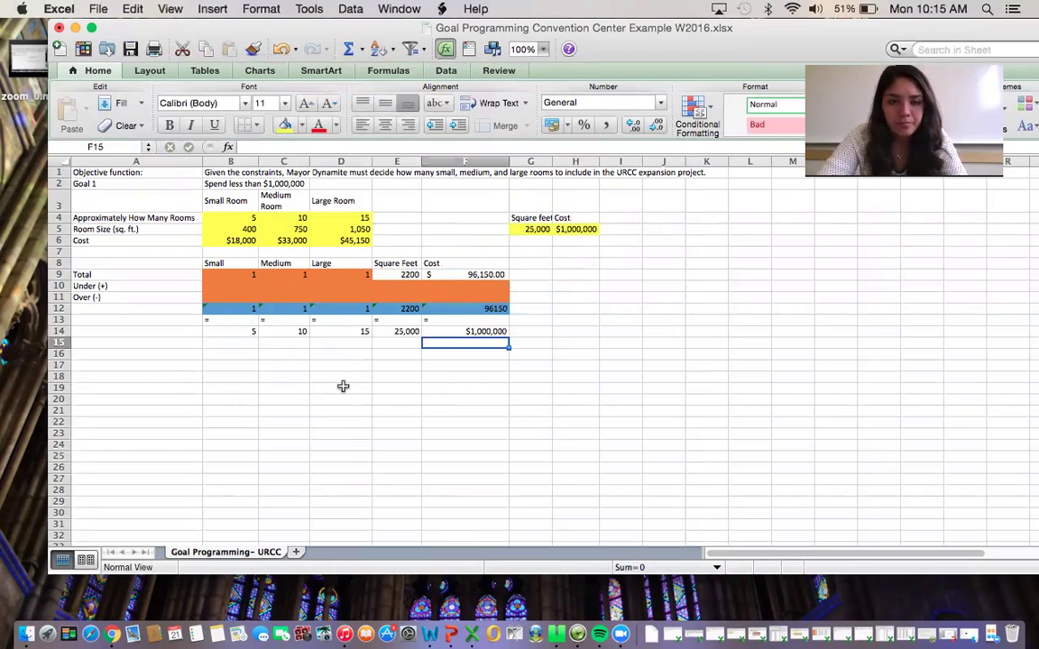
Fill the target values in B14:F14 with red
left_click_drag(235, 330, 500, 332)
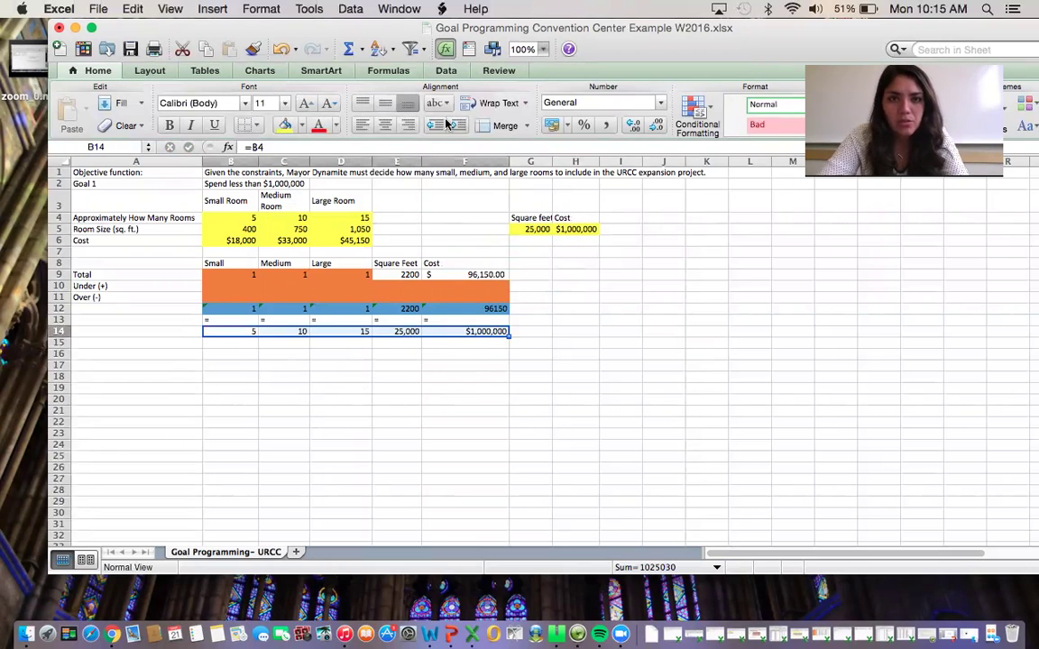
left_click(301, 129)
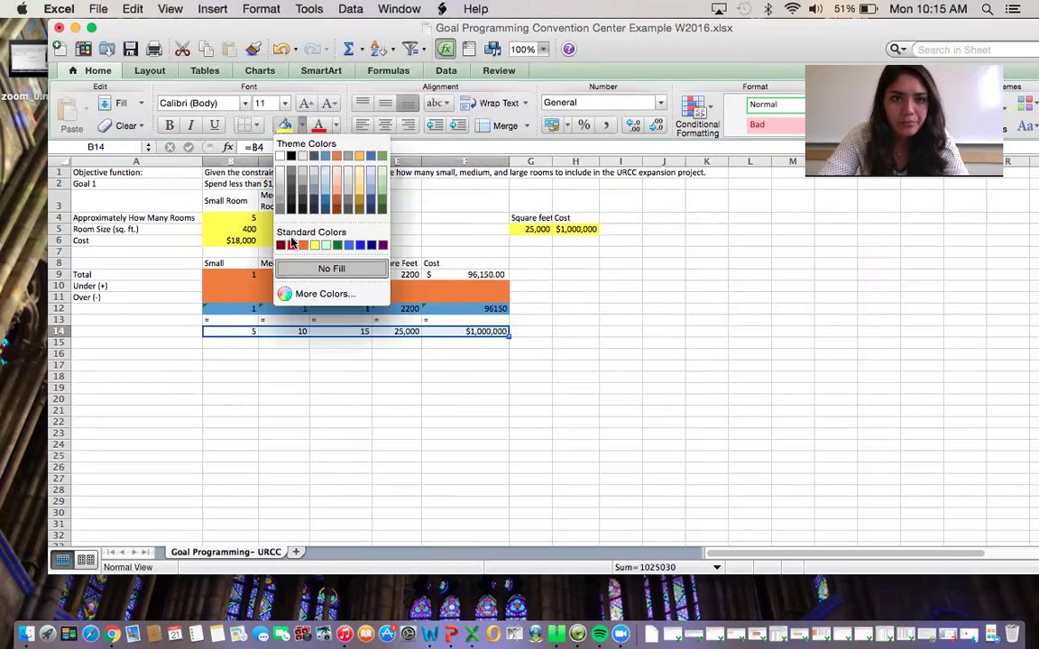
left_click(275, 242)
left_click(344, 514)
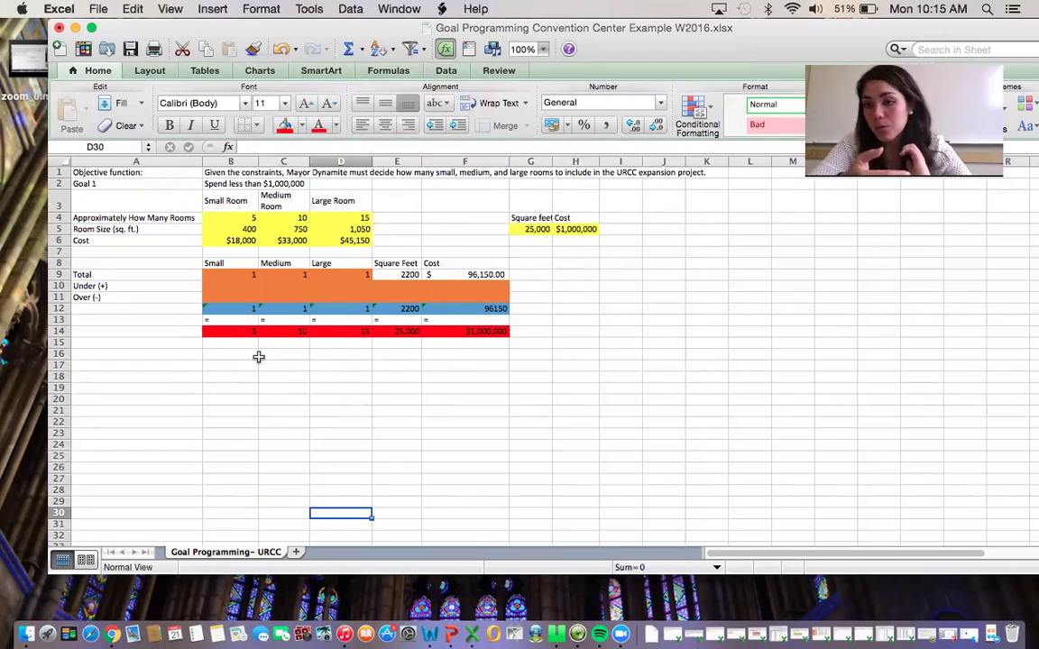
Fill the empty block B16:F17 with purple
left_click_drag(238, 354, 441, 368)
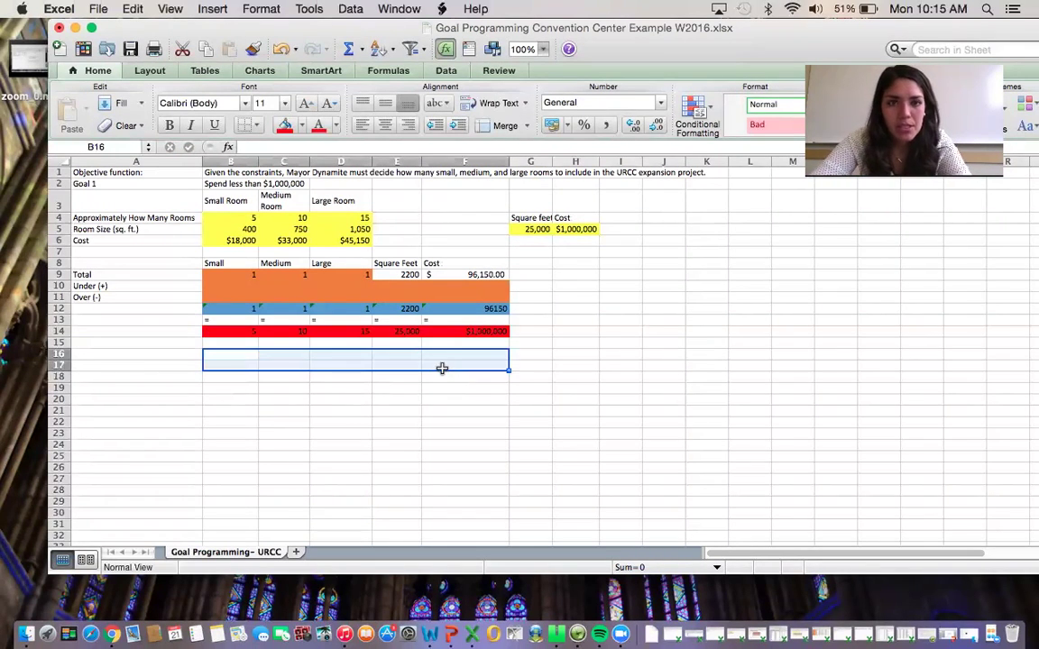
left_click(301, 126)
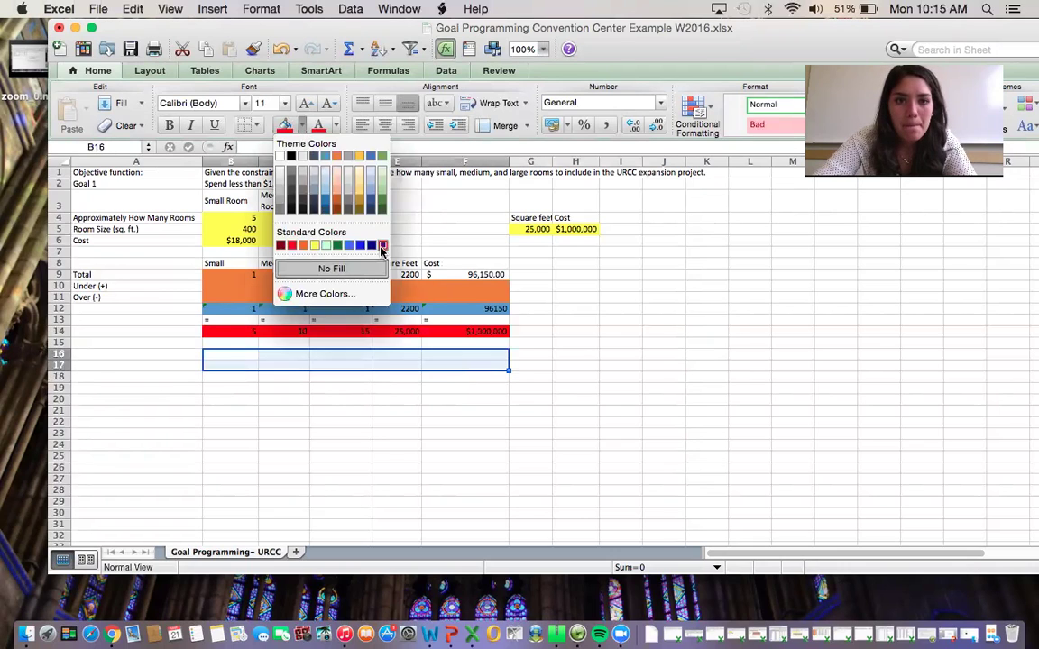
left_click(382, 244)
left_click(324, 444)
Change the font colour of cell B16 to white
left_click(238, 357)
left_click(335, 126)
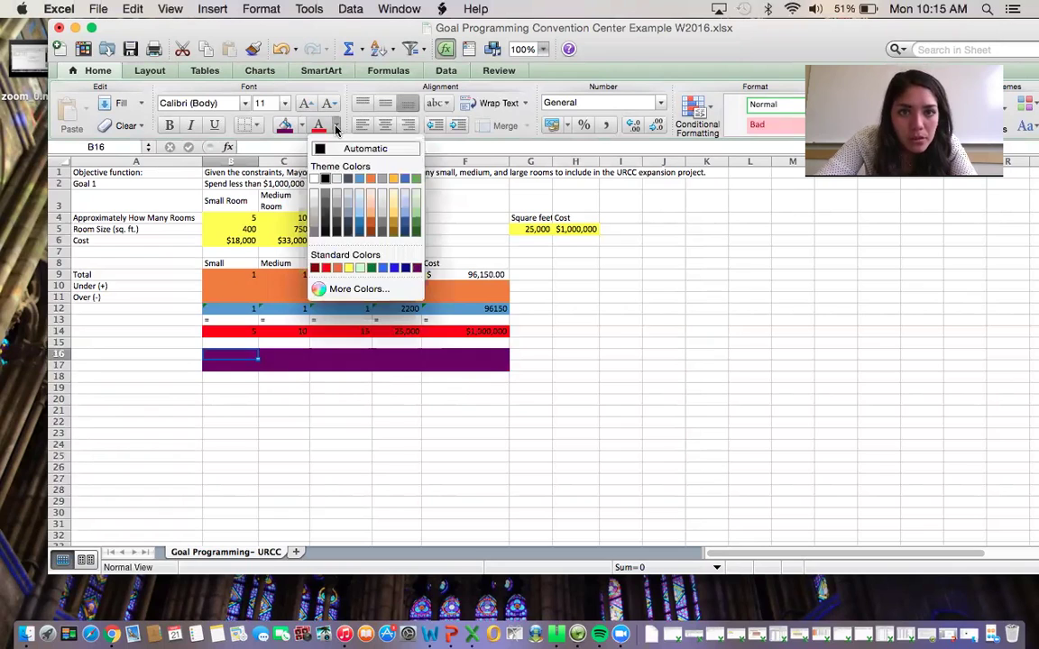
left_click(285, 163)
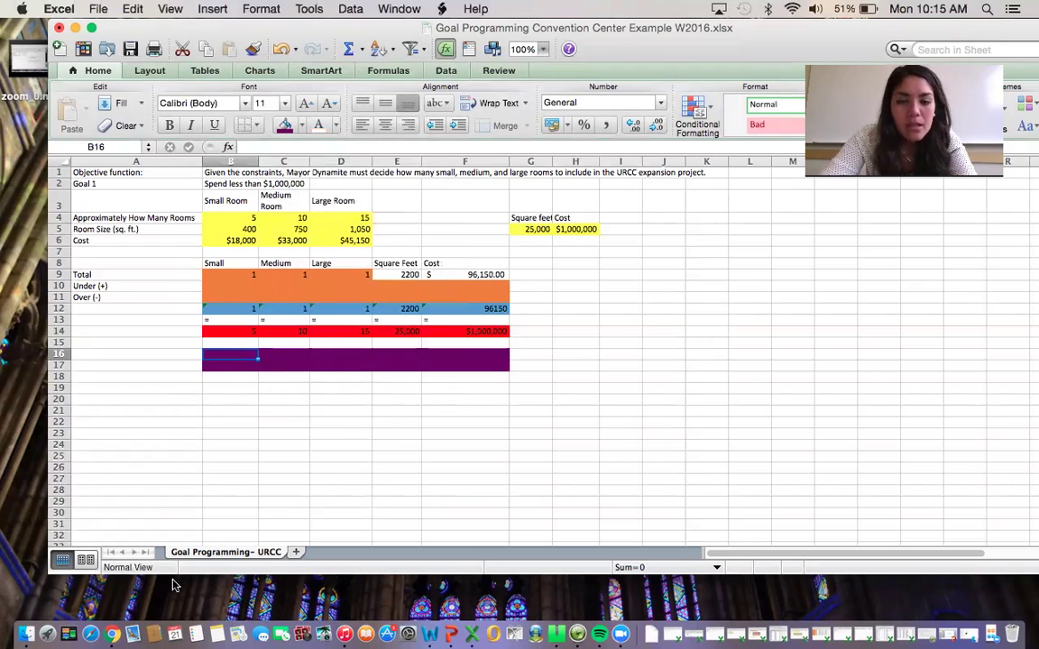
Set the font colour of A16 to automatic black and enter the row labels Under in A16 and Over in A17
left_click(109, 355)
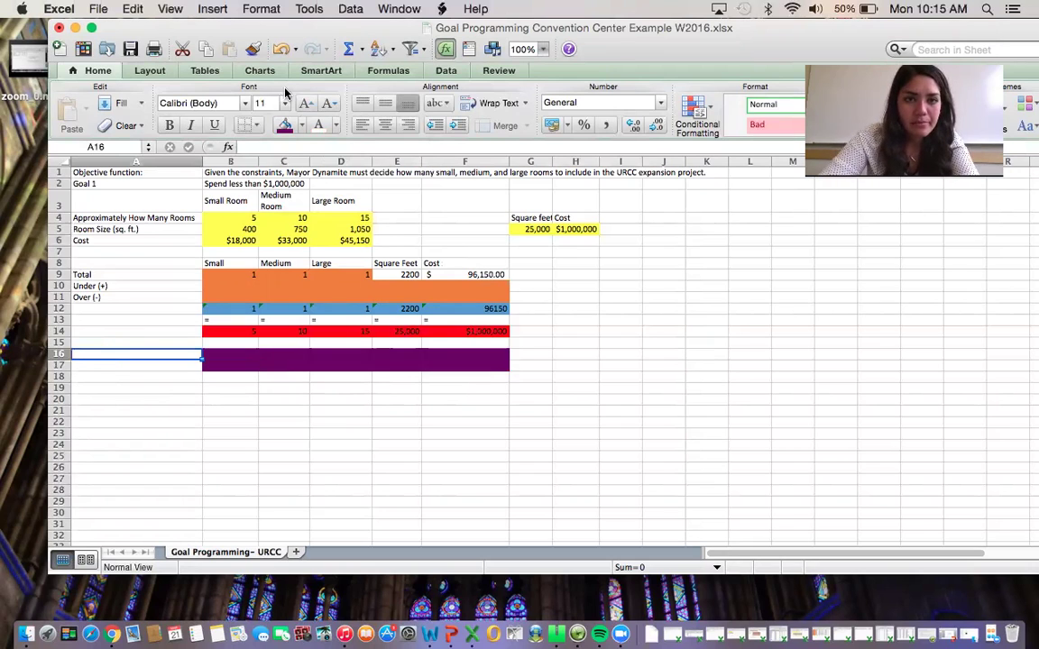
left_click(335, 126)
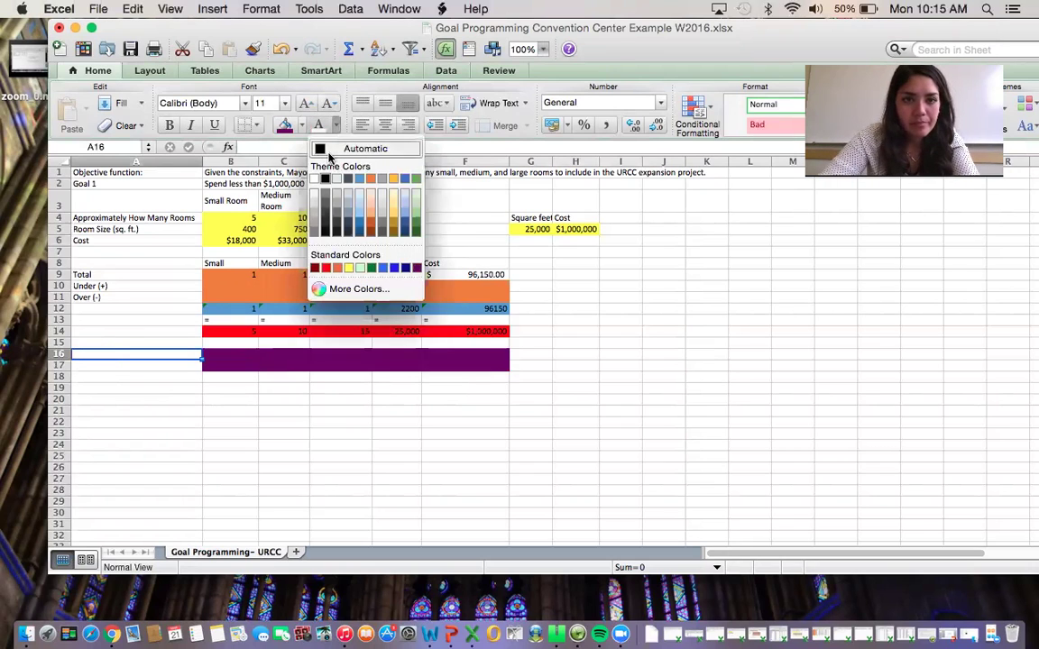
left_click(328, 152)
type("U")
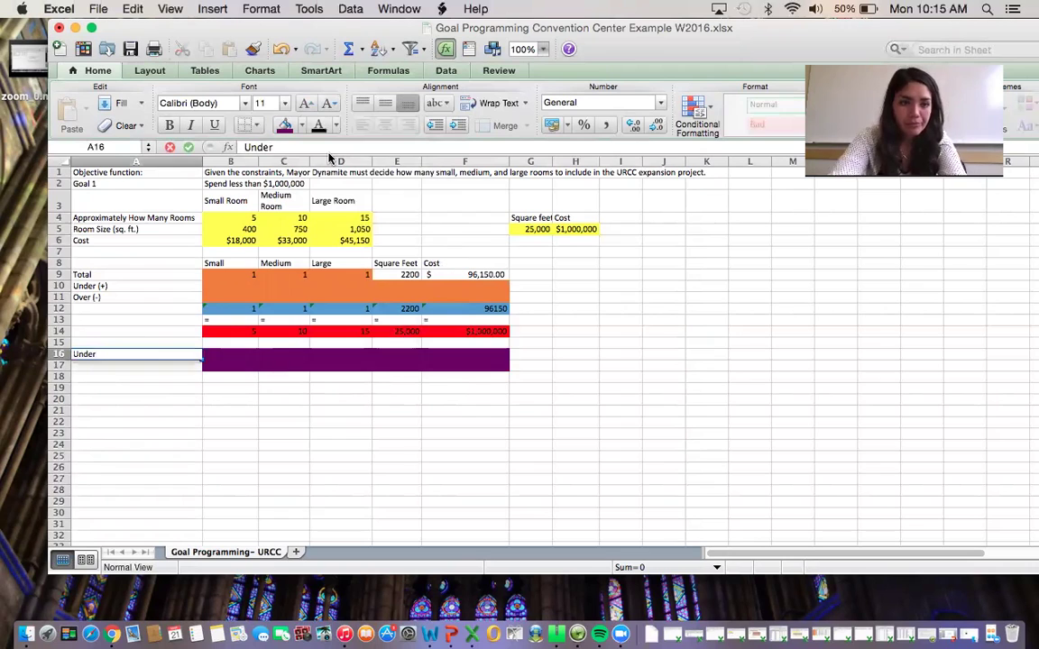
type("nder")
key("Return")
type("Over")
Enter the section label Percent Deviation in A15 above the Under and Over rows
key("Up")
key("Up")
type("Per")
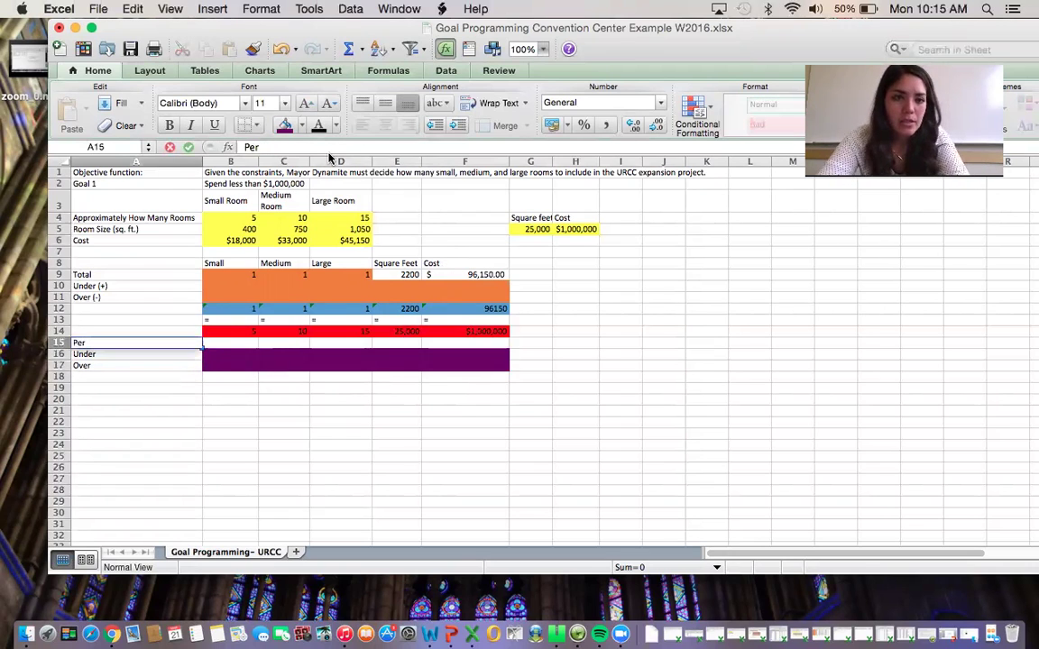
type("cent")
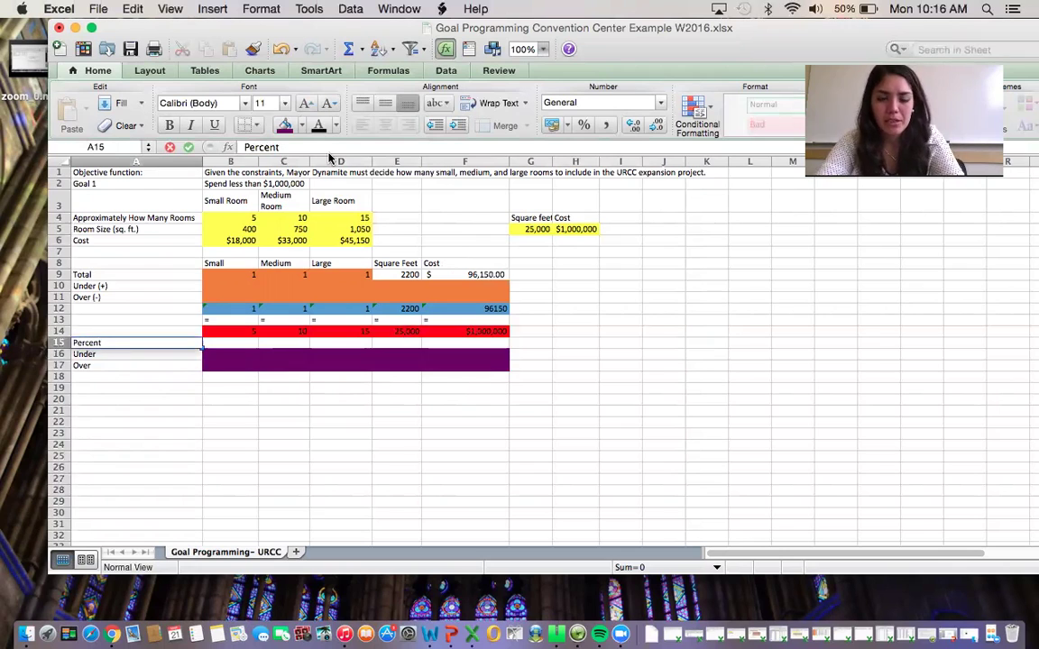
type(" Deviation")
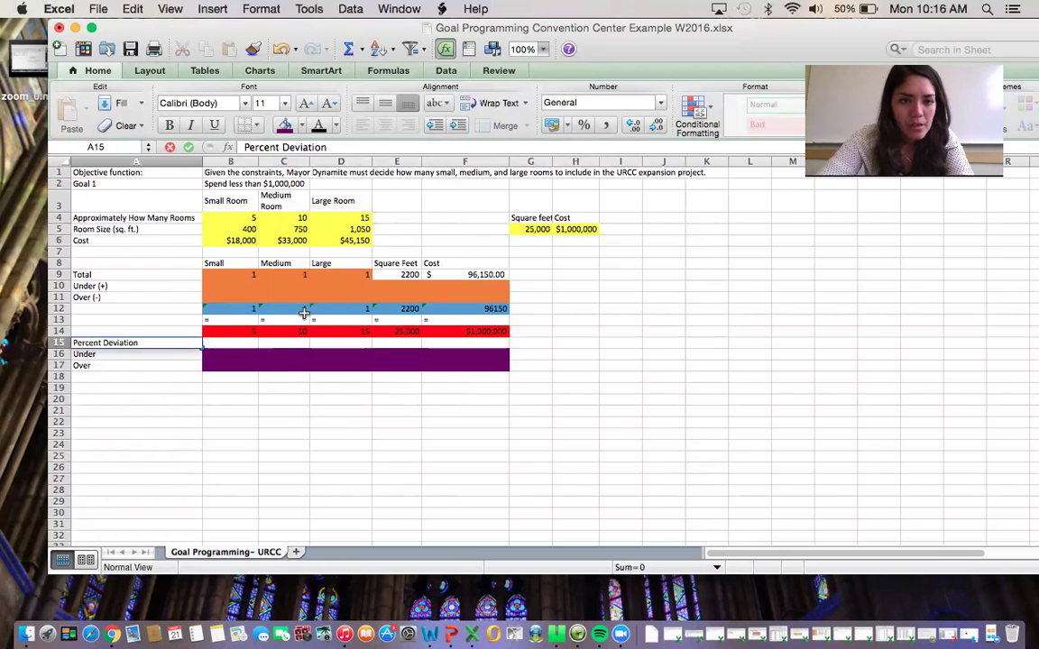
key("Return")
Enter the under-deviation formula =B10/B14 in B16 and copy it across to F16
left_click(226, 356)
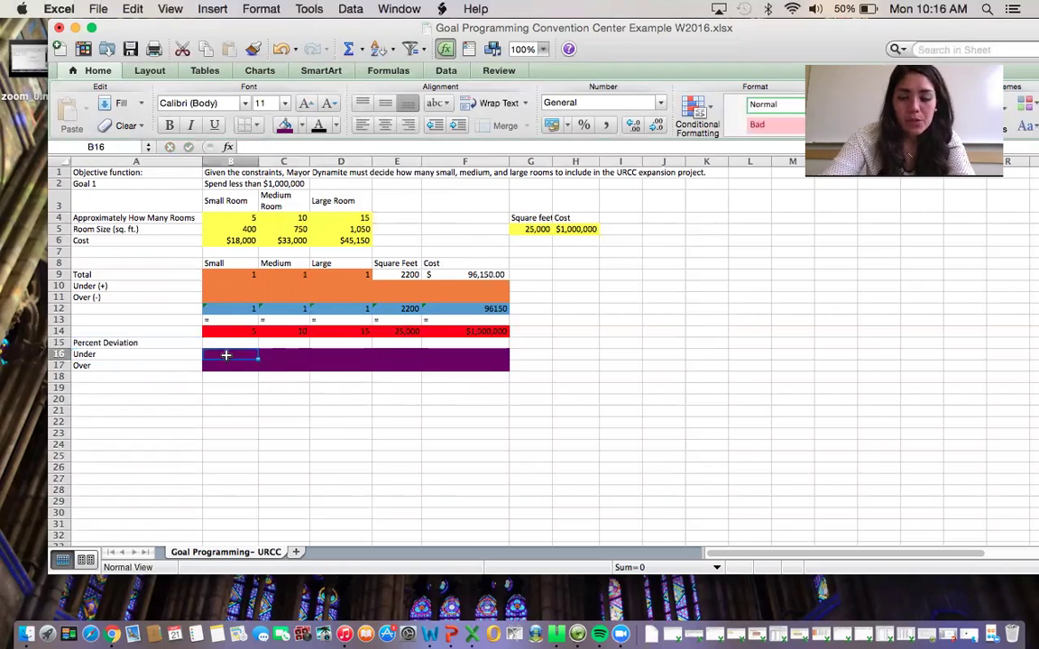
type("=")
left_click(228, 277)
left_click(228, 284)
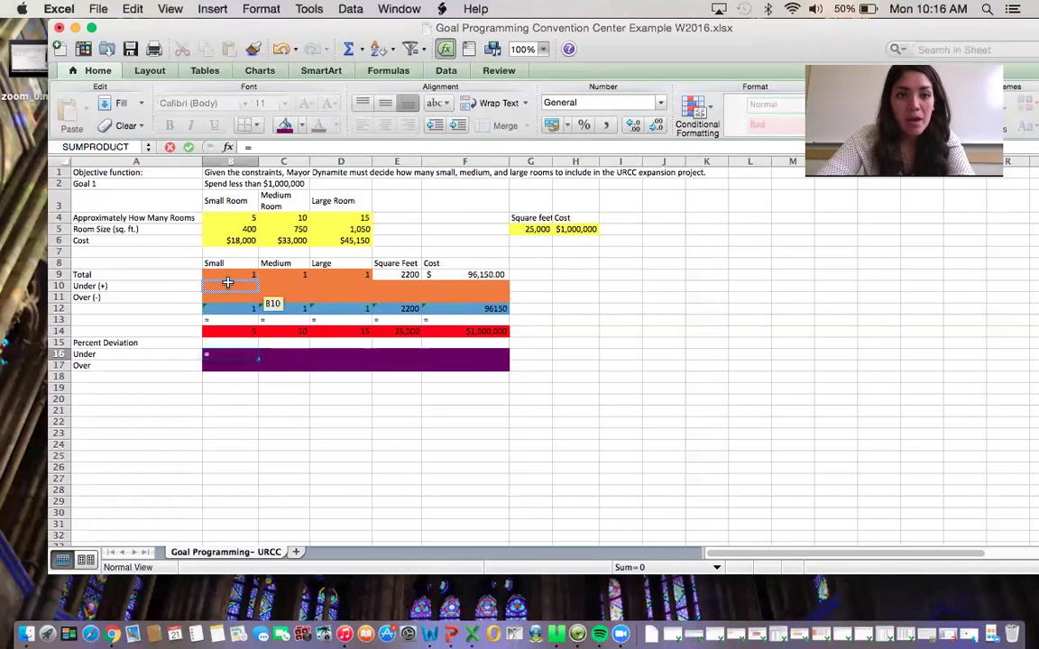
type("/")
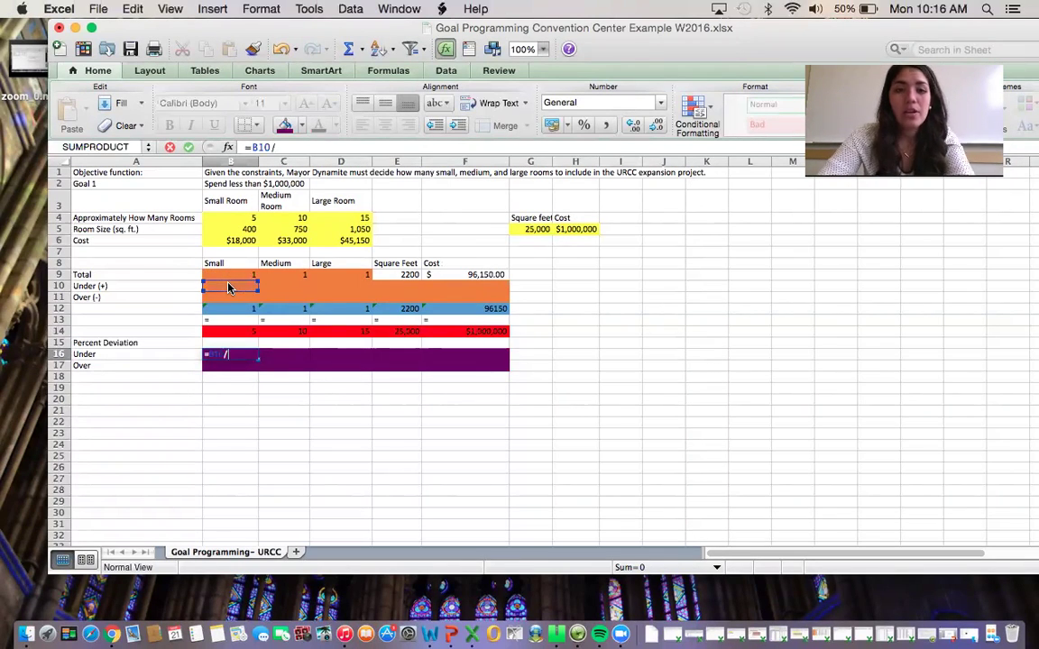
left_click(234, 333)
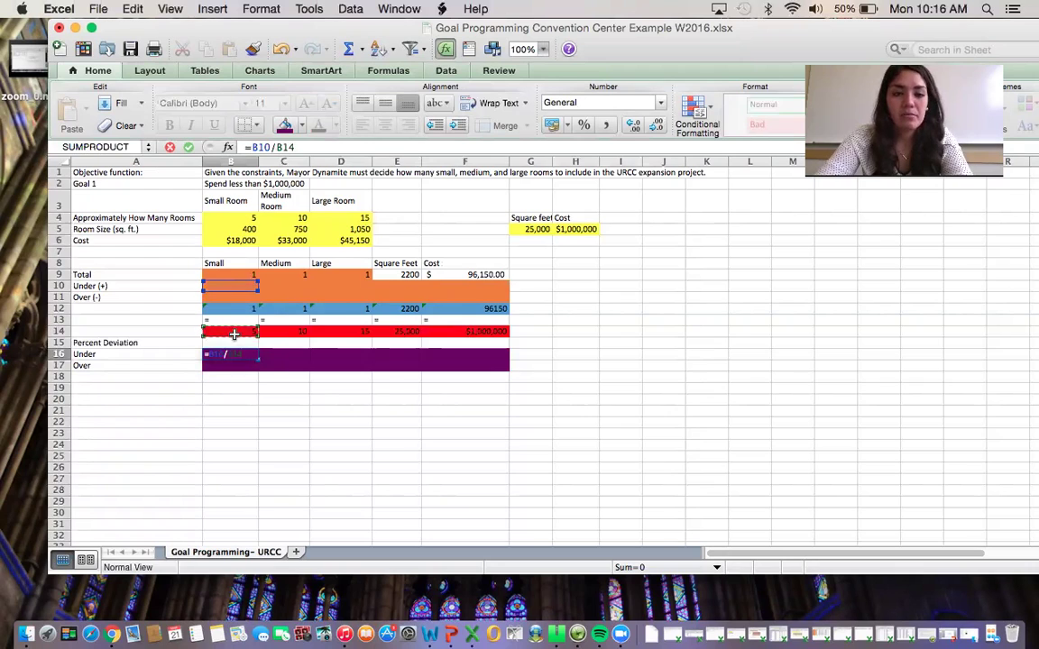
key("Return")
left_click(246, 355)
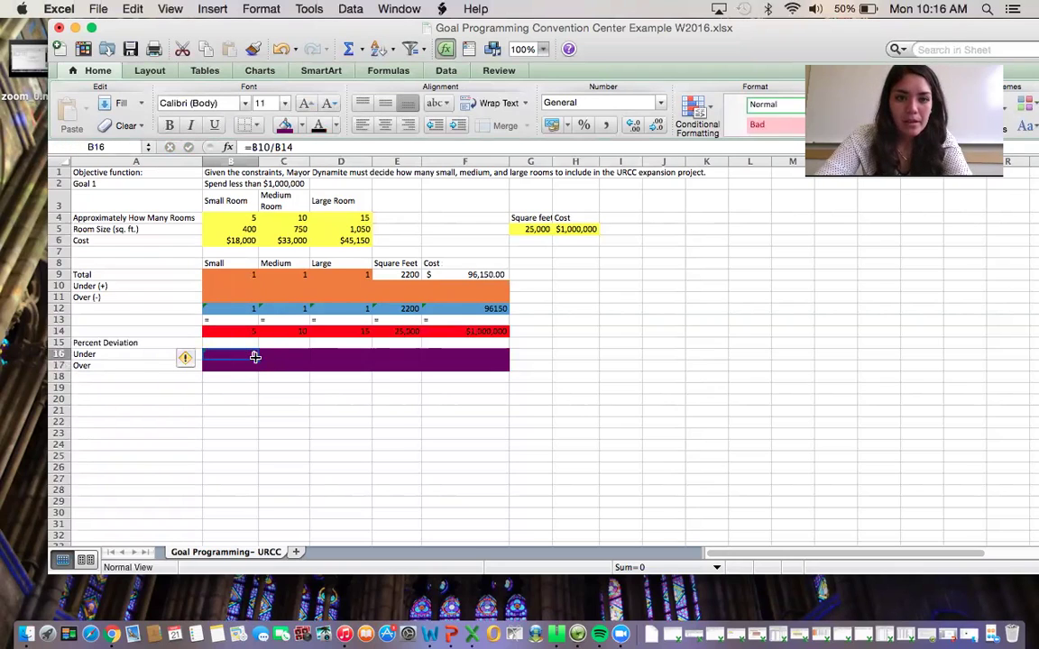
left_click_drag(257, 359, 503, 358)
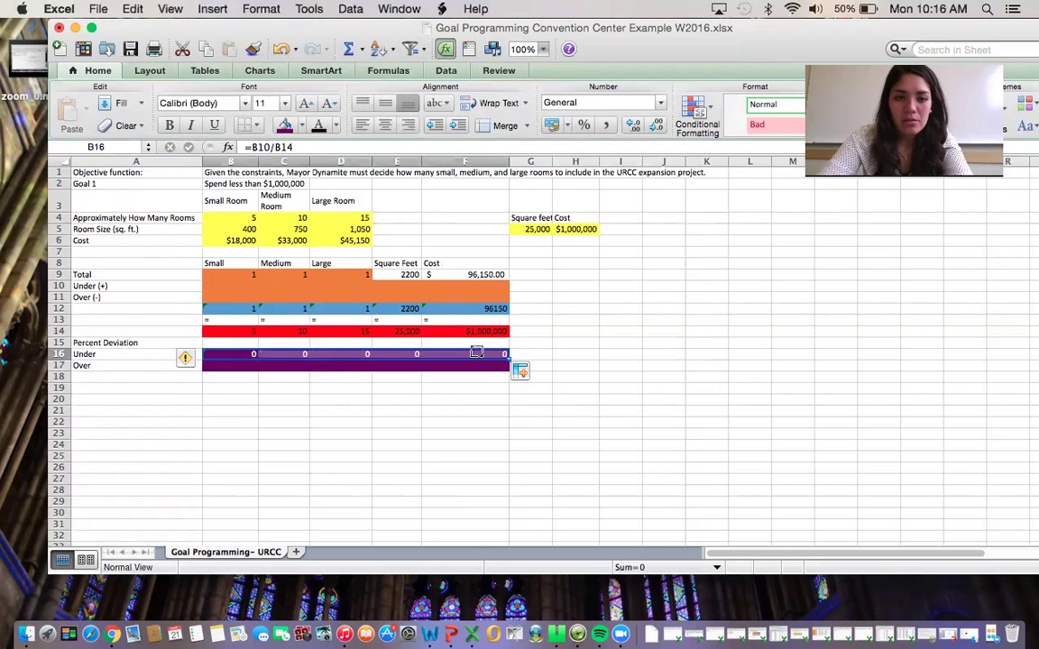
Enter the over-deviation formula =B11/B14 in B17
left_click(246, 368)
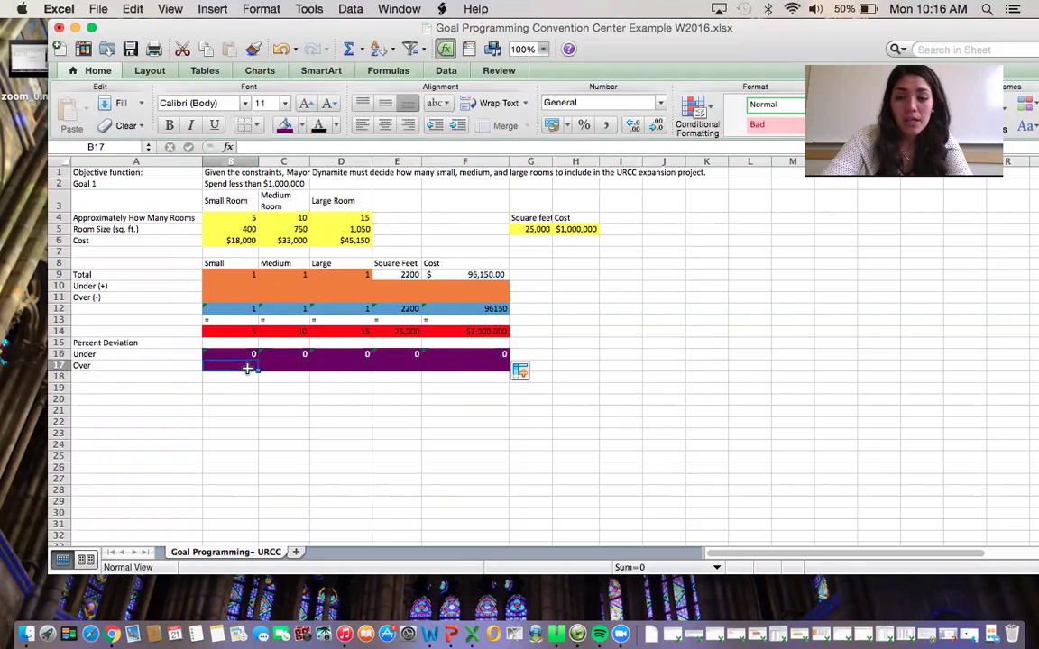
type("=")
left_click(233, 295)
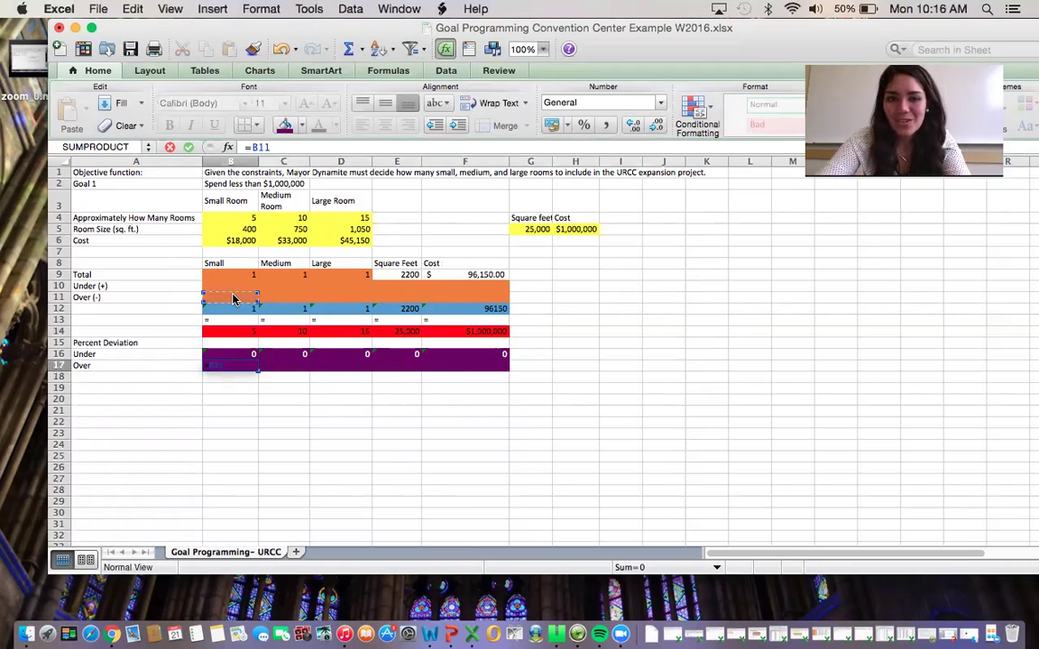
type("/")
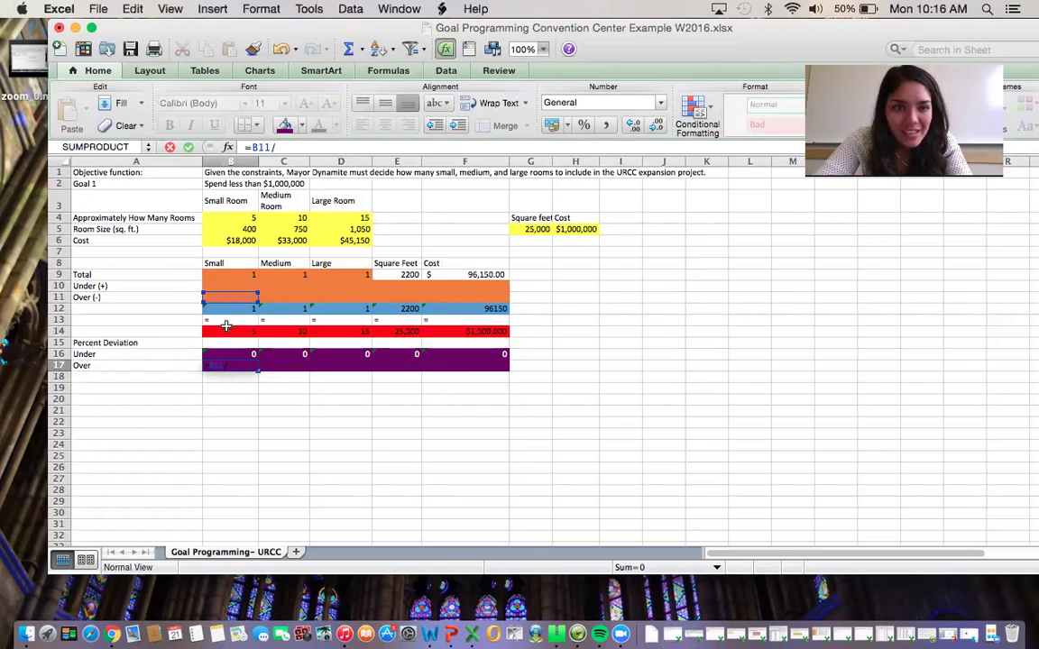
left_click(222, 332)
key("Return")
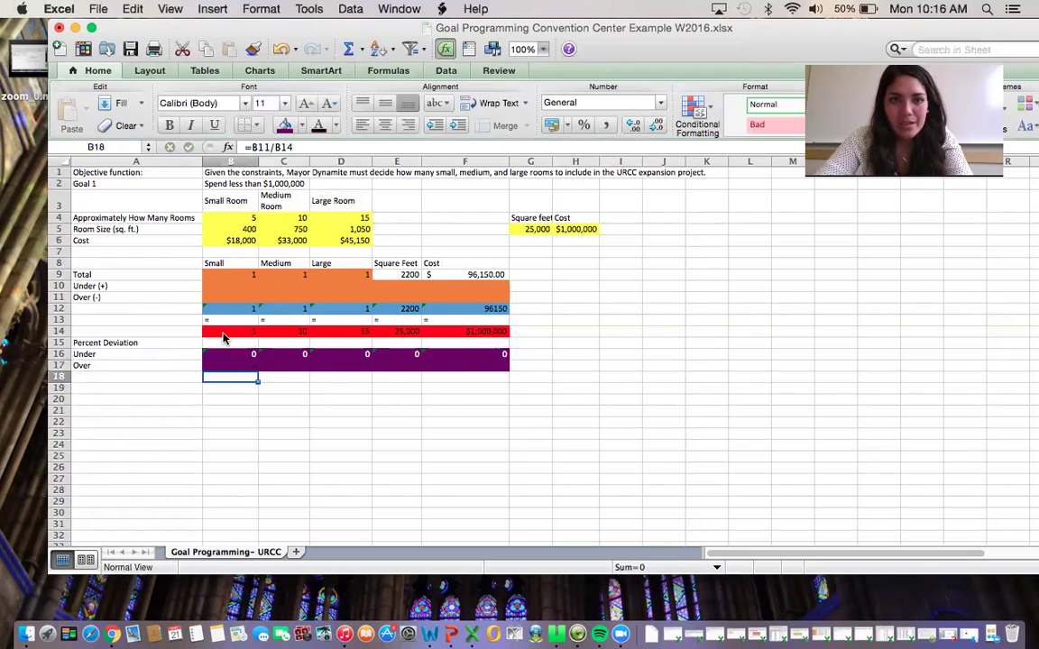
Change the font colour of cell B17 to white
left_click(236, 365)
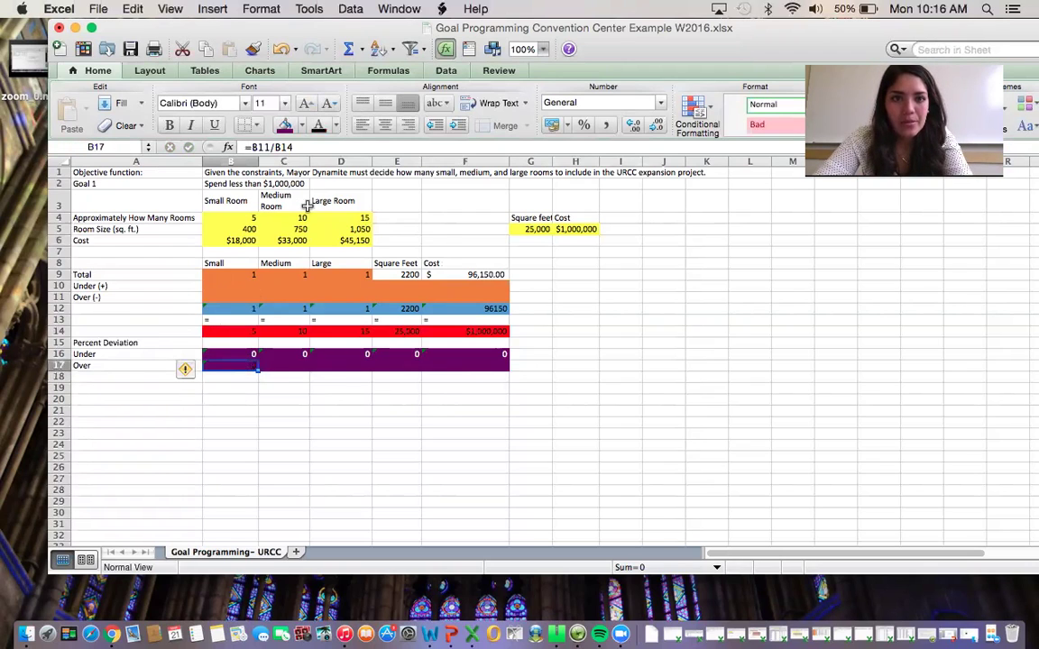
left_click(334, 125)
left_click(325, 177)
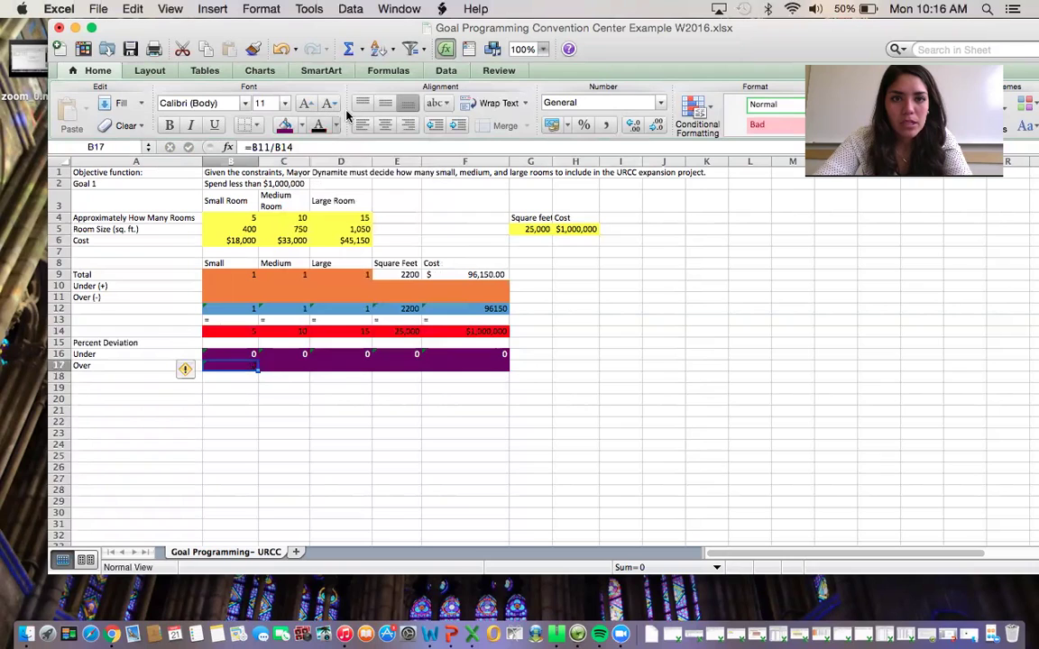
left_click(336, 125)
left_click(315, 178)
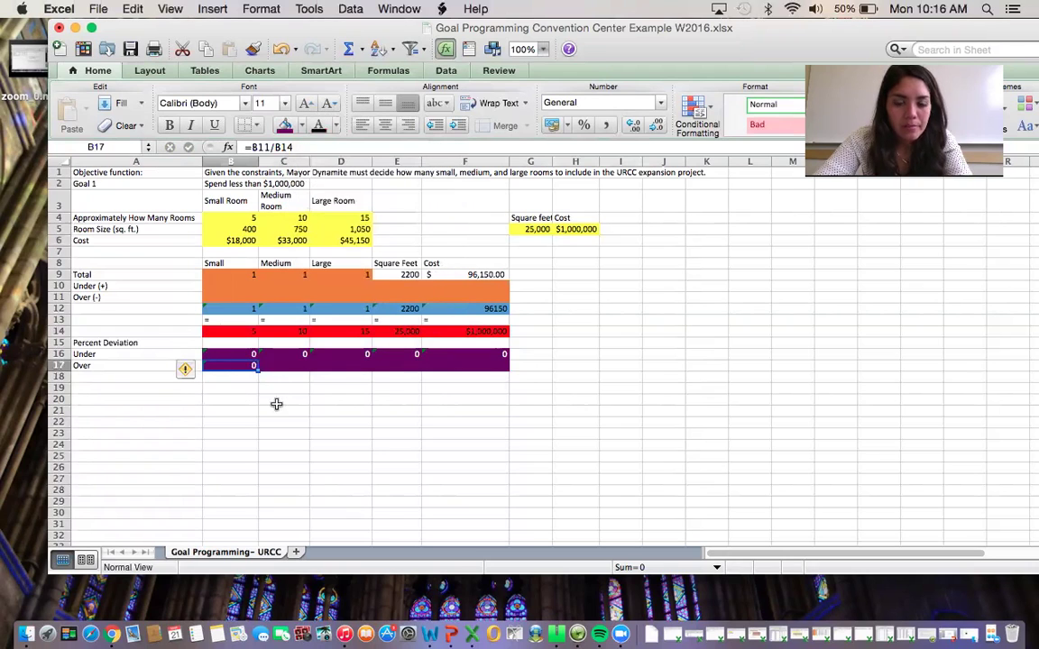
left_click(275, 407)
Copy the over-deviation formula from B17 across to F17
left_click(243, 368)
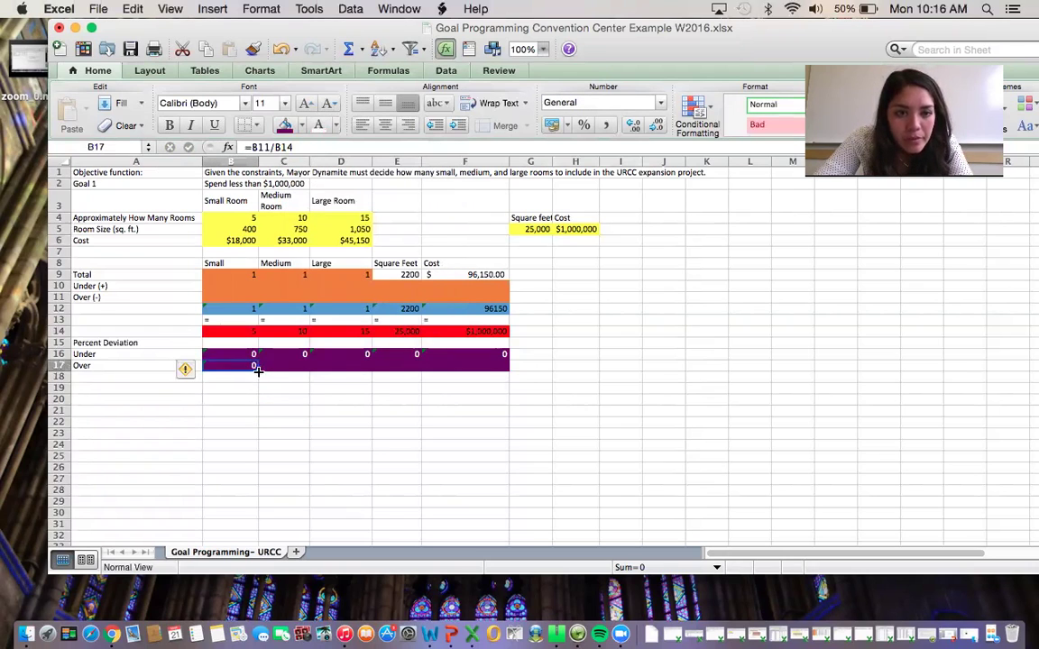
left_click_drag(258, 370, 434, 363)
key("super+v")
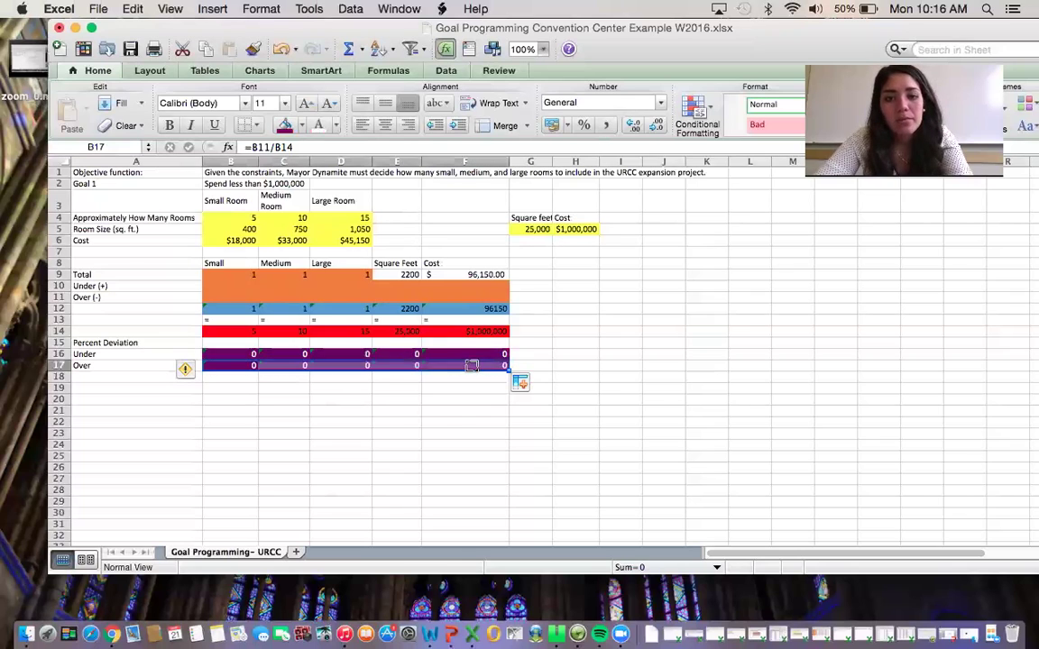
left_click(459, 412)
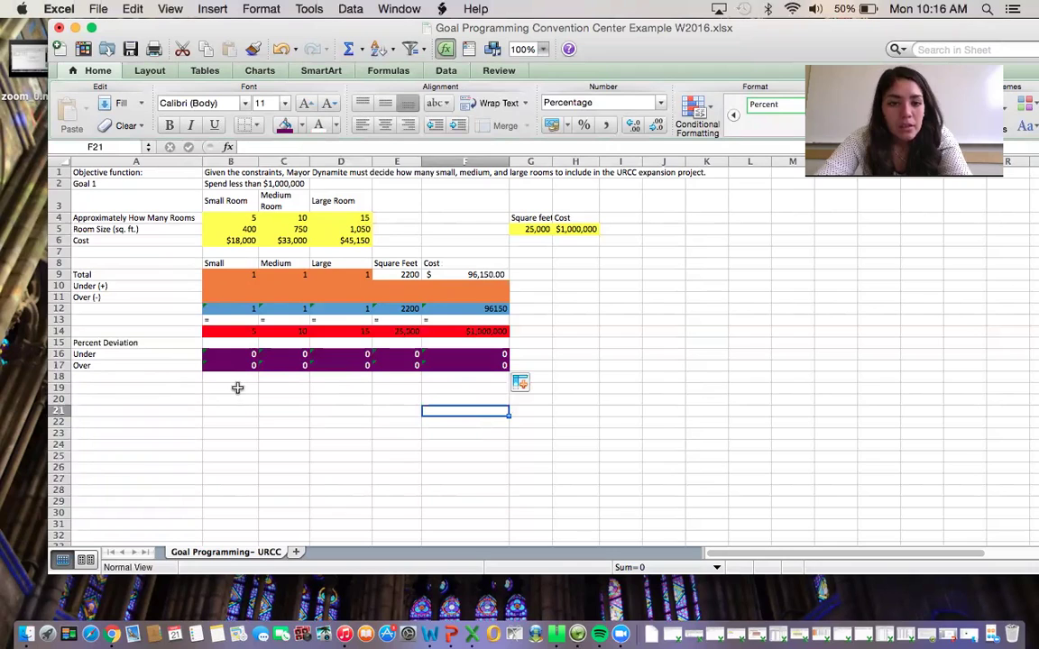
Enter the labels Weight in A19, Under in A20 and Over in A21
left_click(155, 386)
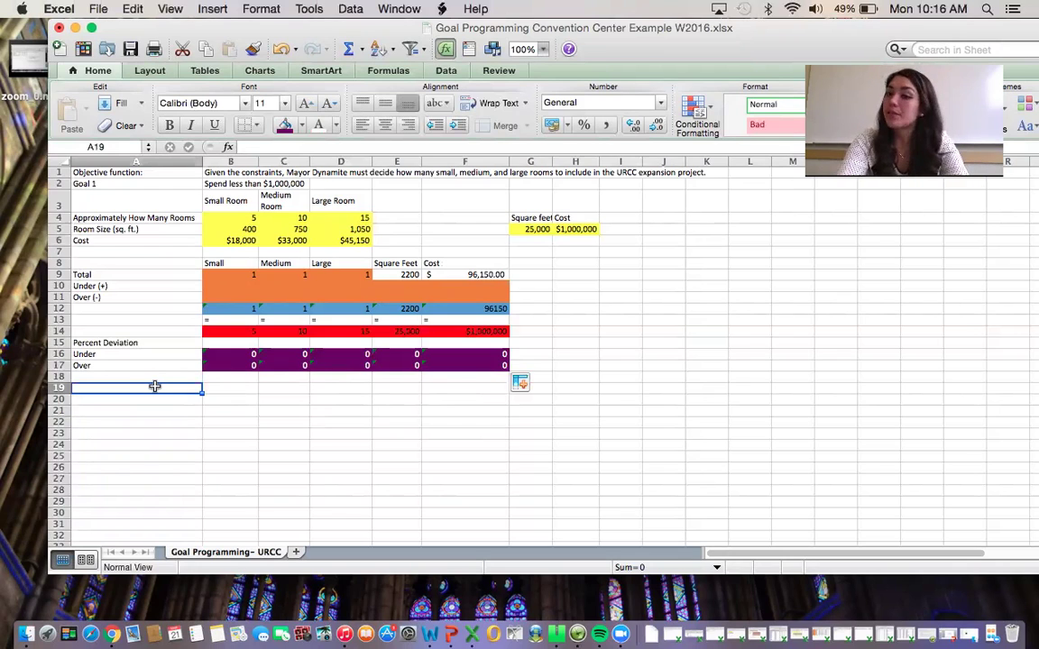
type("Weight")
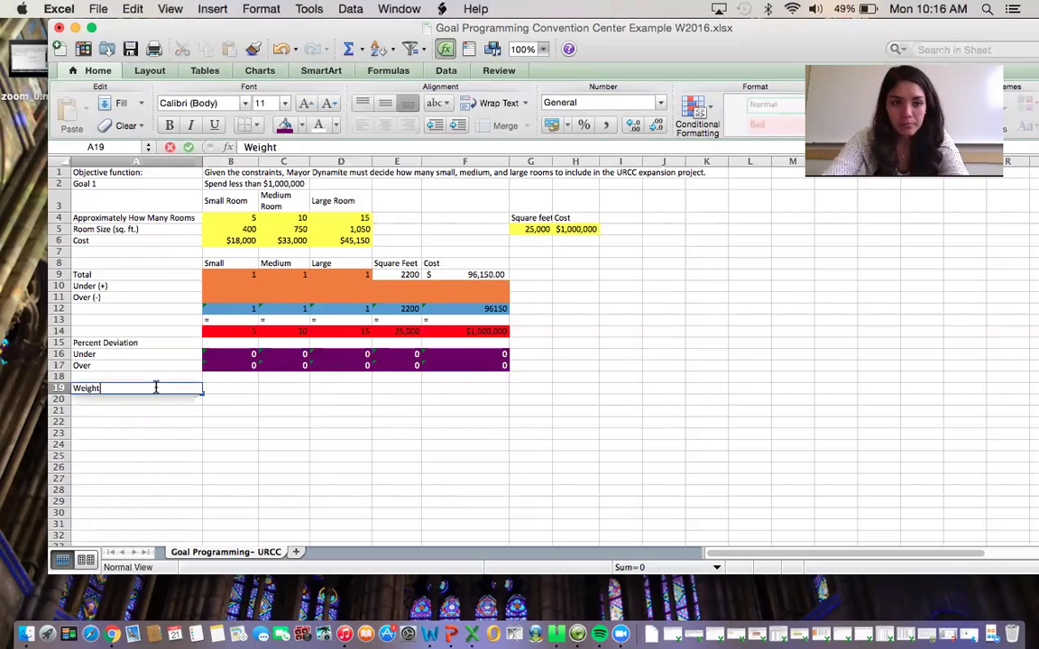
key("Return")
type("Under")
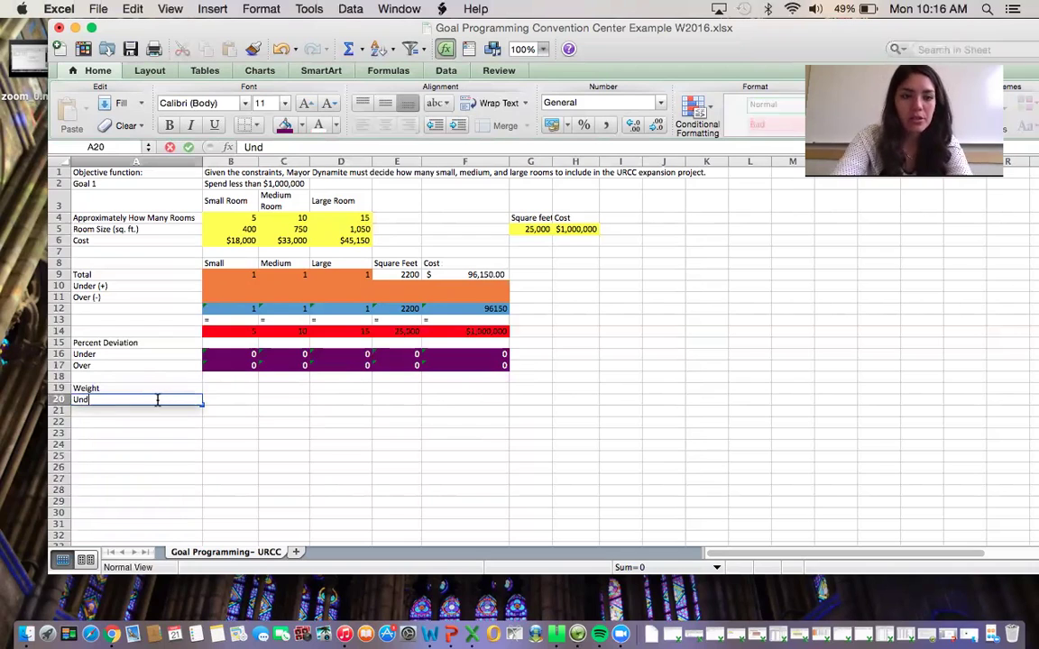
key("Return")
type("Over")
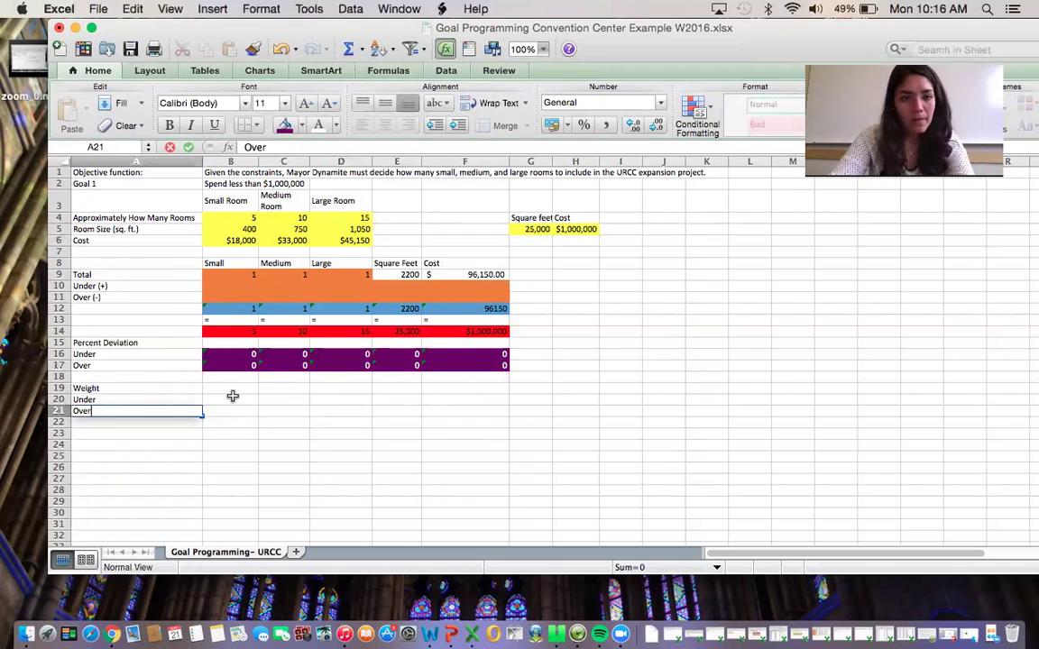
Fill the empty weight block B20:F21 with yellow
left_click(232, 400)
left_click_drag(233, 400, 448, 415)
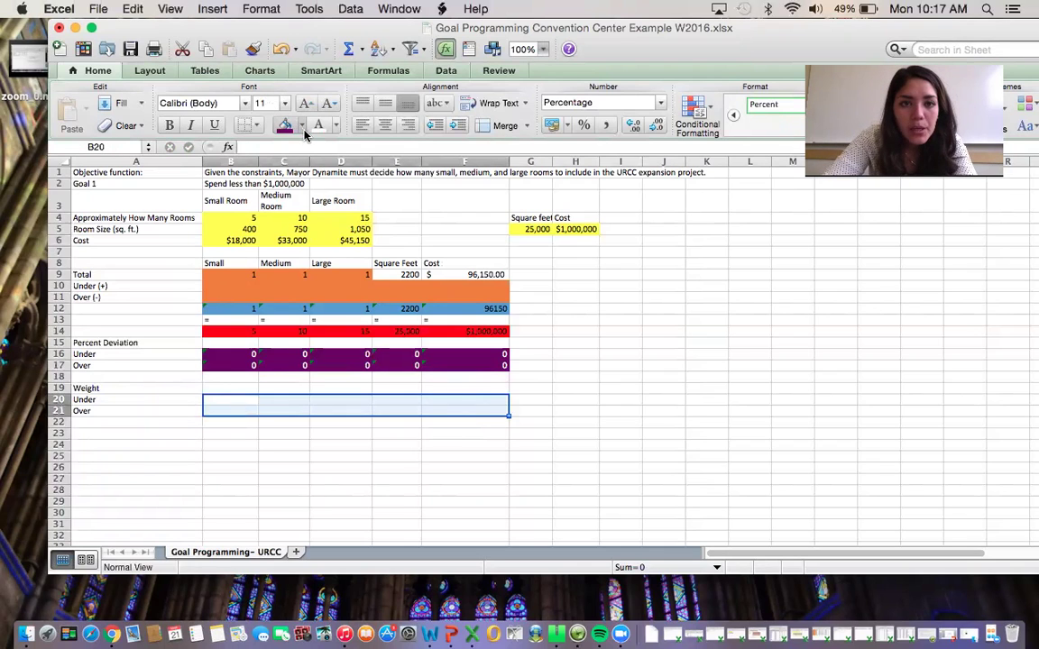
left_click(301, 126)
left_click(314, 249)
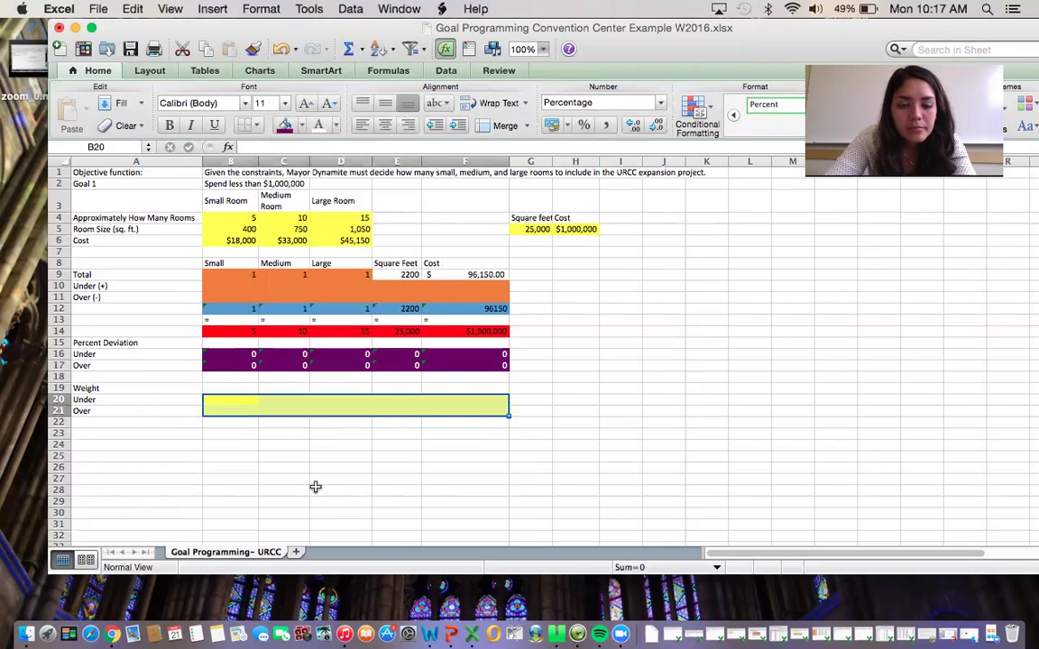
left_click(313, 490)
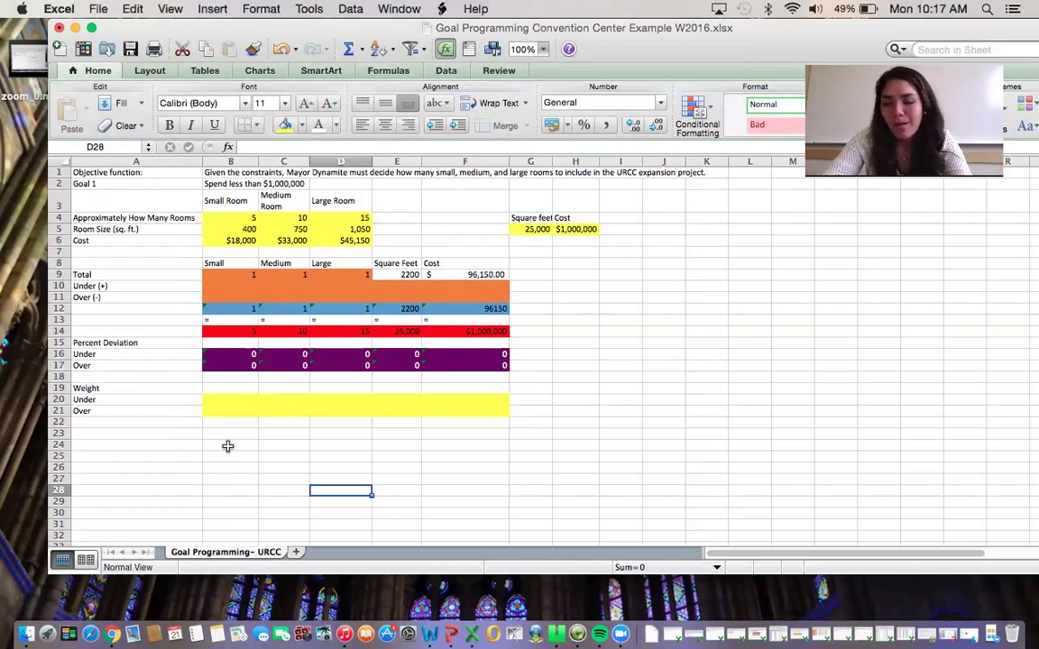
Enter the objective formula =SUMPRODUCT(B16:F17,B20:F21) in B24 to combine percent deviations with weights
left_click(228, 446)
type("=")
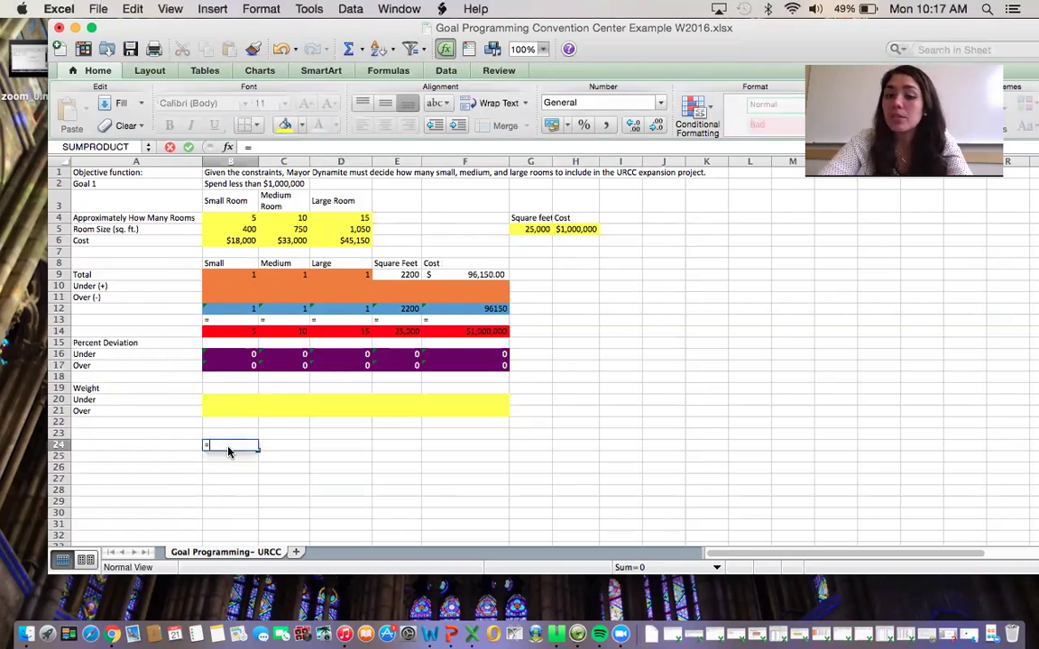
type("Sumprodu")
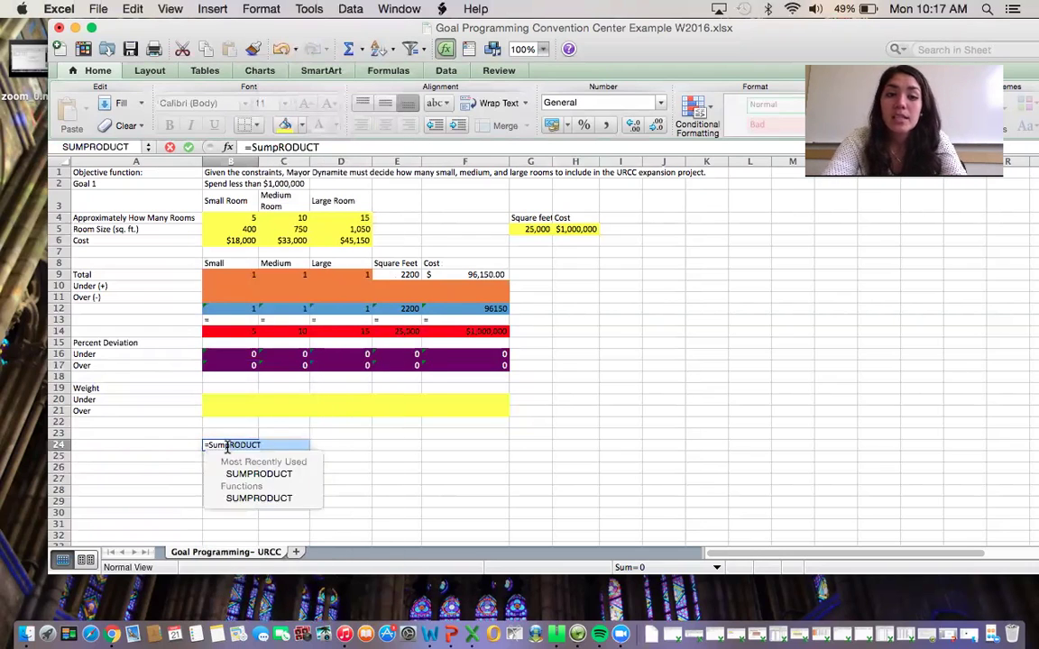
type("ct(")
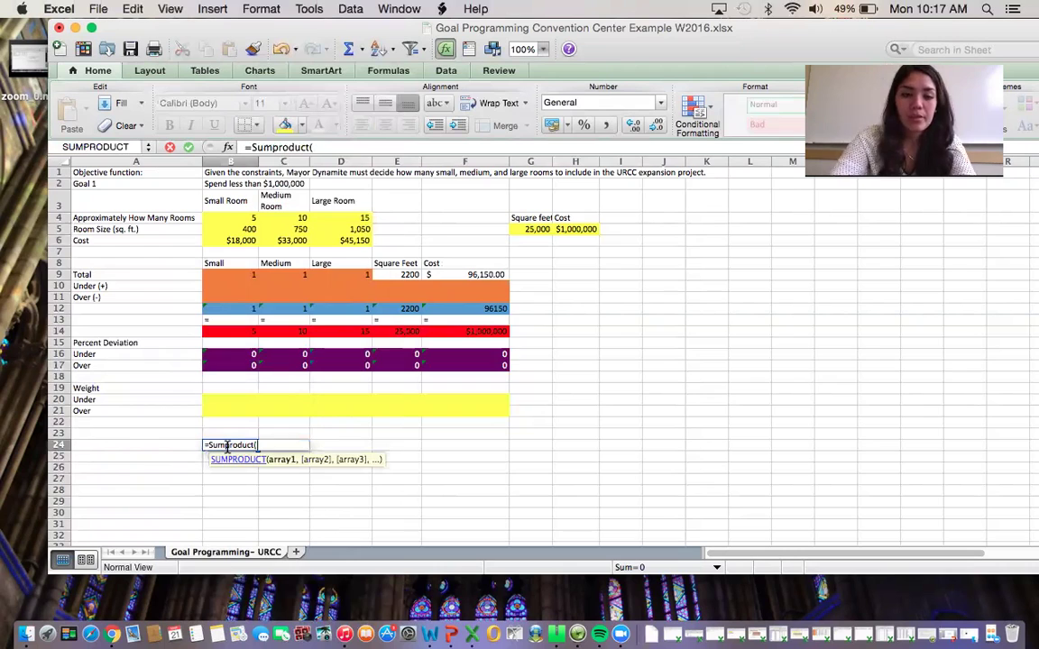
left_click_drag(217, 350, 449, 367)
type(",")
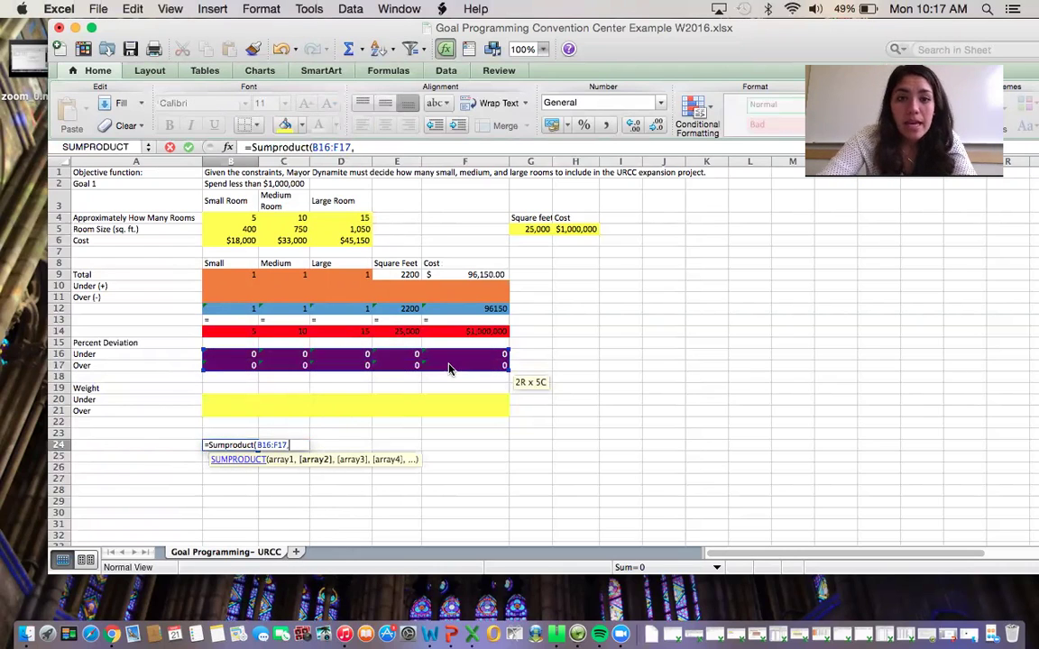
left_click_drag(238, 400, 442, 409)
key("Return")
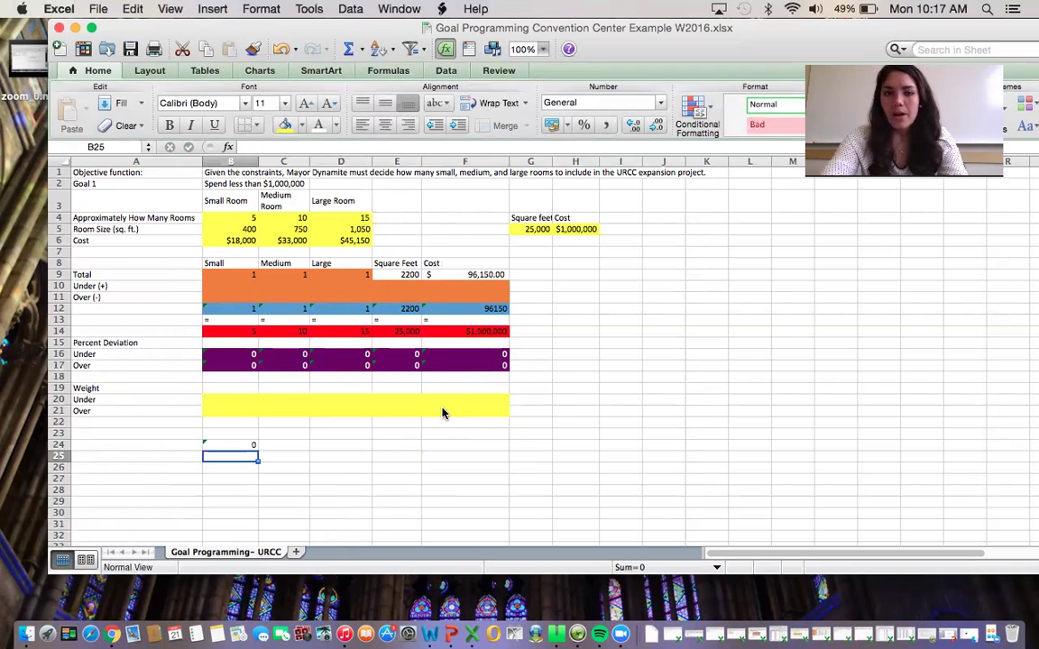
Fill the objective cell B24 with green
left_click(242, 446)
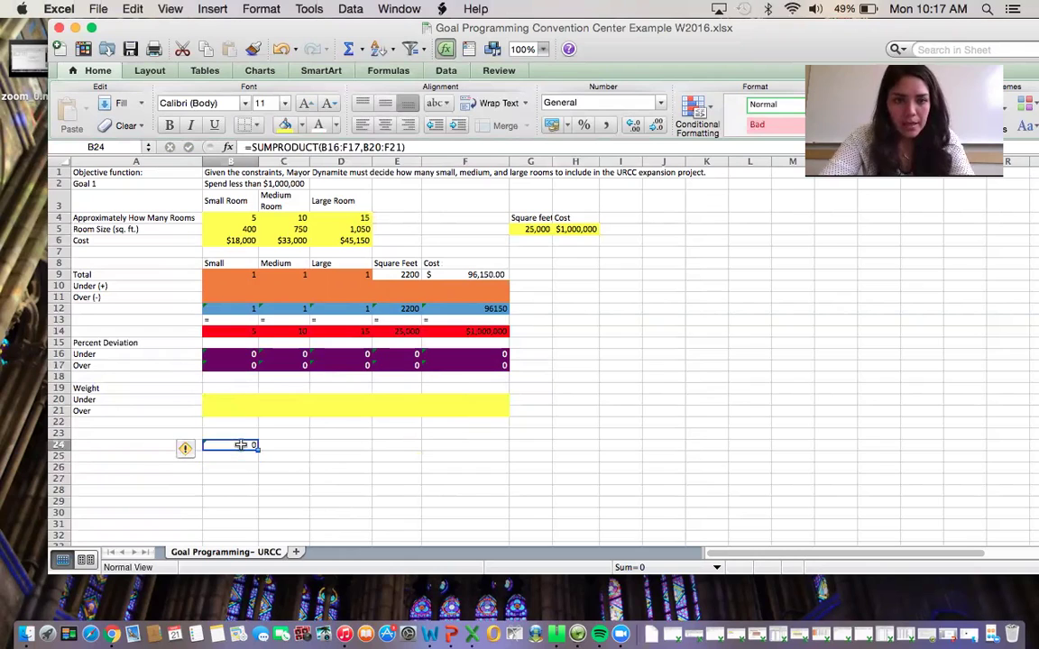
left_click(301, 124)
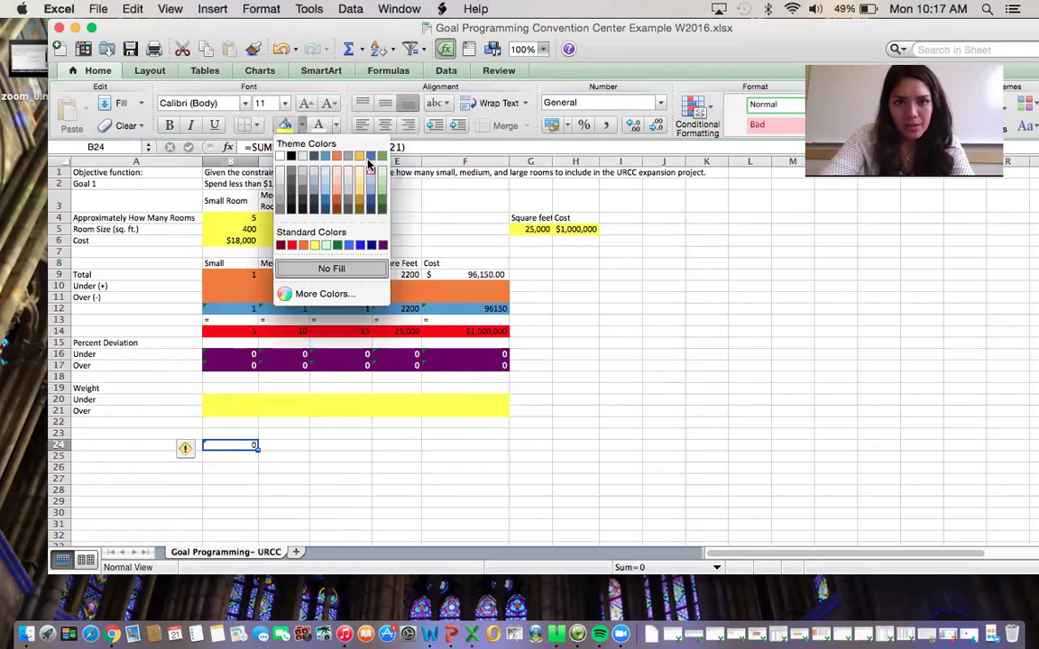
left_click(380, 157)
Set the Under weight for small rooms in B20 to 0%
left_click(231, 402)
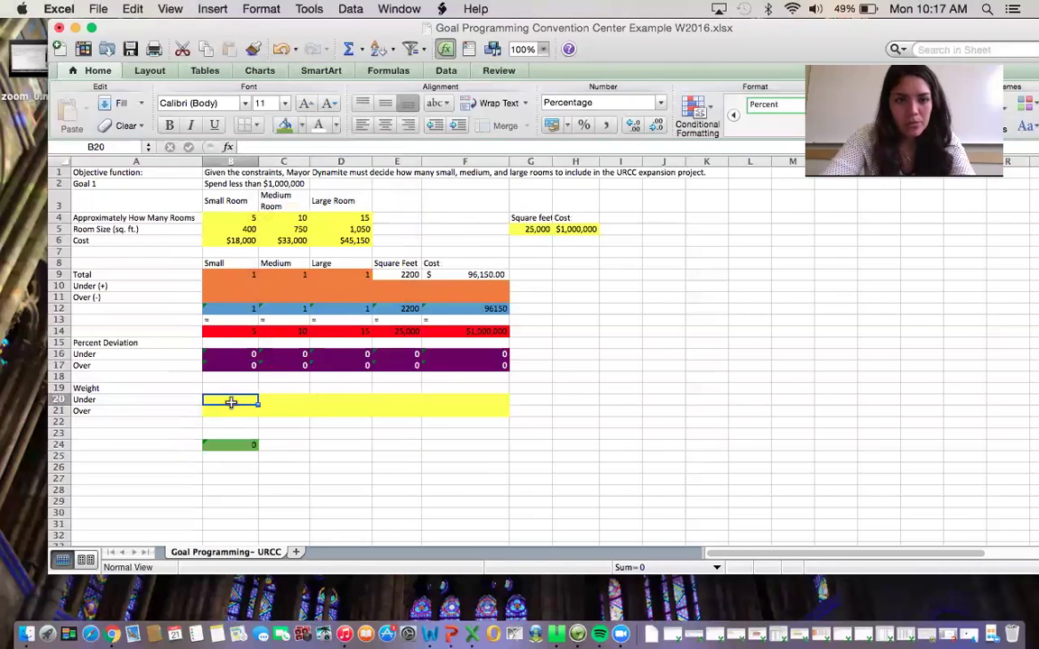
type("0")
key("Tab")
left_click(231, 402)
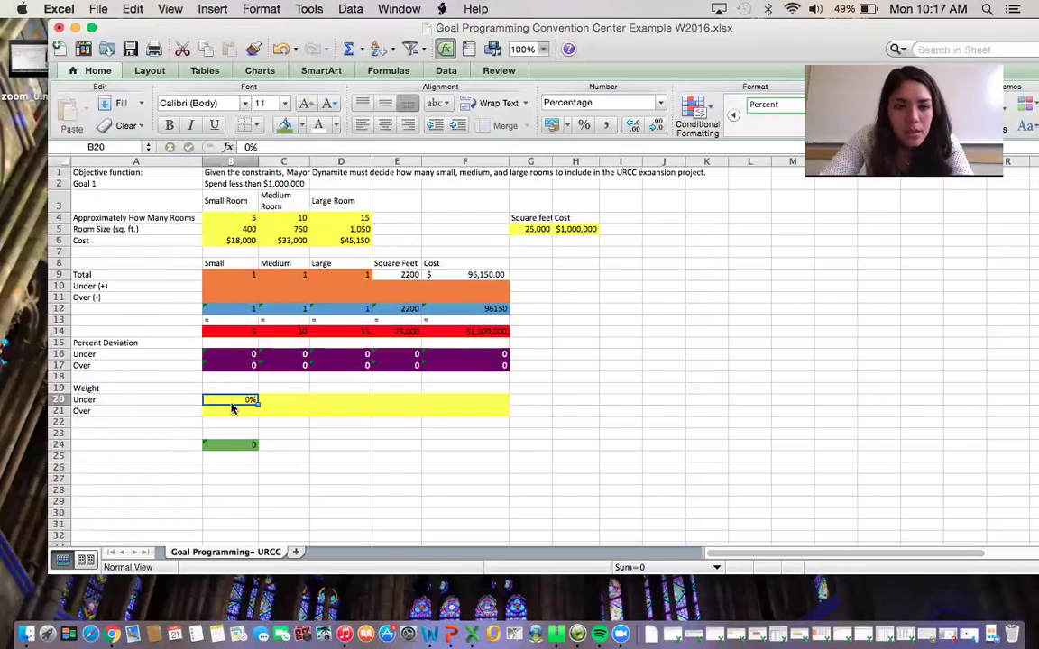
Format the percent deviations in B16:F17 as percentages and the weight cell B20 as General
left_click_drag(230, 356, 463, 365)
left_click(584, 126)
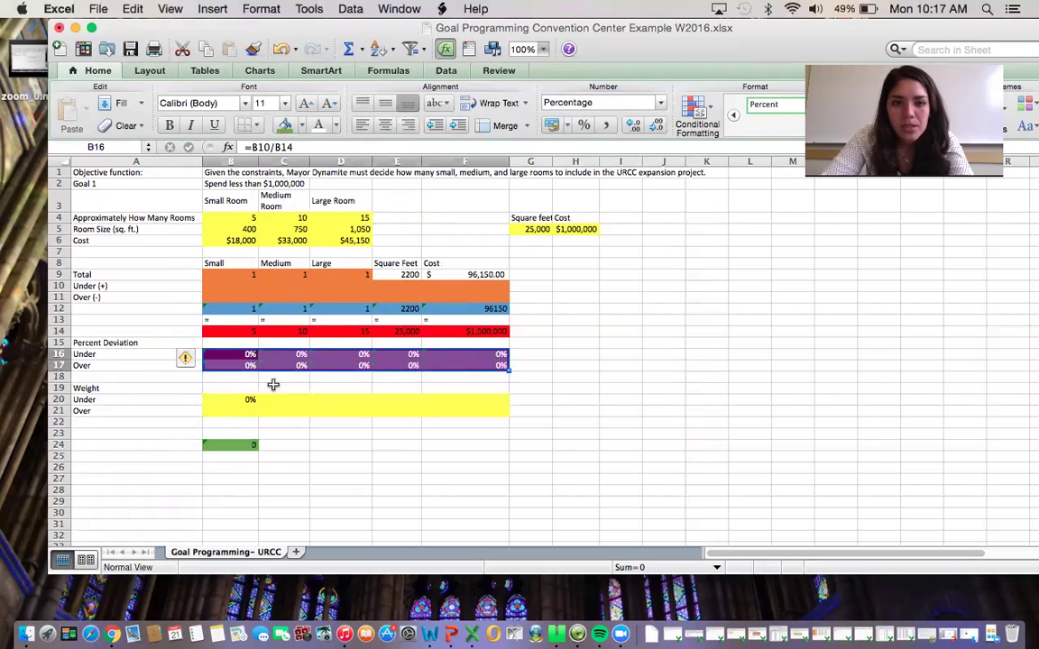
left_click(236, 399)
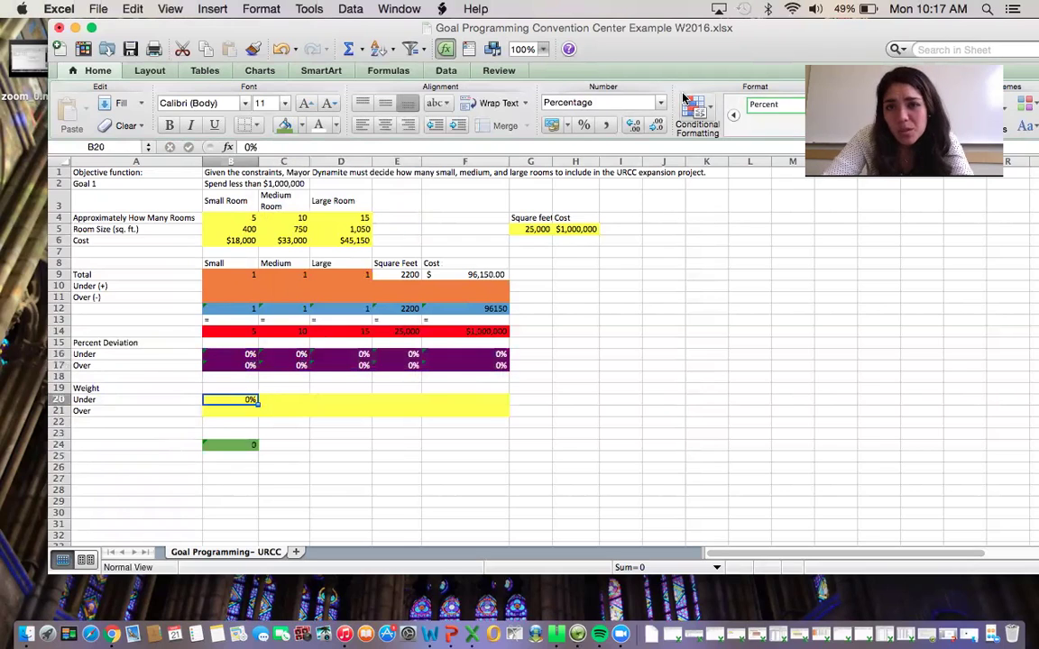
left_click(599, 101)
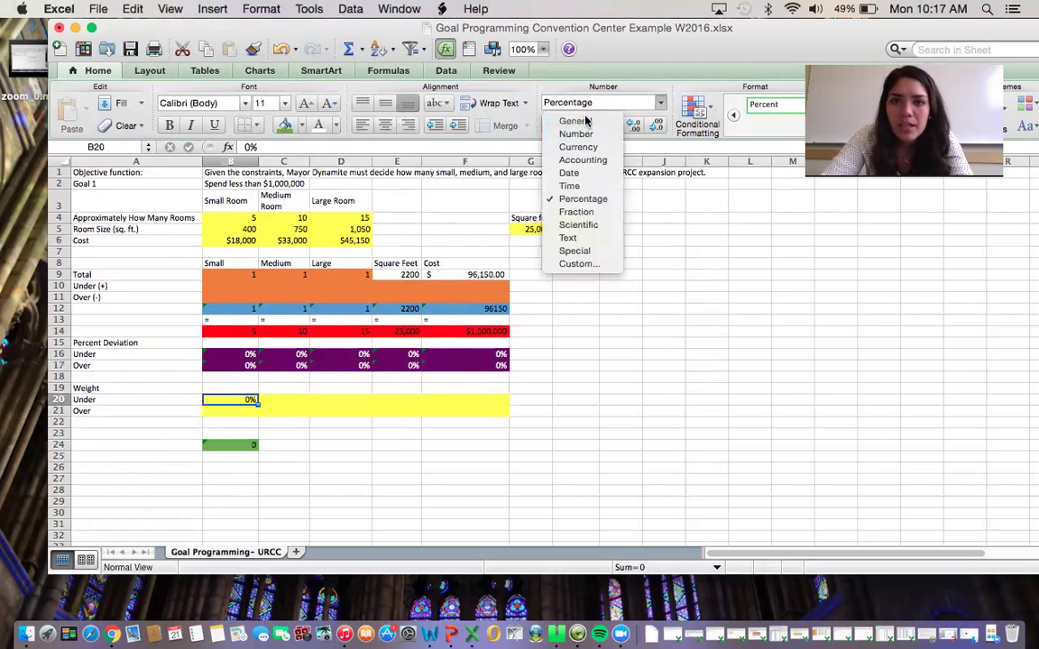
left_click(584, 122)
Enter 0 as the Under weights for medium and large rooms in C20:D20, and format C20 as General
left_click(294, 399)
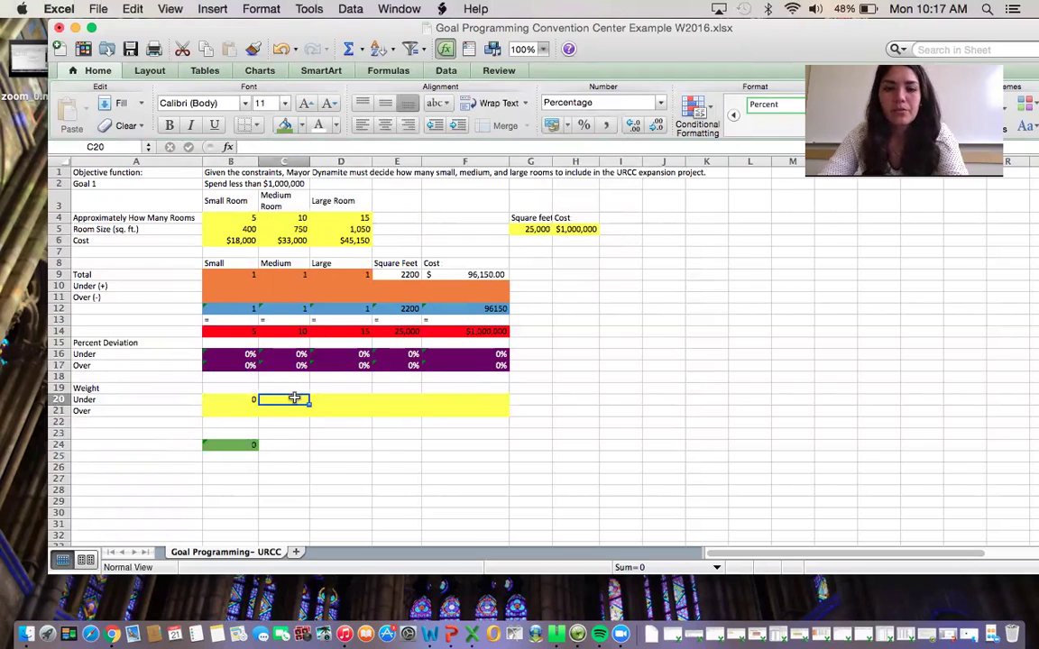
type("0")
key("Tab")
type("0")
key("Tab")
left_click(293, 398)
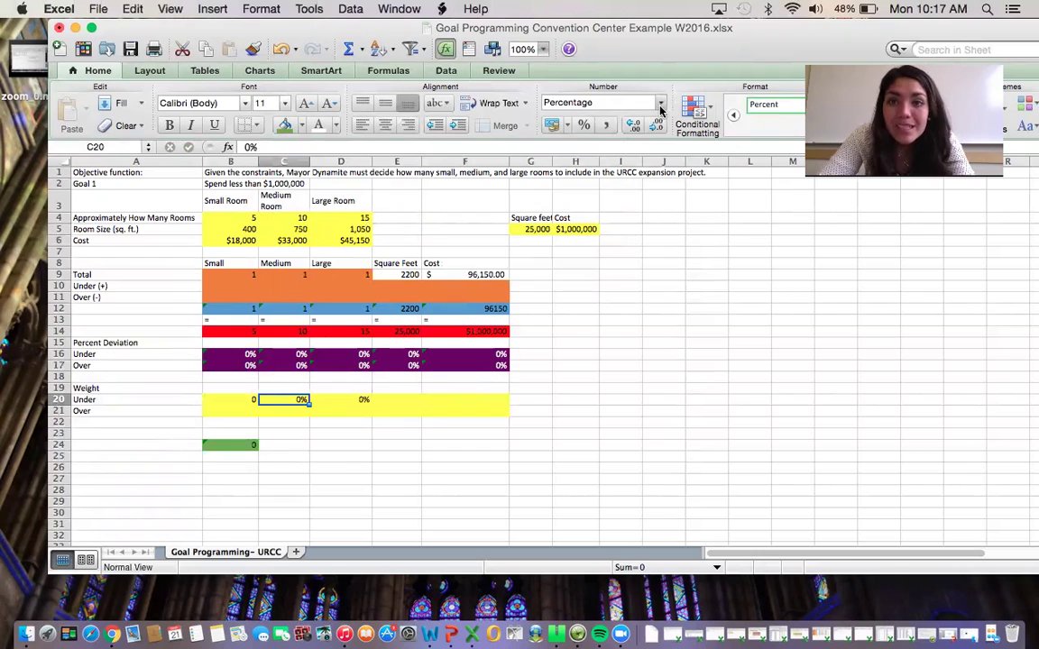
left_click(660, 104)
left_click(570, 121)
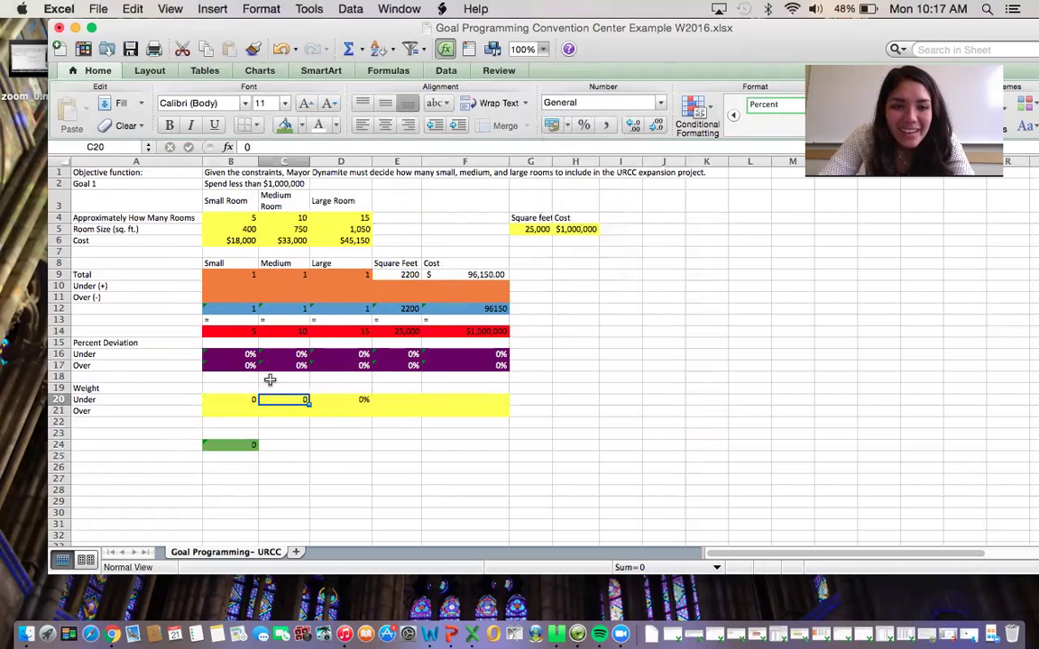
Fill the rest of the weight block B20:F21 with 0 by extending the existing zero weights
left_click(240, 400)
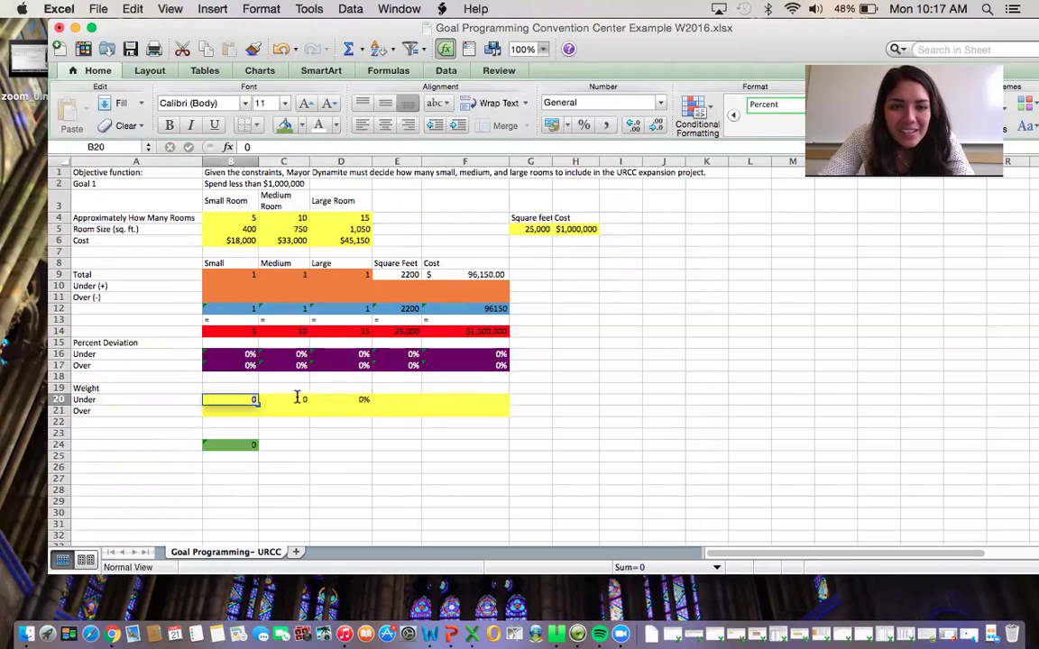
left_click(297, 399)
left_click_drag(306, 402, 509, 415)
left_click(230, 399)
left_click_drag(257, 405, 260, 417)
left_click(394, 468)
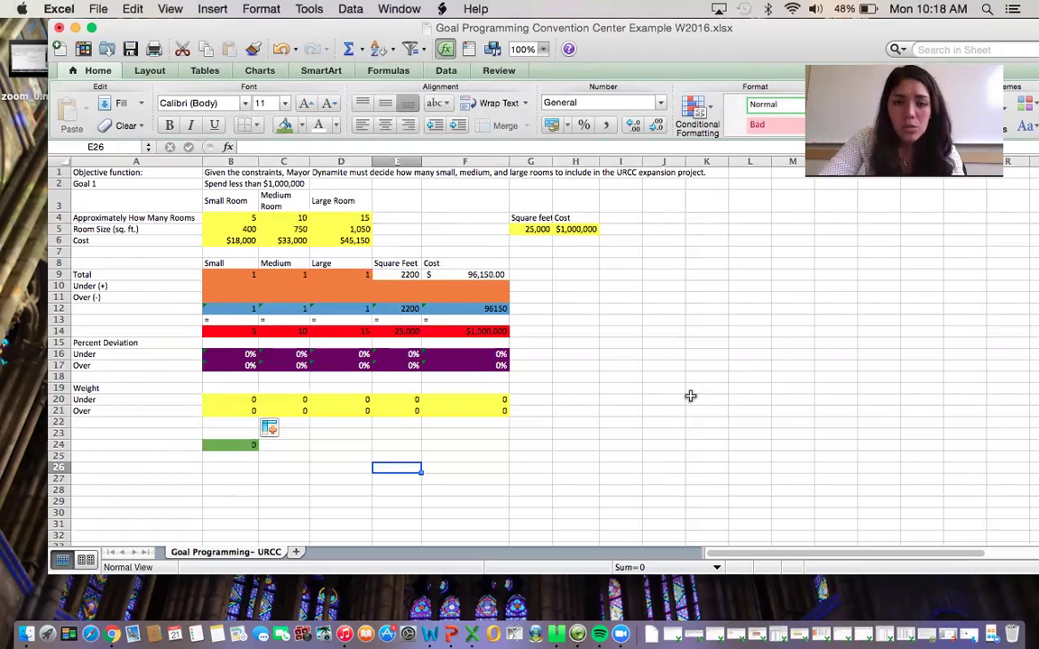
Set the Over weight for cost in F21 to 1 and check the related deviation and objective formulas
left_click(494, 411)
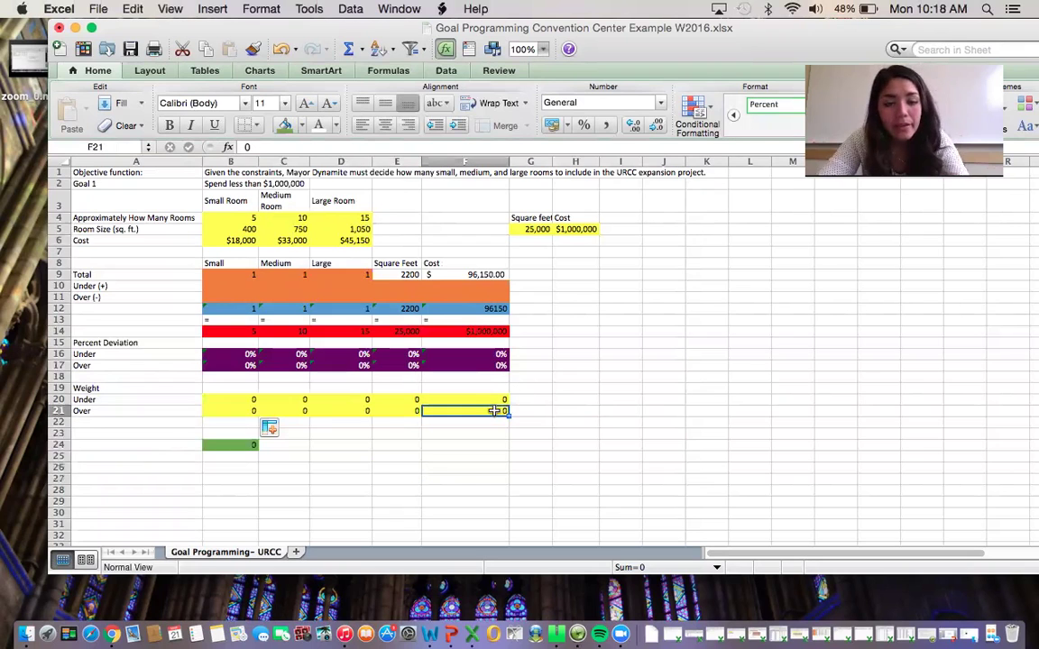
type("1")
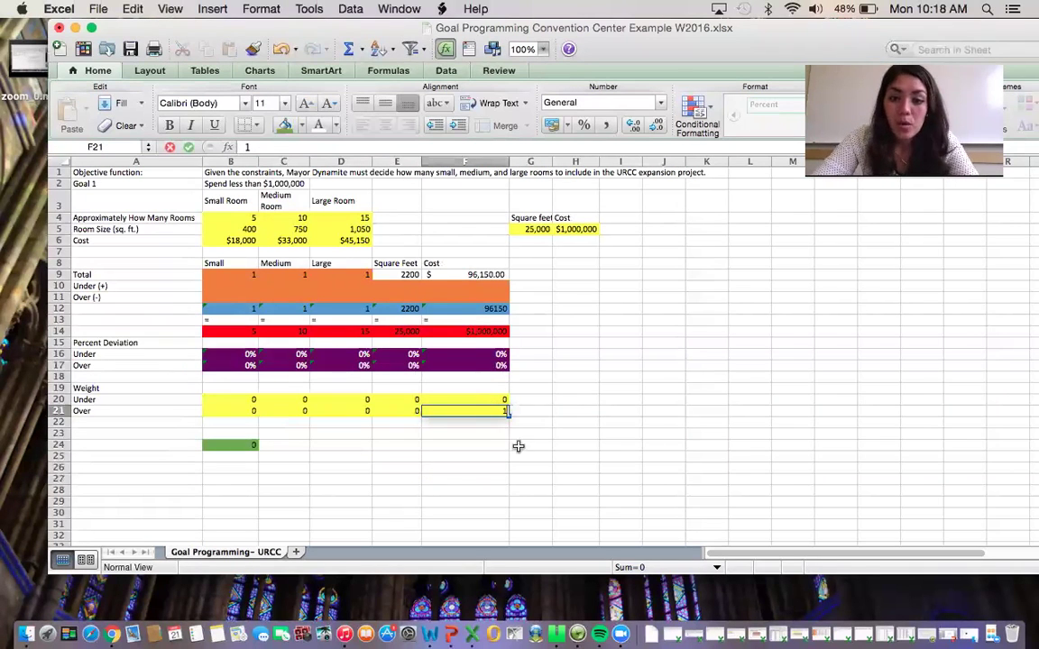
left_click(516, 445)
left_click(492, 364)
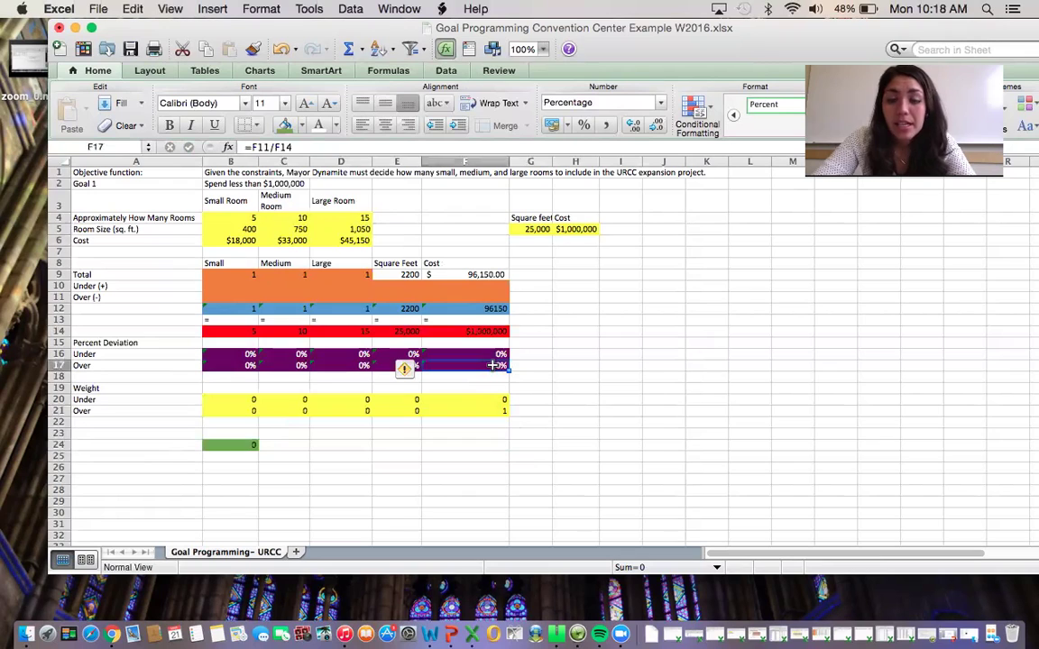
left_click(496, 412)
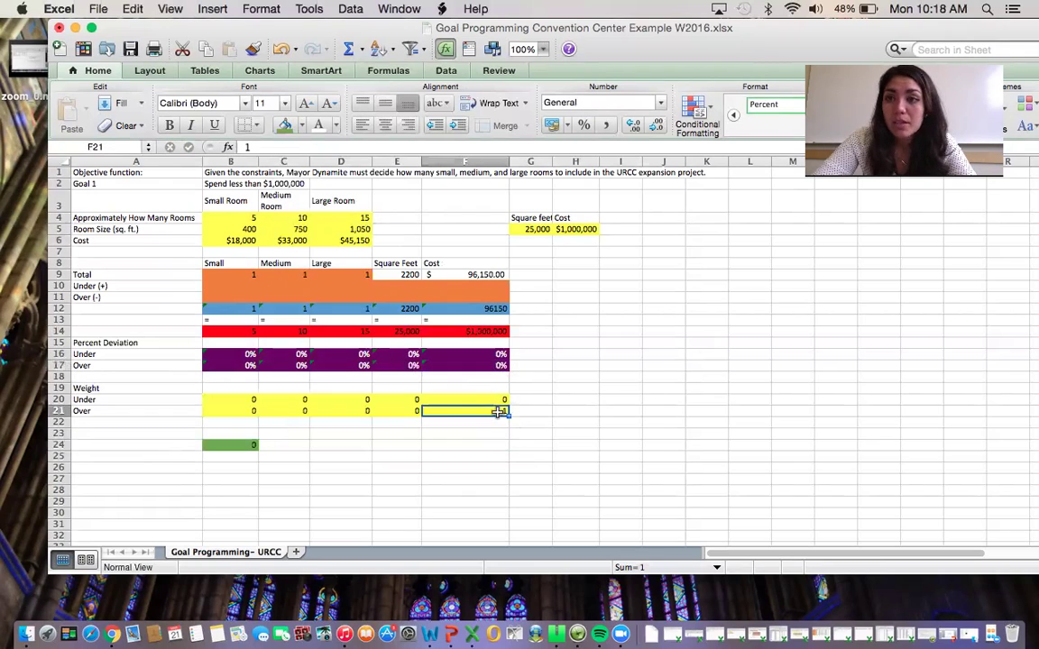
left_click(253, 444)
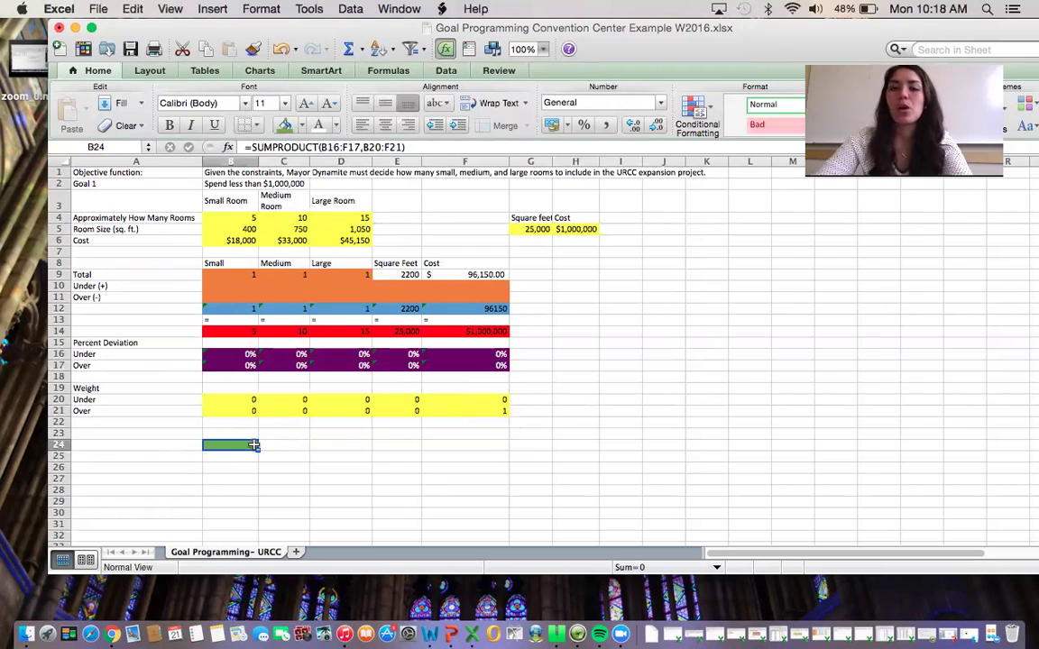
left_click(589, 375)
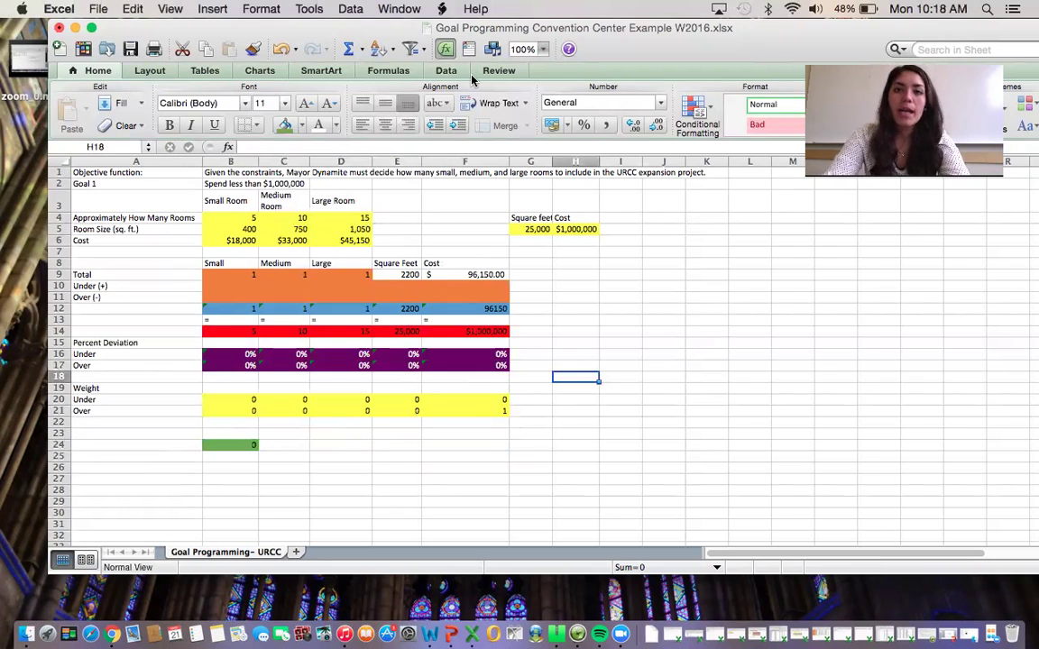
Open Solver and reset all its existing options and cell selections
left_click(443, 71)
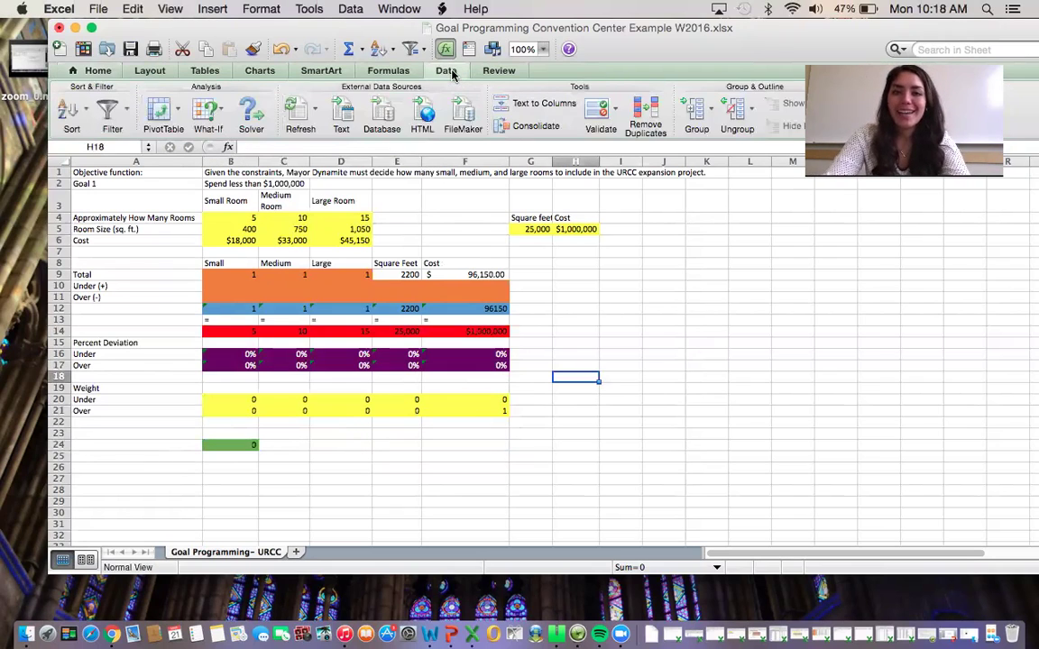
left_click(252, 110)
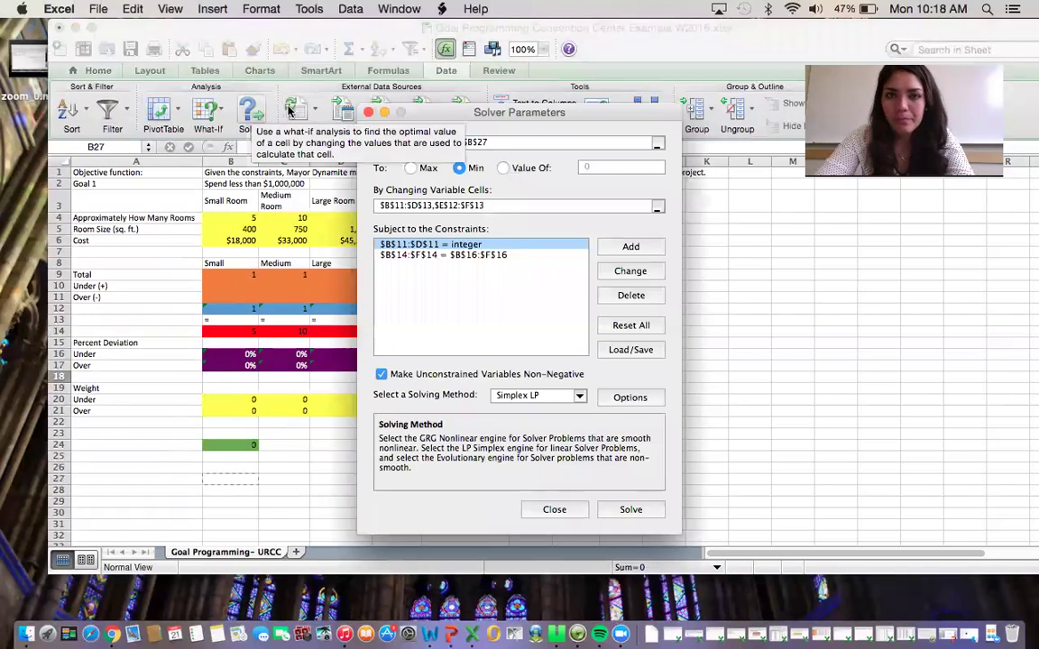
left_click_drag(481, 116, 737, 172)
key("BackSpace")
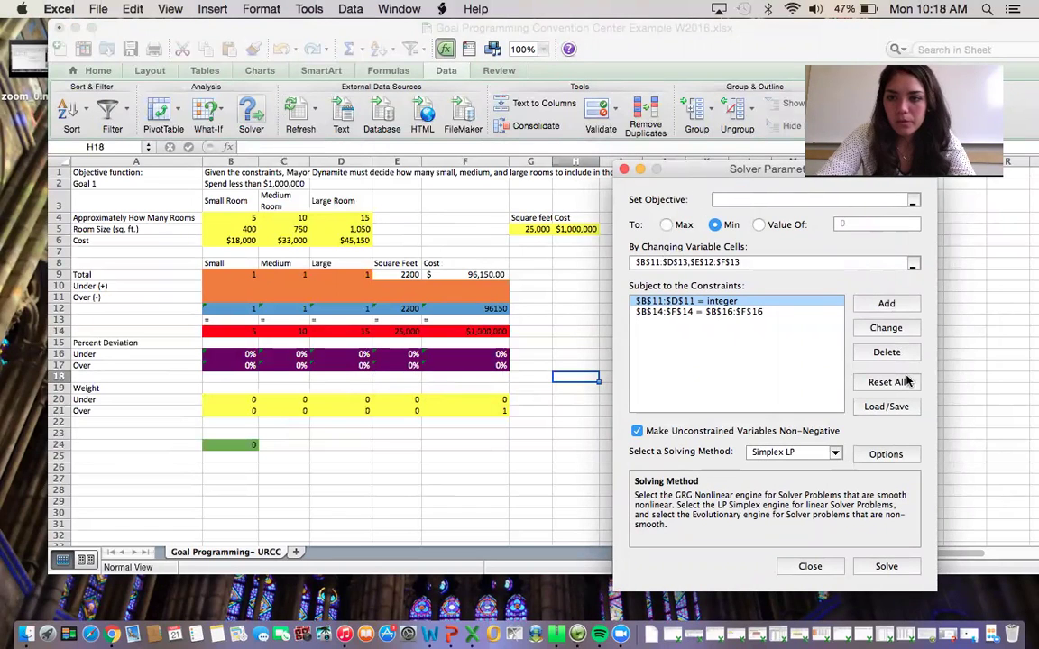
left_click(879, 383)
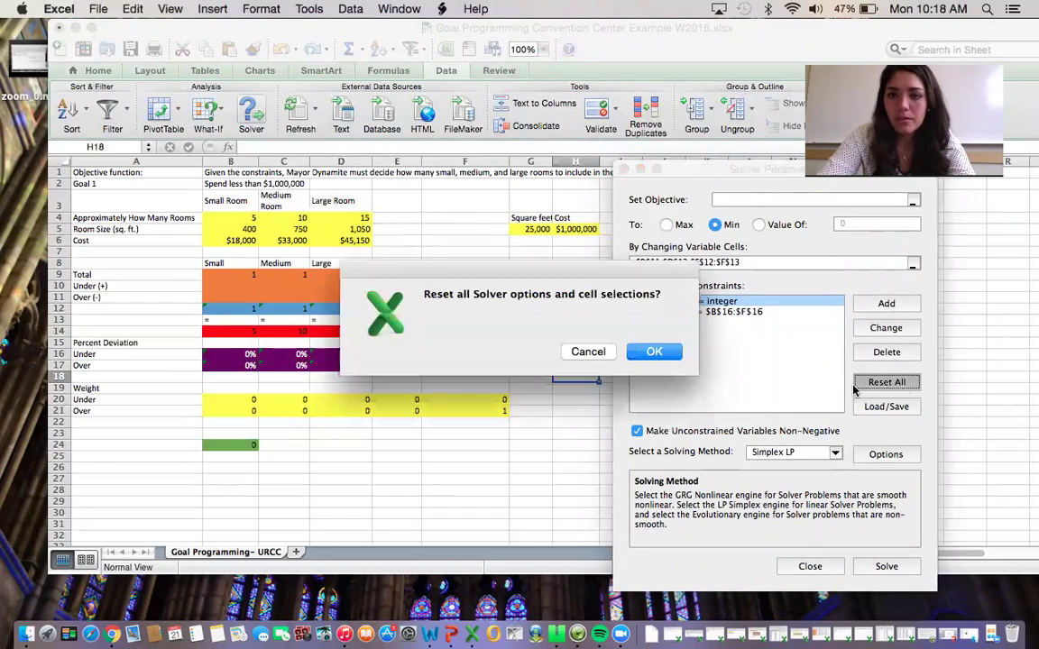
left_click(654, 358)
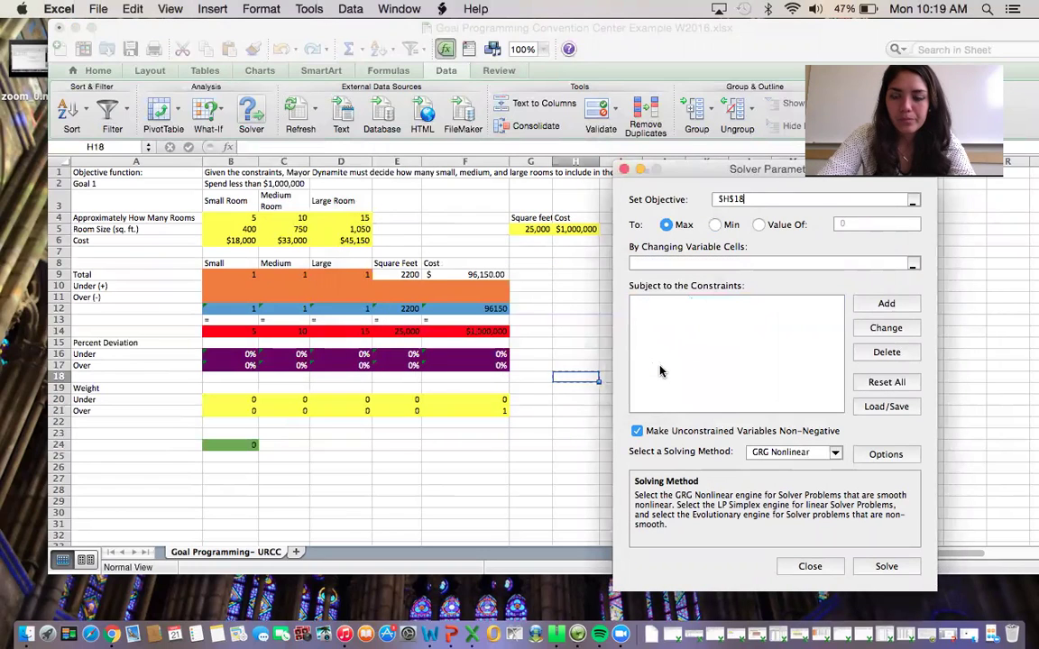
Set the Solver objective to cell B24 and choose to minimize it
left_click(757, 196)
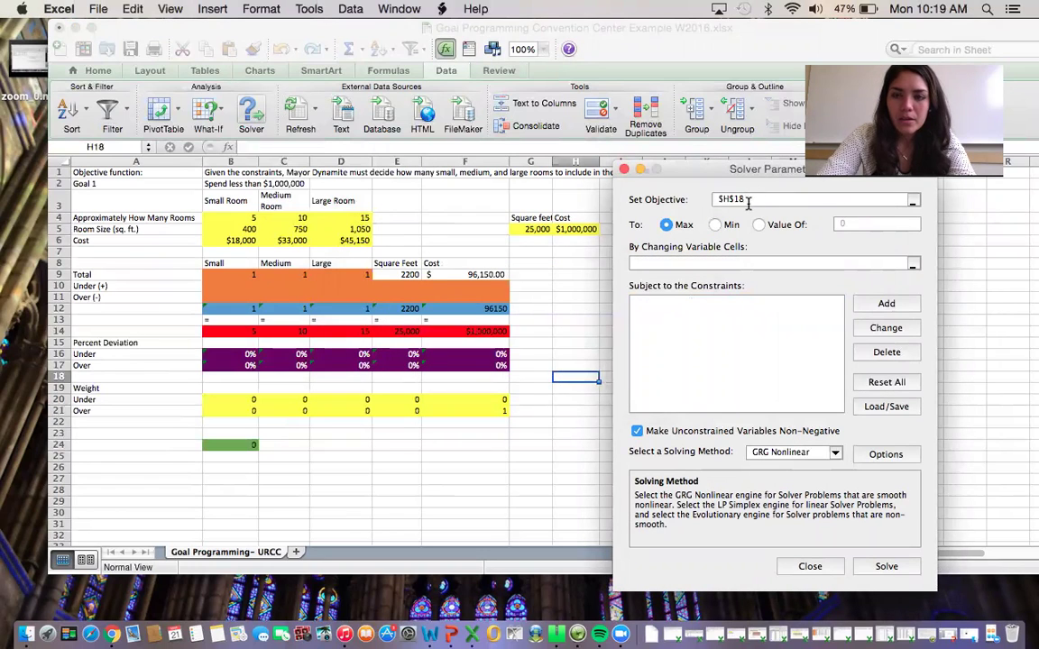
key("BackSpace")
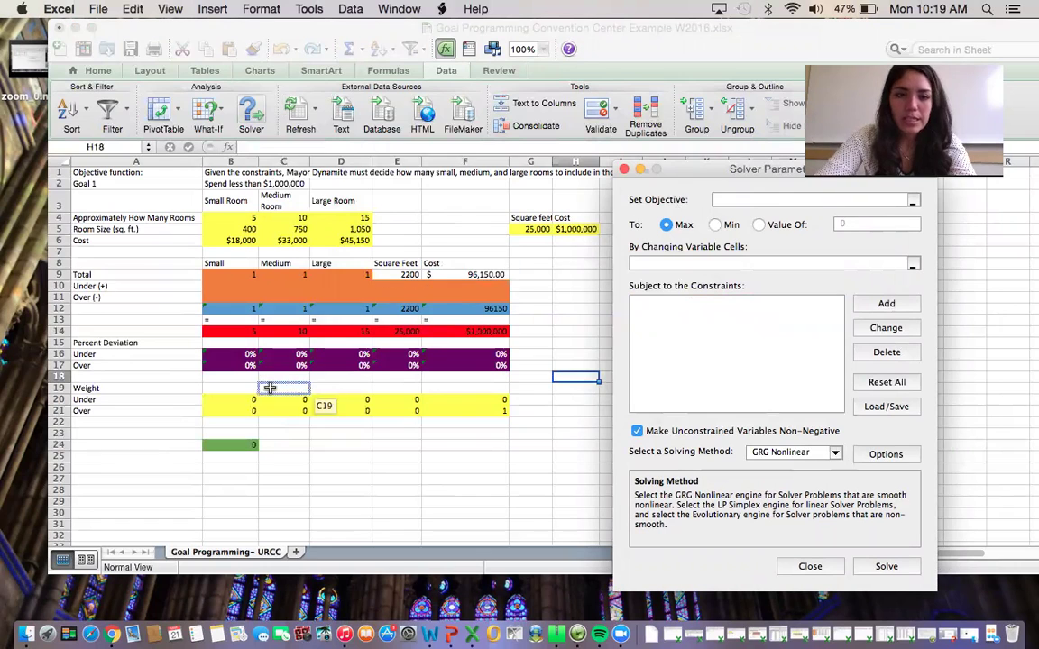
left_click(244, 445)
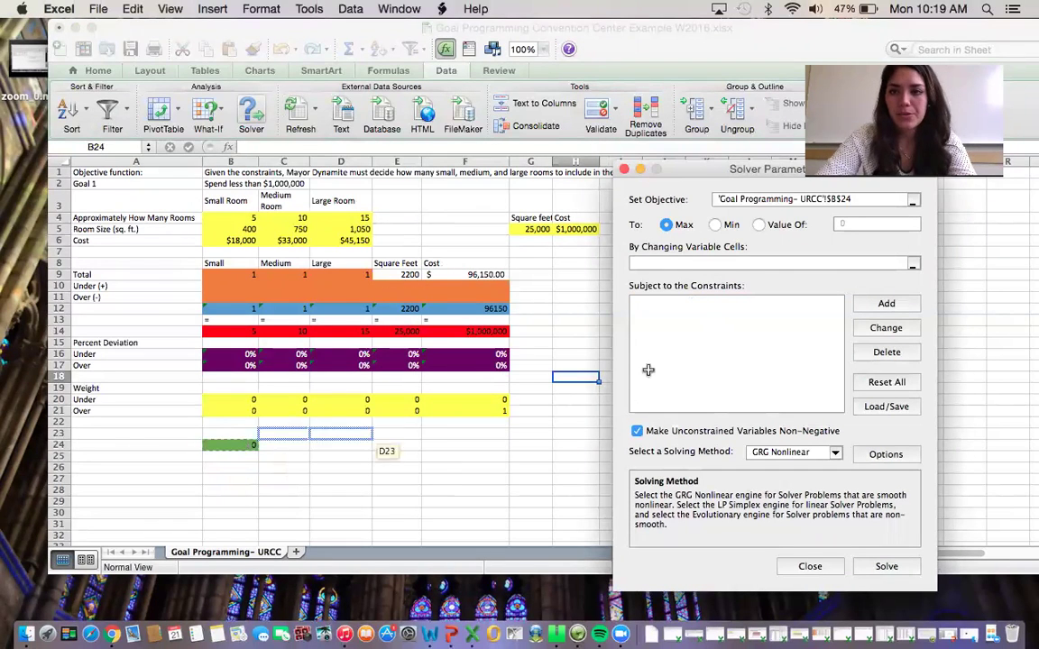
left_click(714, 226)
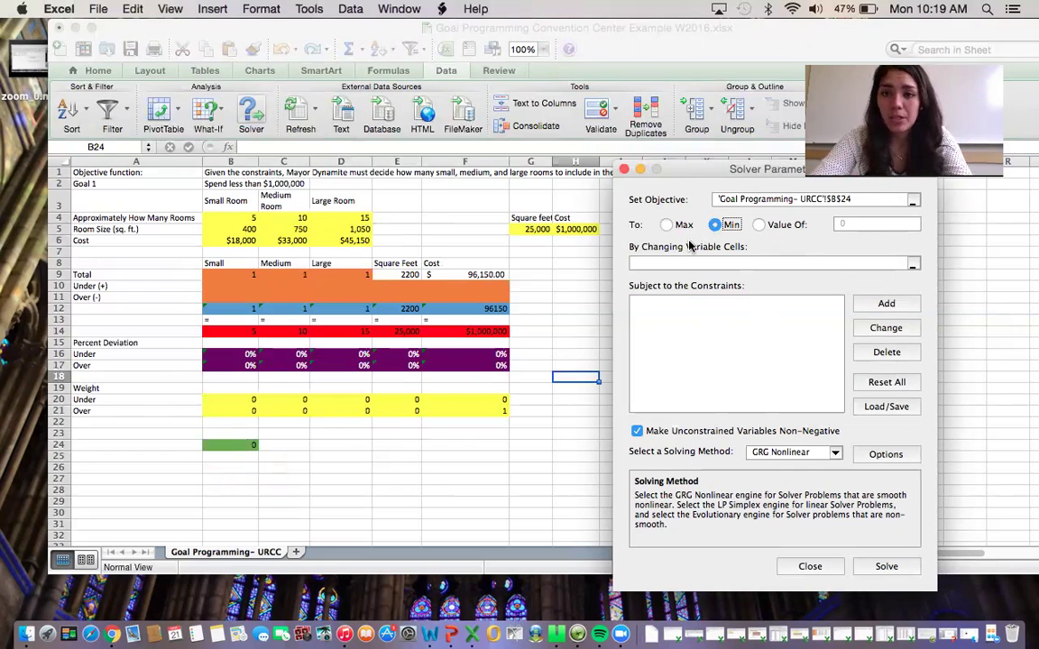
Set the Solver variable cells to the room totals and deviations B9:D11 plus the deviations E10:F11
left_click(656, 264)
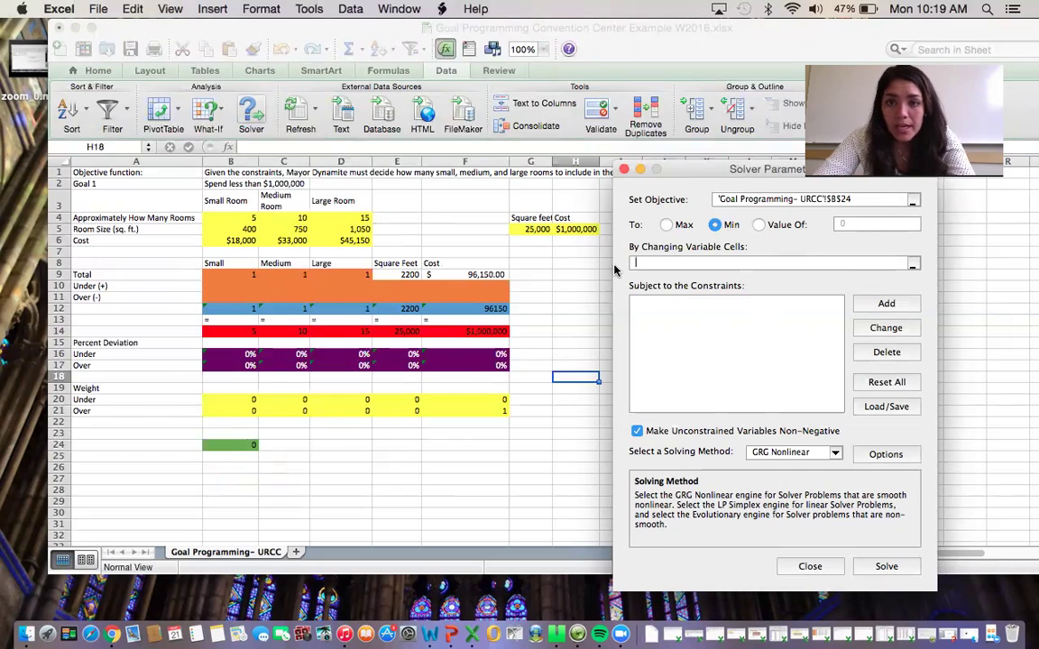
left_click(237, 274)
left_click_drag(237, 274, 339, 297)
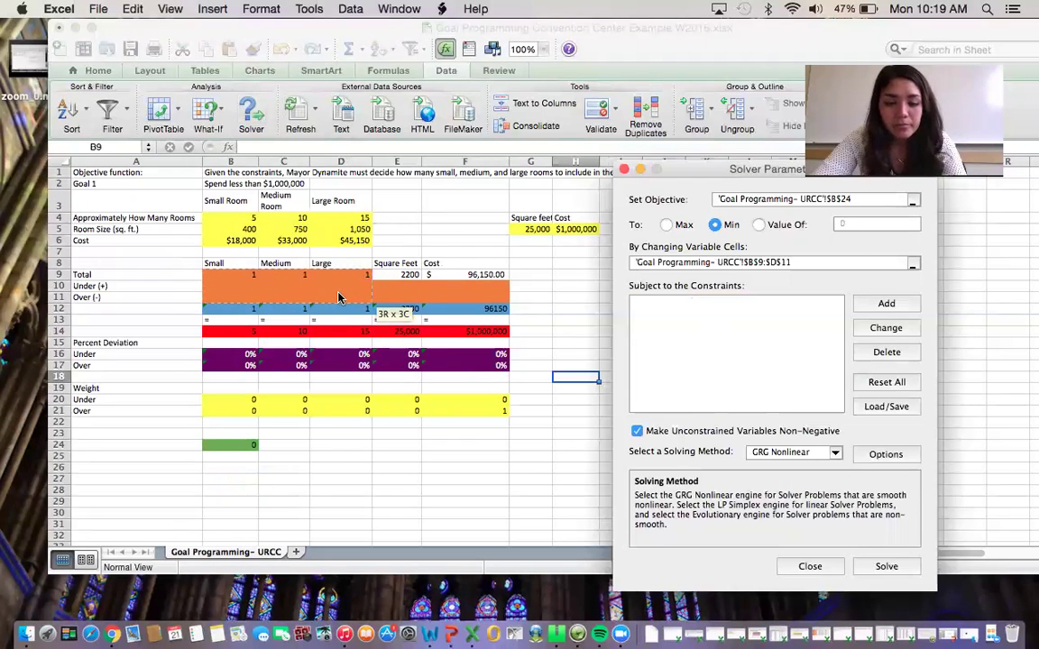
left_click_drag(405, 287, 418, 303)
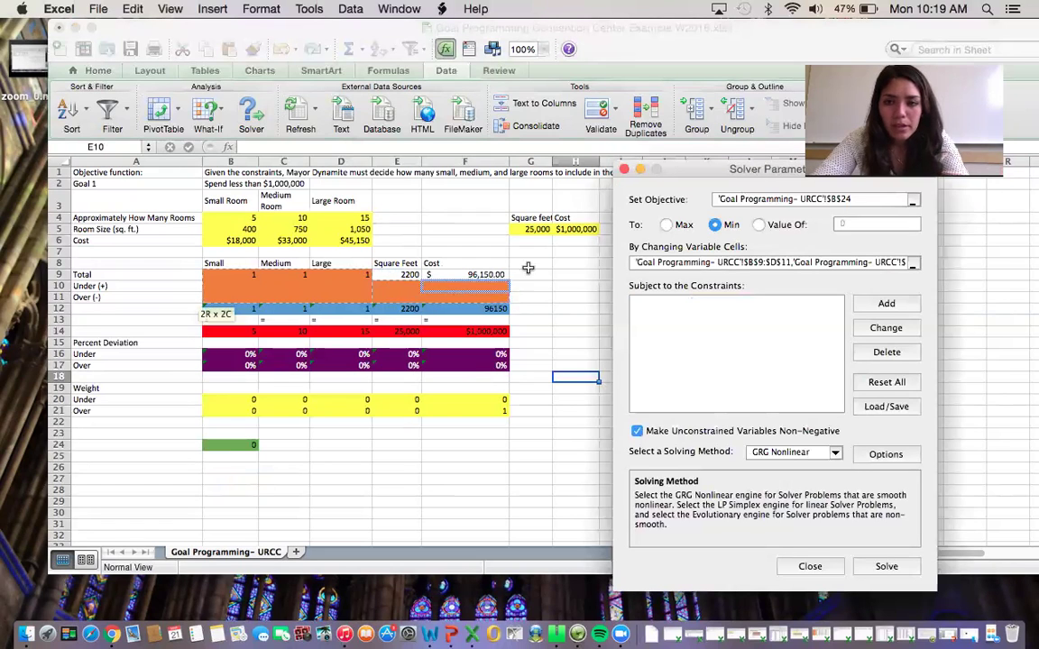
Add a Solver constraint requiring the goal totals B12:F12 to equal the targets B14:F14
left_click(883, 304)
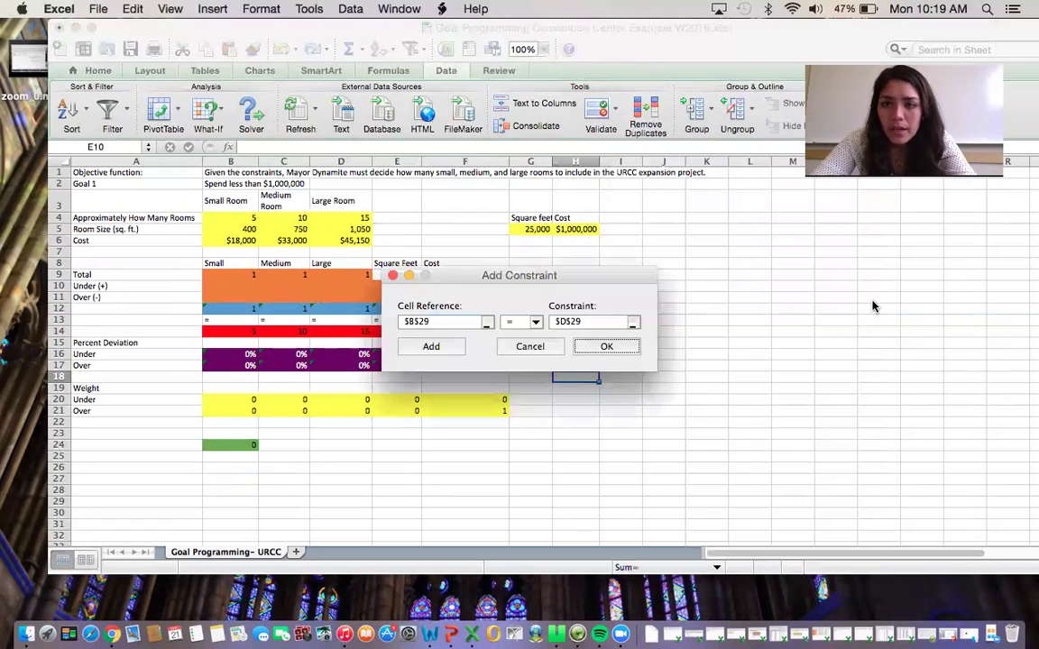
left_click_drag(505, 280, 693, 238)
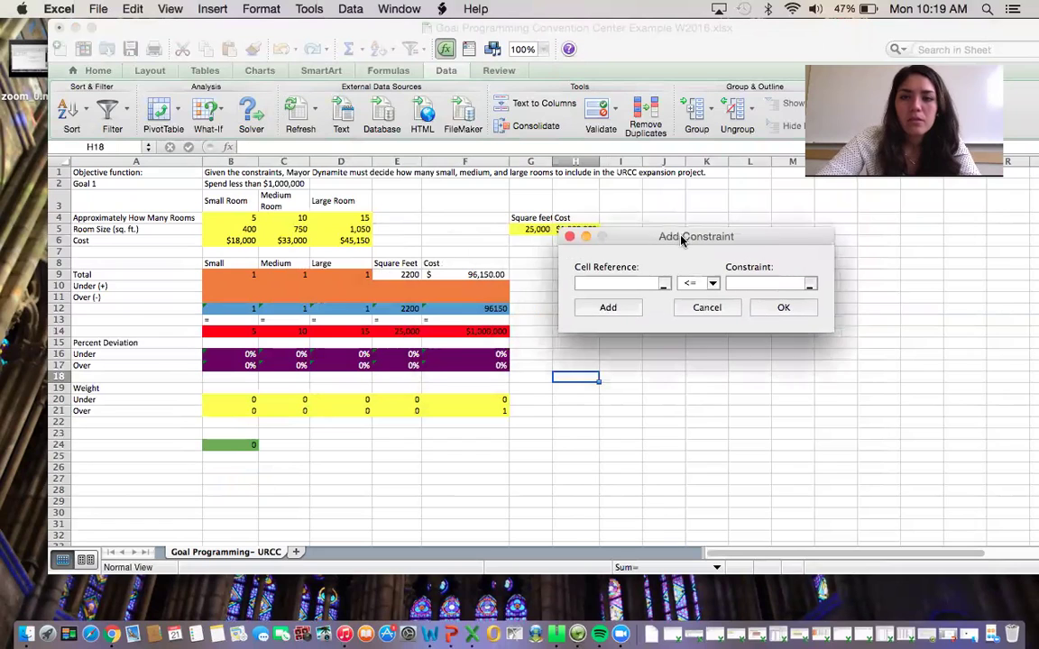
left_click_drag(239, 307, 477, 309)
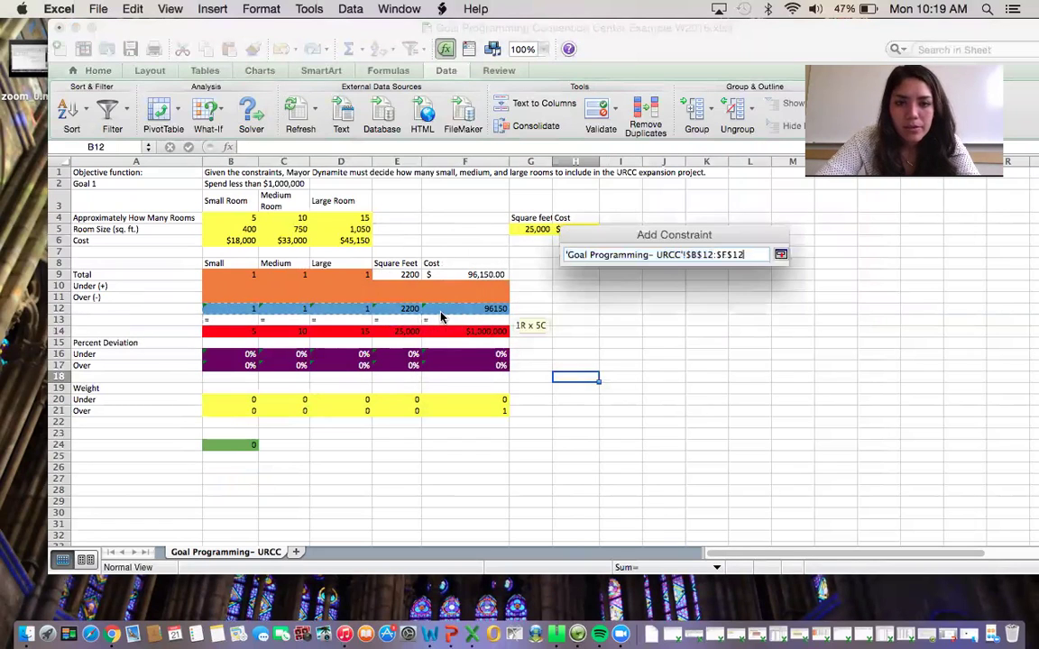
left_click(711, 283)
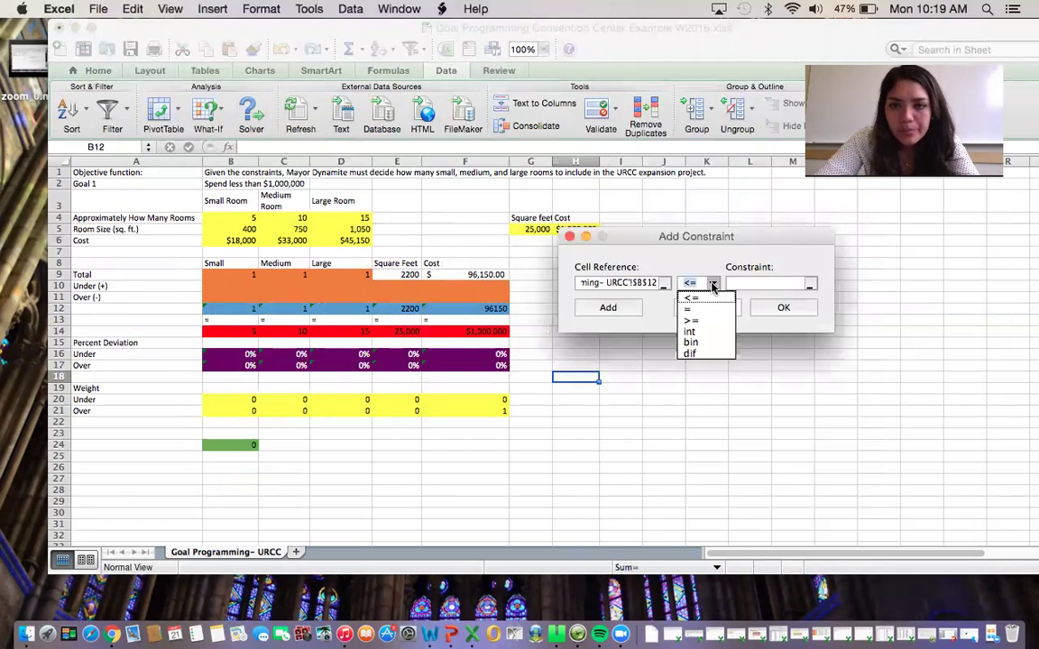
left_click(695, 312)
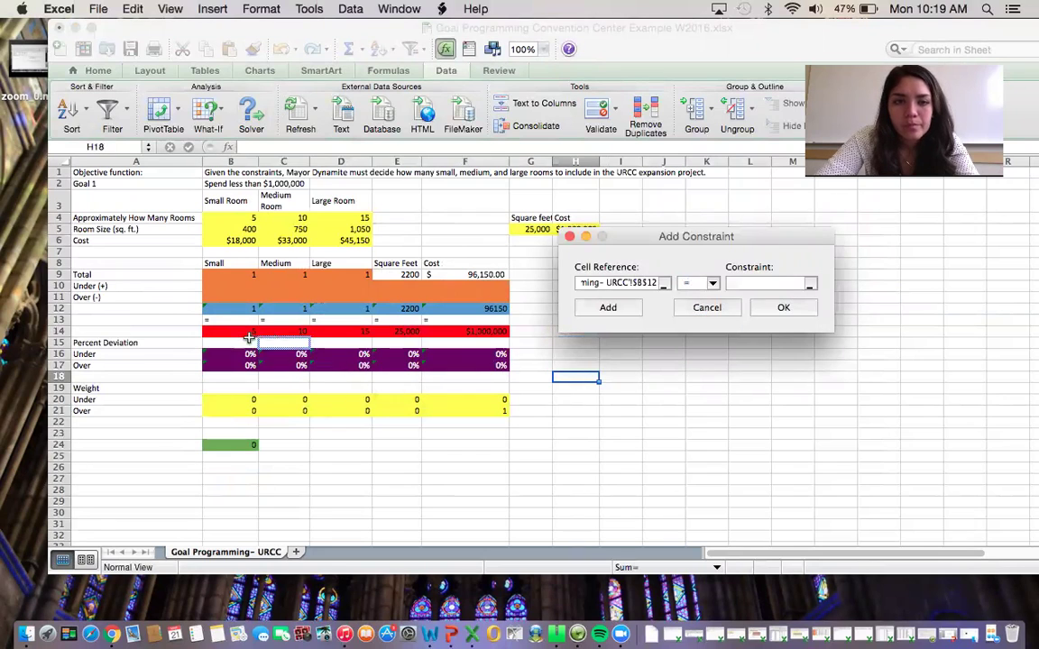
left_click_drag(225, 332, 448, 336)
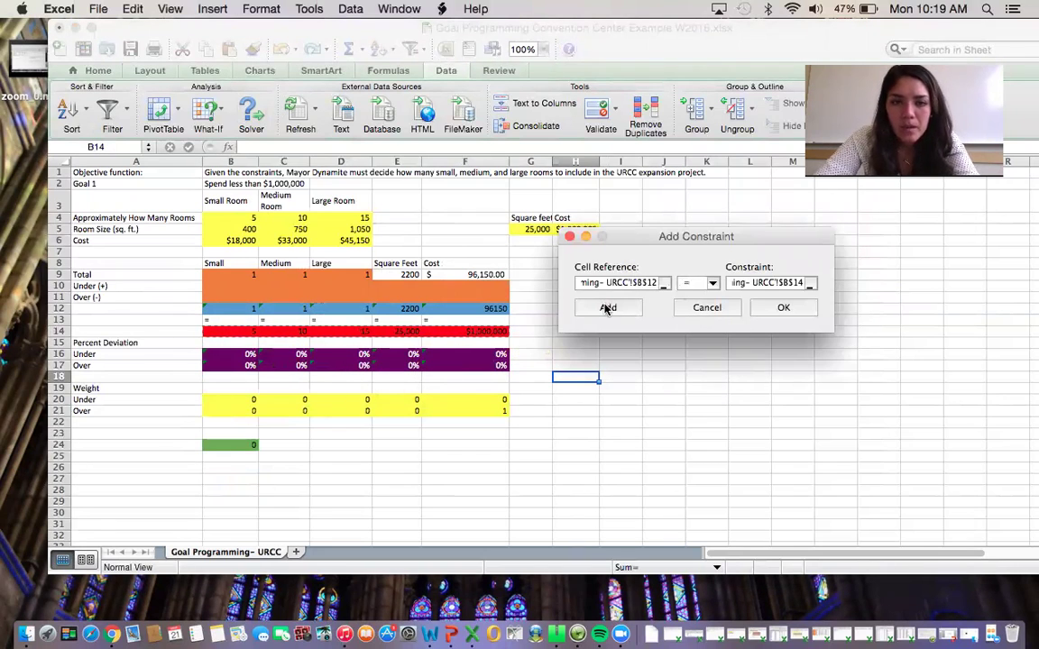
left_click(606, 308)
Add a Solver constraint requiring the room totals B9:D9 to be integers
left_click(221, 270)
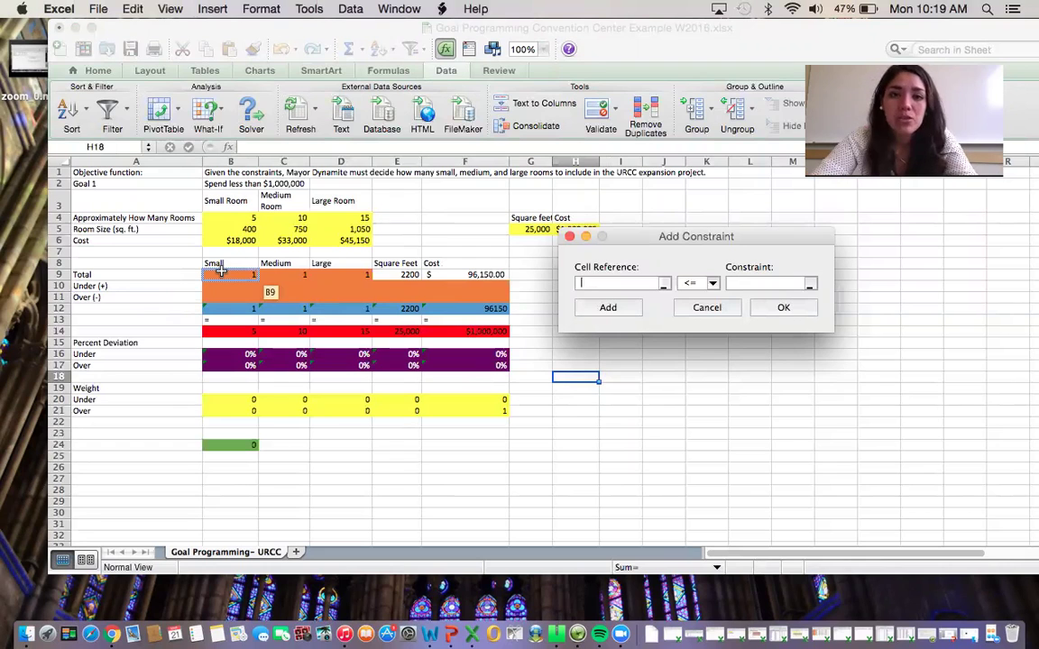
left_click_drag(221, 269, 365, 270)
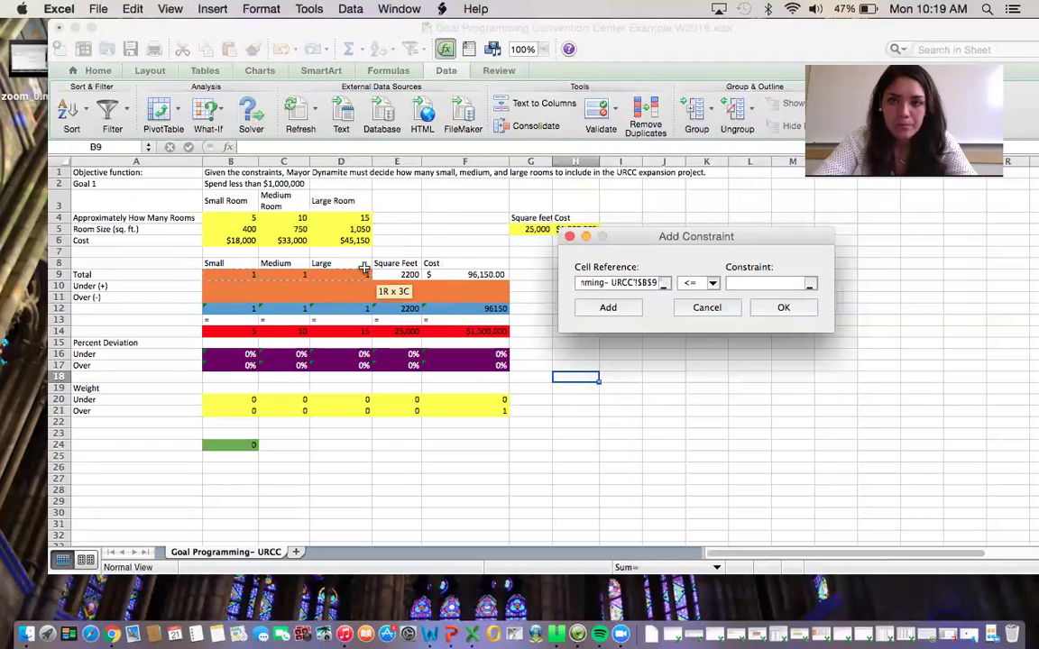
left_click(694, 283)
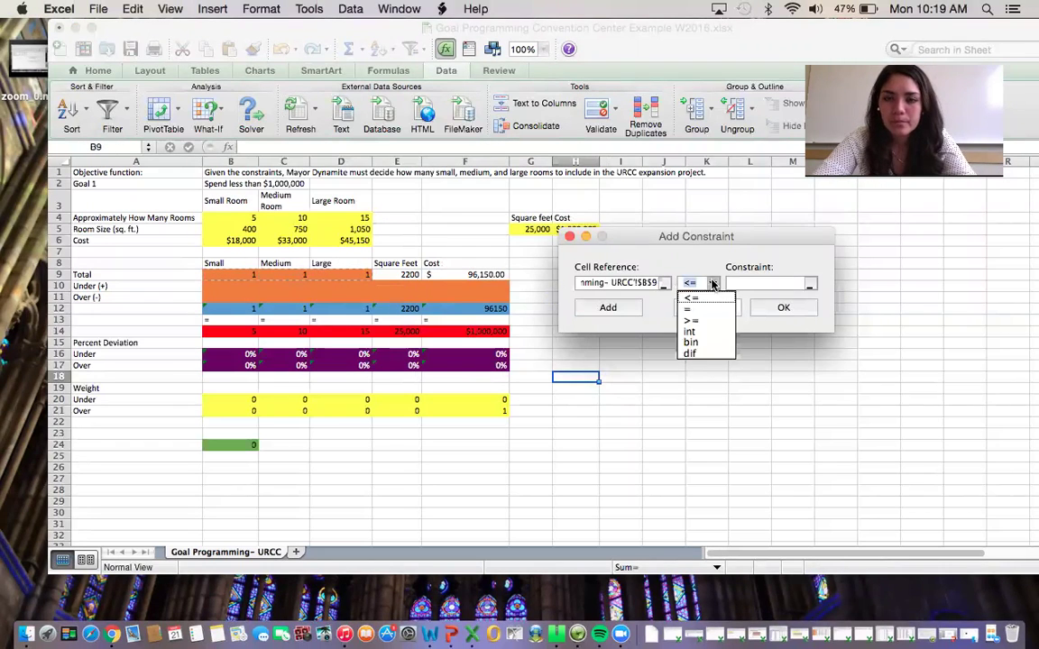
left_click(691, 332)
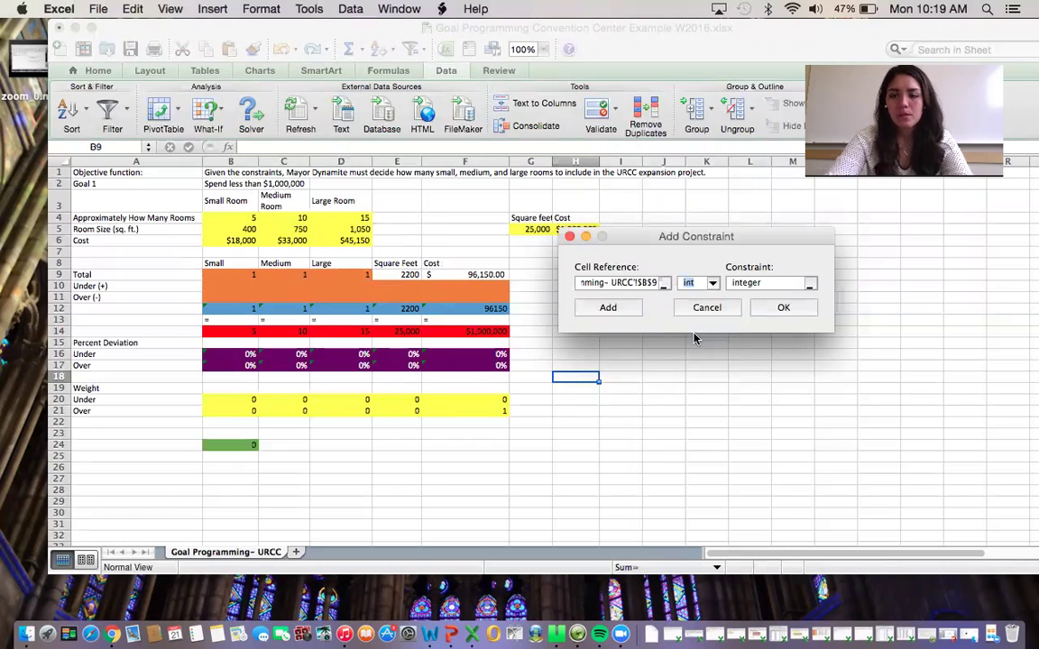
left_click(777, 308)
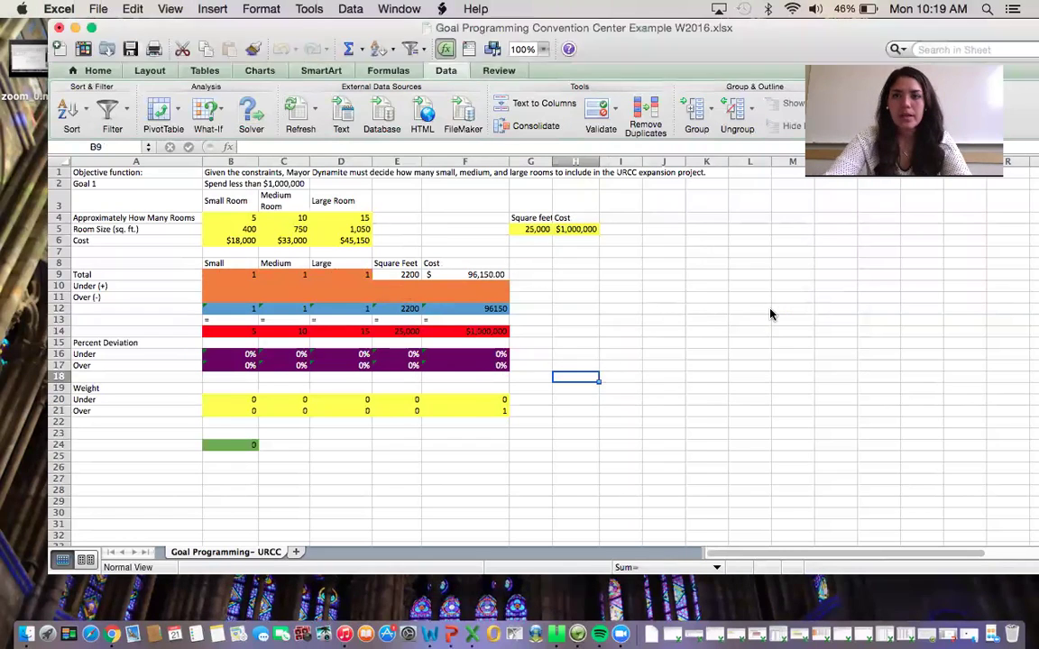
Choose Simplex LP as the solving method and solve the Goal 1 model
left_click_drag(631, 119, 848, 76)
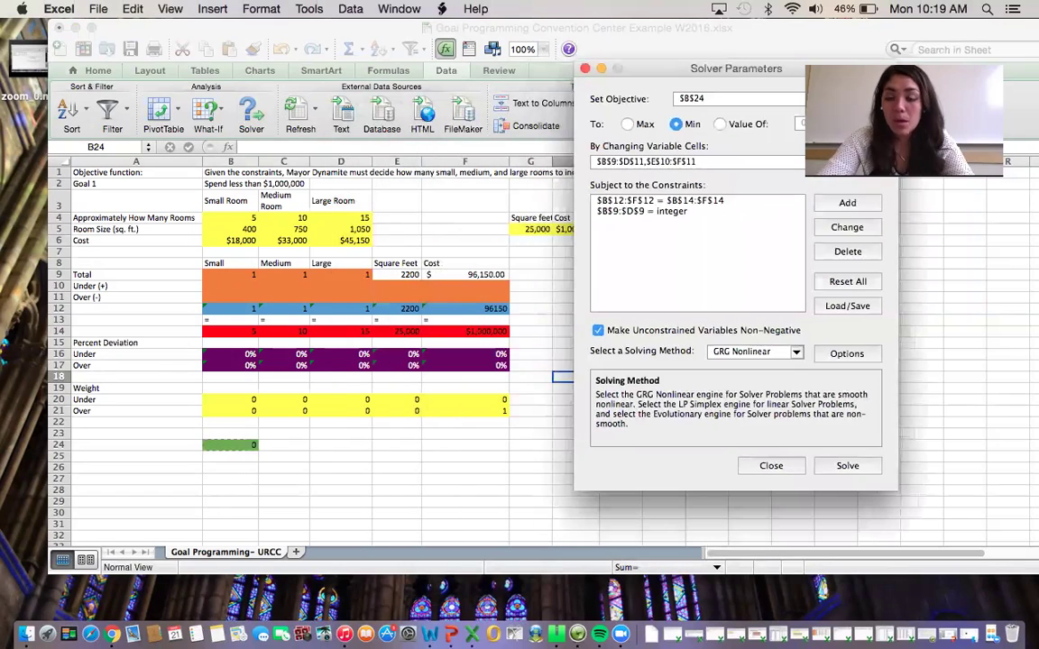
left_click(752, 352)
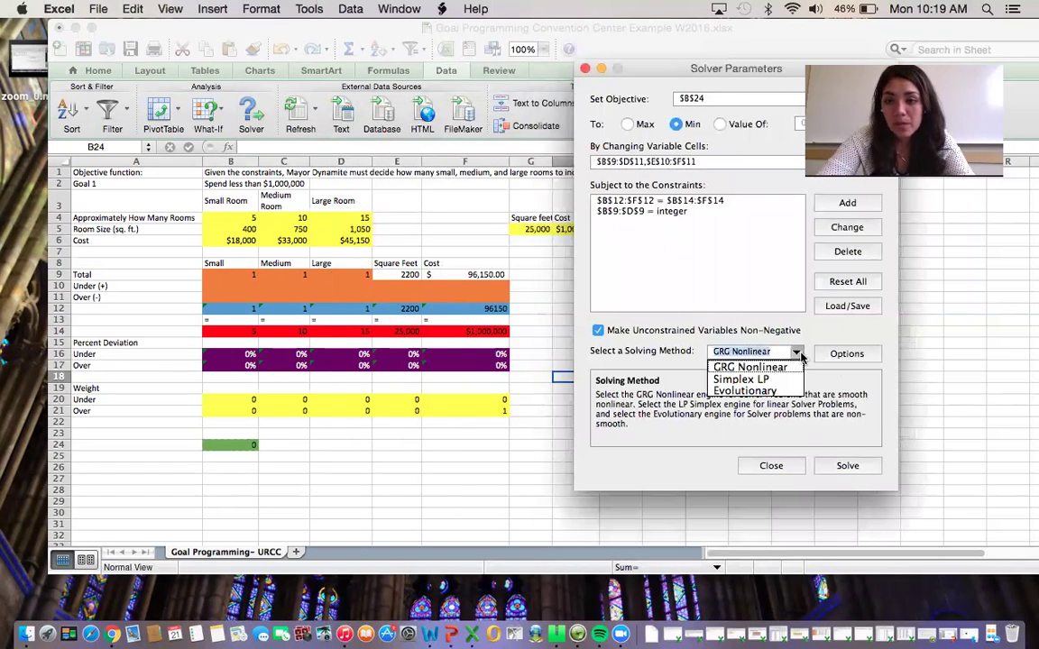
left_click(755, 380)
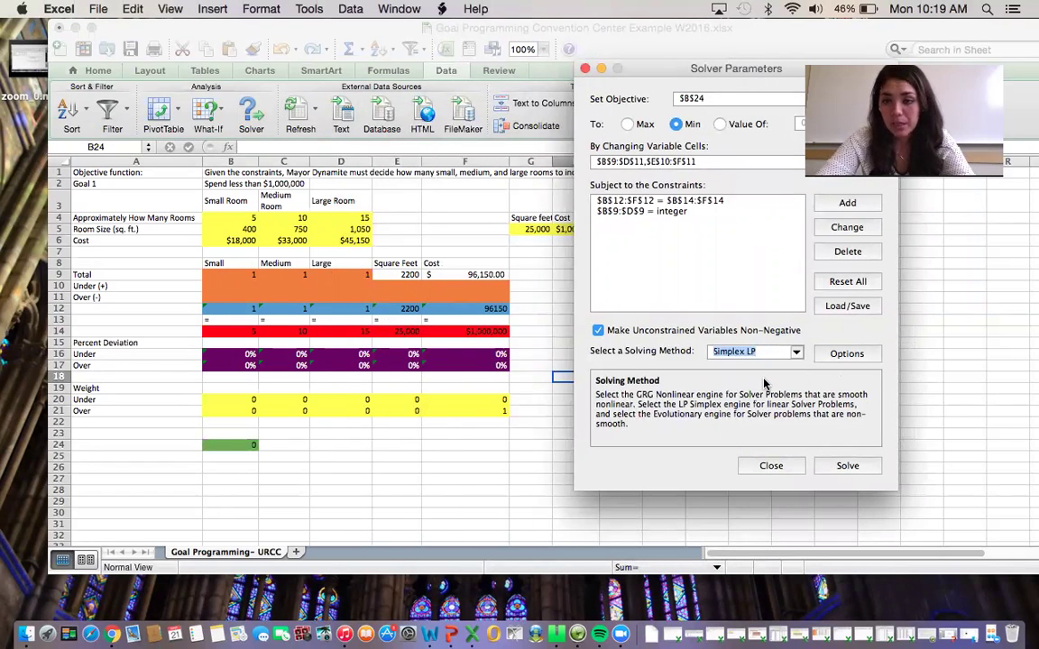
left_click(841, 467)
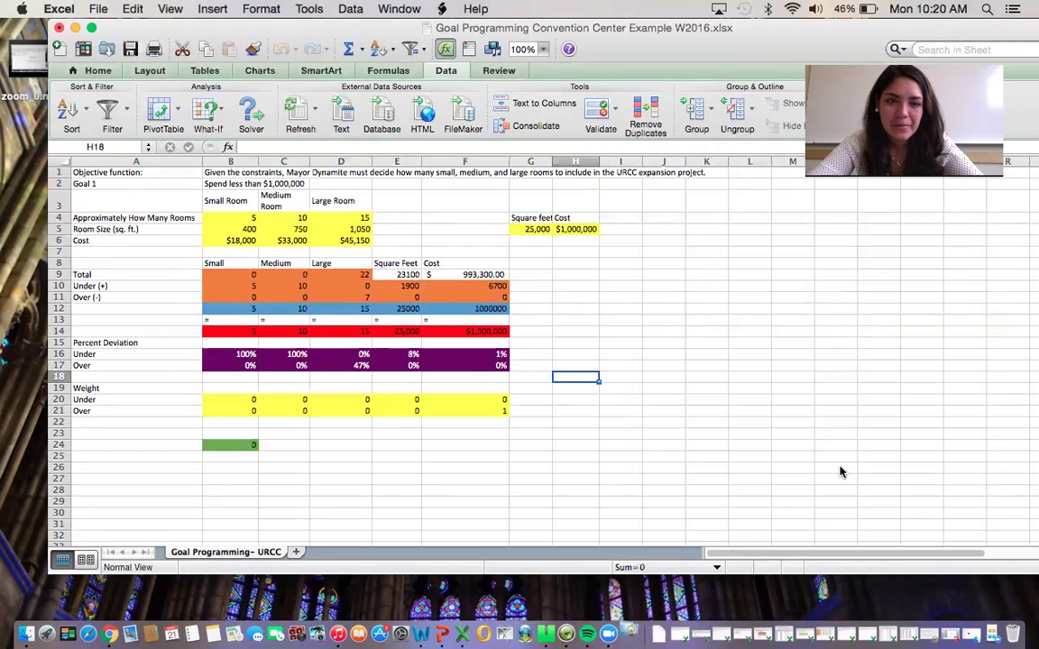
Examine the Goal 1 solution: room totals, cost, under and over deviations, percent deviations, weights and the objective in B24
left_click(608, 389)
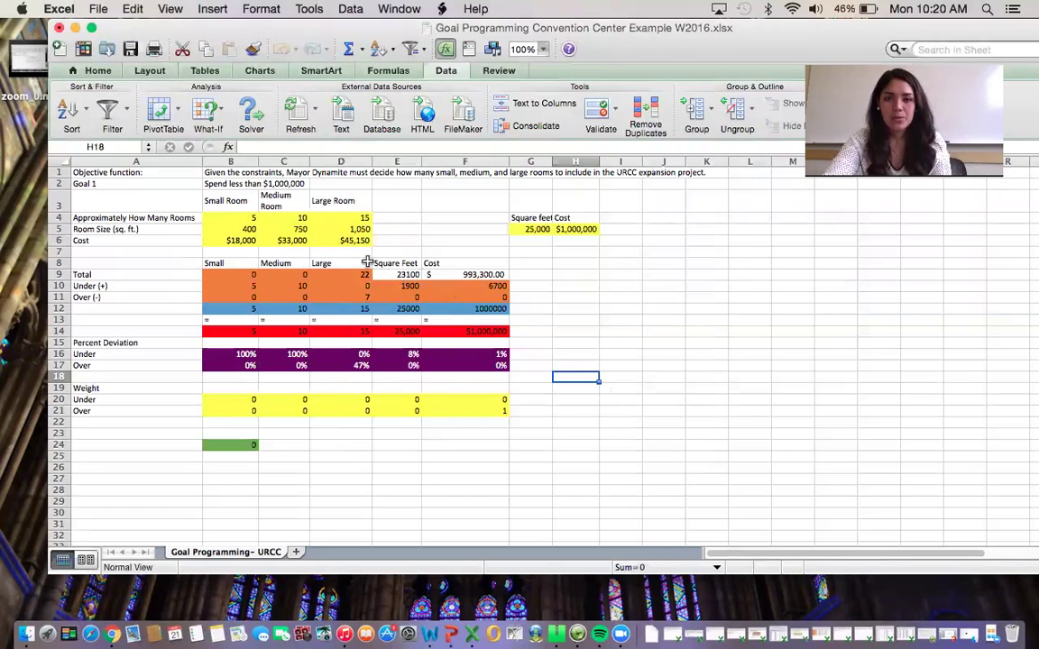
left_click(360, 273)
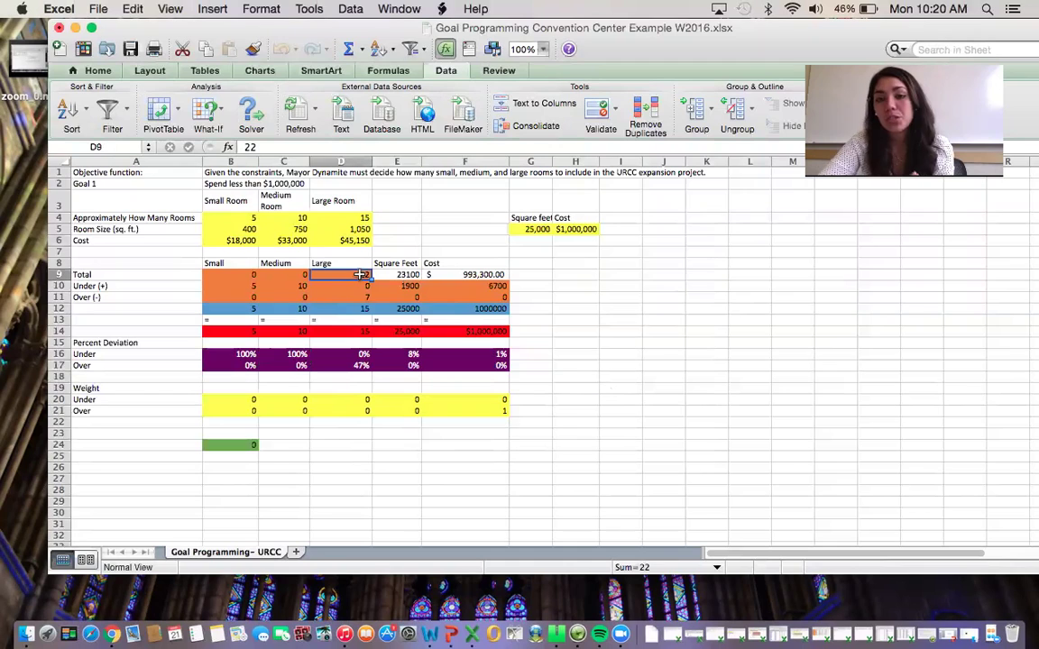
left_click(470, 272)
left_click(478, 285)
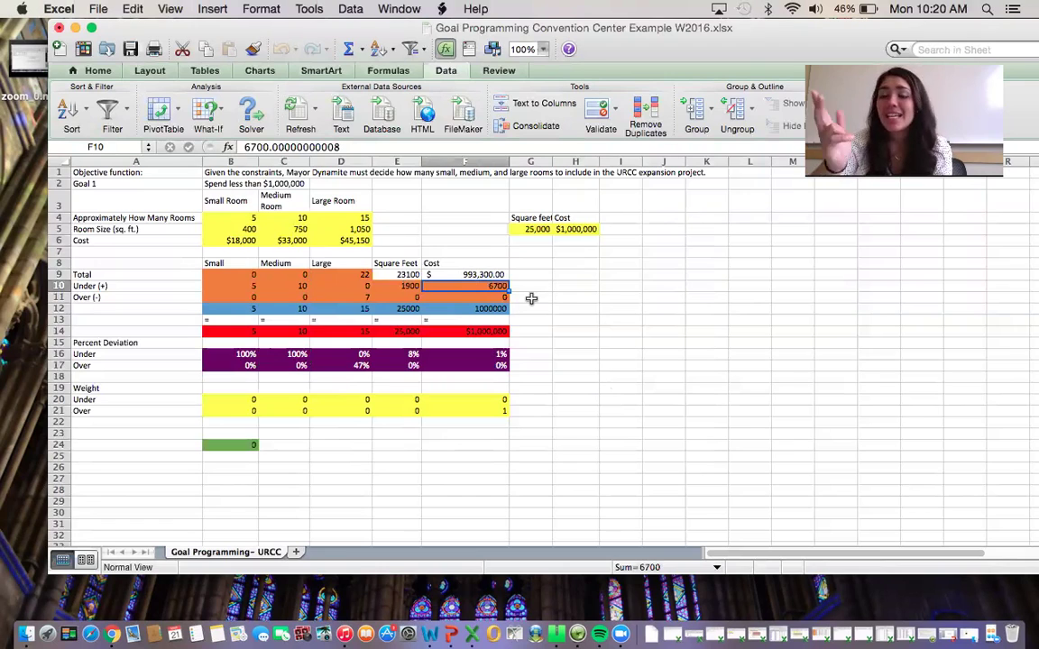
left_click(478, 354)
left_click(496, 397)
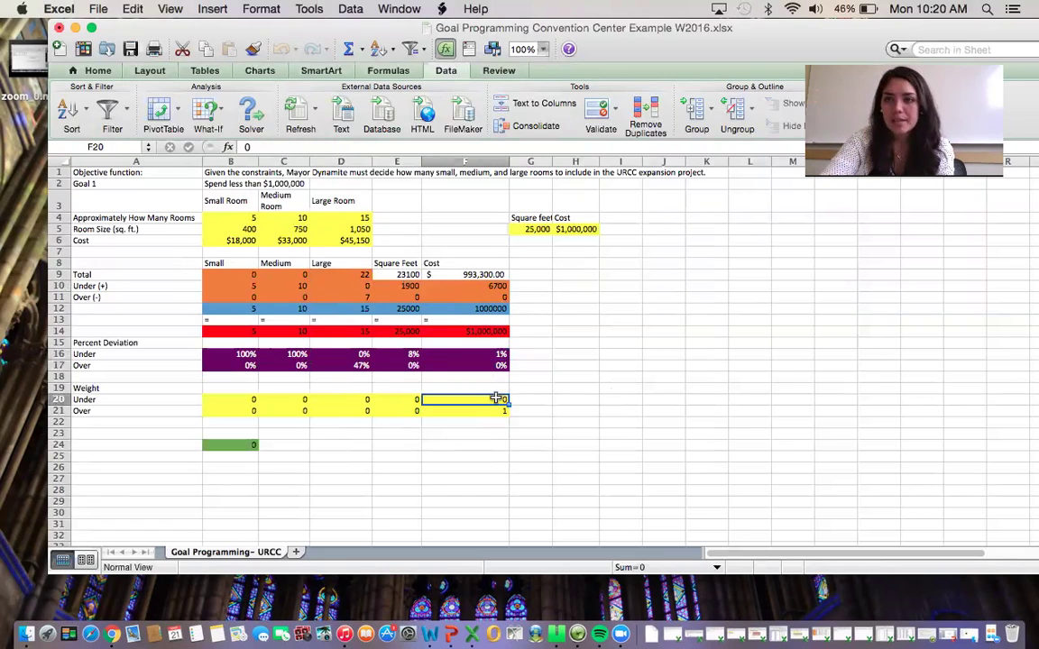
left_click_drag(236, 286, 390, 289)
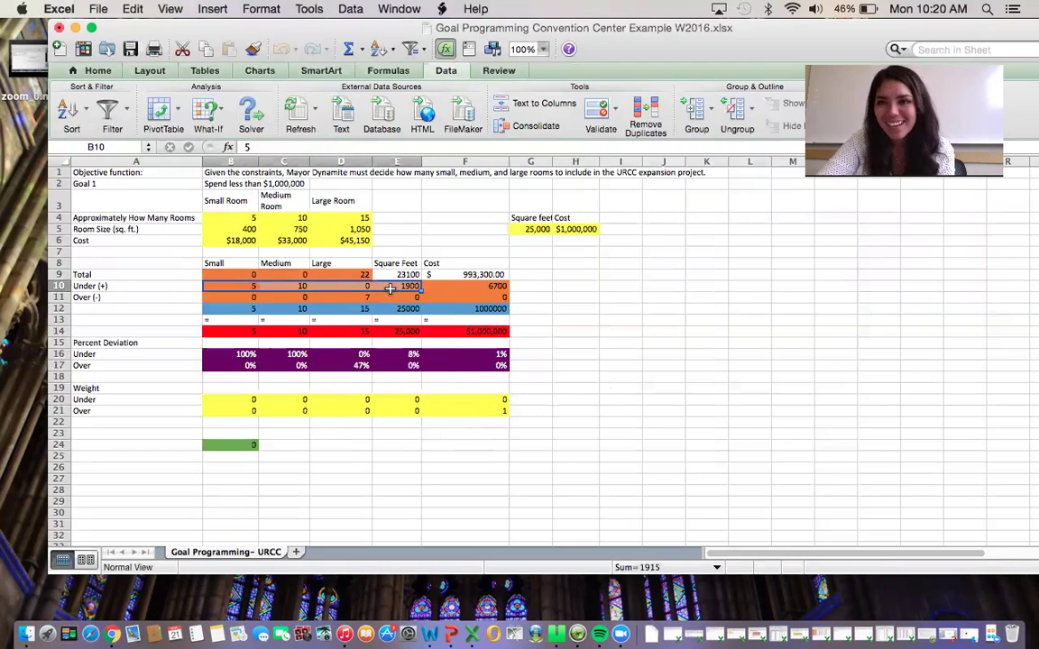
left_click(604, 318)
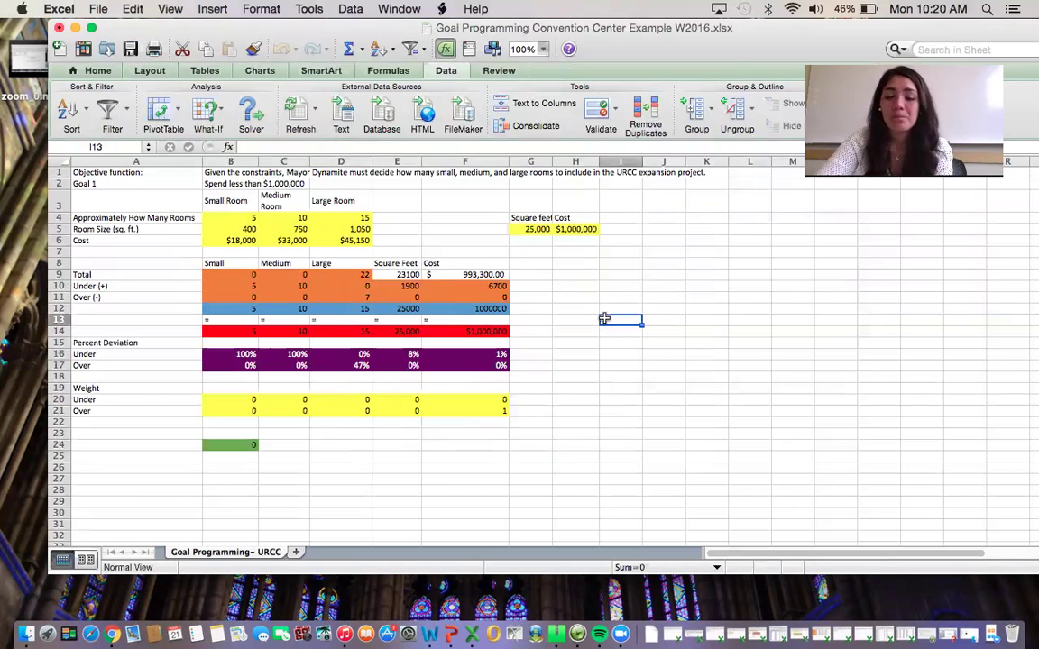
left_click(249, 443)
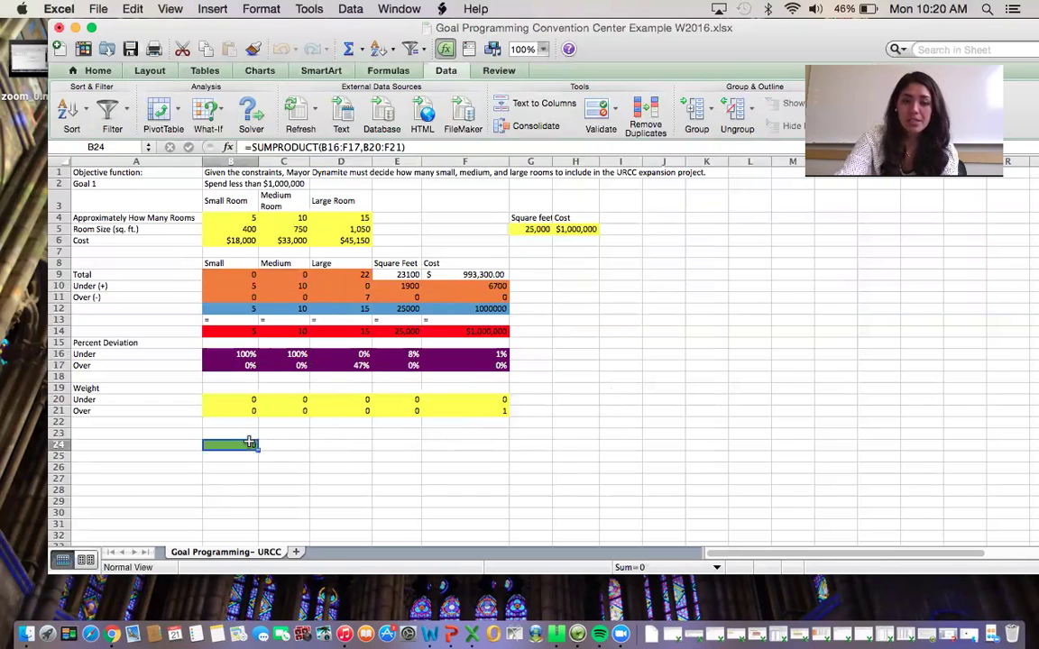
left_click(388, 524)
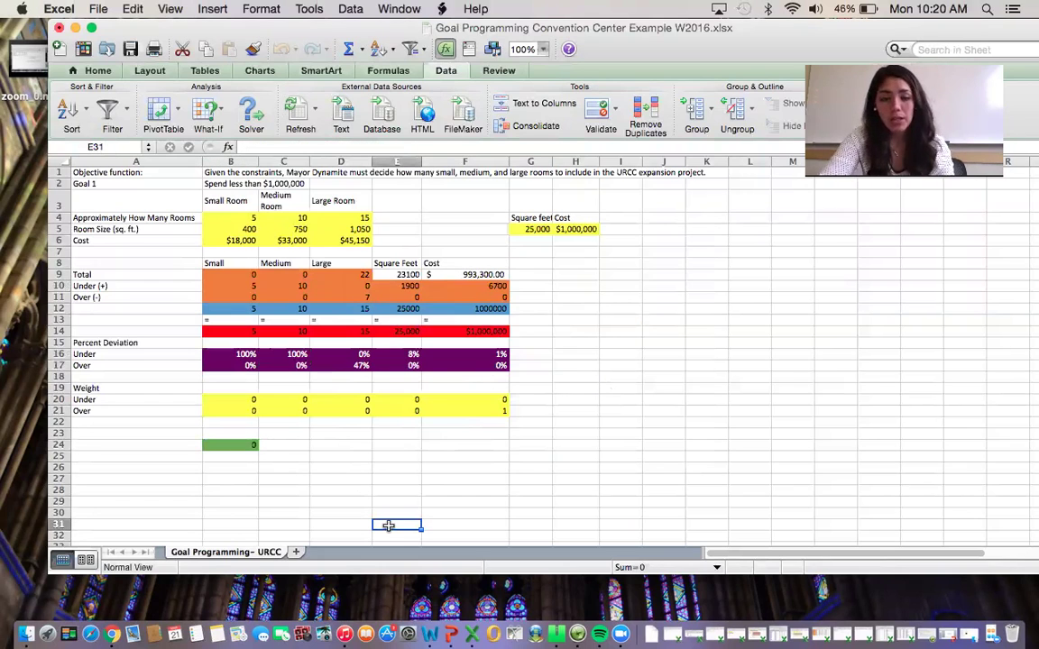
Create a copy of the Goal Programming- URCC sheet at the end of the same workbook and dismiss the Java message
right_click(253, 553)
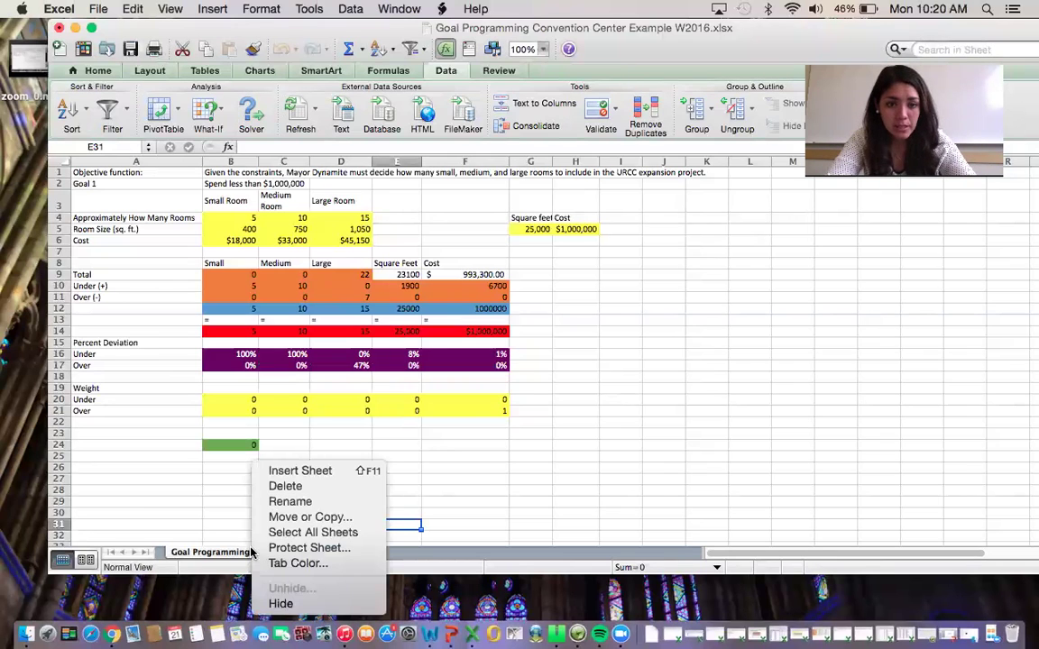
left_click(297, 516)
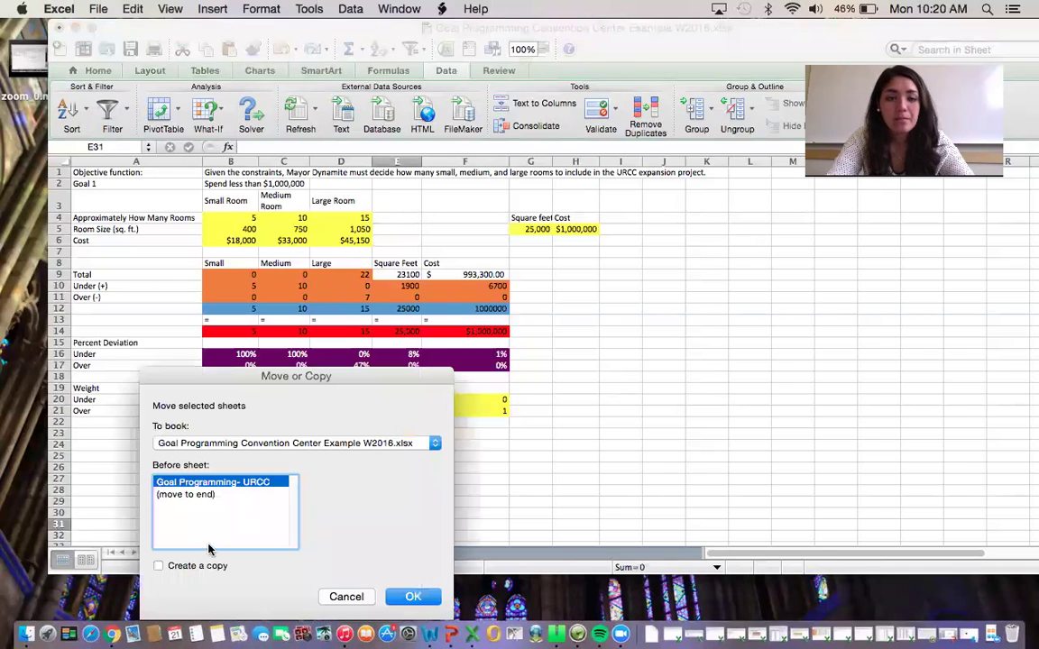
left_click(200, 495)
left_click(158, 566)
left_click(413, 597)
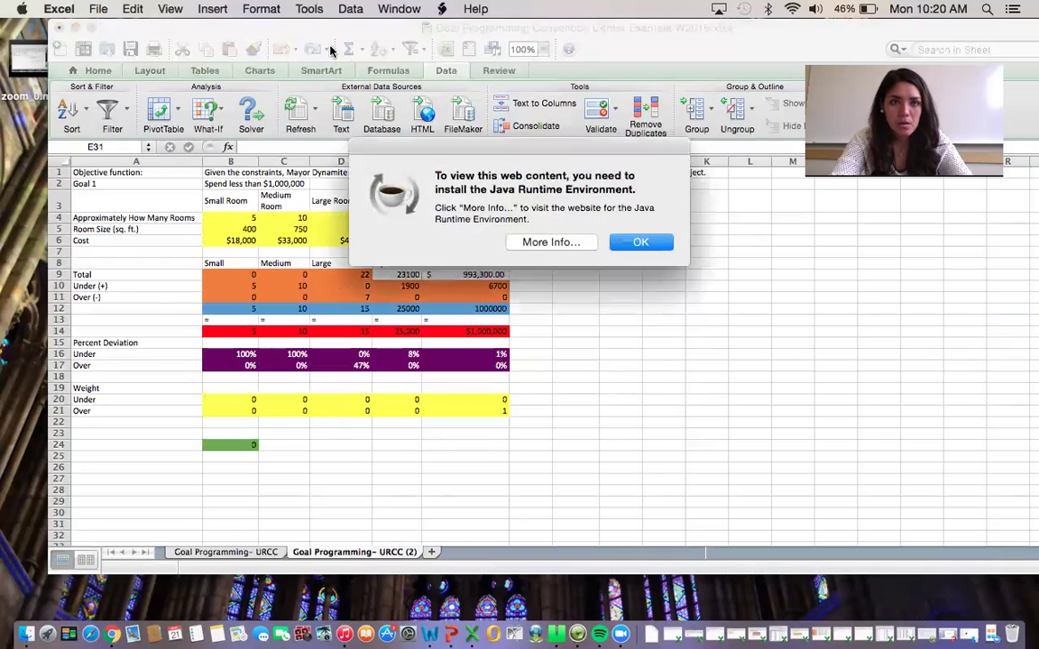
left_click(640, 245)
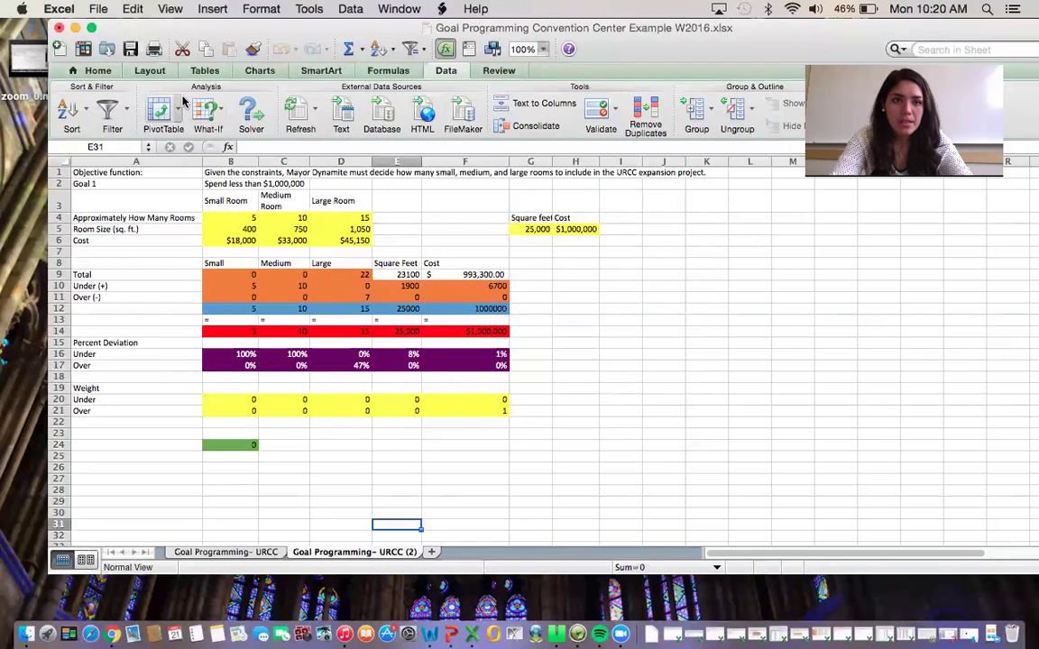
Change the goal label in A2 of the copied sheet to "Goal 2"
left_click(156, 183)
type("G")
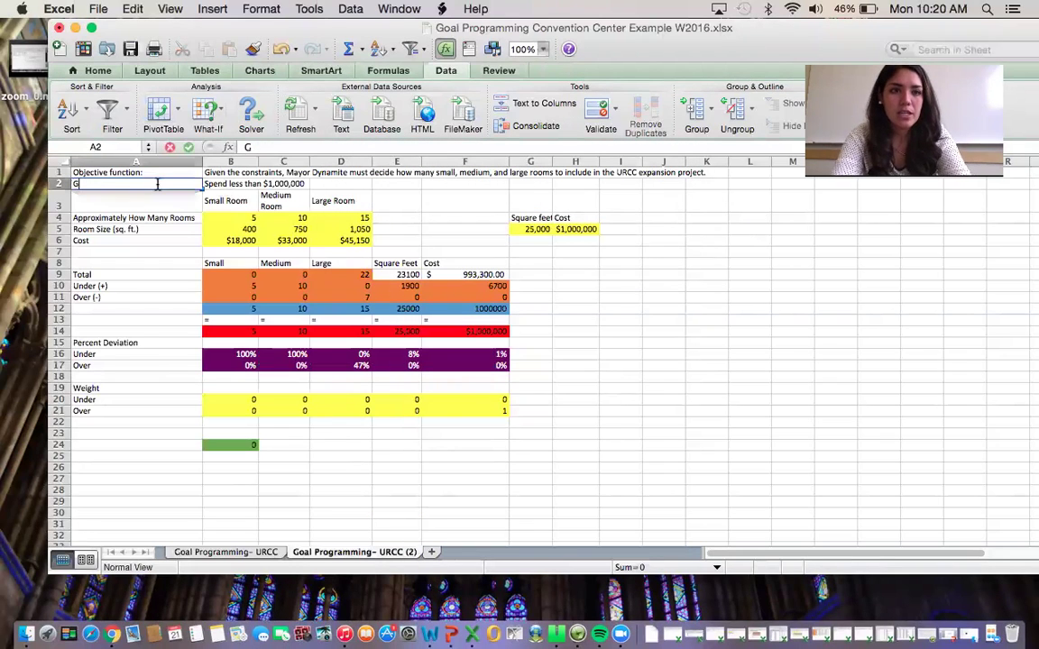
type("oal 2")
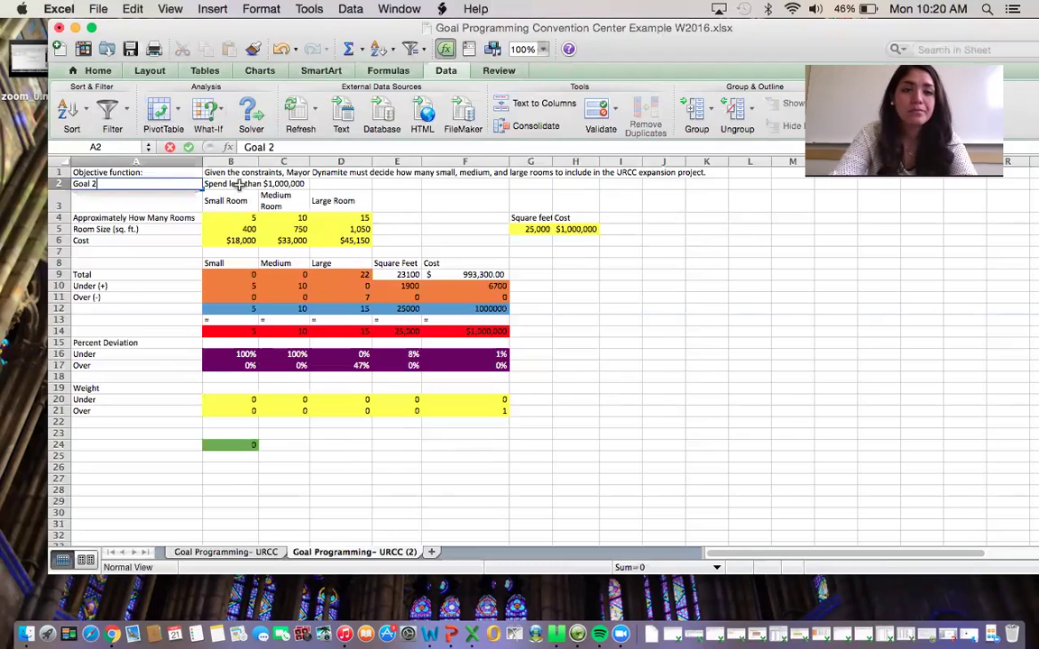
Replace the goal description in B2 with "Have at least 15 large rooms", consulting the ranked goals on the slides in Chrome
left_click(208, 182)
key("BackSpace")
left_click_drag(295, 30, 285, 269)
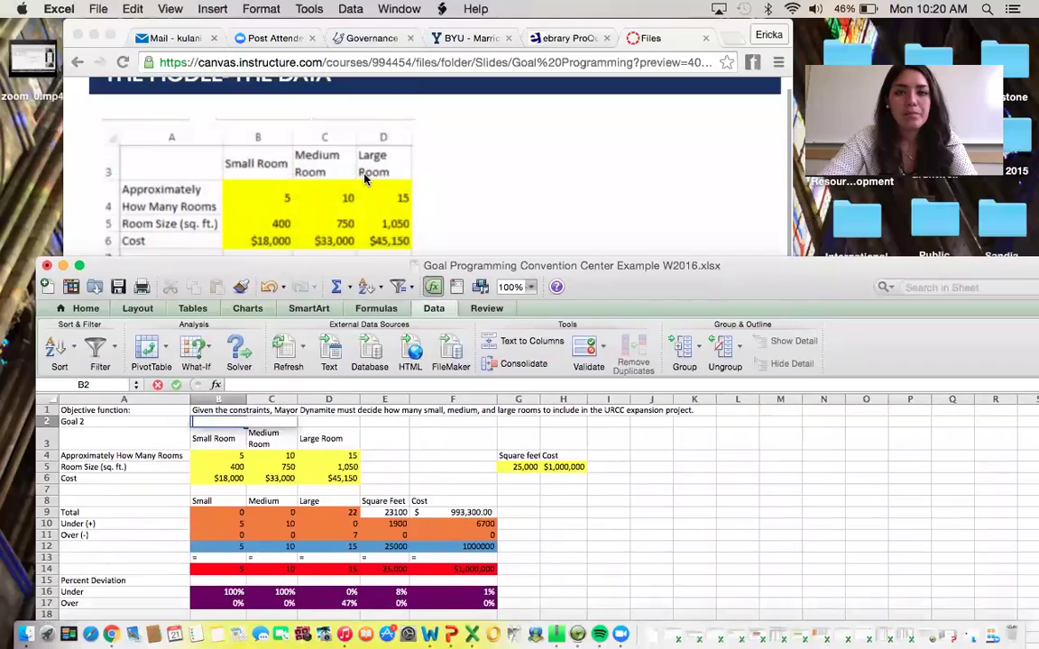
left_click(327, 155)
scroll(364, 179, "up", 15)
scroll(364, 179, "down", 10)
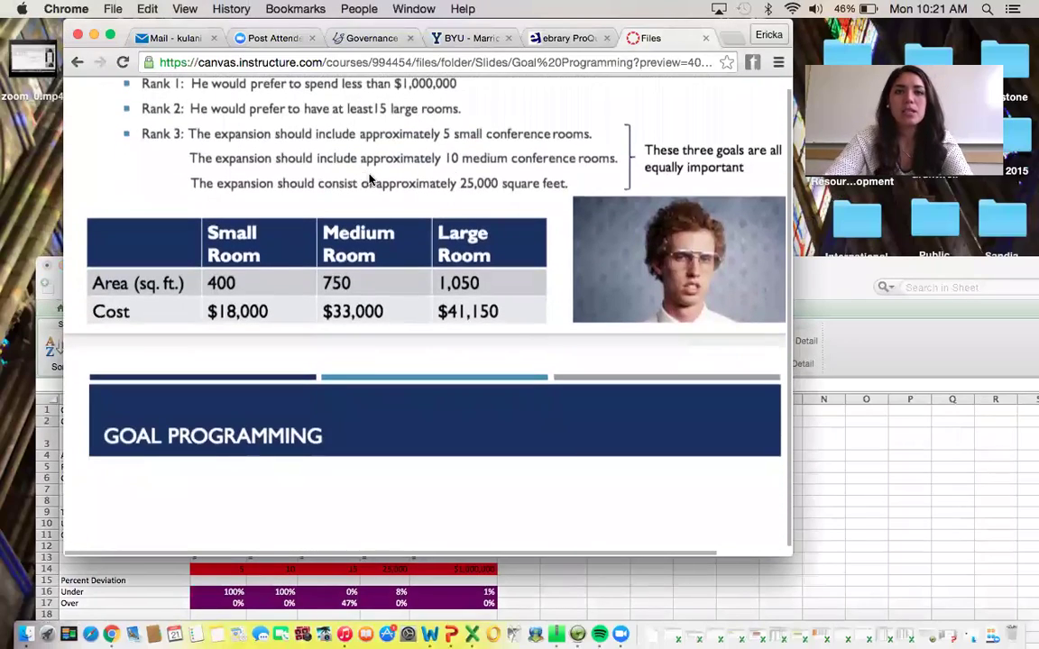
left_click_drag(798, 267, 791, 136)
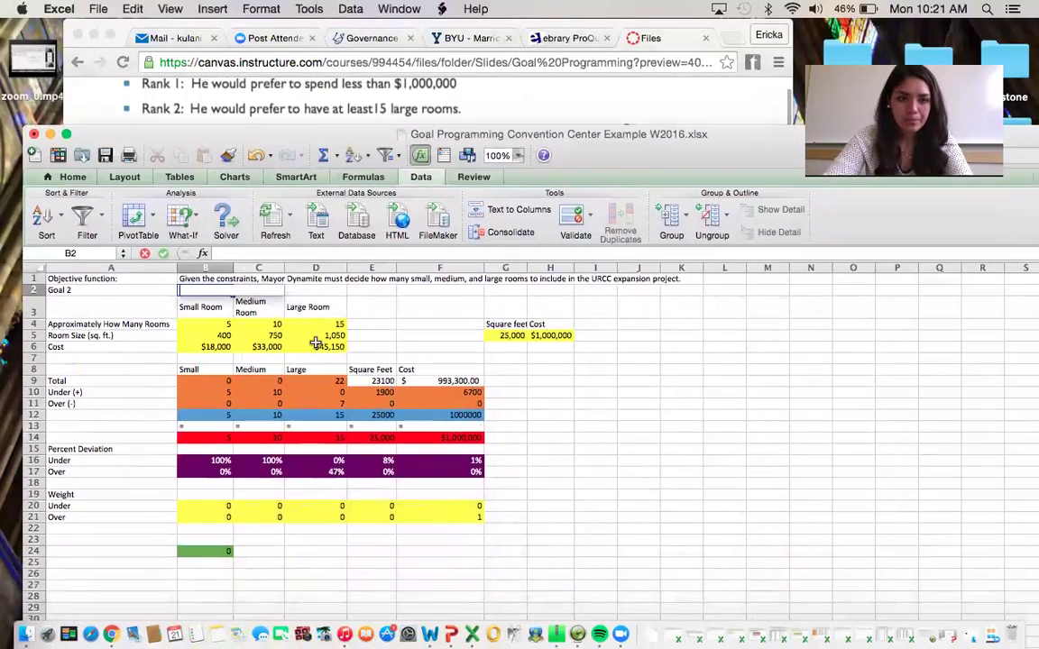
type("Have at lease")
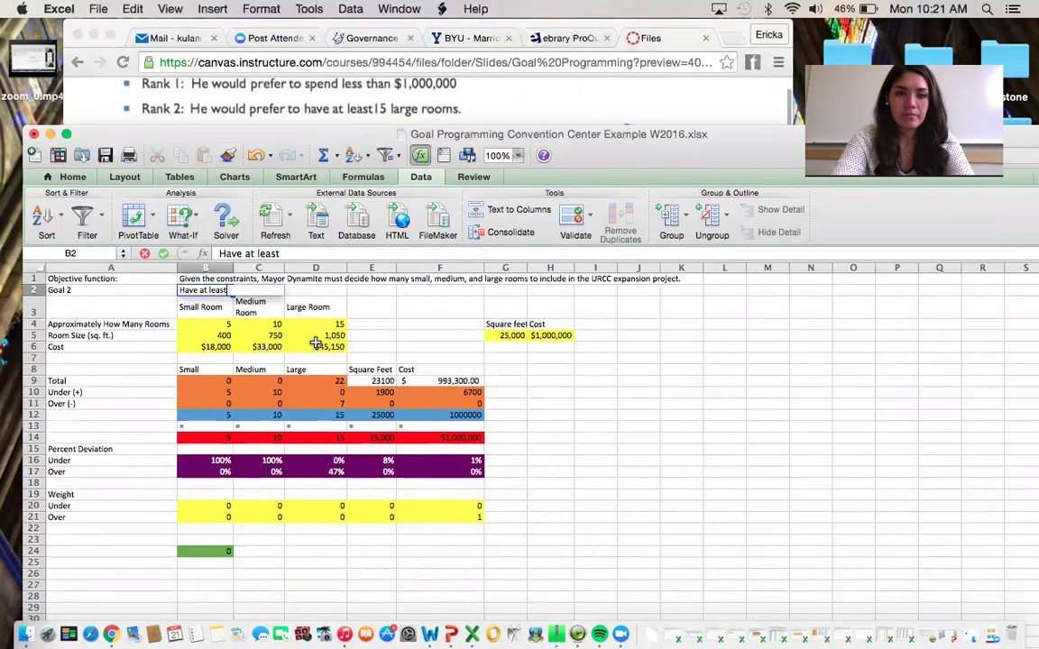
type(" 15 large rooms")
left_click(765, 381)
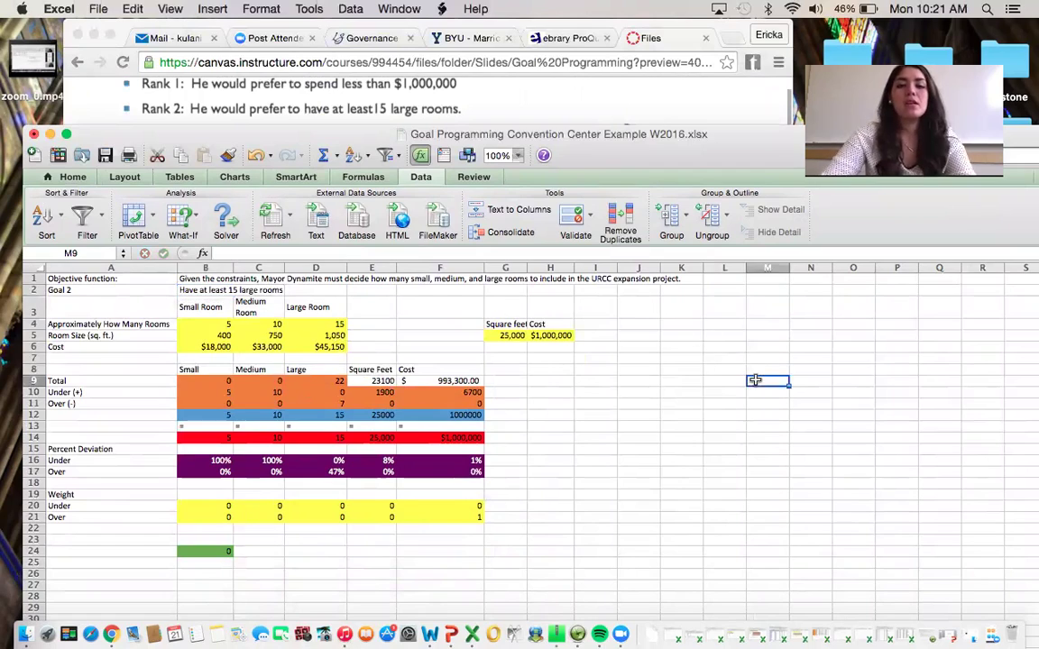
left_click_drag(712, 152, 719, 19)
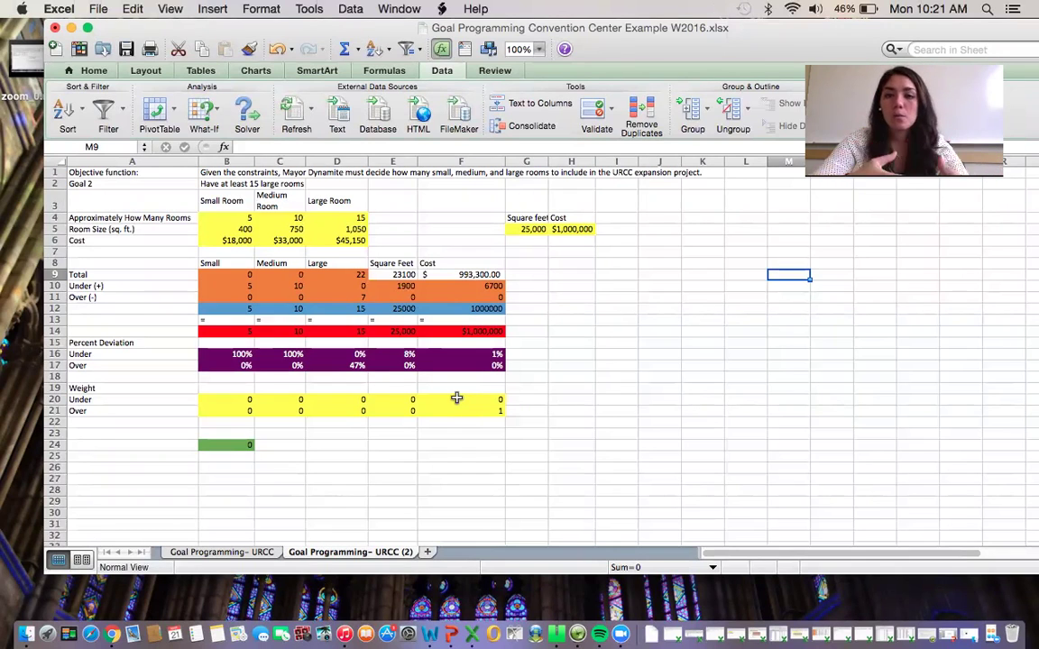
Enter the formula =F11 in B26 to reference the over deviation of the cost goal
left_click(225, 467)
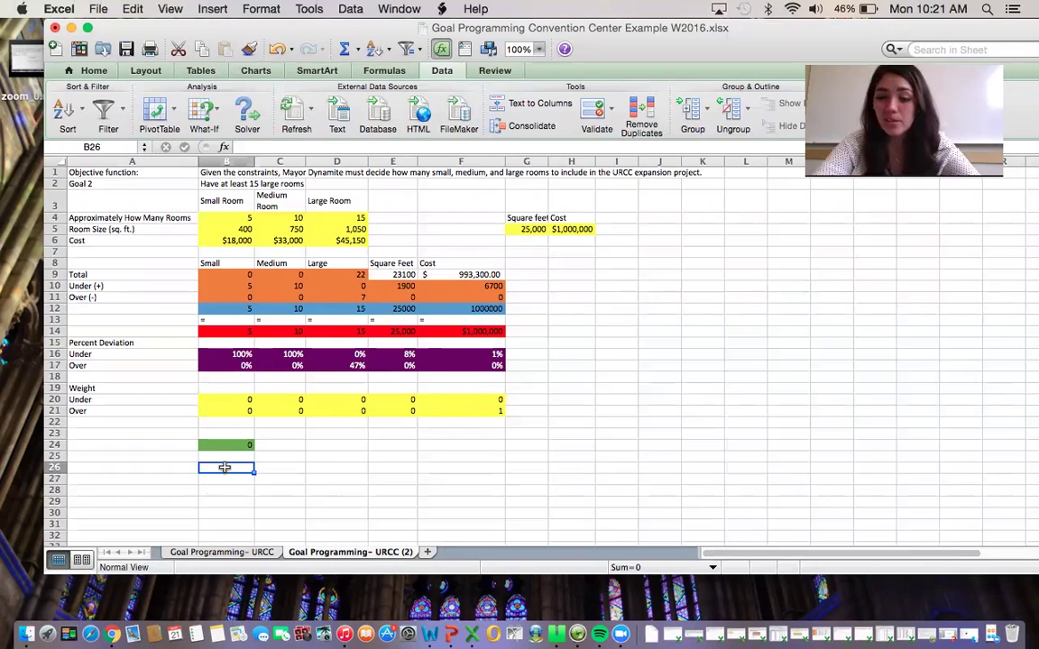
type("=")
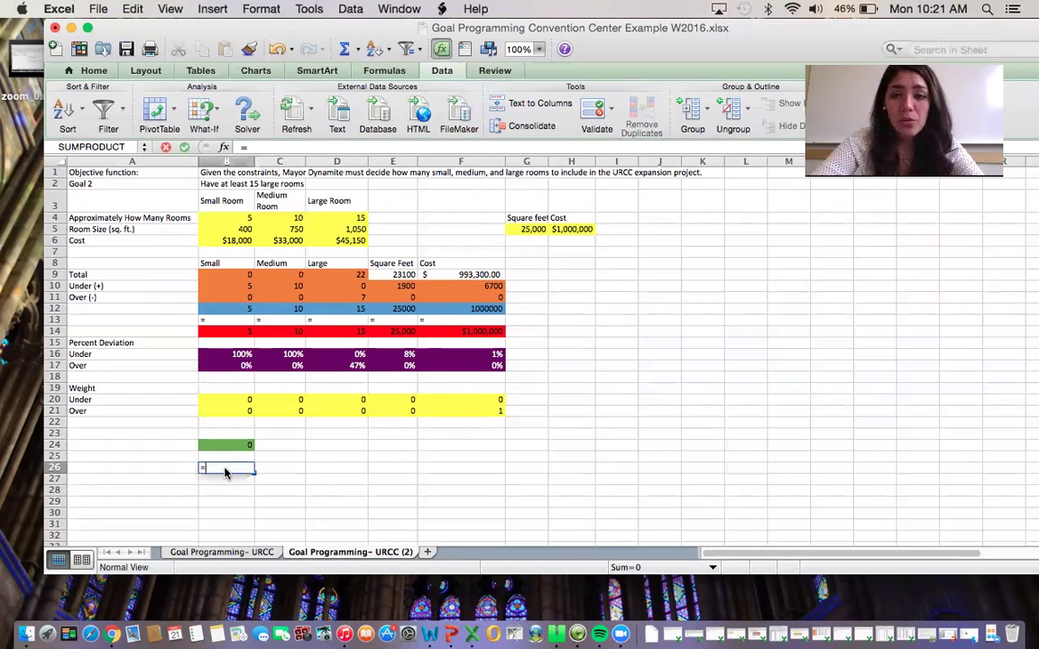
left_click(478, 297)
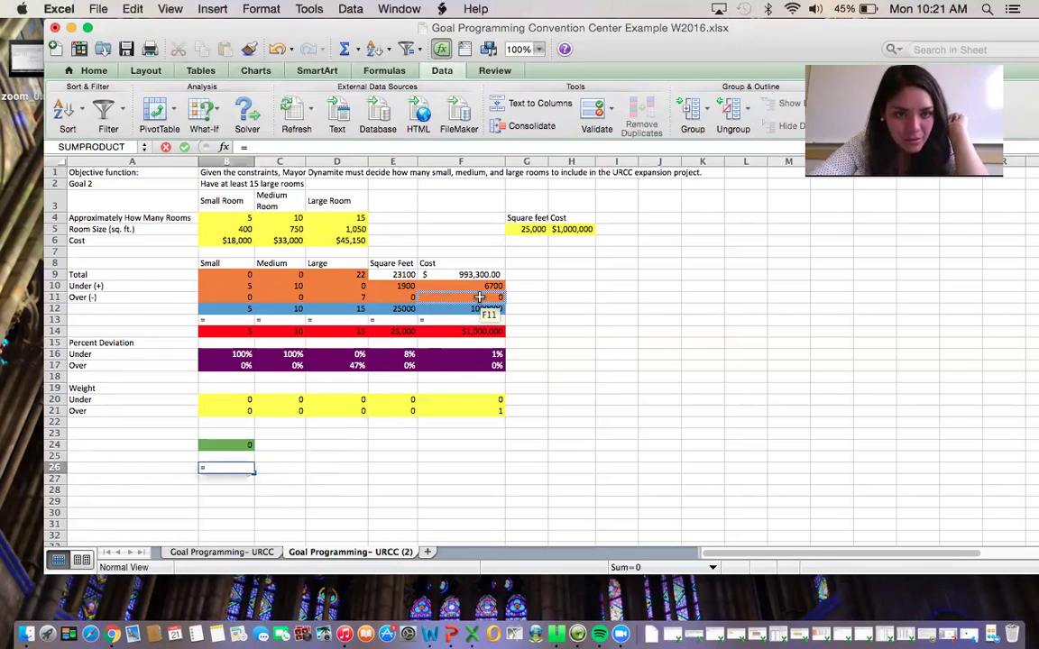
left_click(479, 296)
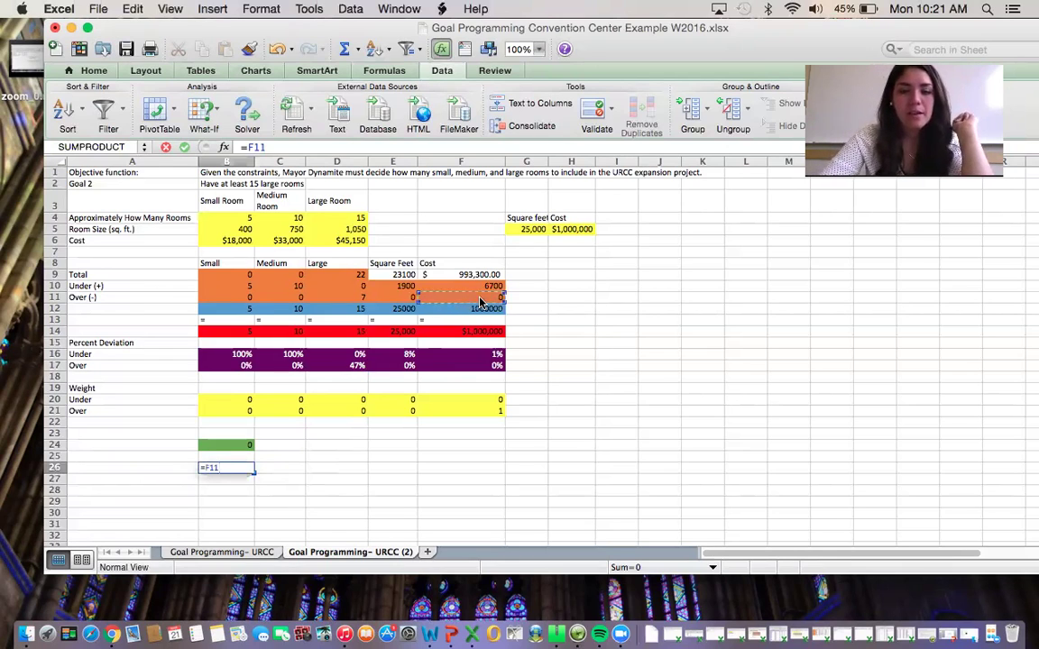
key("Return")
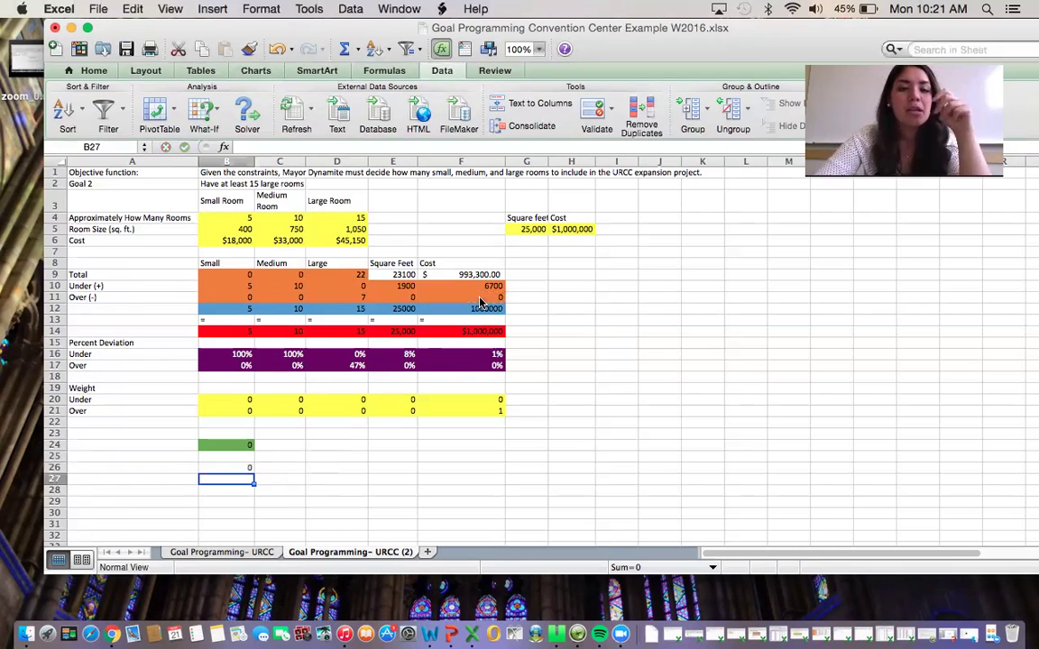
left_click(229, 467)
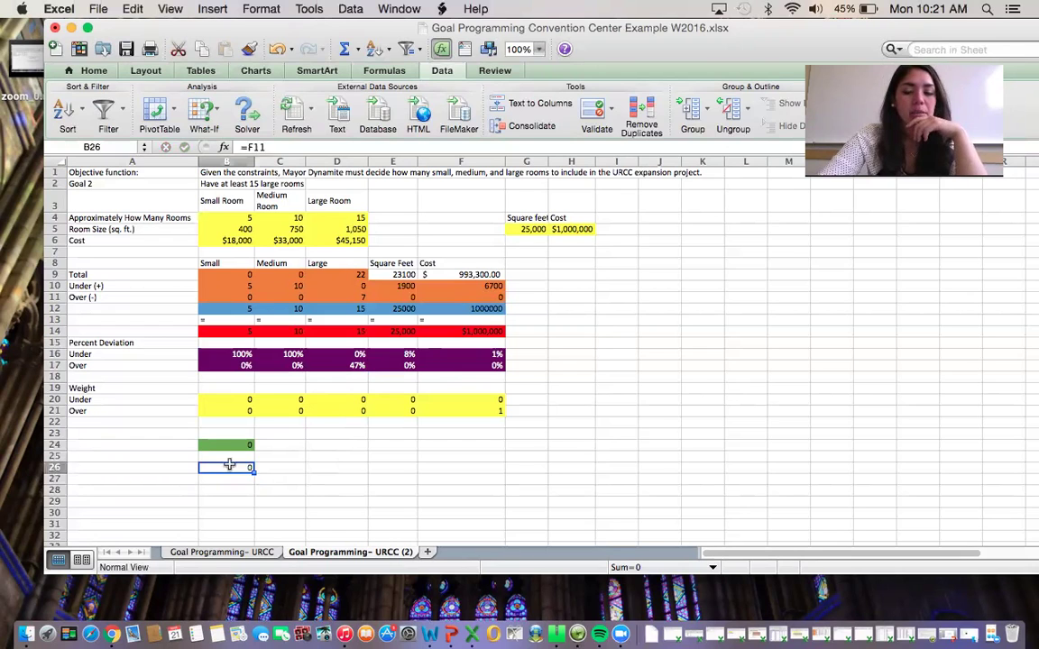
Fill cell B26 with the blue used for the constraint totals in row 12
left_click(95, 72)
left_click(298, 126)
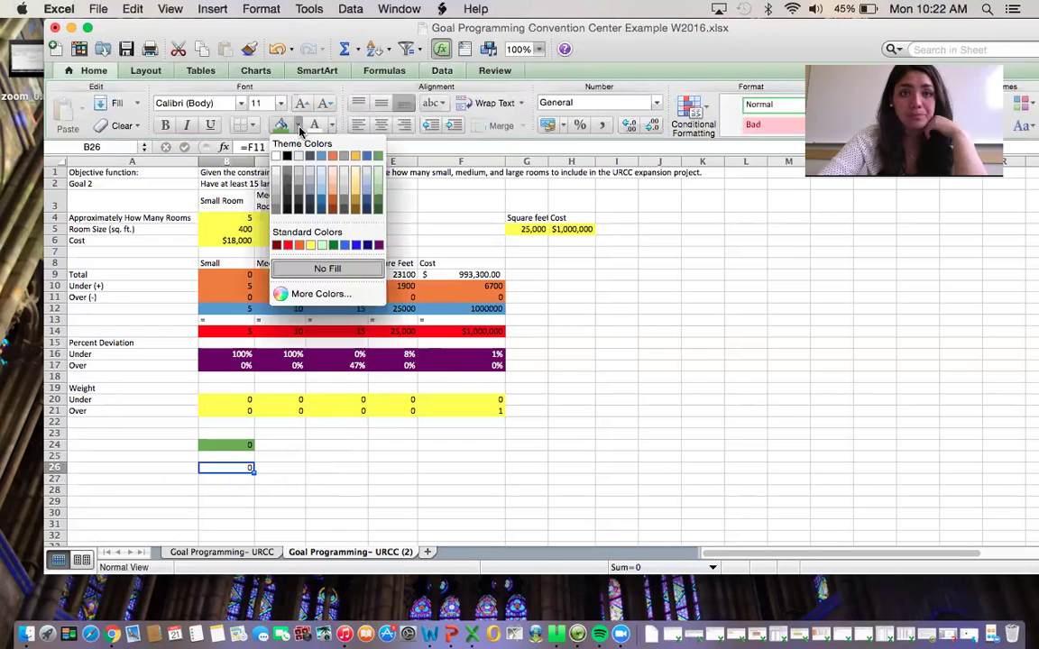
left_click(320, 156)
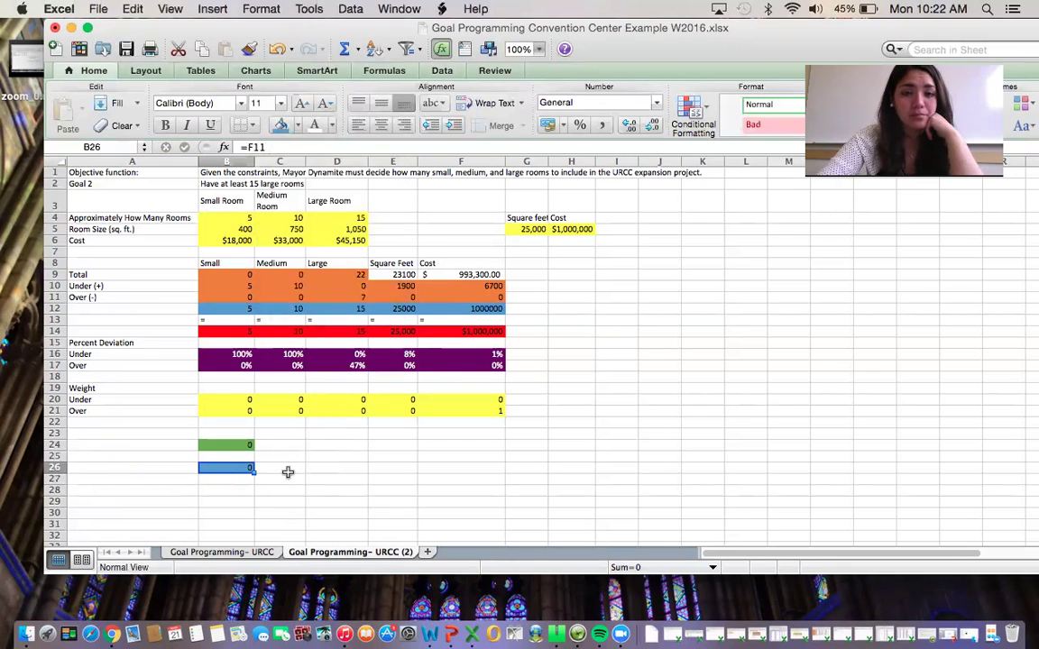
Enter "=" in C26 and 0 in D26, and fill D26 with red
left_click(285, 470)
type("=")
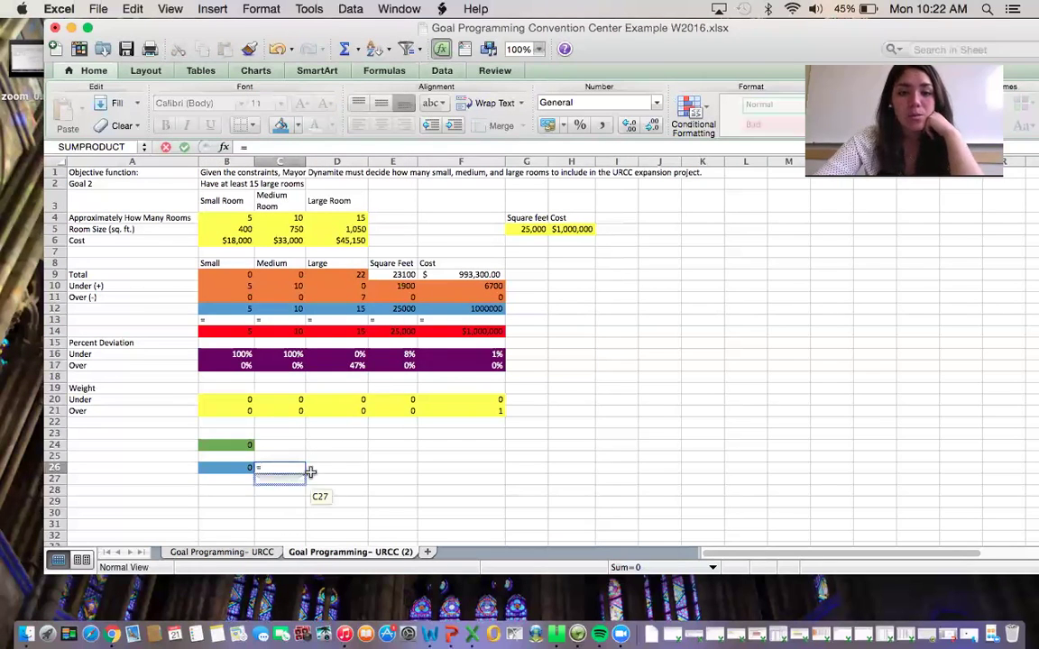
key("Escape")
left_click(325, 470)
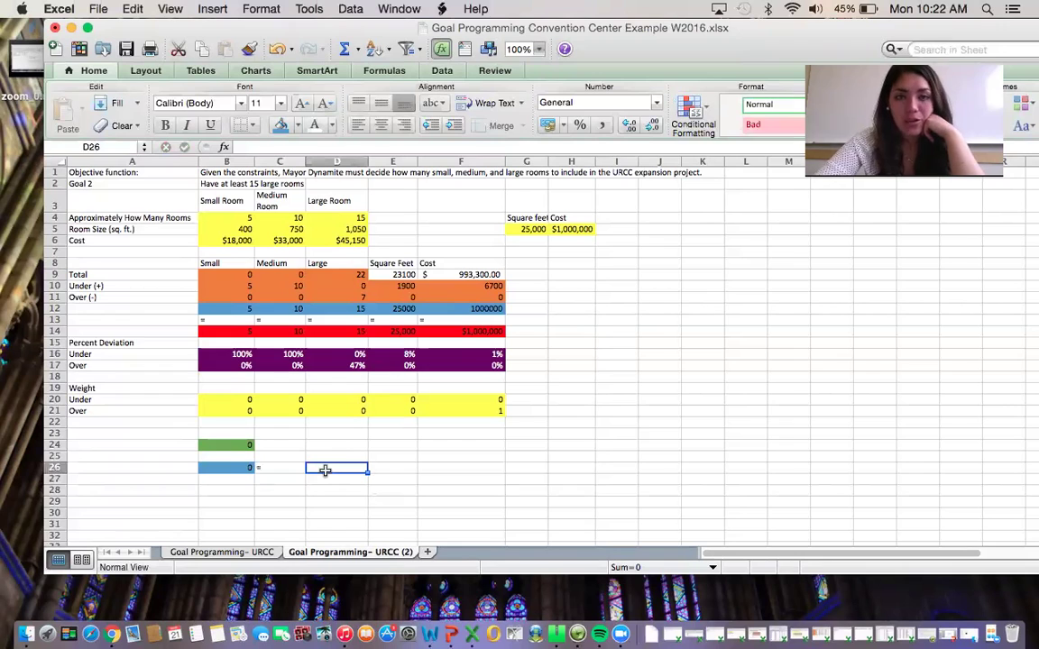
type("0")
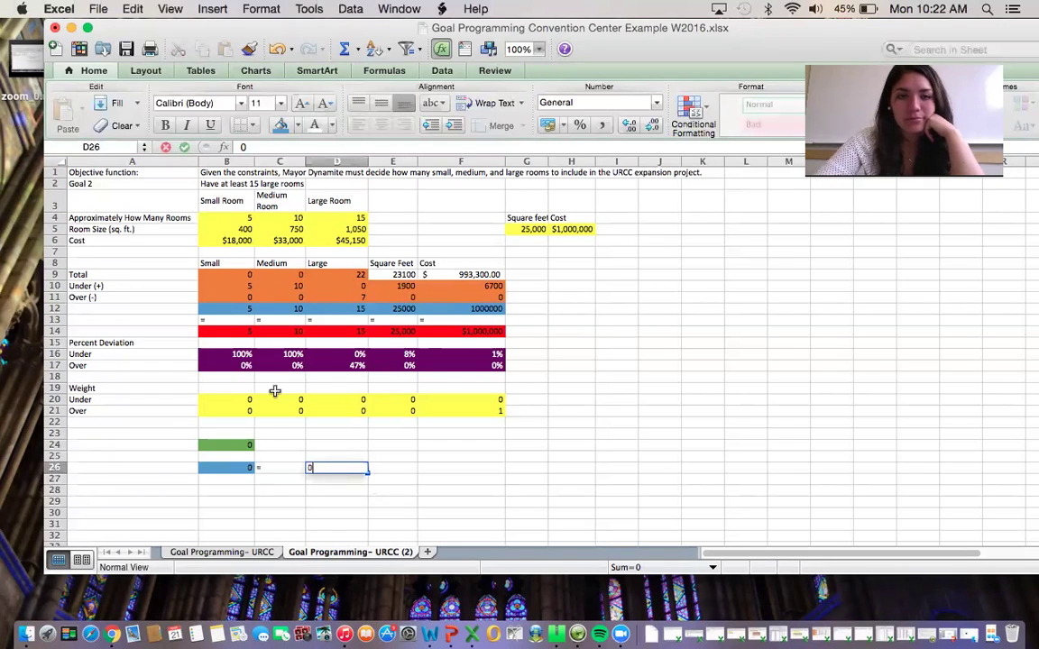
left_click(296, 126)
left_click(287, 241)
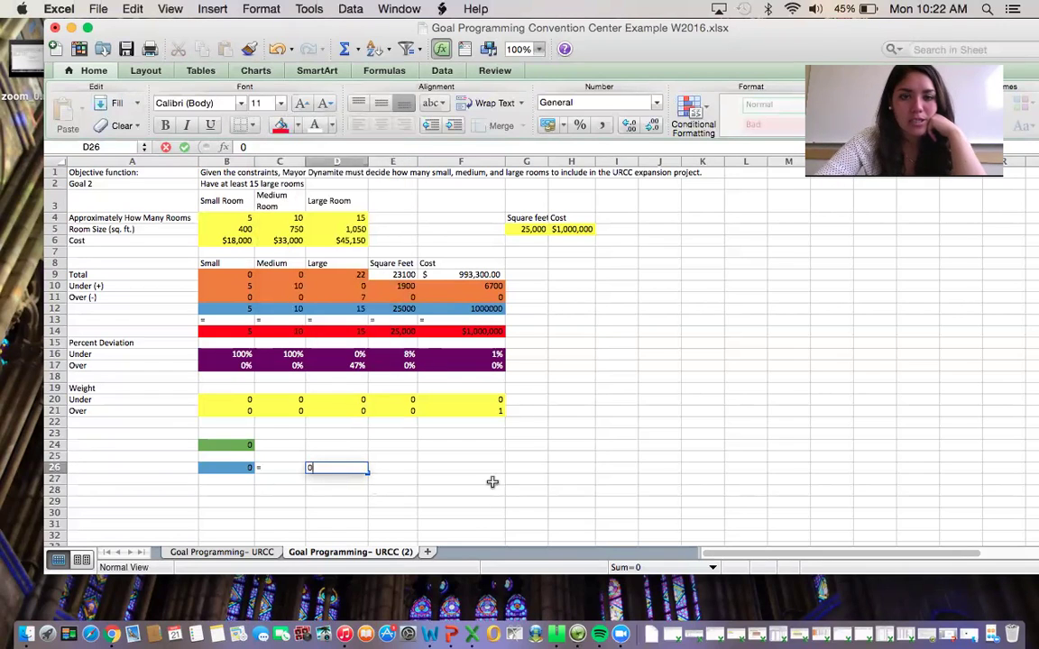
left_click(399, 467)
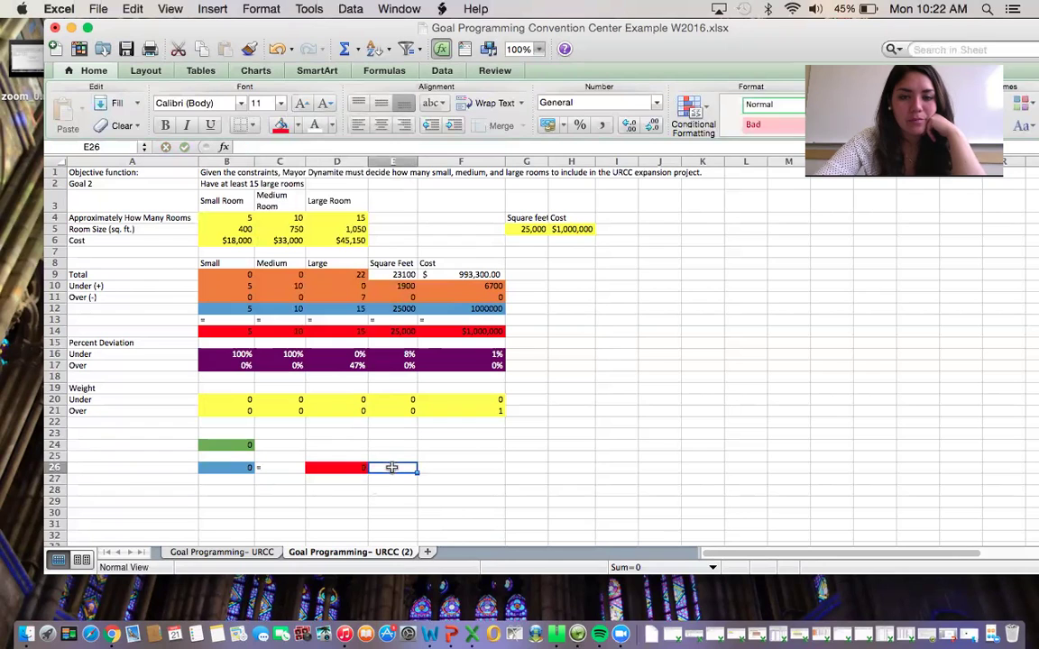
Set the over weight for cost in F21 to 0
left_click(475, 445)
scroll(595, 482, "down", 1)
scroll(595, 482, "up", 1)
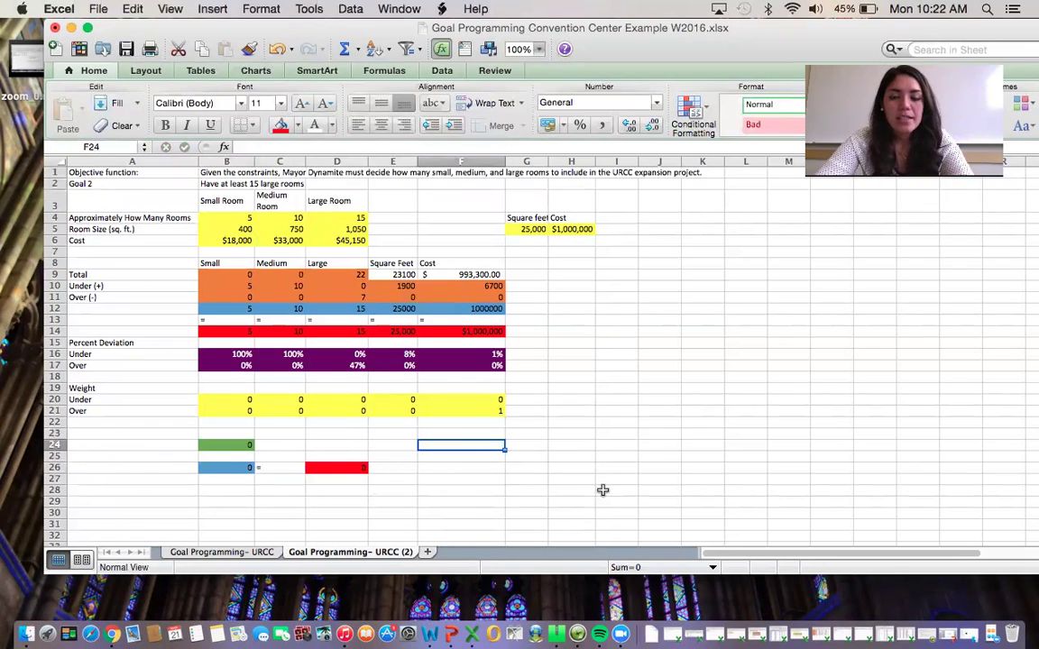
left_click(494, 412)
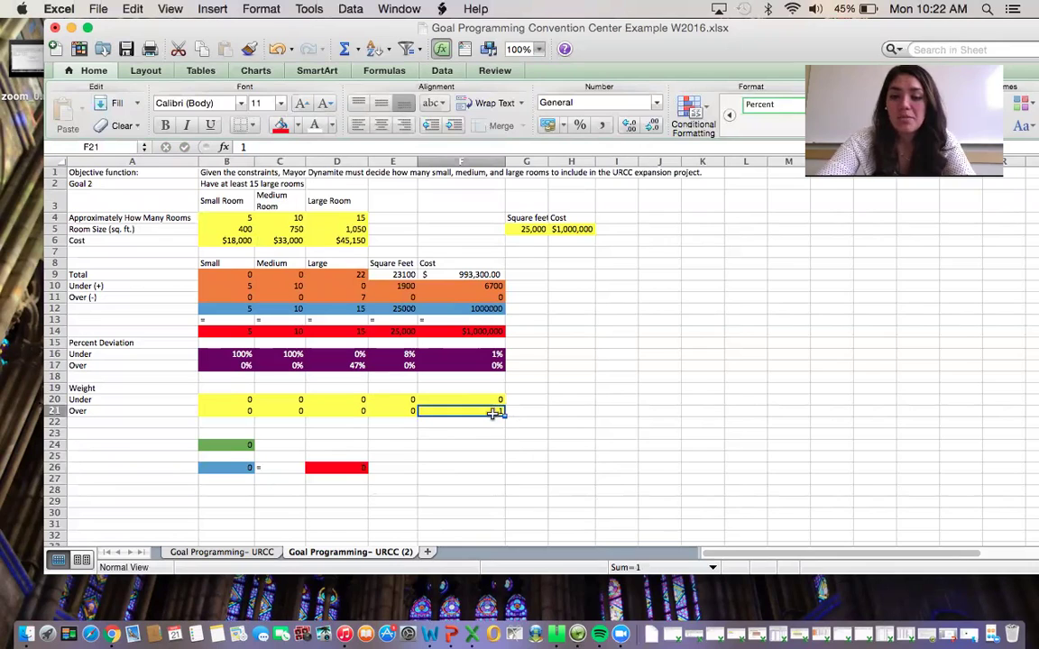
type("0")
left_click(613, 502)
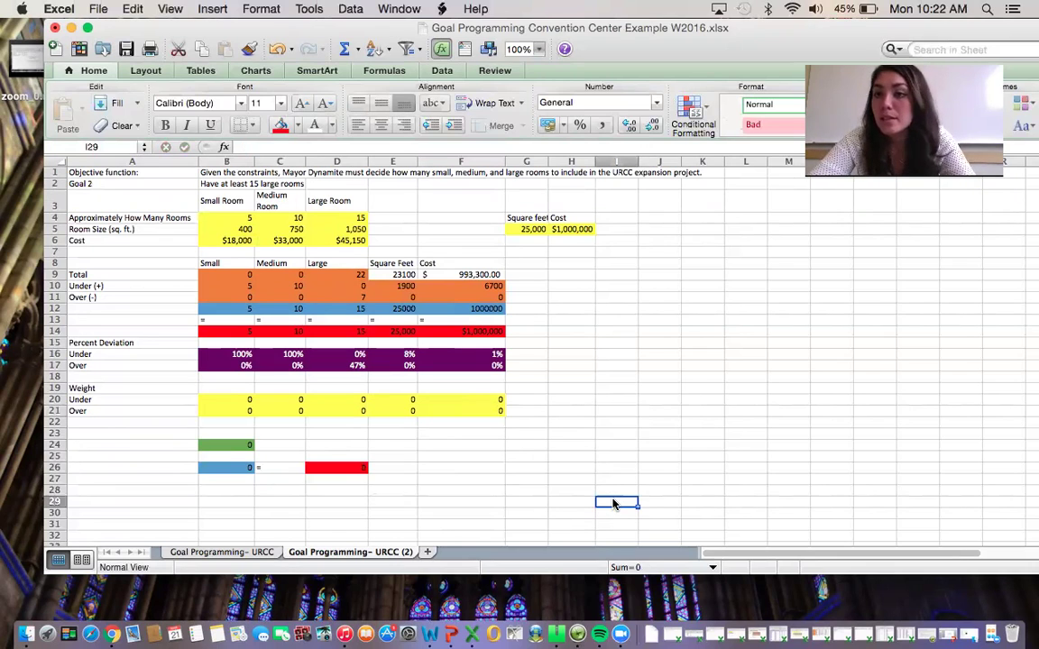
Set the under weight for large rooms in D20 to 1
left_click_drag(227, 456, 358, 463)
left_click(476, 488)
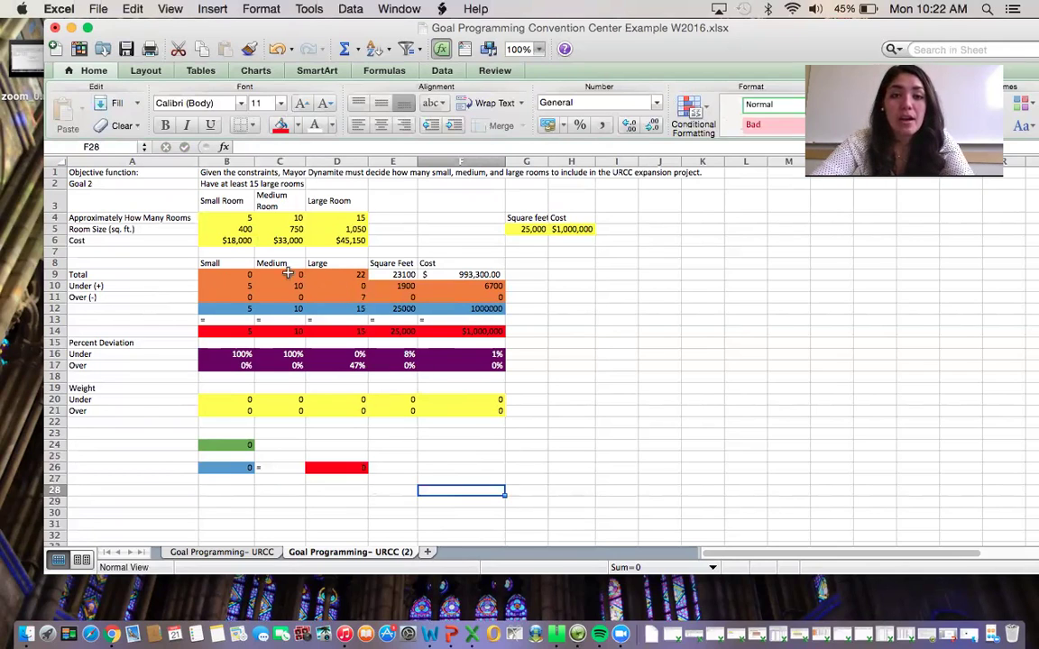
left_click(339, 285)
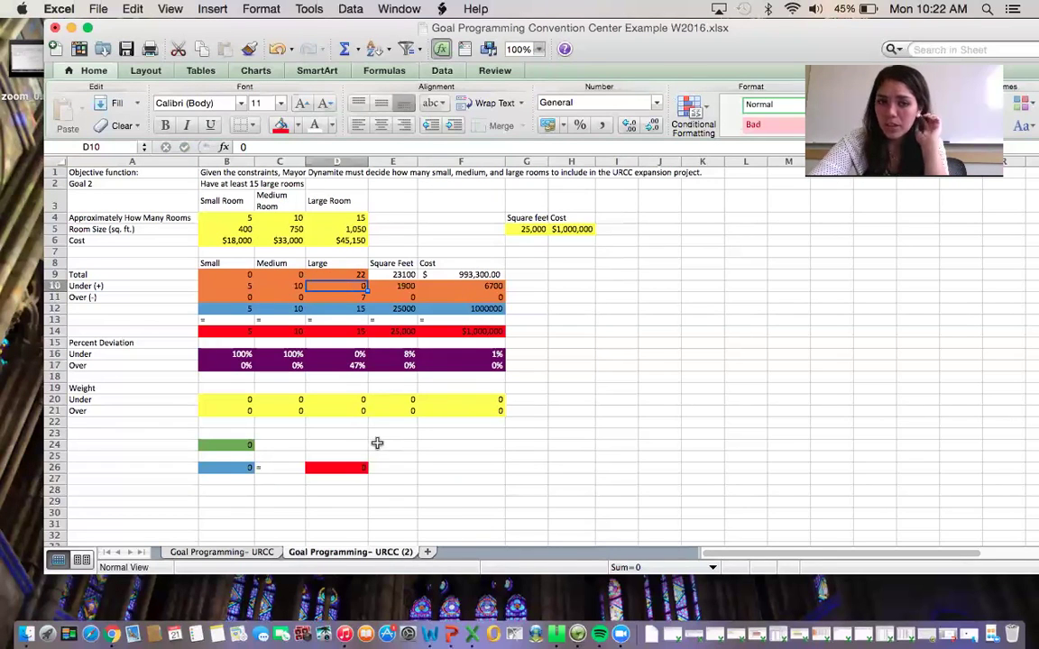
left_click(351, 401)
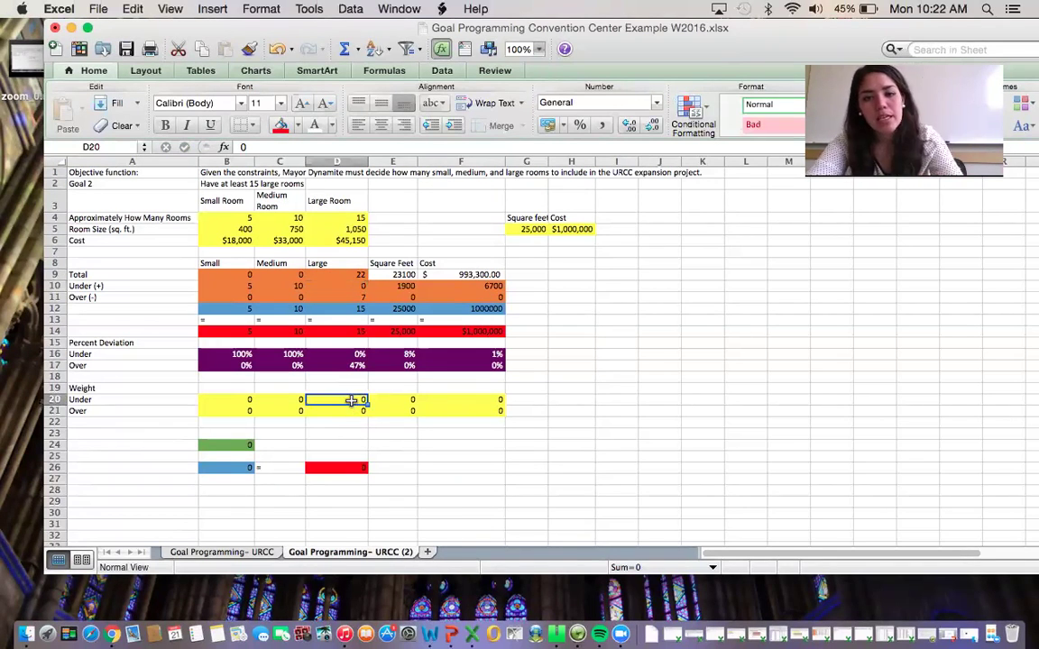
type("1")
left_click(626, 494)
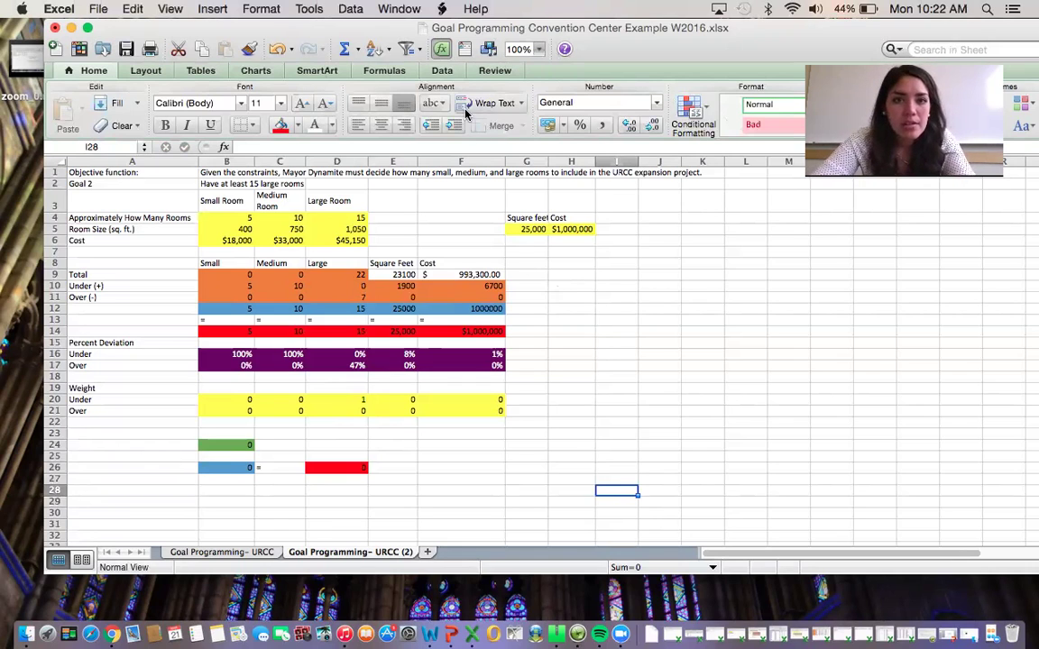
Add the constraint $B$26 = $D$26 to the Solver model of the Goal 2 sheet
left_click(441, 72)
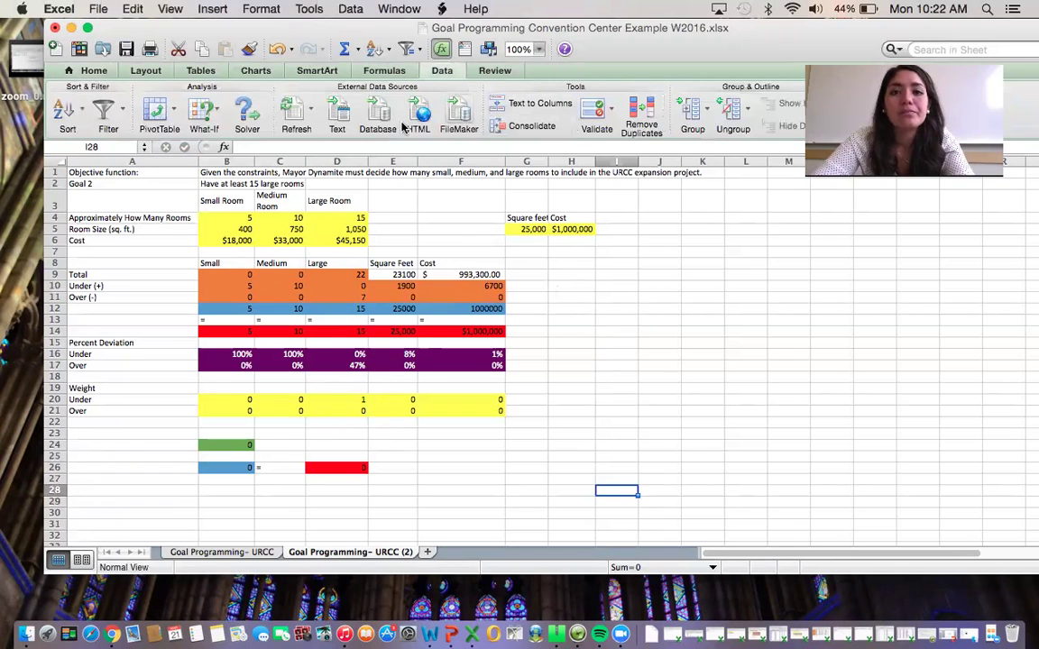
left_click(245, 109)
left_click(629, 247)
left_click(239, 465)
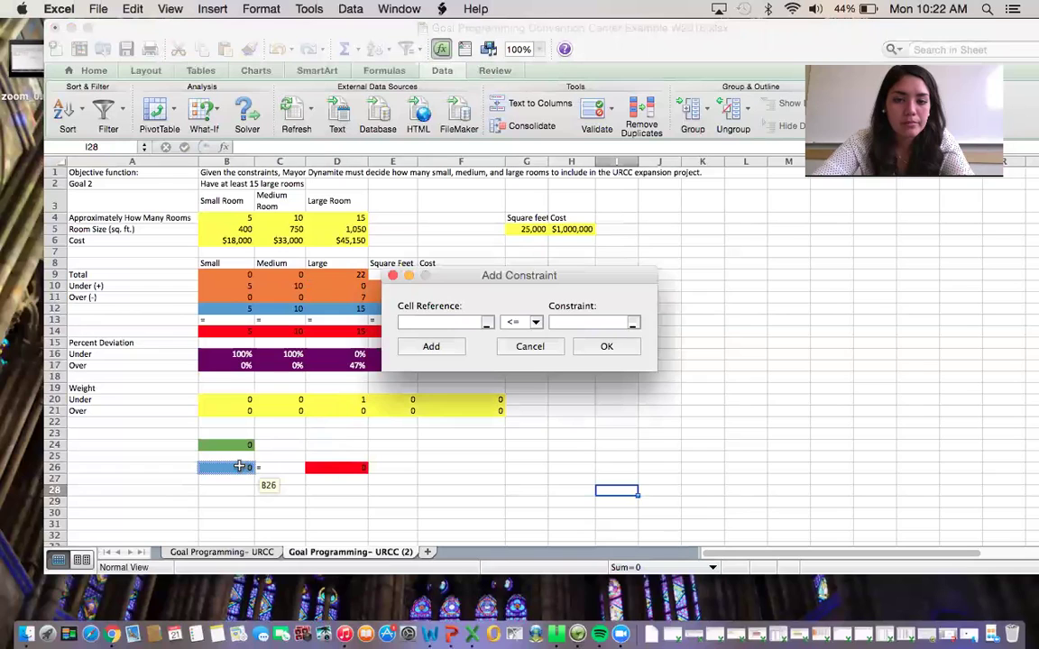
left_click(534, 322)
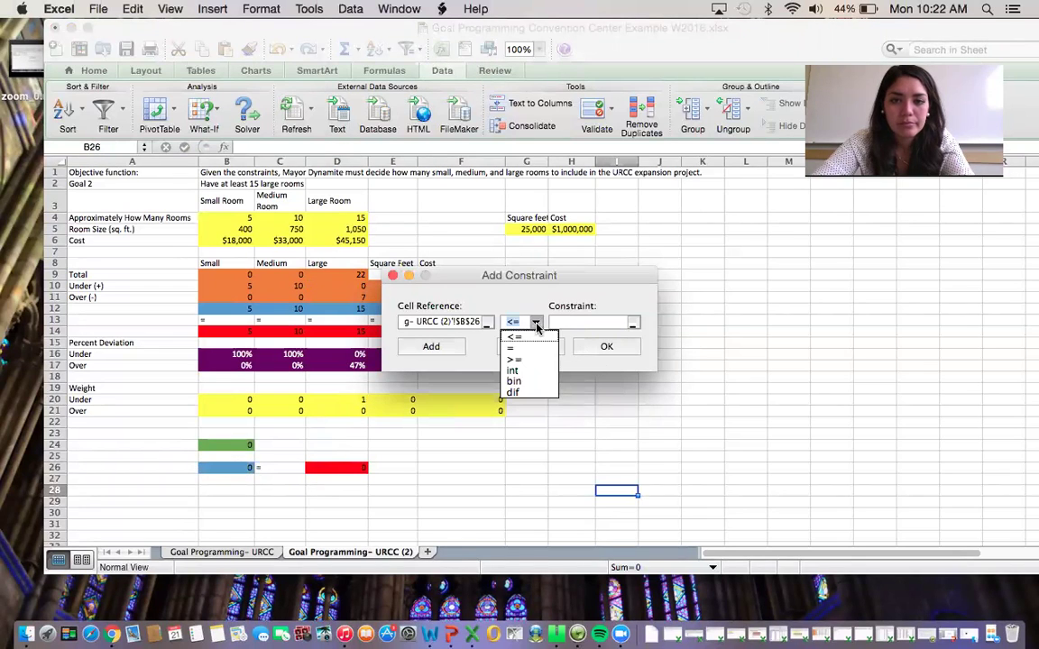
left_click(532, 350)
left_click(356, 467)
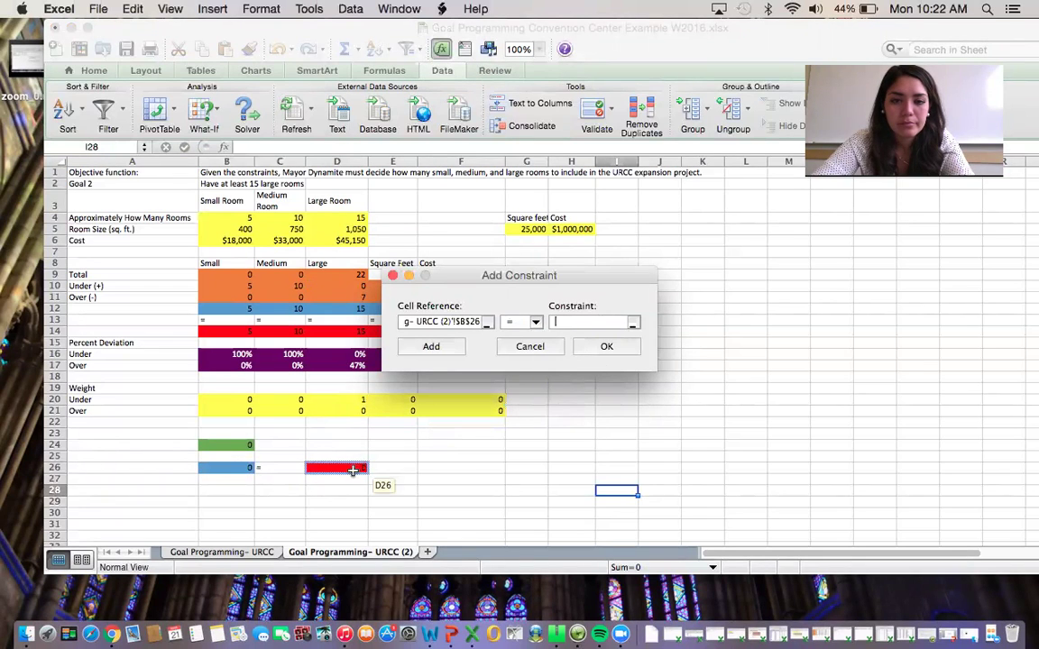
left_click(622, 350)
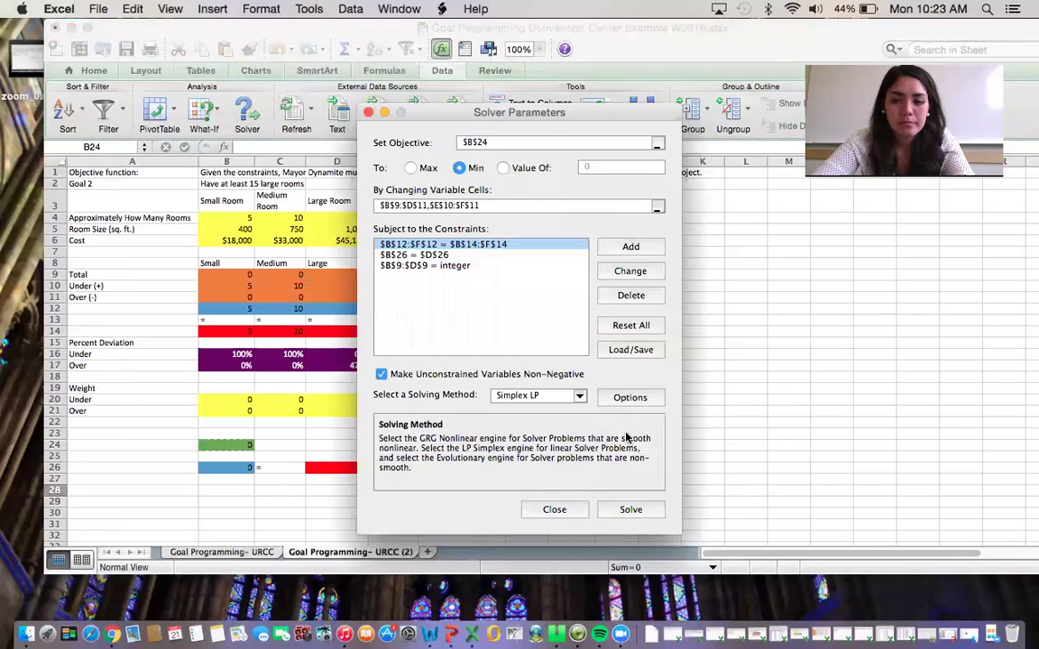
Solve the Goal 2 model, keep the Solver solution and check the total of large rooms
left_click(609, 513)
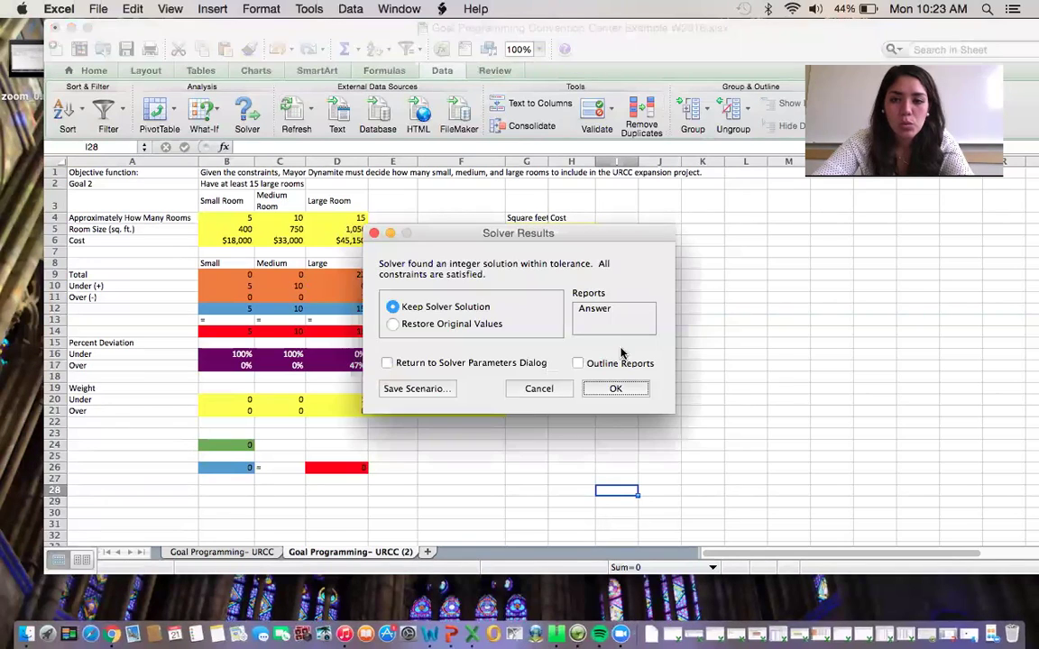
left_click(614, 388)
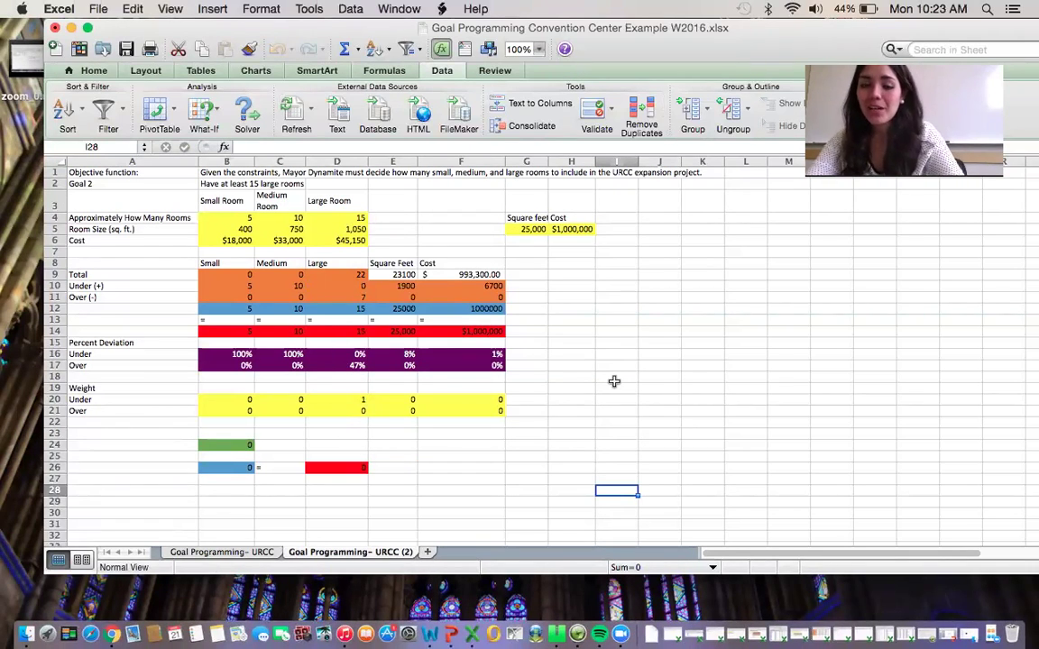
left_click(340, 272)
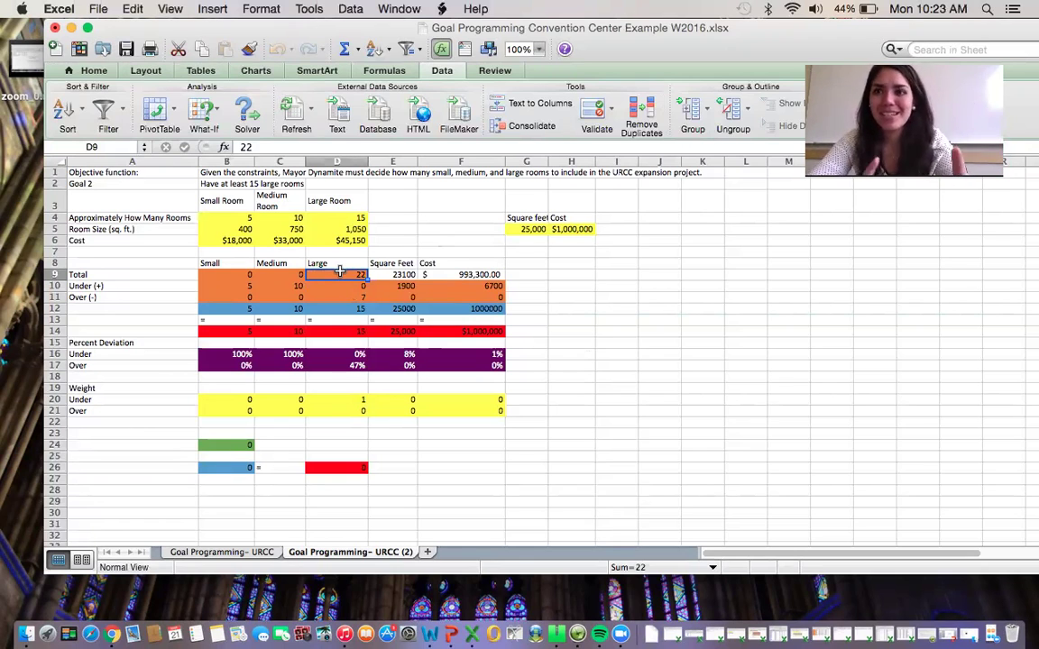
left_click(482, 476)
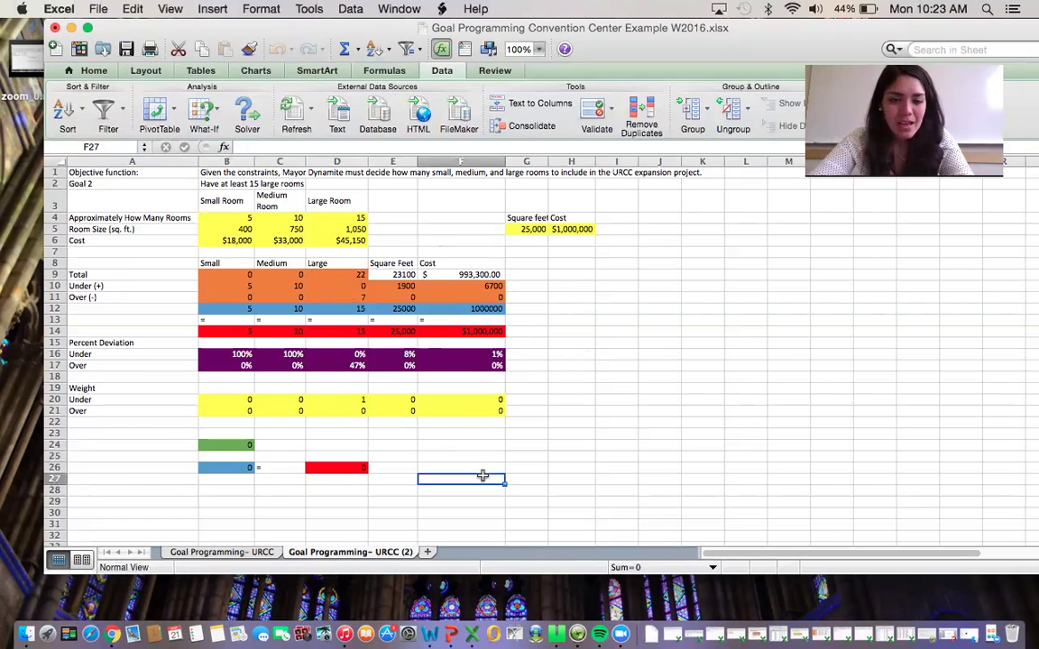
Try to duplicate the Goal Programming- URCC (2) sheet by moving it to the end of the workbook
right_click(372, 551)
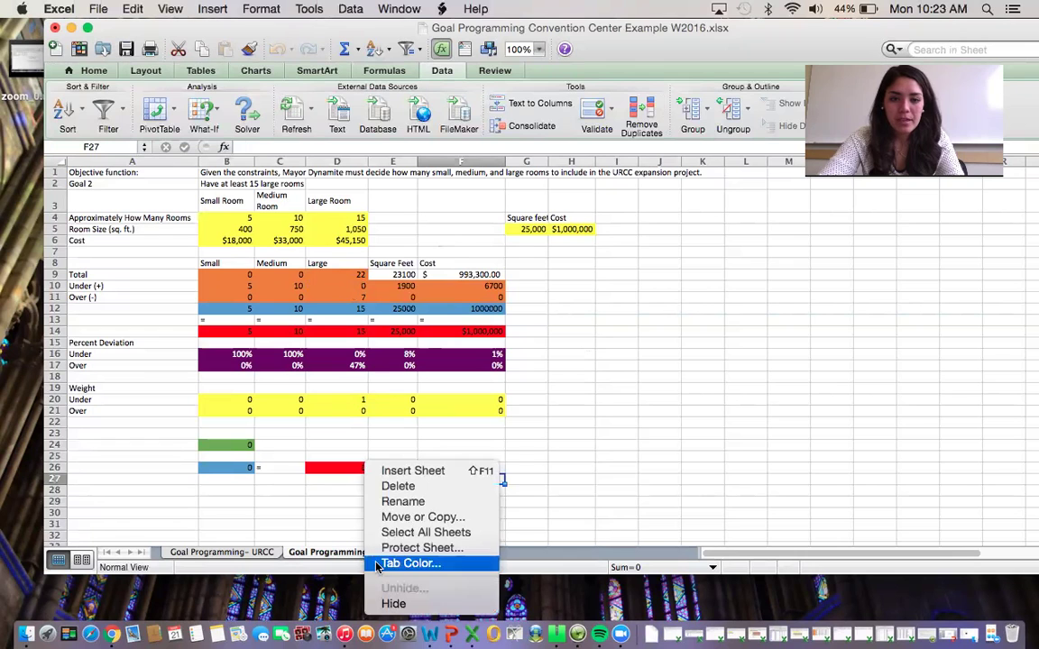
left_click(399, 518)
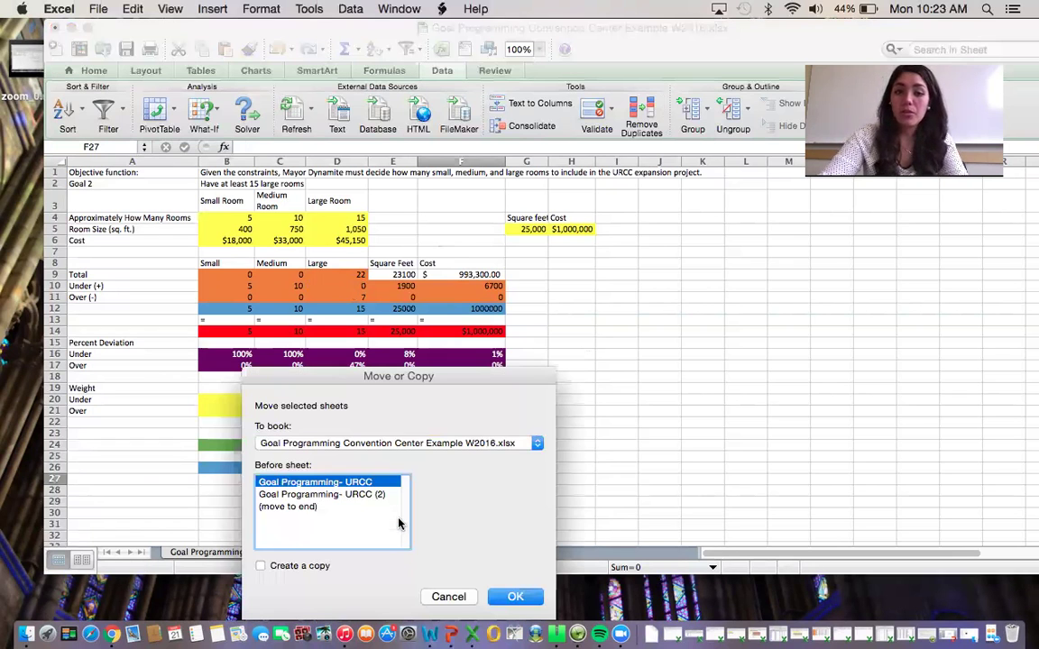
left_click(307, 507)
left_click(510, 596)
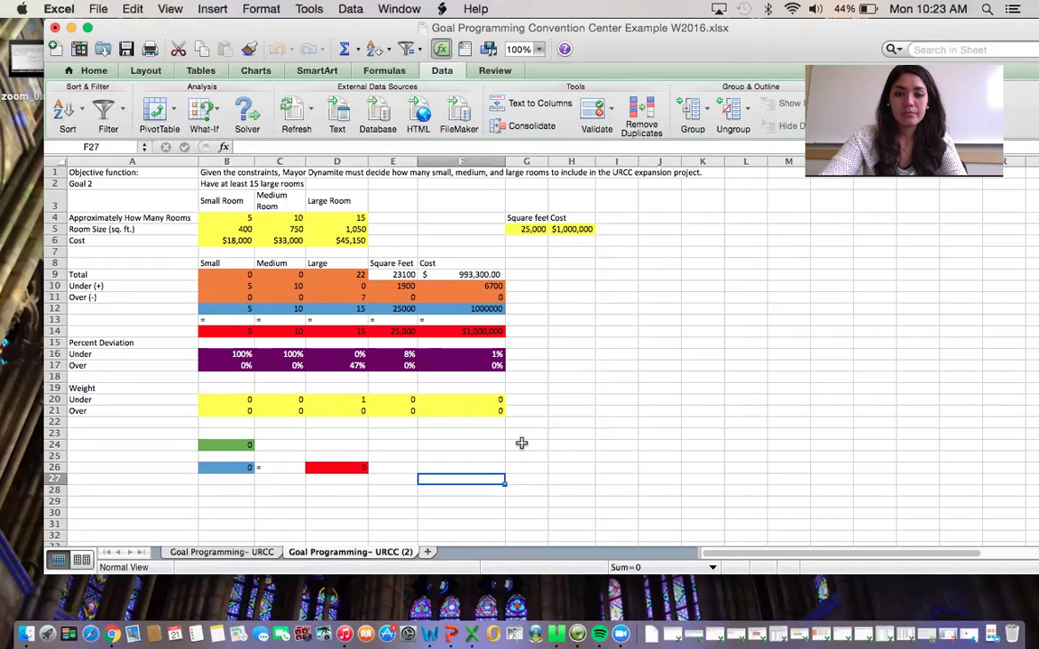
left_click(493, 523)
right_click(374, 553)
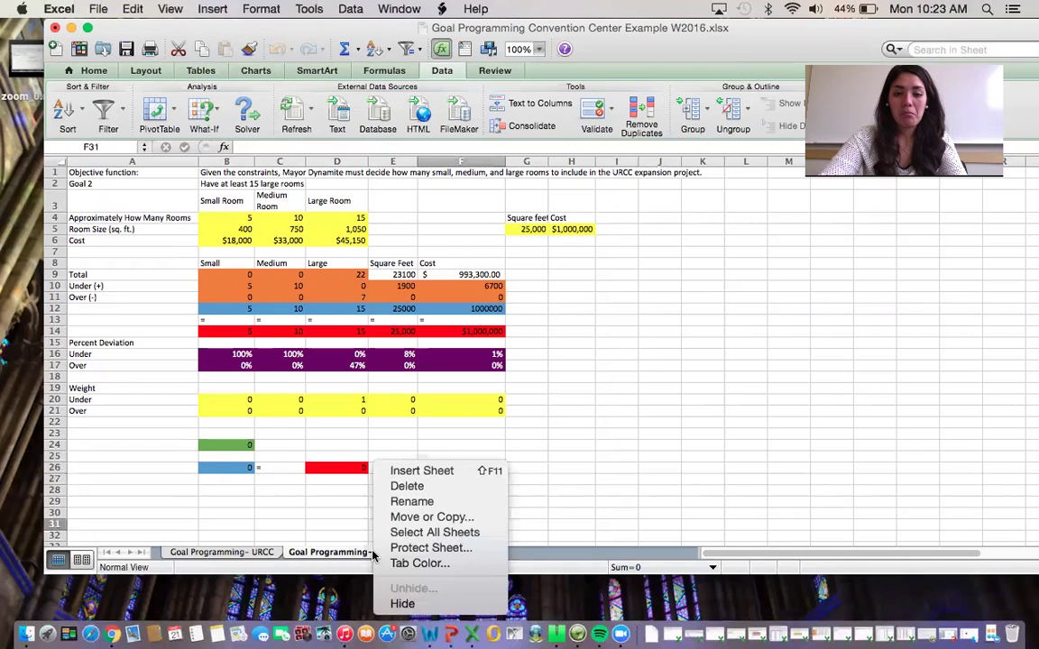
left_click(406, 517)
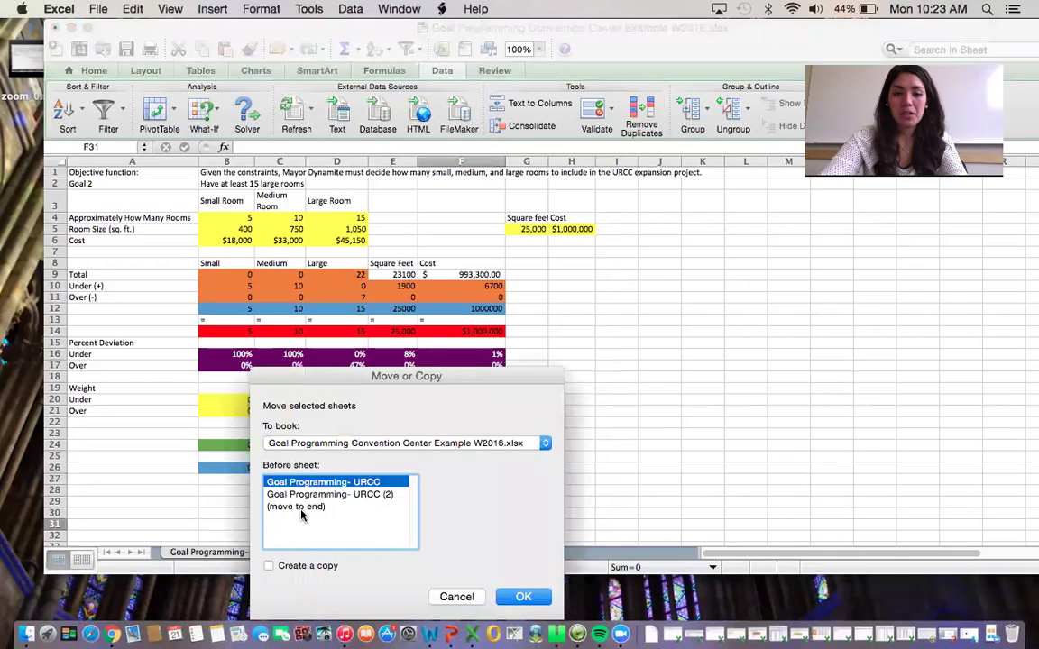
left_click(396, 506)
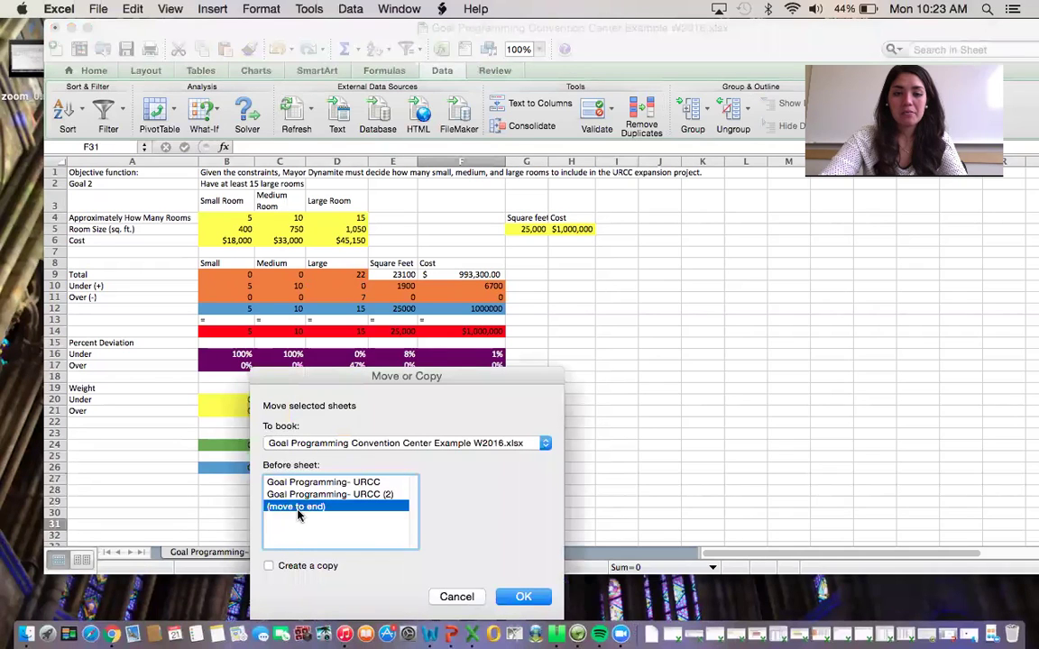
left_click(525, 597)
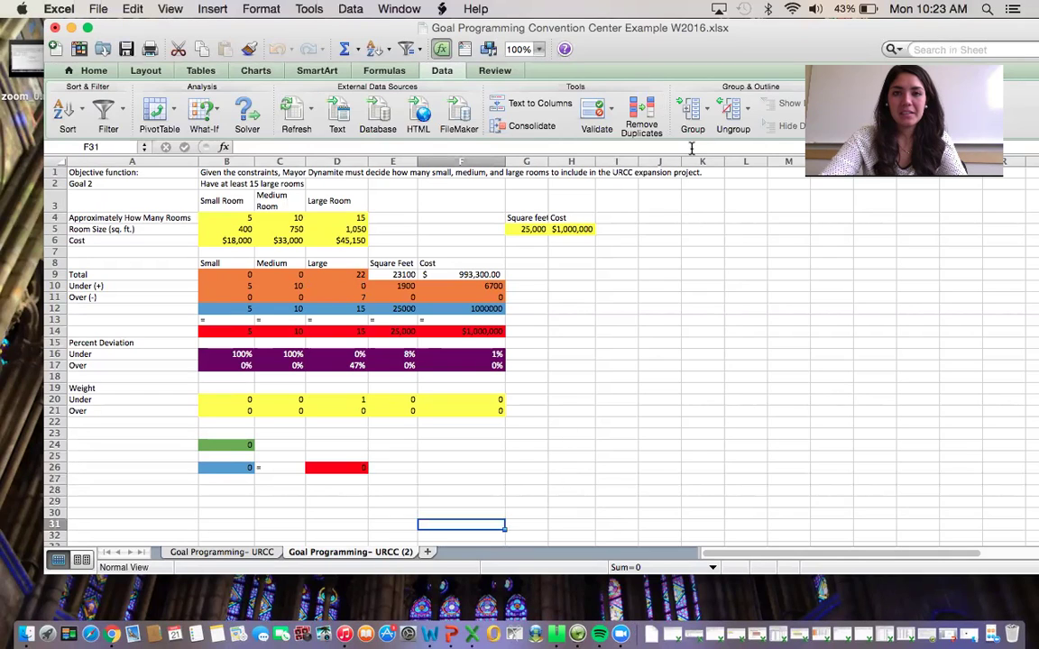
Create a copy of the Goal Programming- URCC (2) sheet at the end of the workbook
left_click_drag(743, 41, 704, 42)
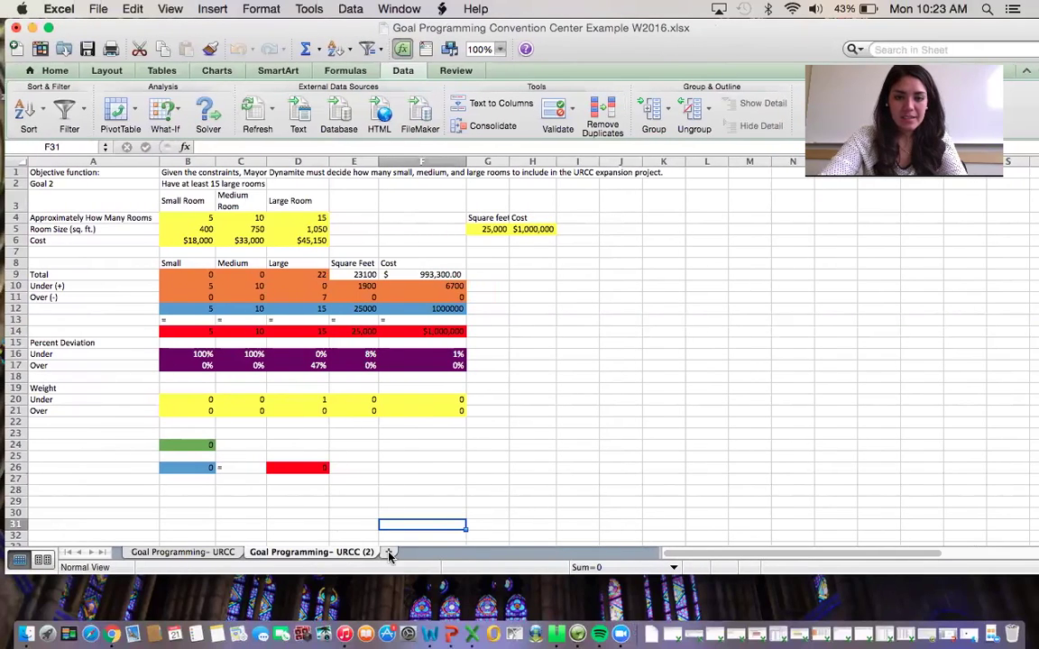
right_click(336, 555)
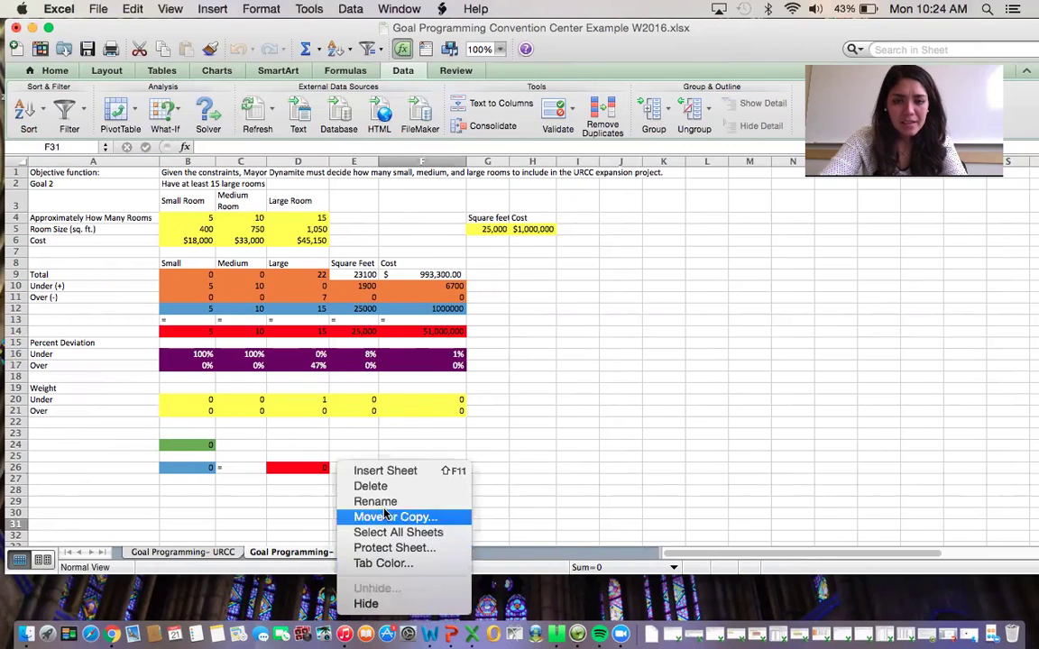
left_click(593, 419)
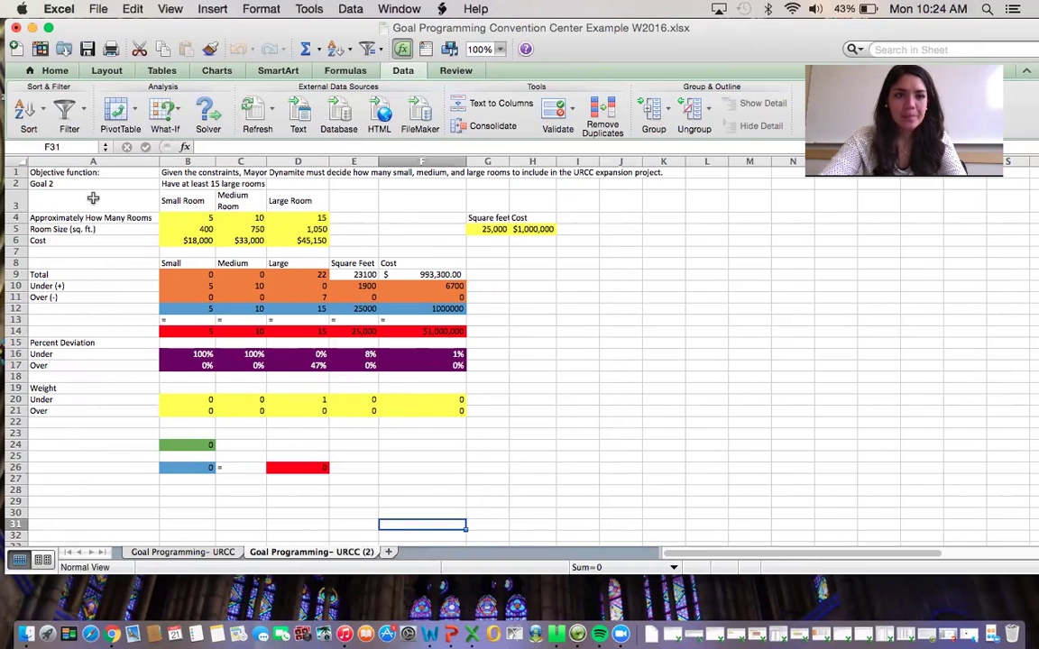
right_click(285, 560)
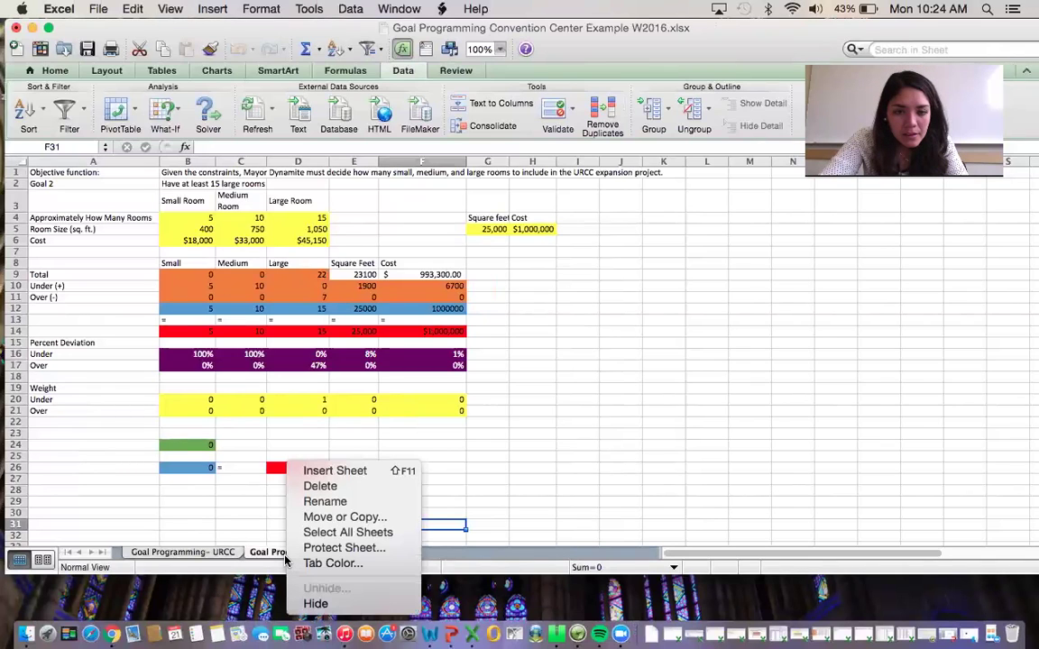
left_click(326, 517)
left_click(215, 506)
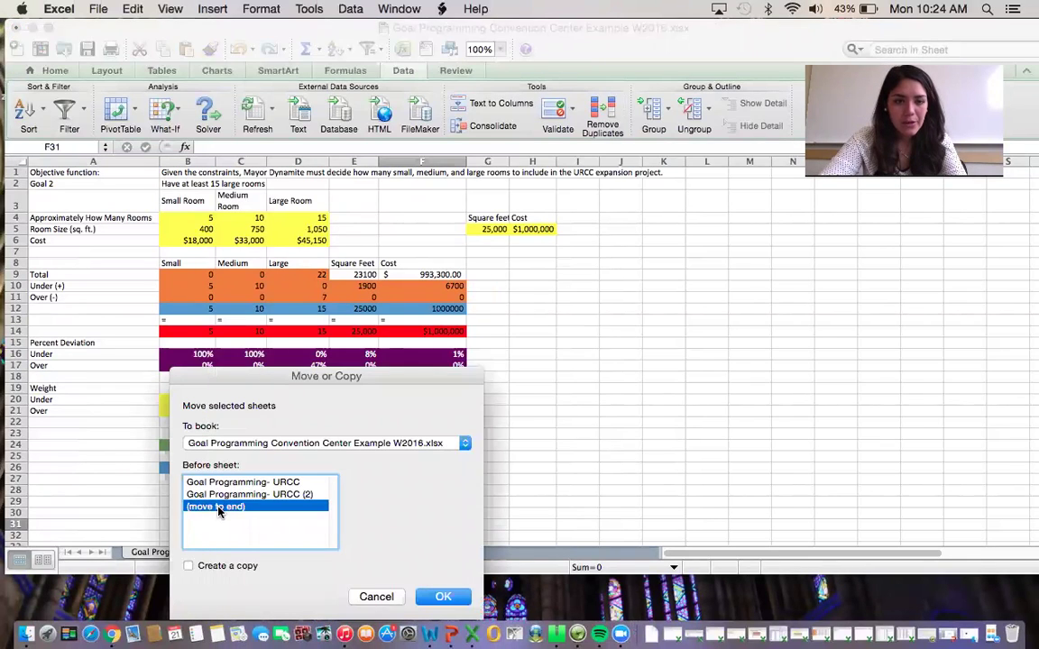
left_click(188, 565)
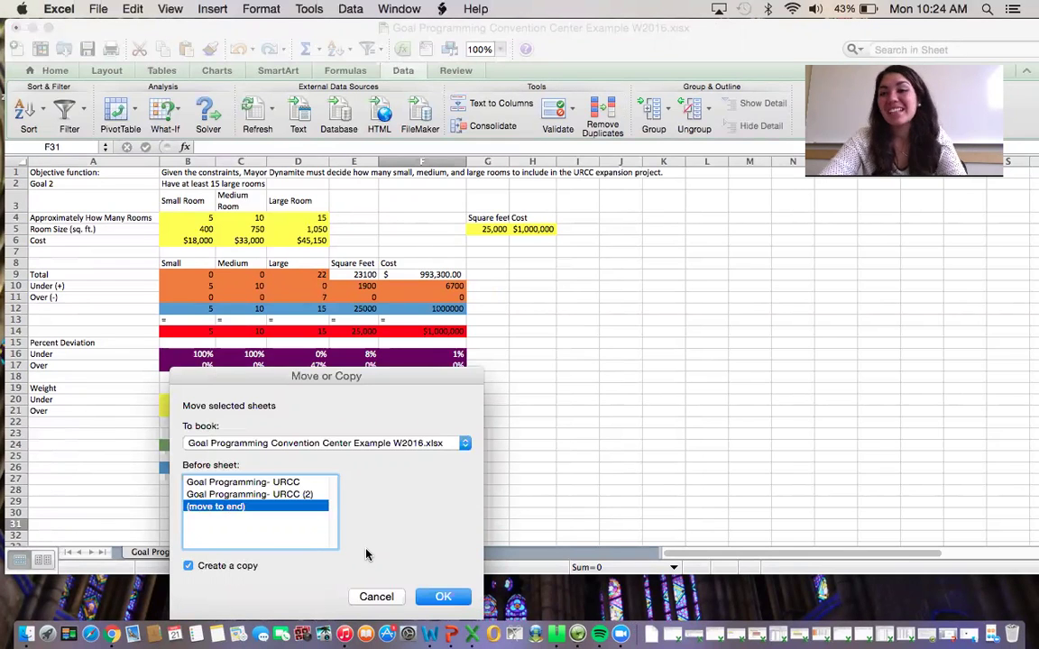
left_click(442, 596)
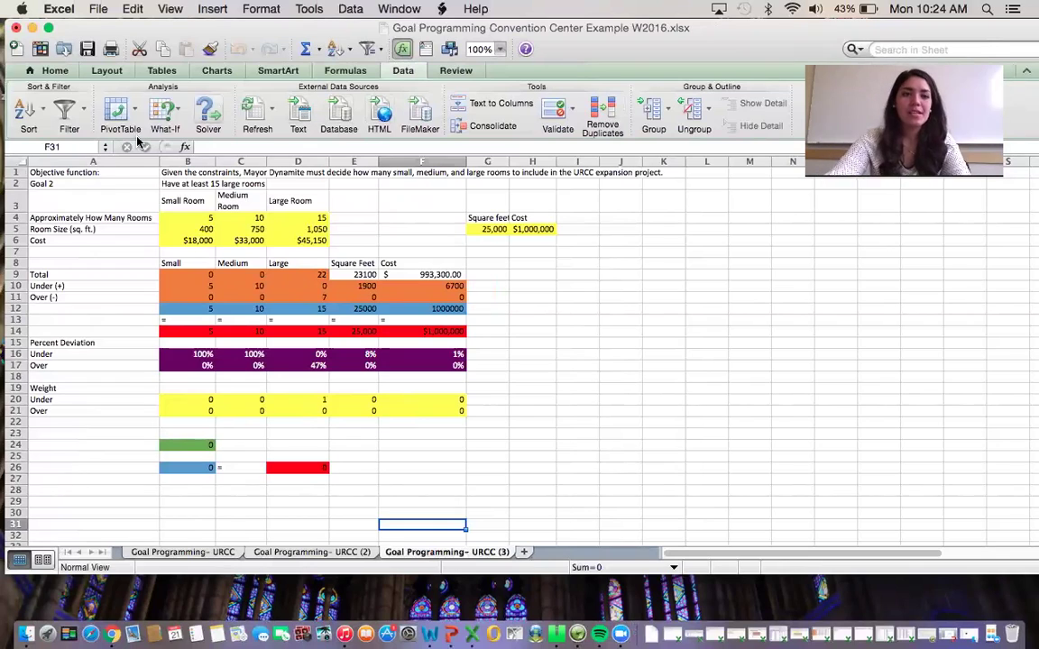
Enter Goal 3 in A2 and the description "5 small conference rooms, 10 medium, approximately 25,000 square feet" in B2
left_click(112, 183)
type("Goal")
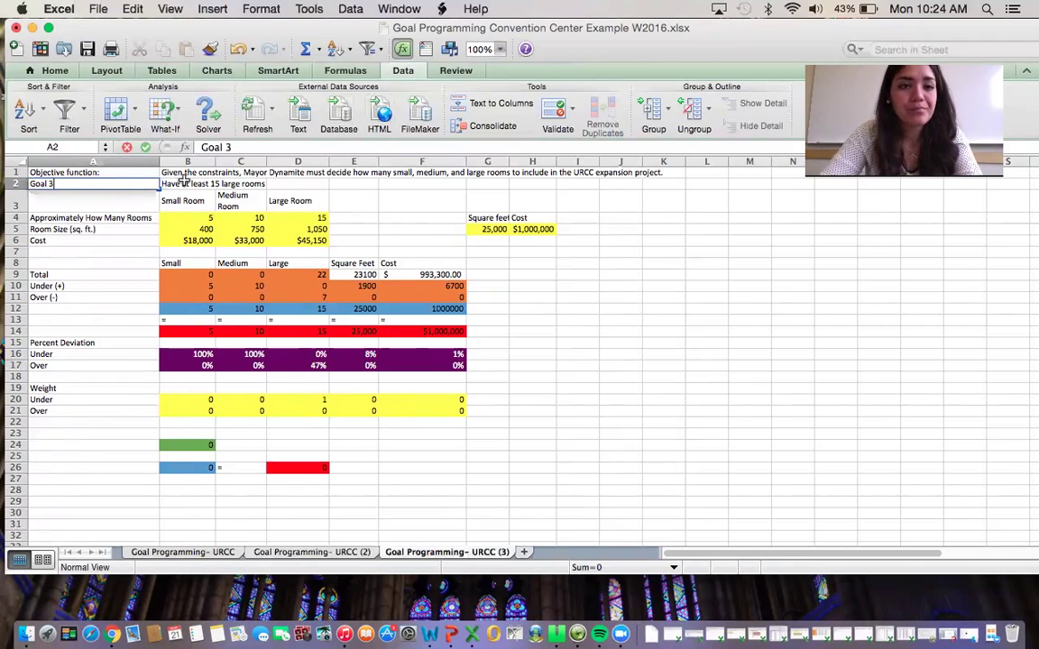
left_click(180, 183)
key("BackSpace")
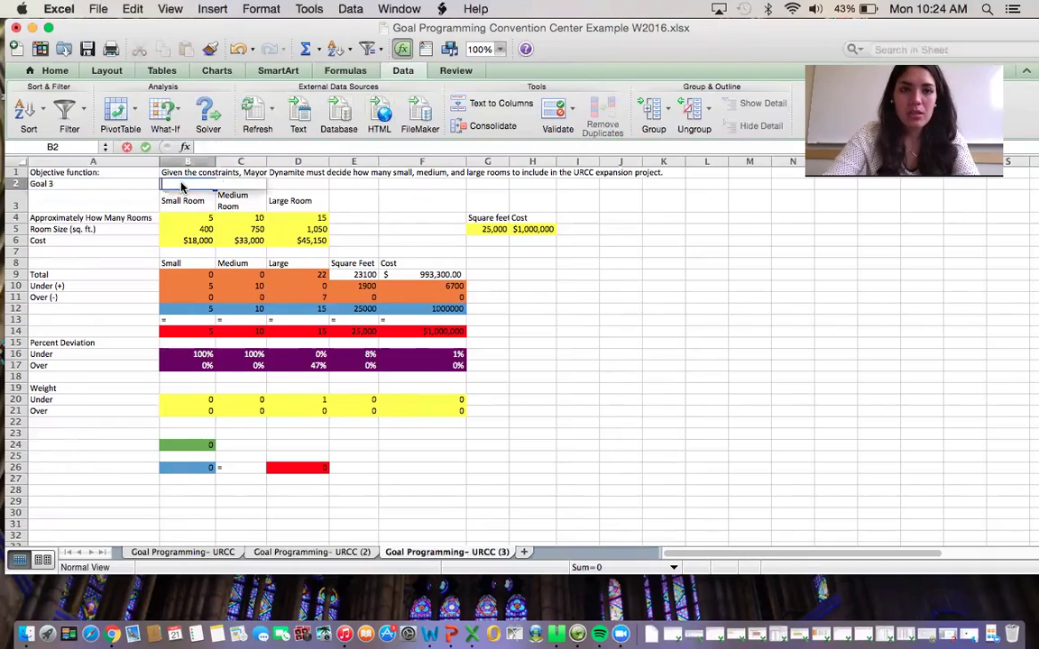
left_click_drag(271, 34, 322, 210)
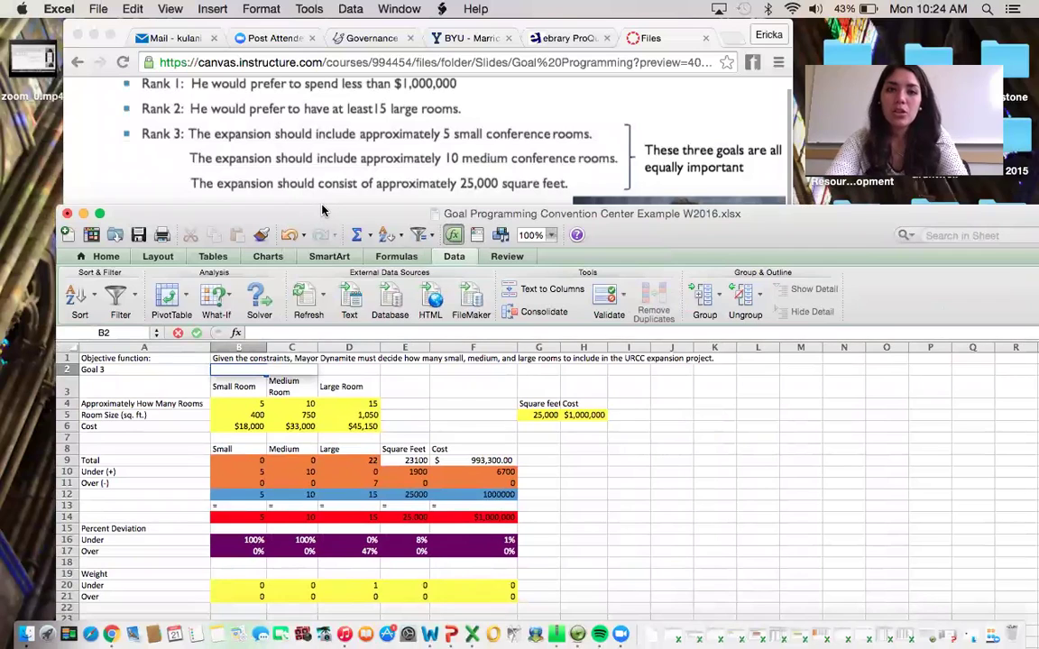
type("5")
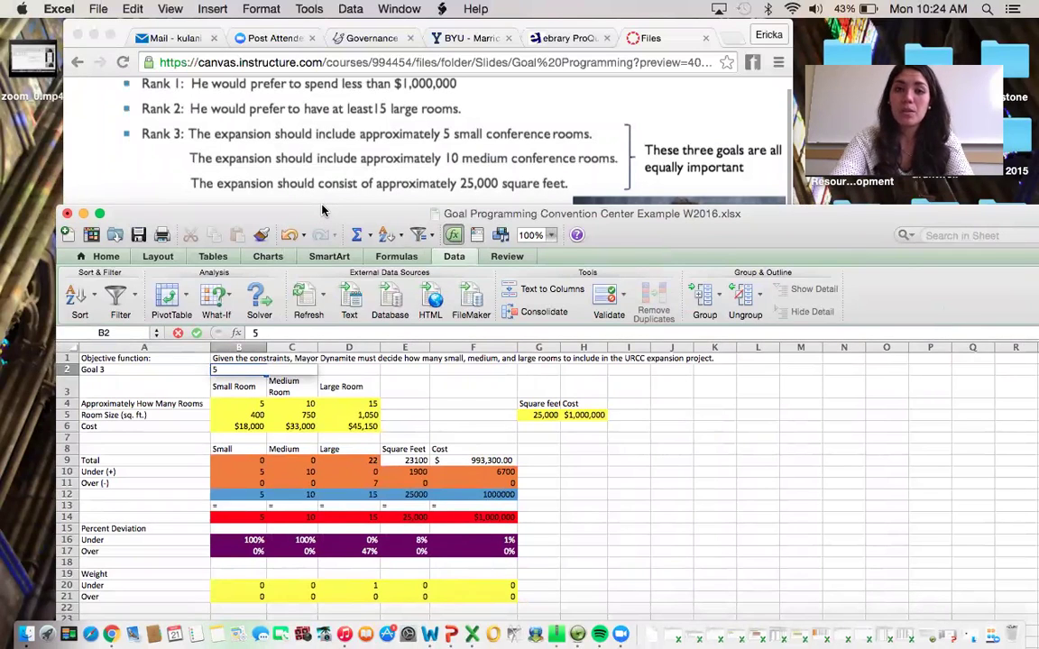
type(" small conference rooms, ")
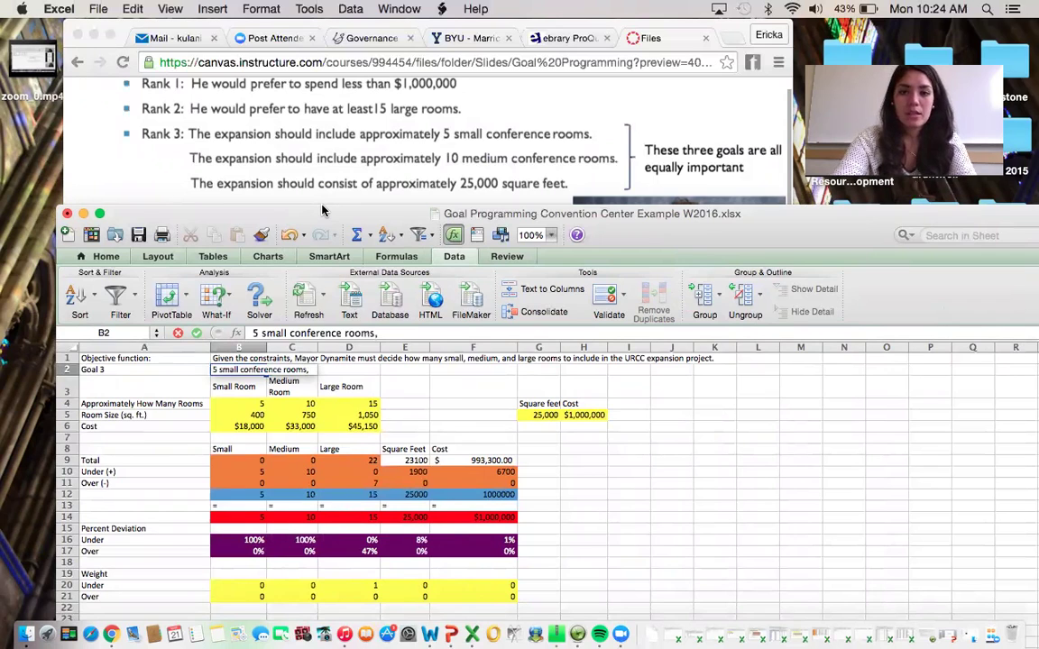
type("10 medium, ap")
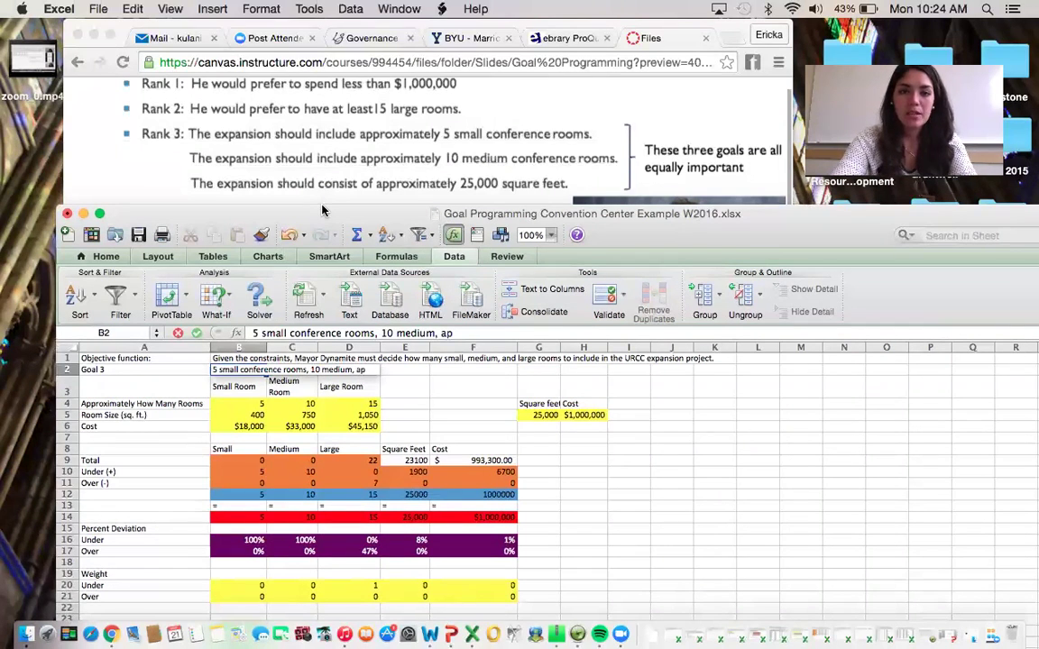
type("proxi")
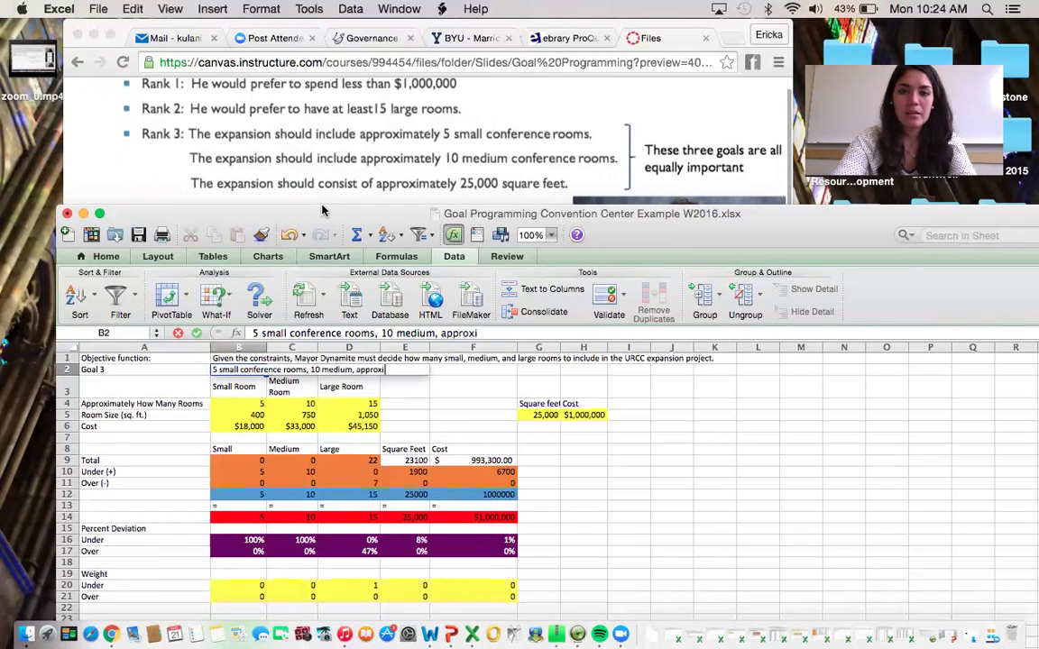
type("mately 25,")
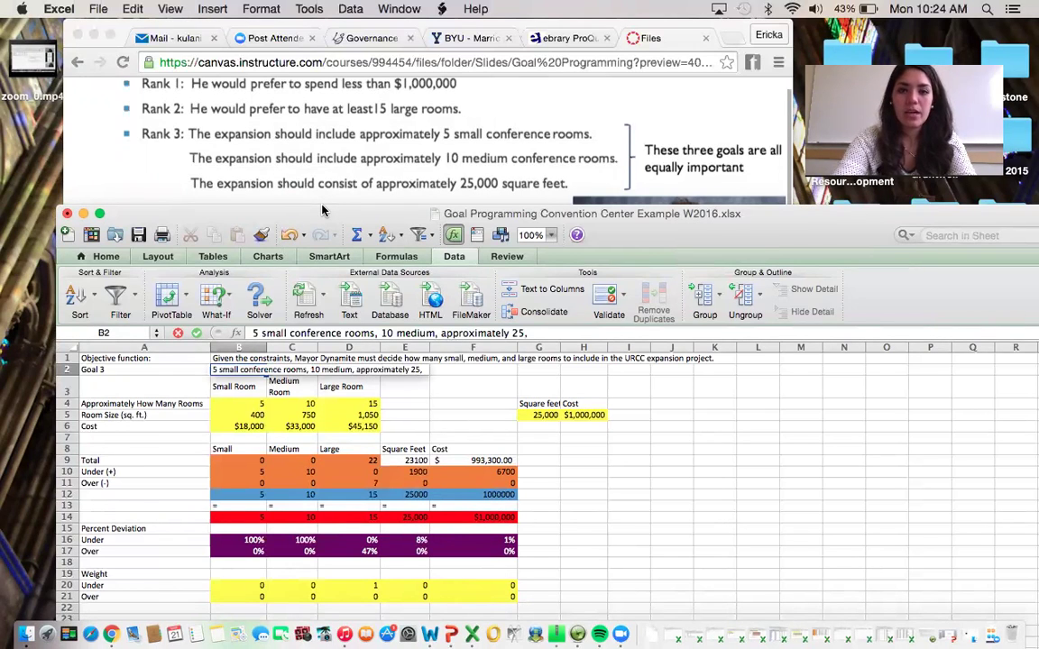
type("000 square ffe")
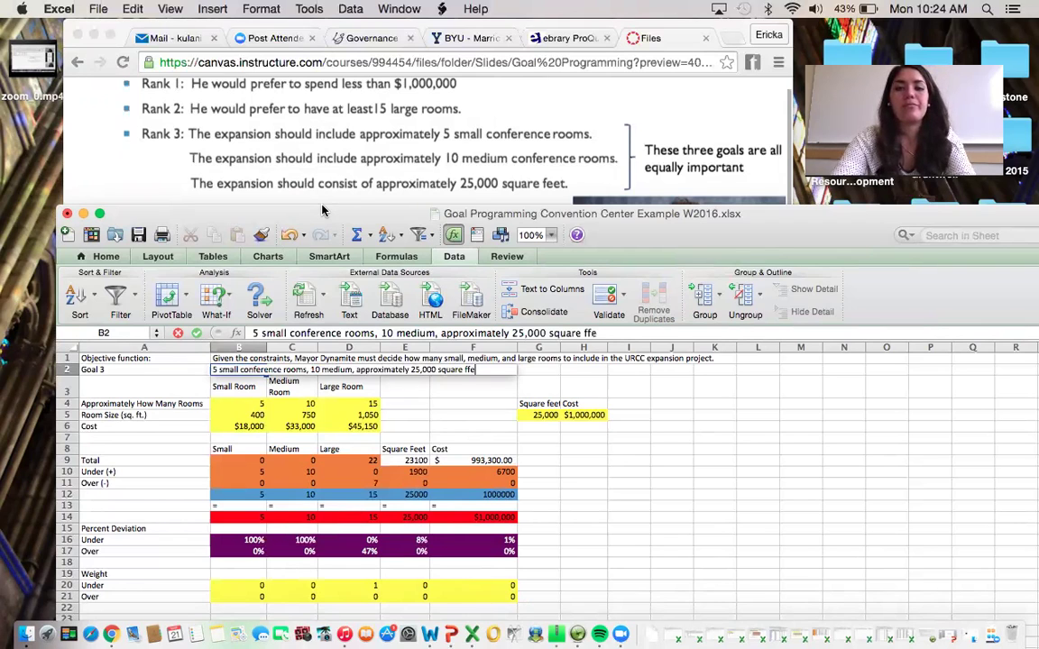
key("BackSpace")
key("BackSpace")
type("eet")
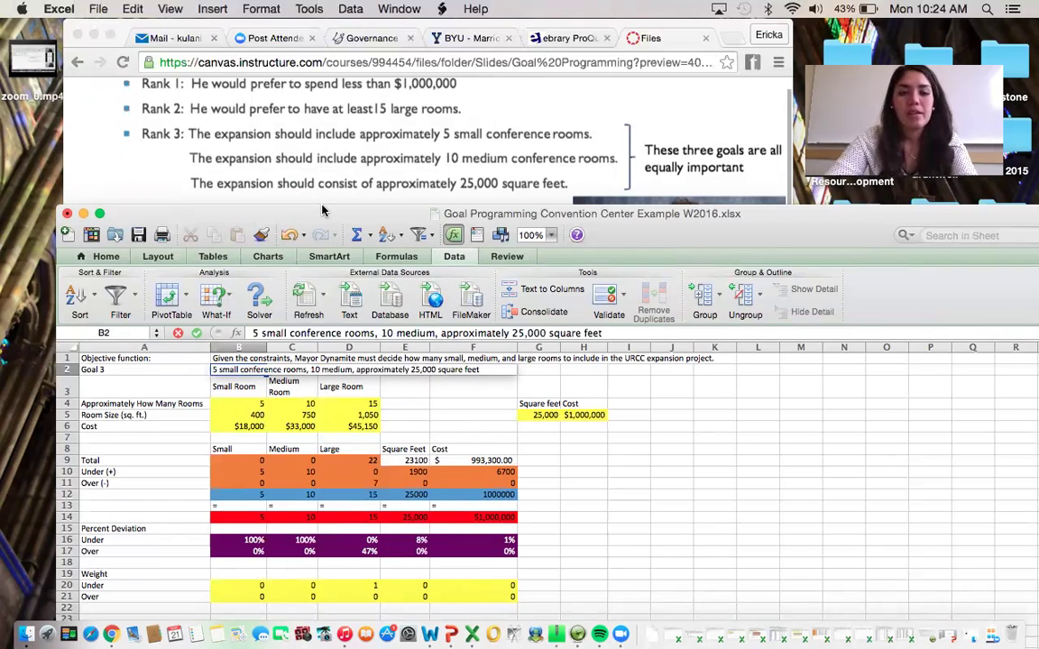
double_click(320, 213)
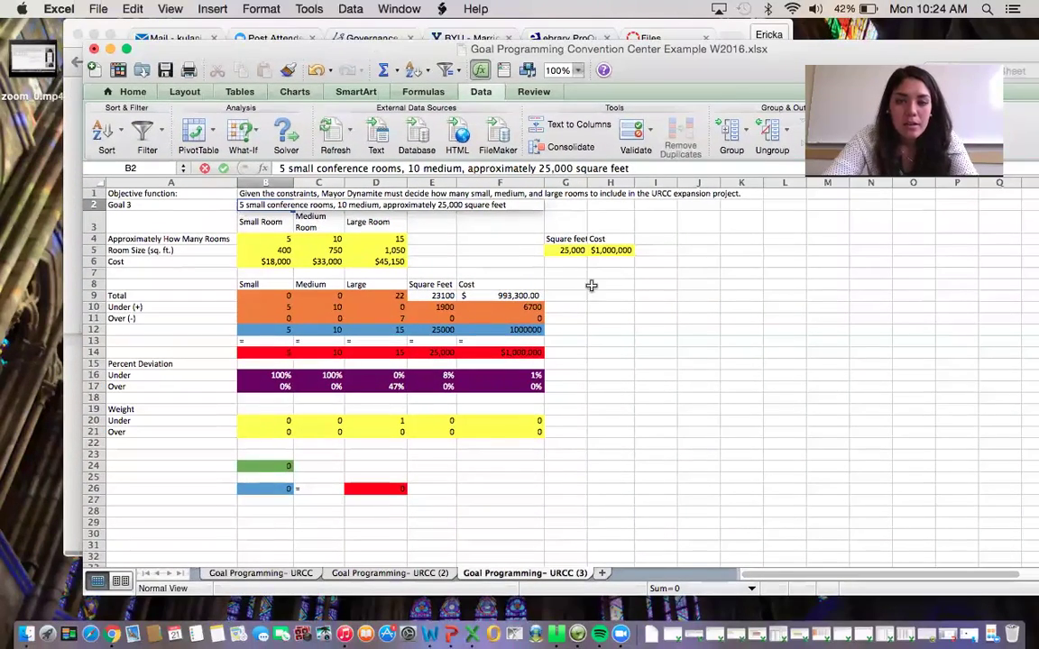
left_click(658, 386)
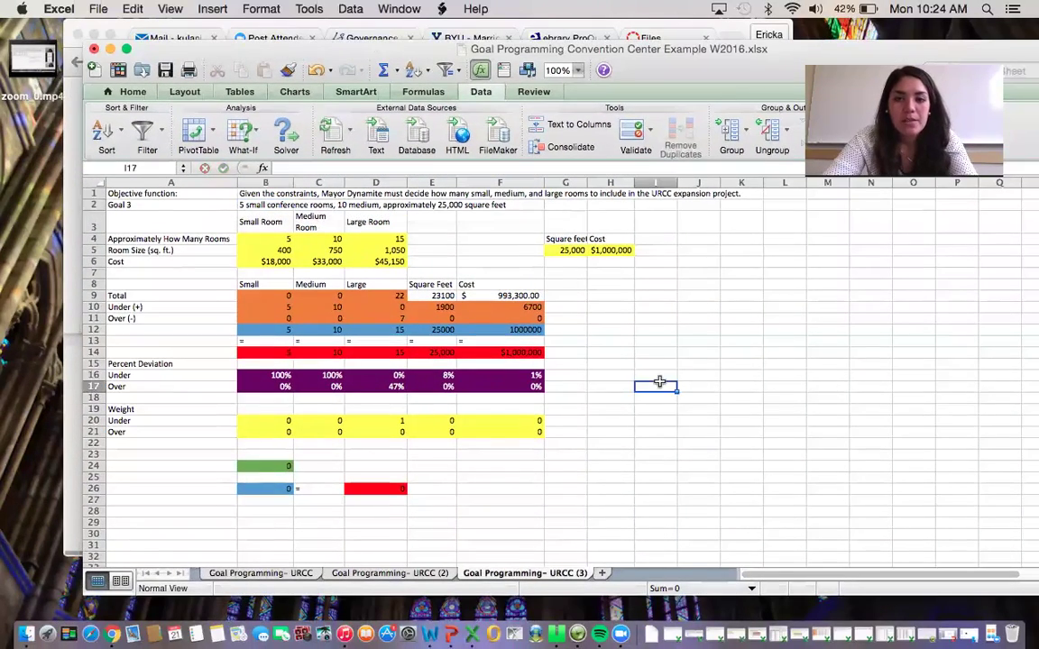
Add a constraint row for the large-room goal with =D10 in B27, an equals sign in C27 and 0 in D27
left_click(262, 502)
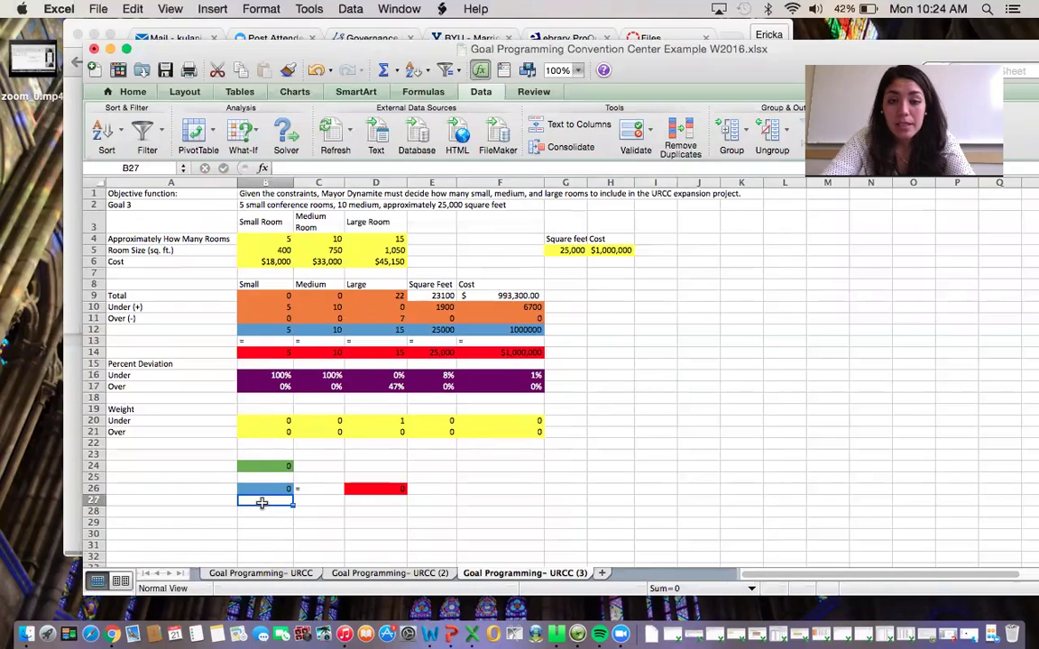
type("=")
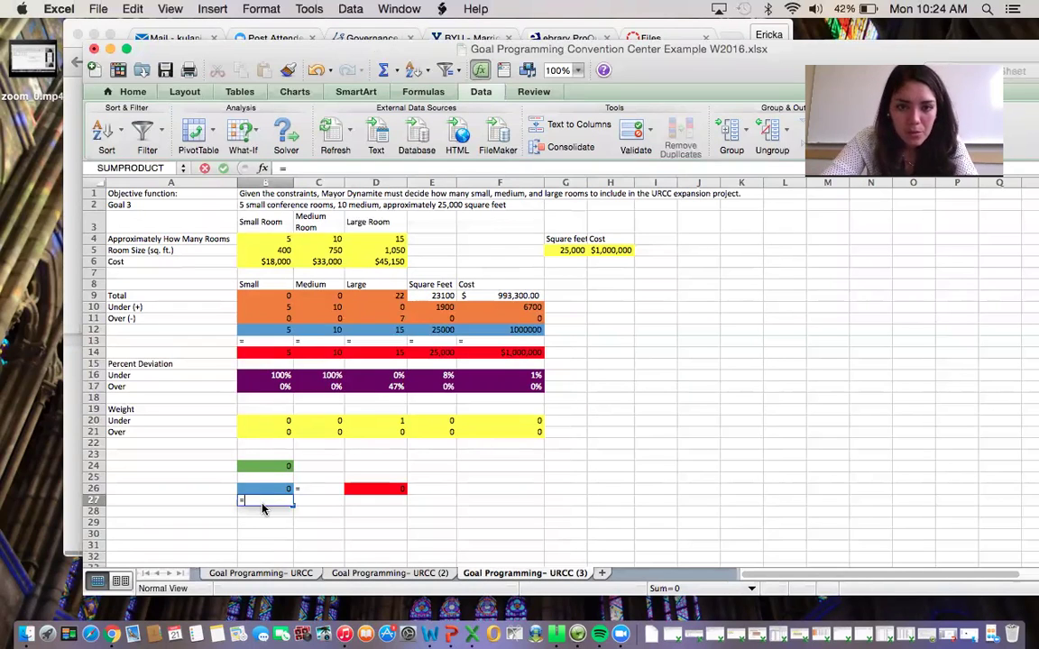
left_click(379, 309)
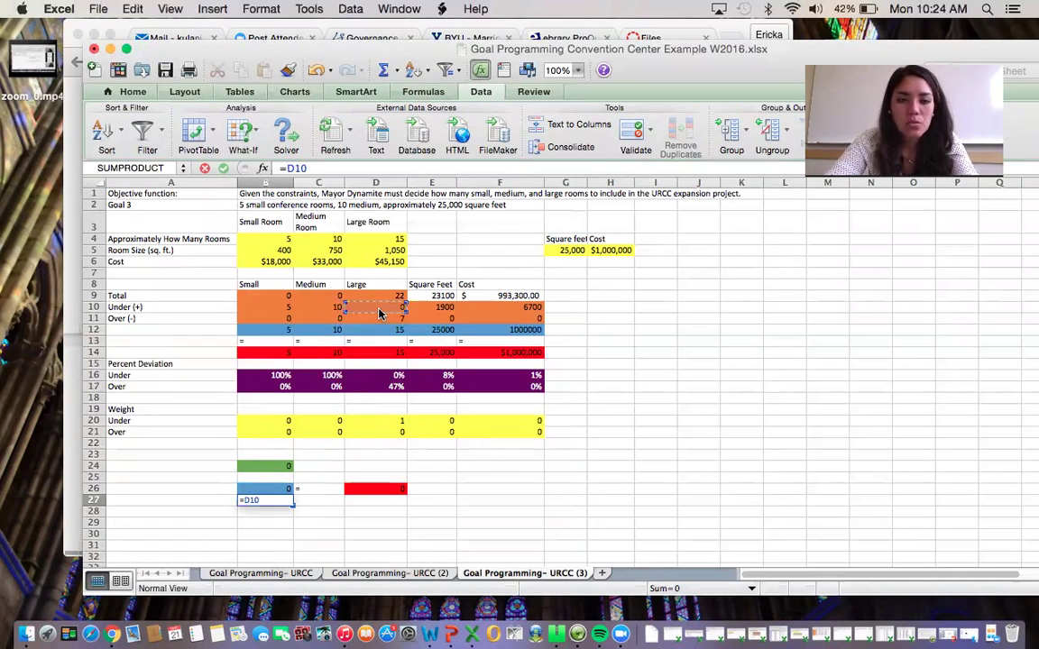
key("Escape")
left_click(282, 489)
left_click(278, 499)
left_click(311, 500)
type("=")
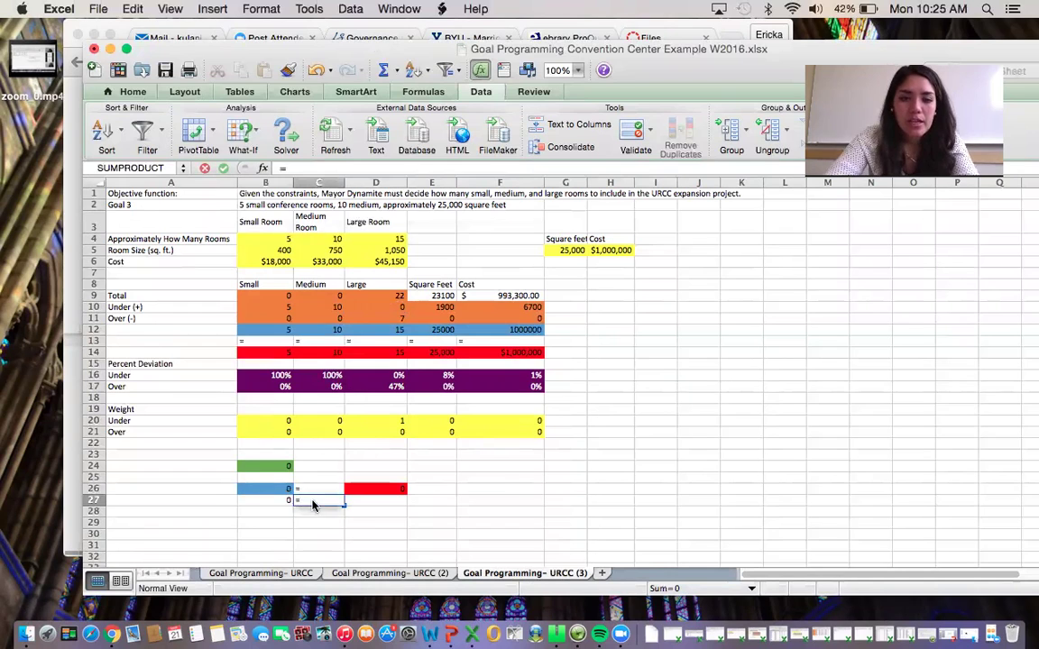
key("Return")
left_click(373, 500)
type("0")
key("Return")
Fill B27 with blue and D27 with red to match the constraint row above
left_click(284, 500)
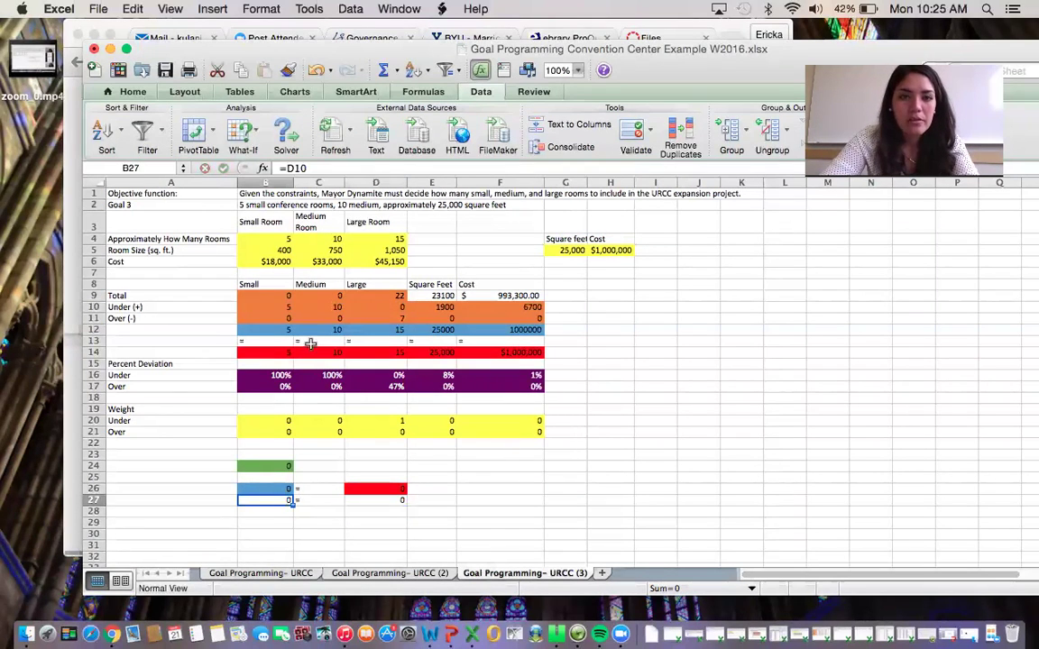
left_click(130, 91)
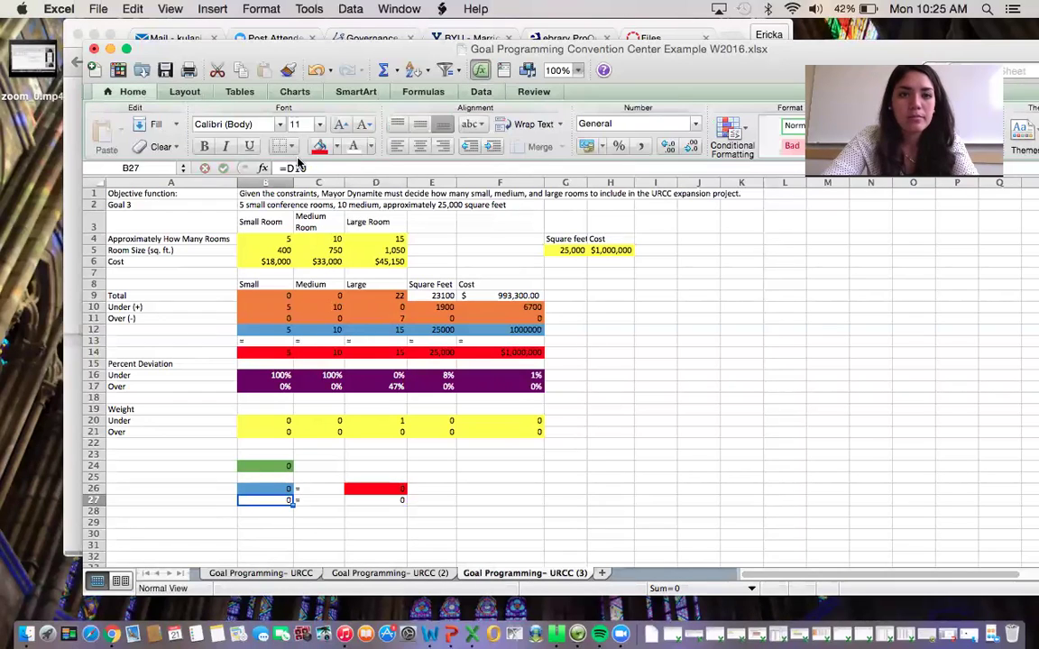
left_click(336, 146)
left_click(323, 162)
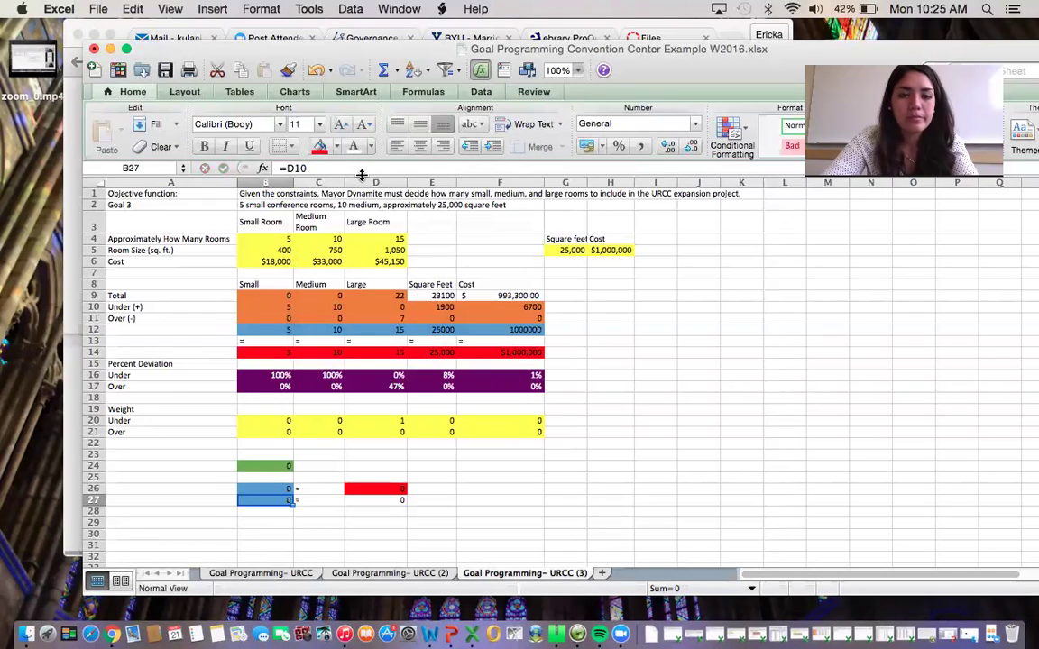
left_click(378, 499)
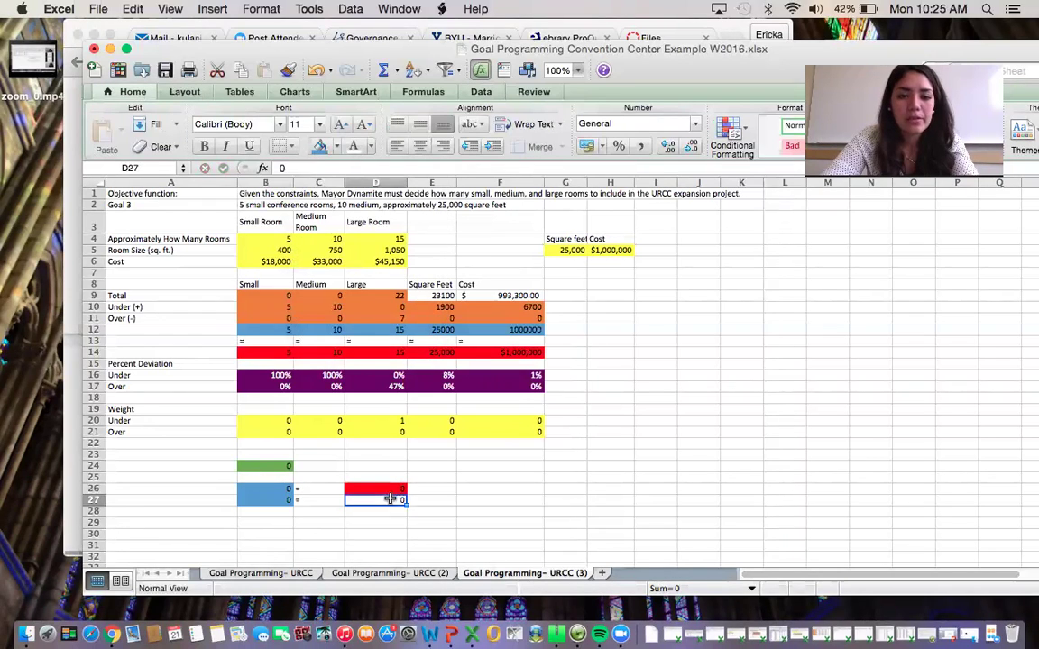
left_click(336, 146)
left_click(327, 263)
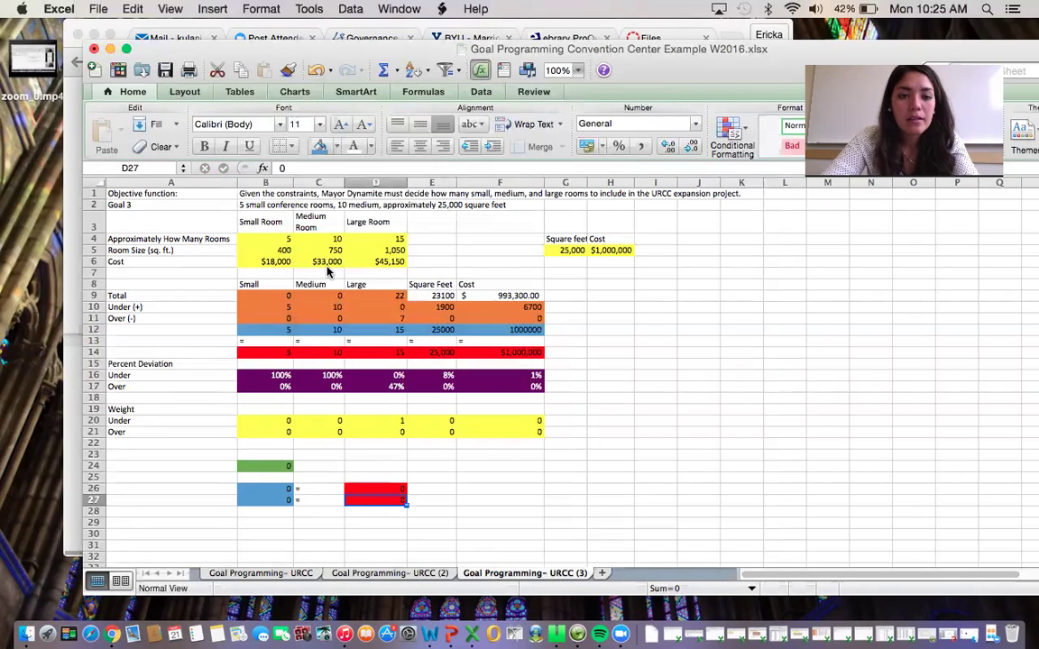
left_click(544, 525)
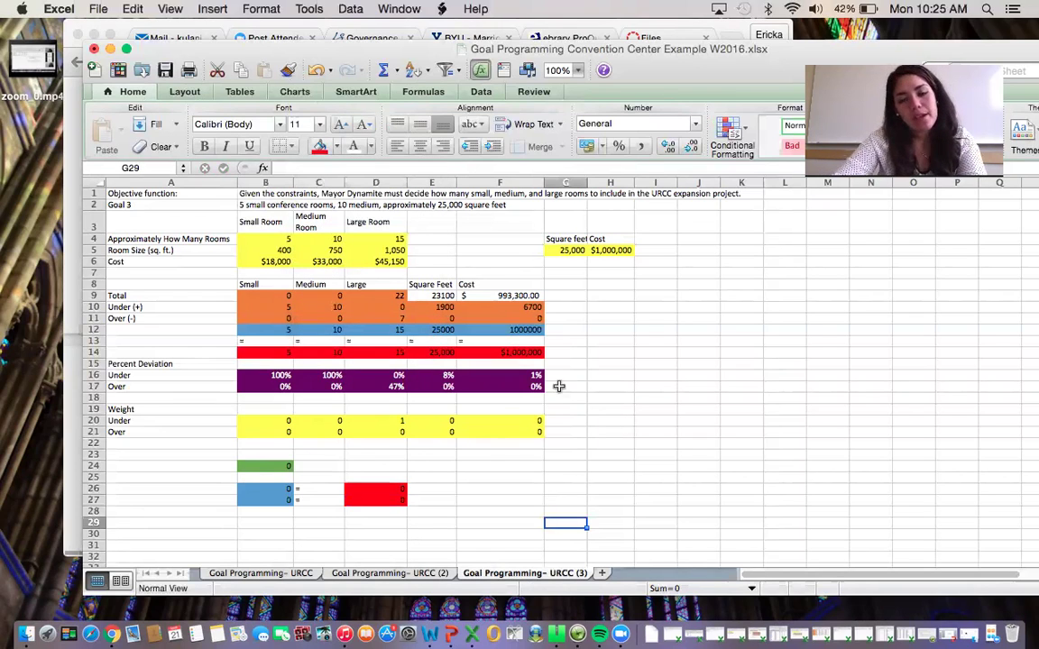
Set the under weight for large rooms in D20 to 0
left_click(401, 420)
type("0")
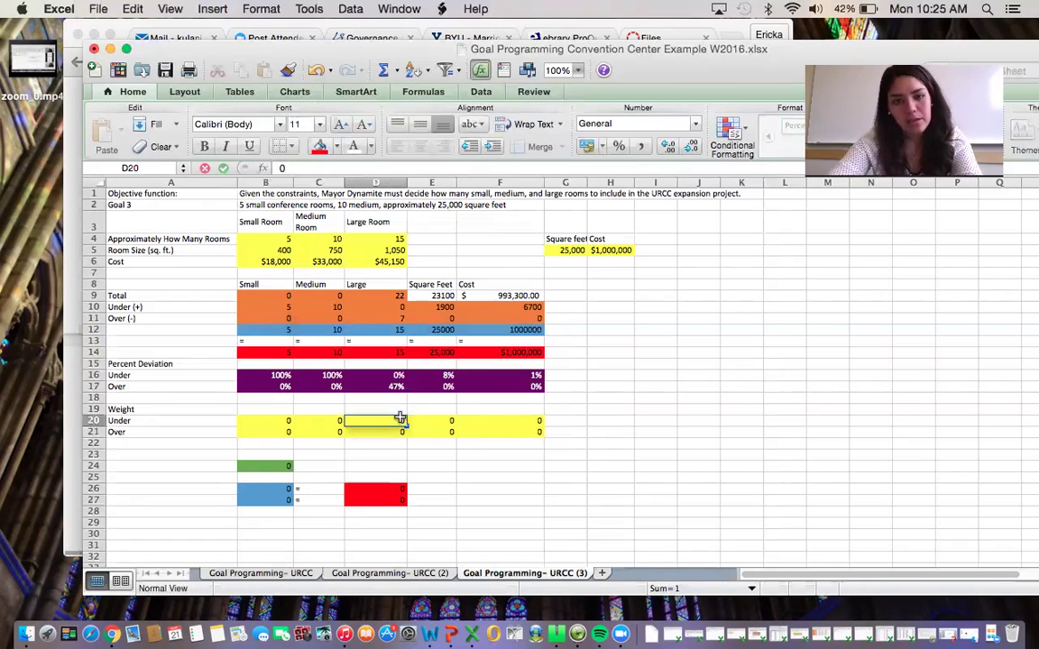
left_click(473, 479)
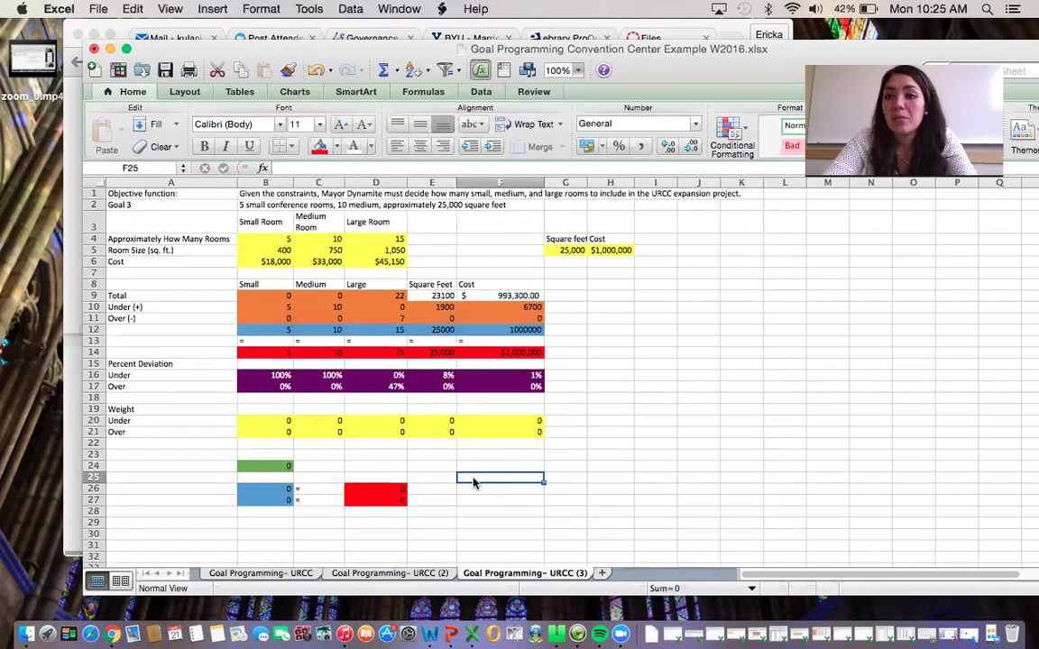
Set the under weights for small rooms, medium rooms and square feet in B20, C20 and E20 to 1
left_click(282, 421)
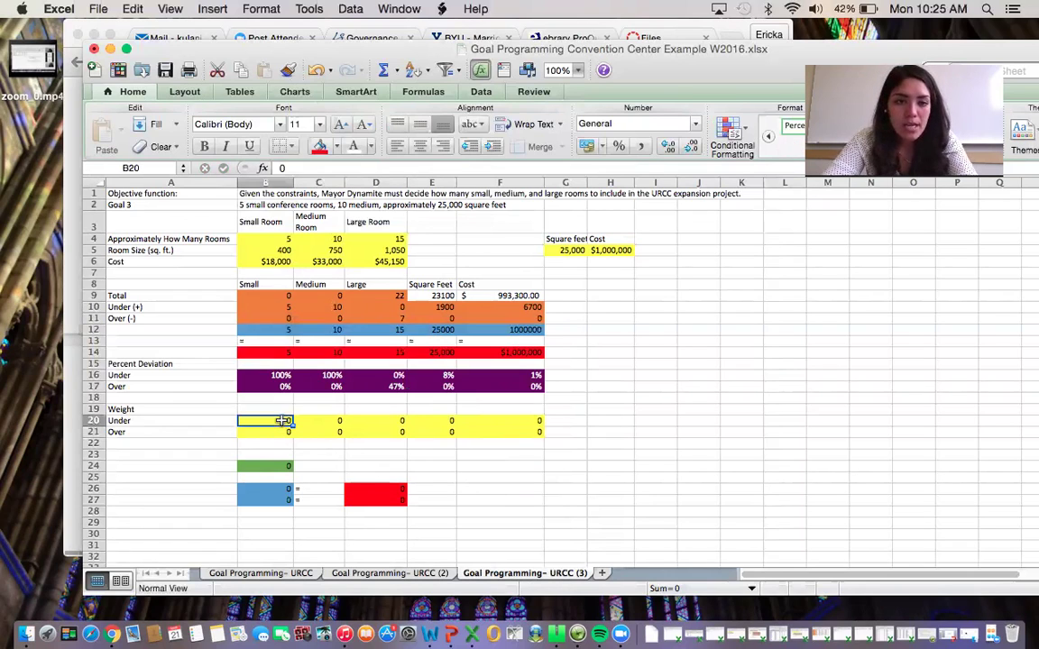
type("1")
key("Tab")
type("1")
key("Tab")
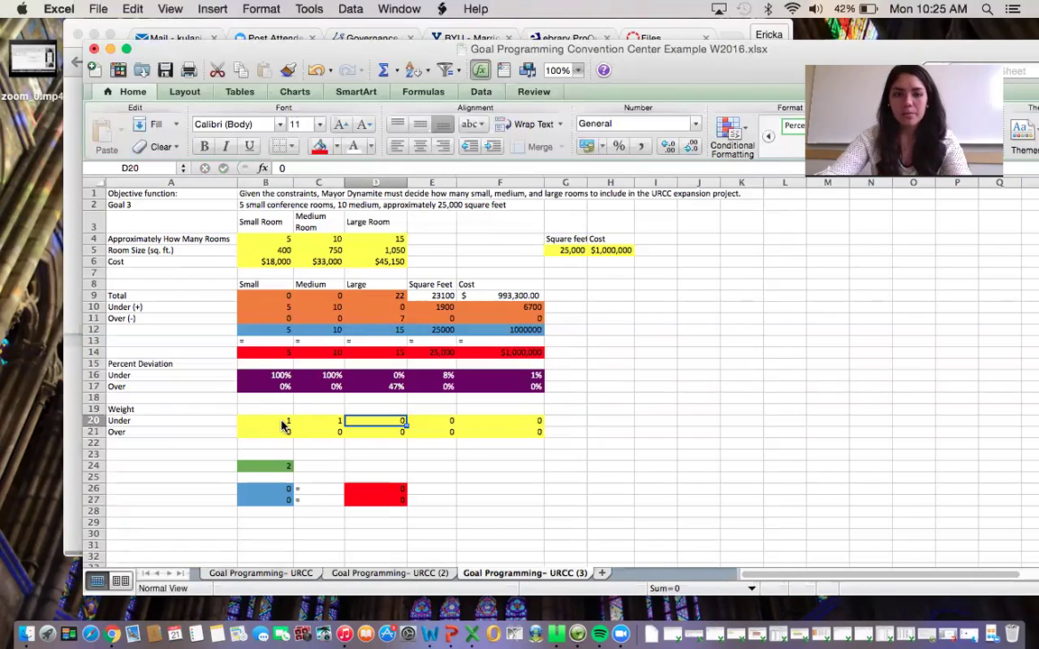
left_click(425, 420)
type("1")
key("Return")
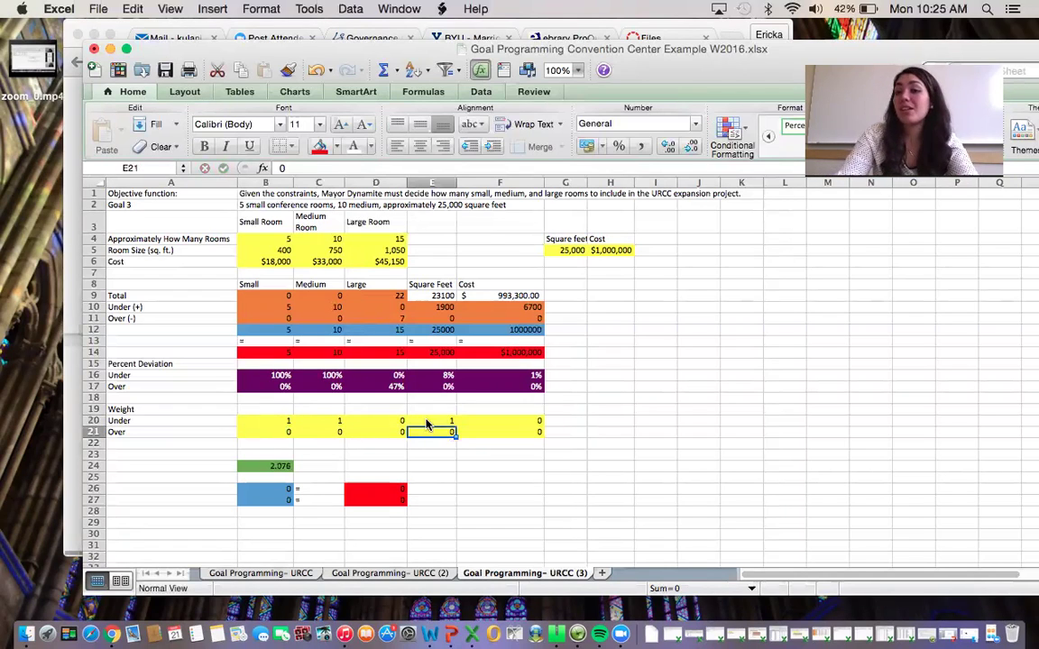
Set the over weight for square feet in E21 to 1
type("1")
key("Return")
left_click(509, 485)
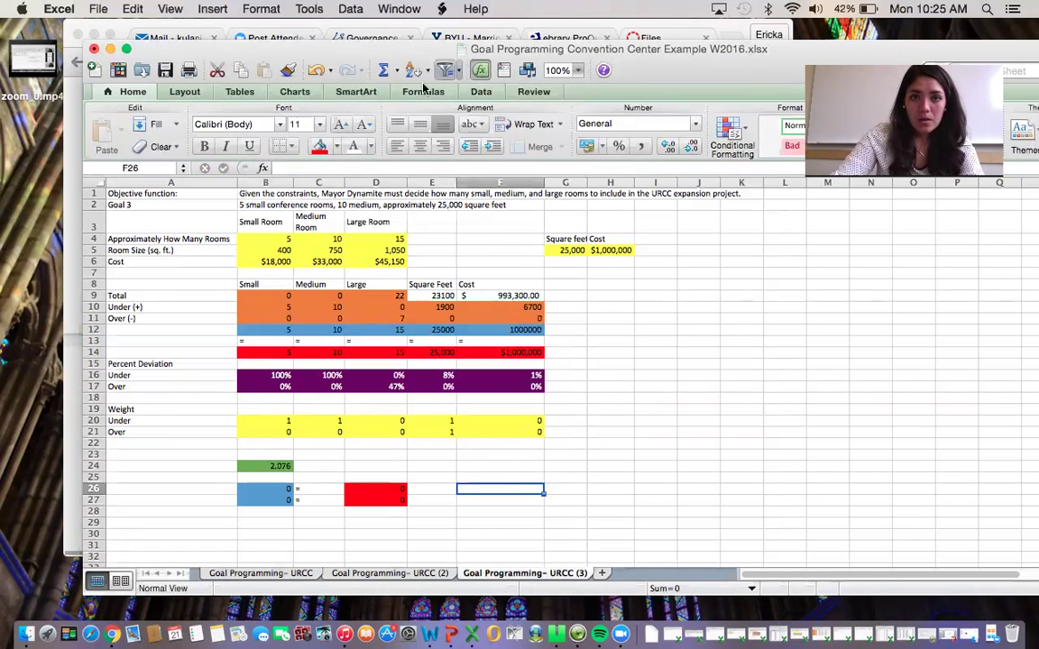
Add the constraint $B$27 = $D$27 to the Solver model and solve it, keeping the Solver solution
left_click(478, 95)
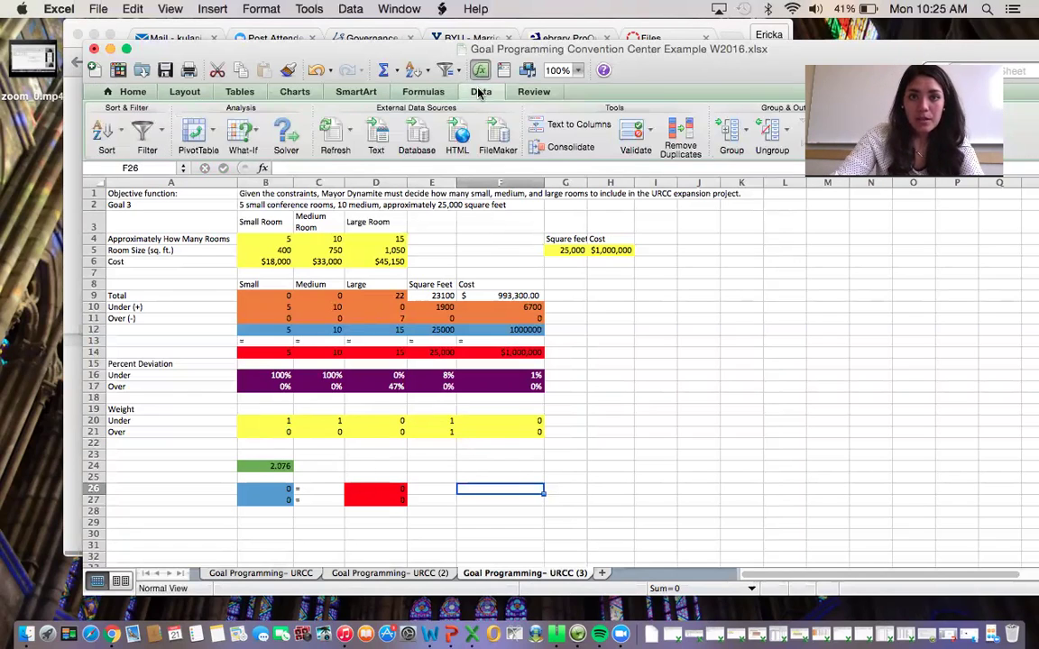
left_click(285, 134)
left_click(630, 246)
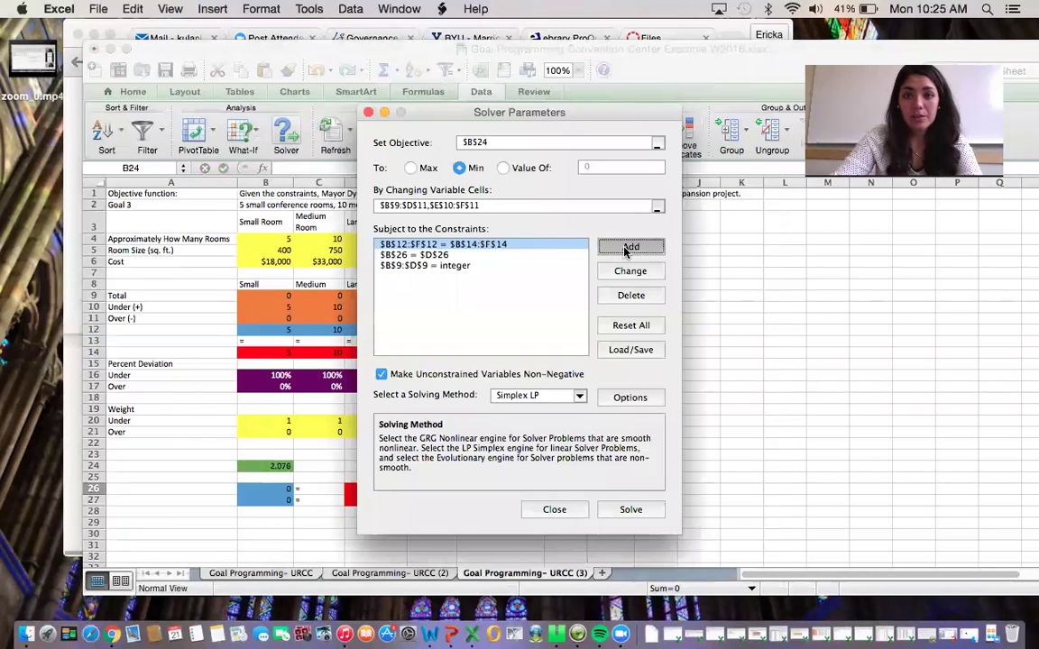
left_click(279, 499)
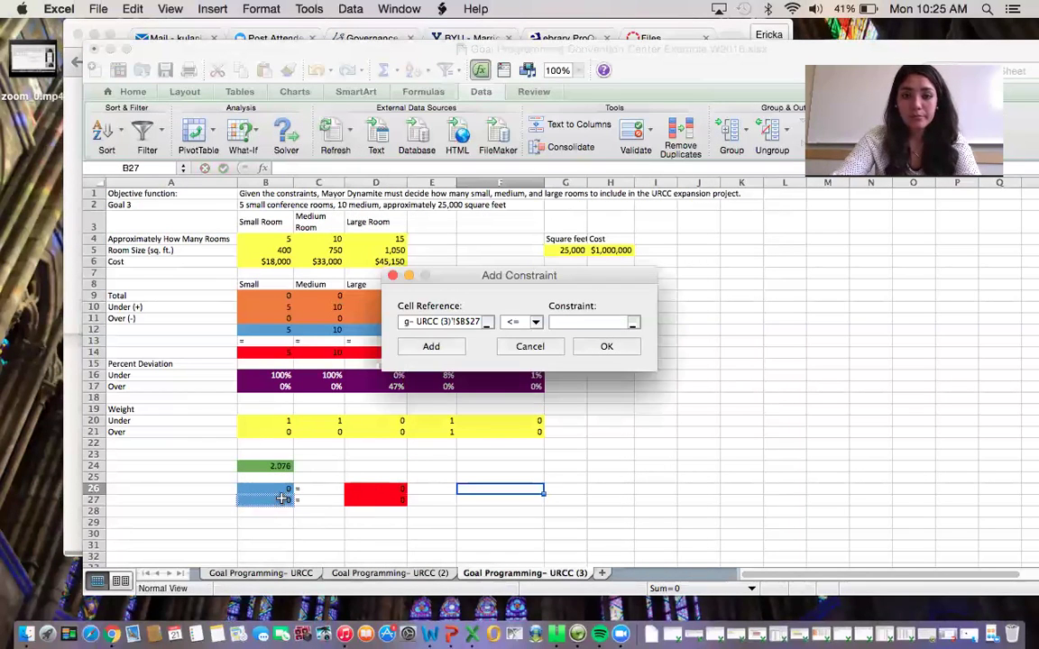
left_click(535, 322)
left_click(518, 348)
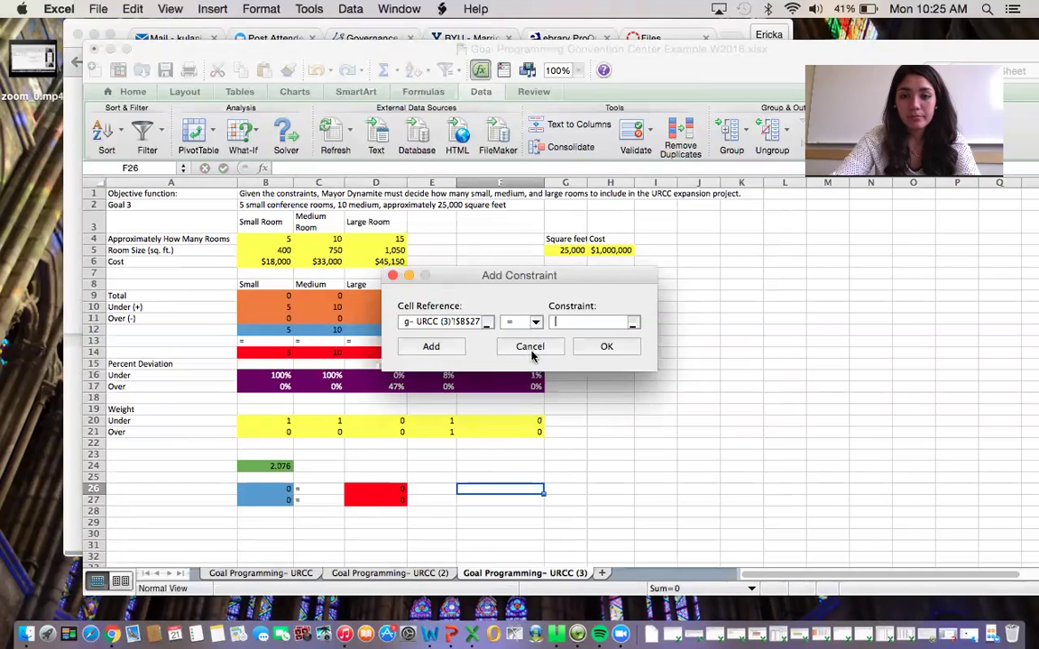
left_click(369, 499)
left_click(605, 345)
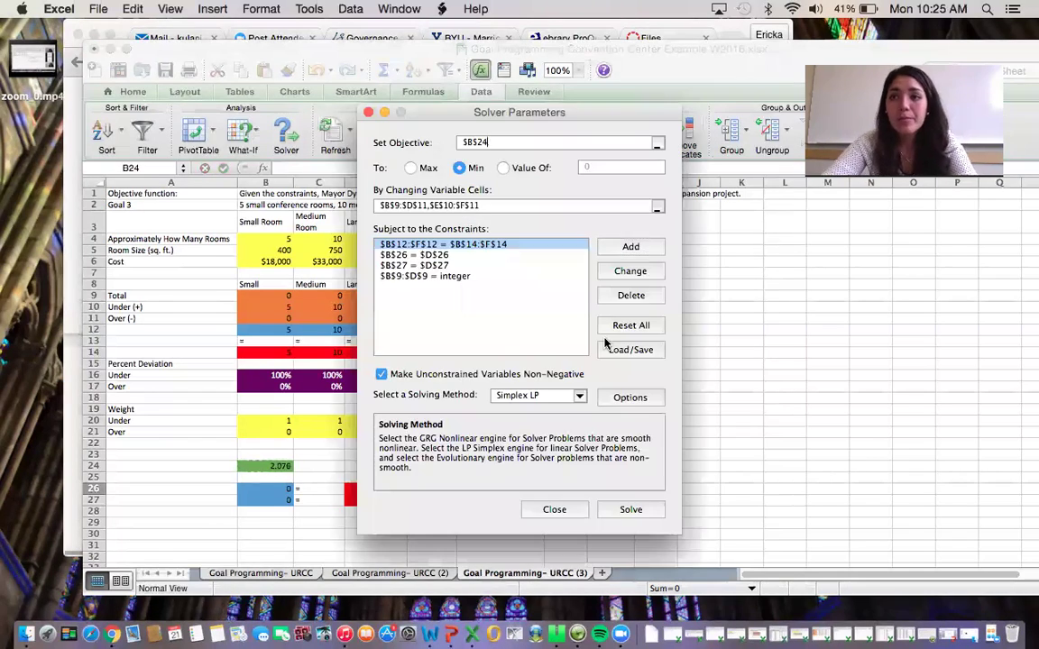
left_click(636, 509)
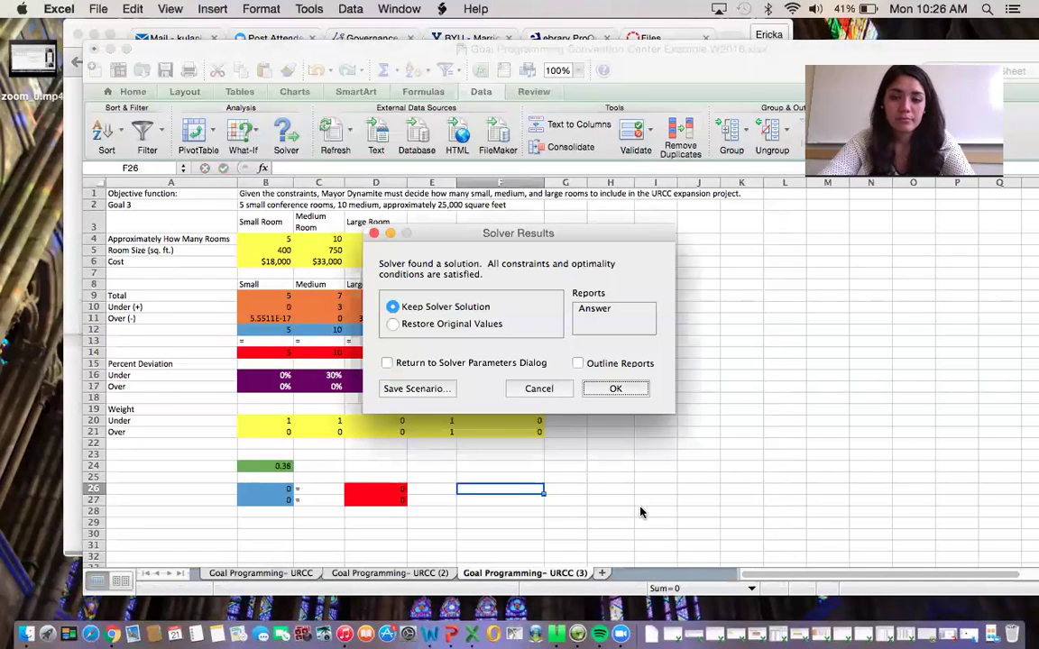
left_click(616, 388)
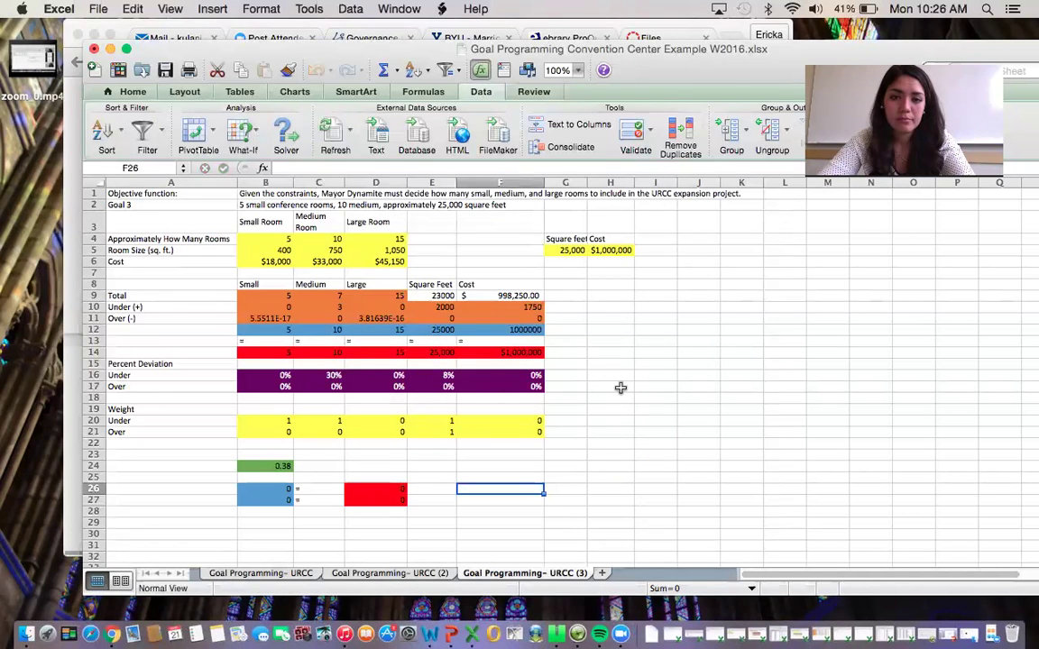
Examine the objective formula in B24 and the over deviations for small and large rooms in B11 and D11
scroll(620, 387, "down", 5)
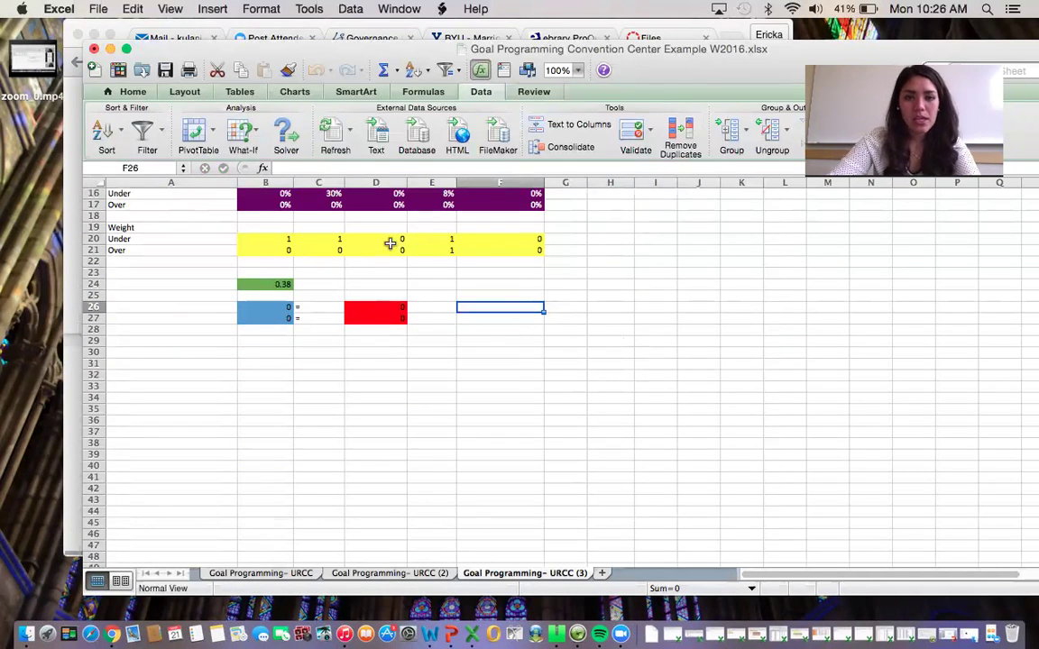
left_click(275, 284)
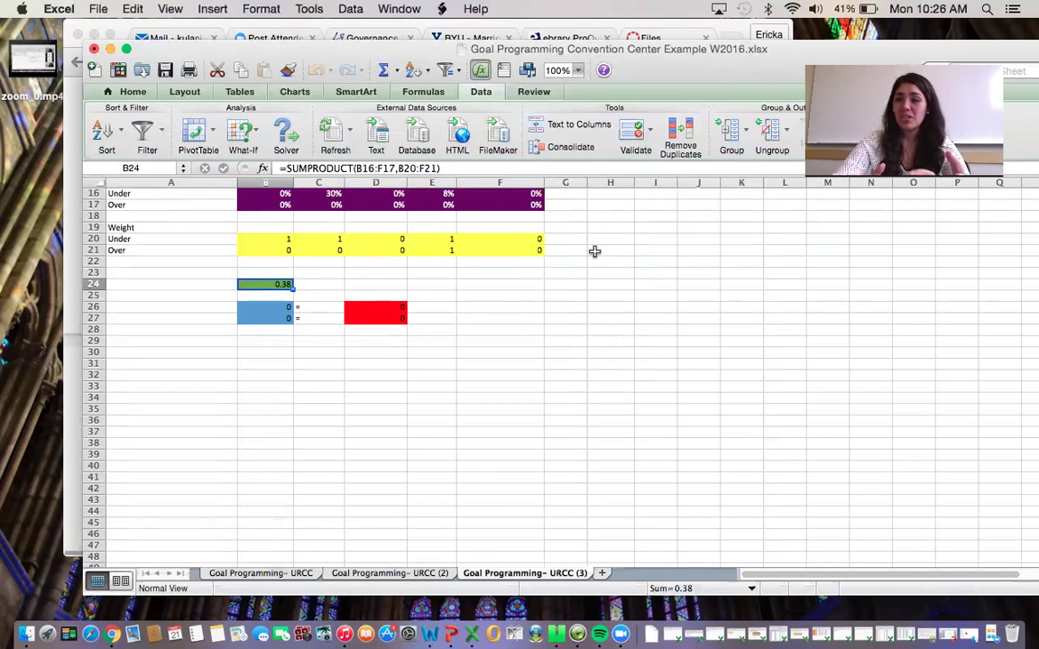
scroll(594, 251, "up", 5)
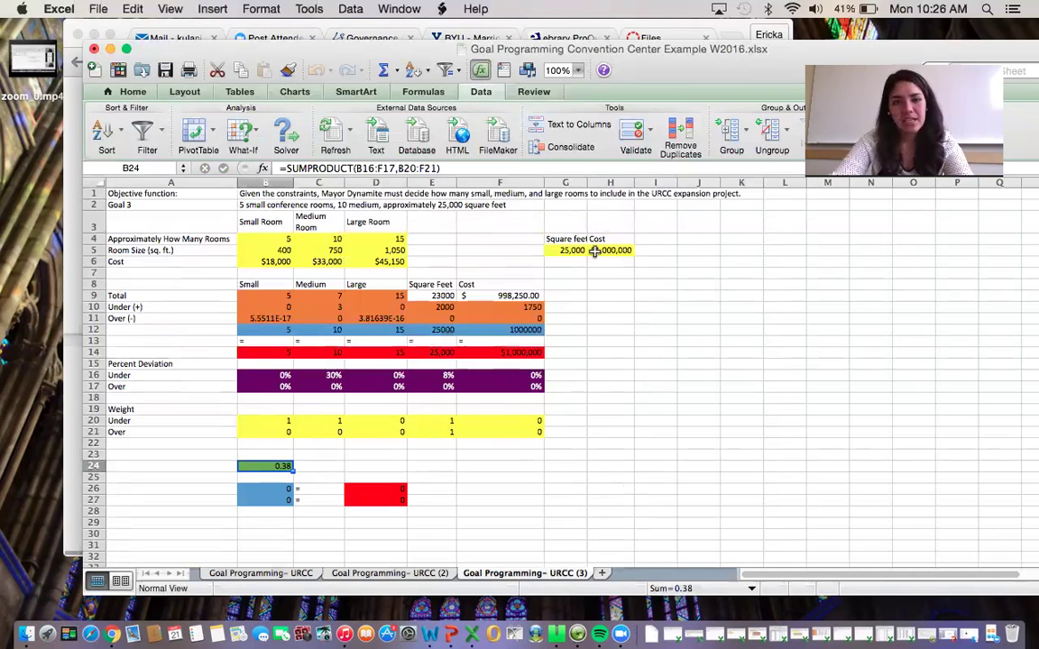
left_click(262, 318)
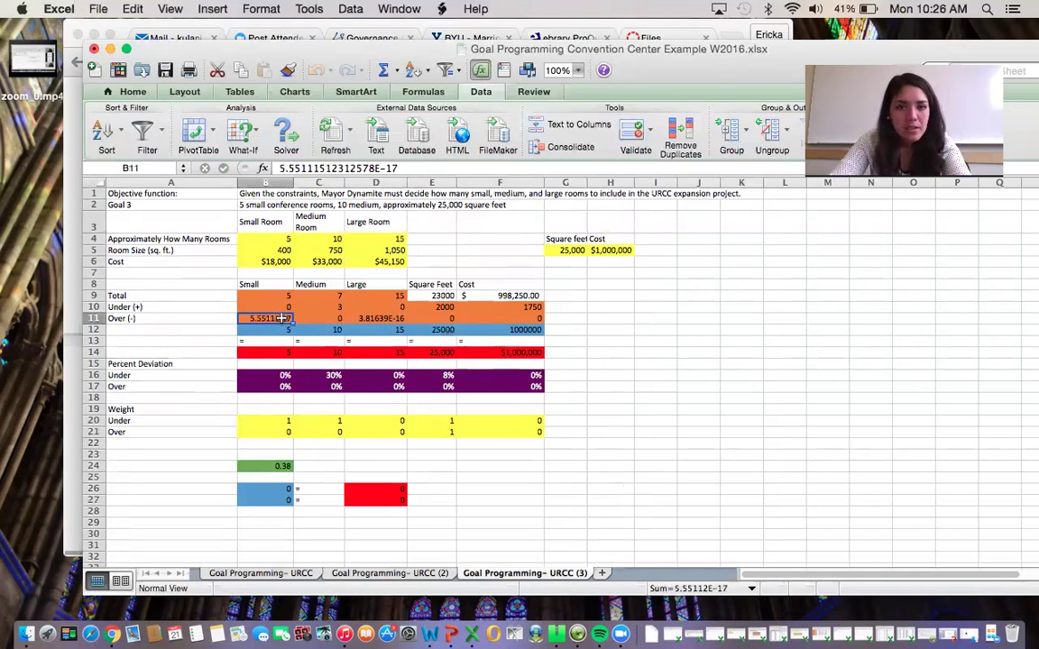
left_click(377, 321)
scroll(737, 341, "down", 4)
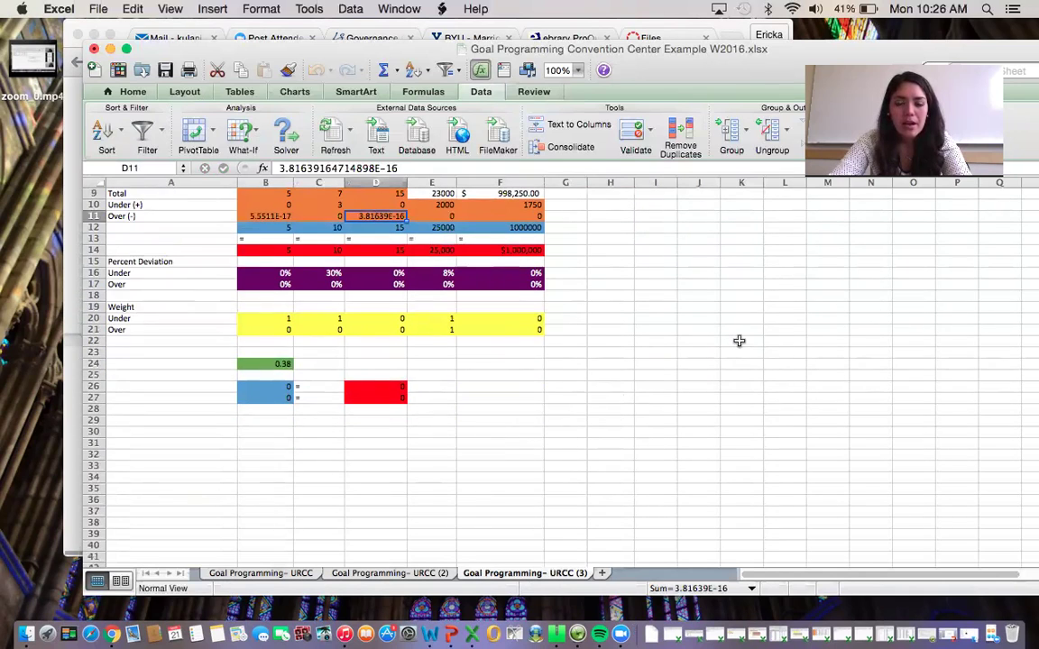
scroll(737, 341, "down", 3)
scroll(737, 341, "up", 3)
scroll(739, 341, "down", 3)
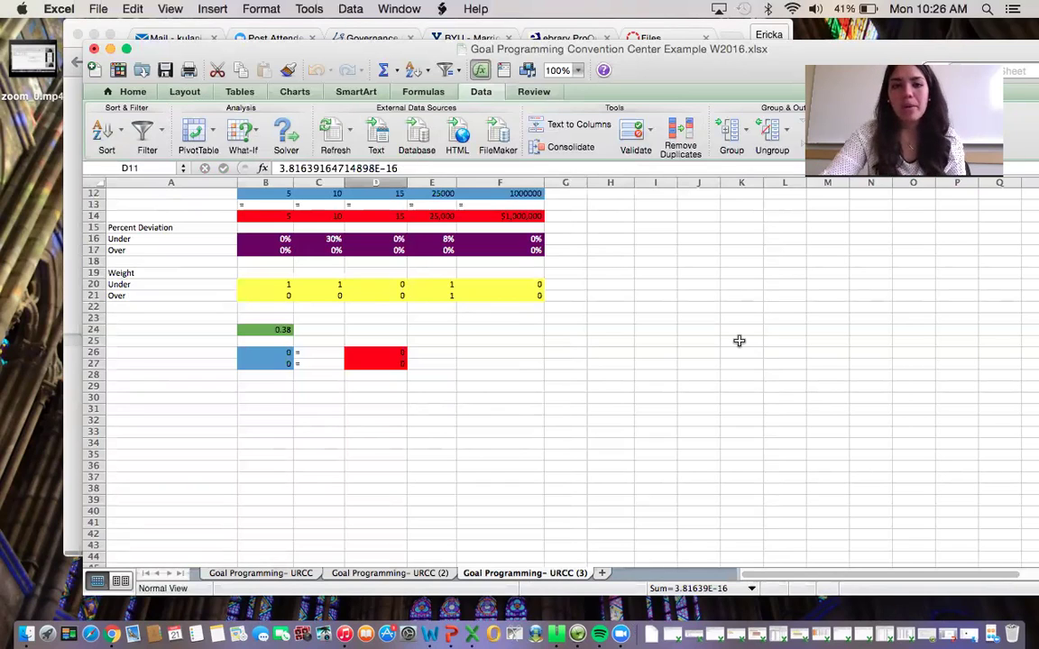
scroll(738, 340, "up", 5)
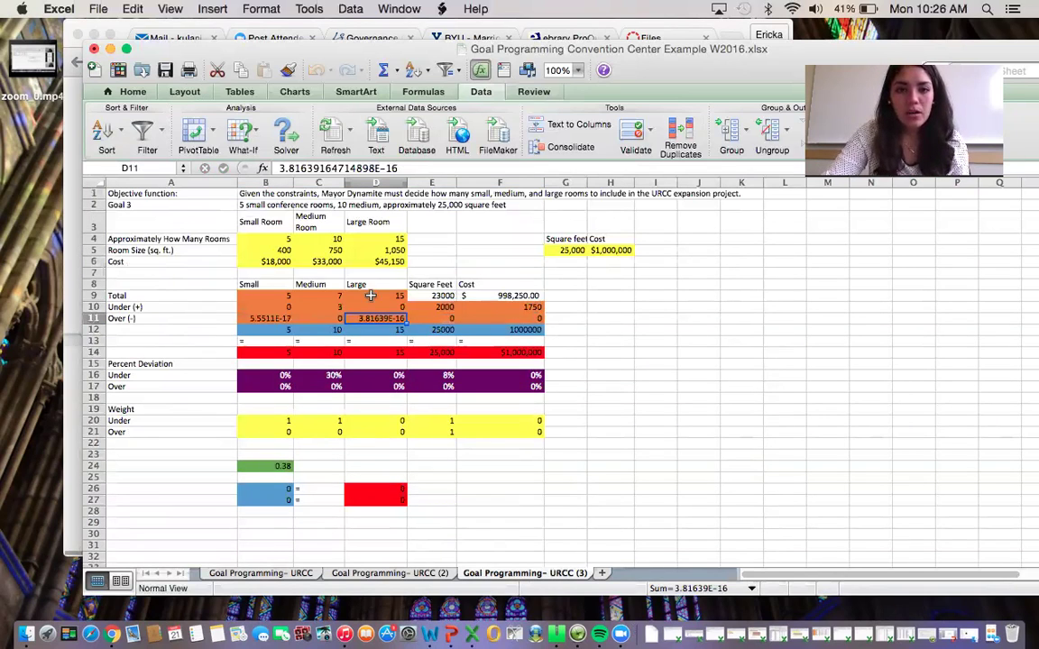
Review the solved totals for small, medium and large rooms in row 9
left_click(290, 296)
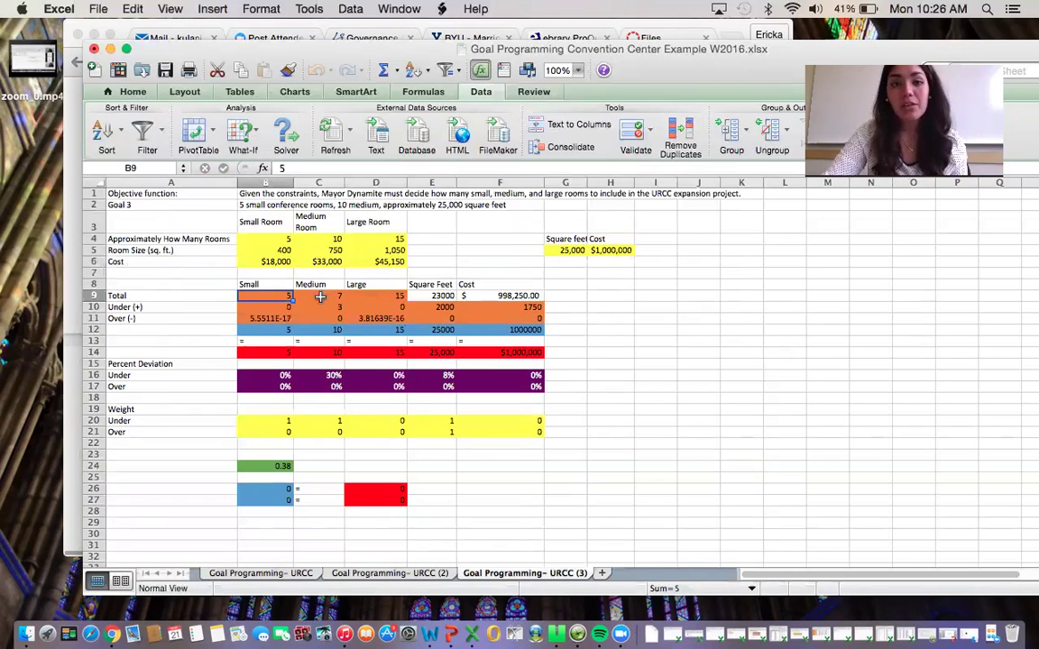
key("Right")
left_click(282, 298)
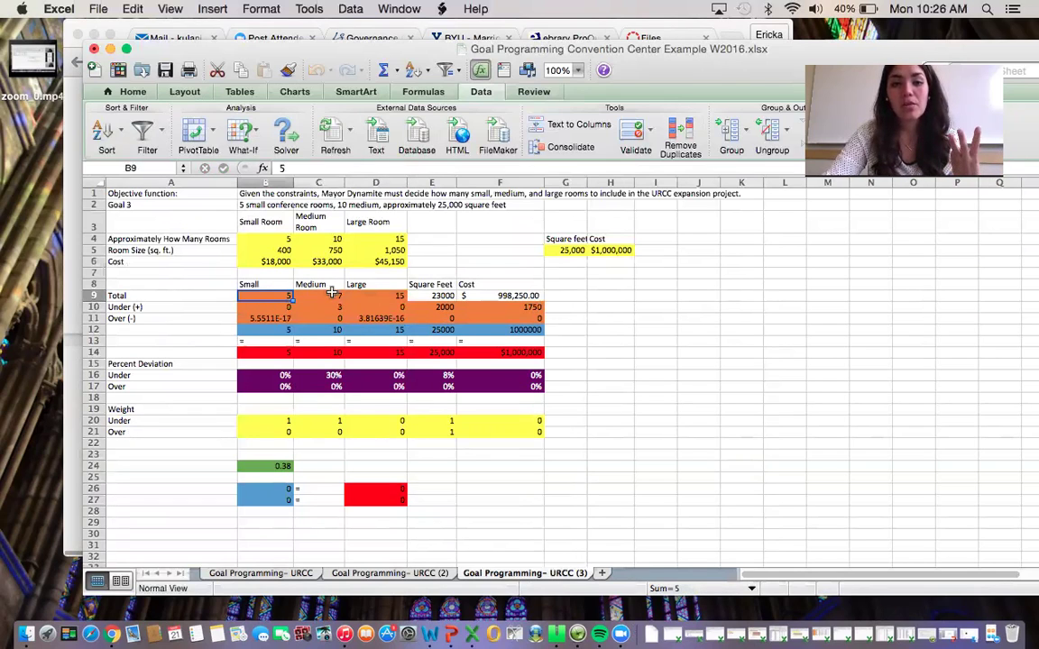
left_click(311, 297)
left_click(373, 296)
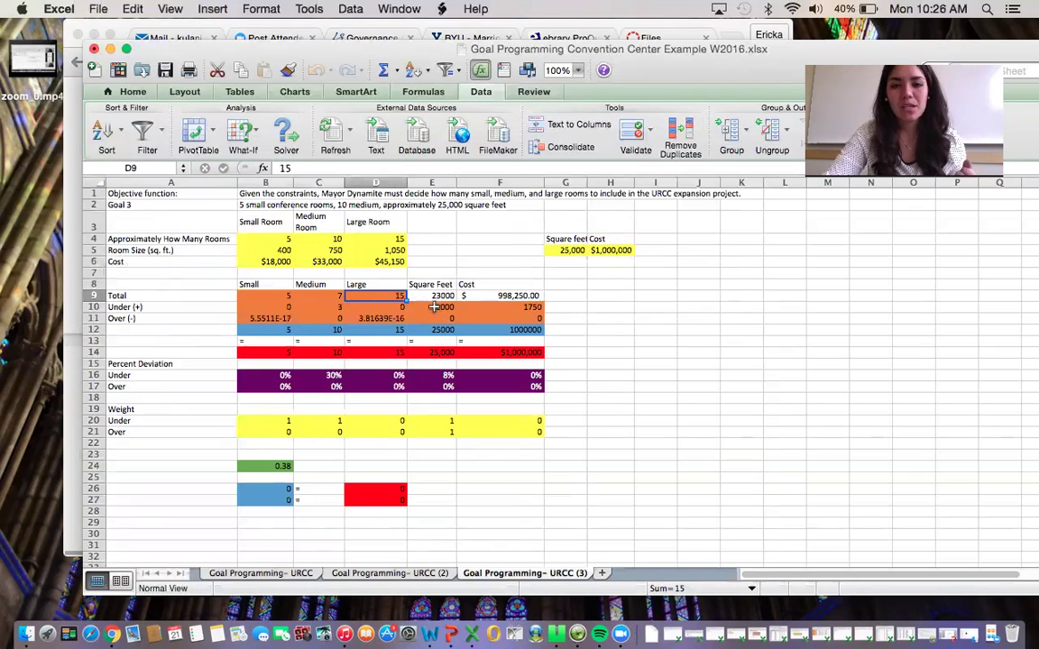
Examine the square feet column's total and deviations, its under percent deviation in E16 and its under weight in E20
left_click(440, 307)
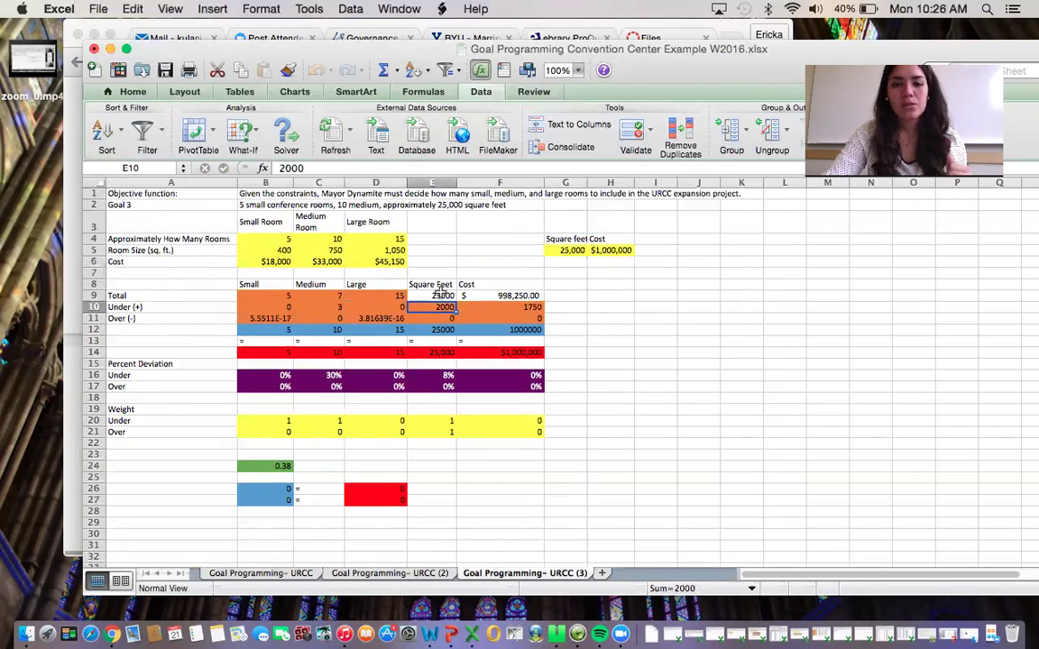
left_click(442, 297)
key("Return")
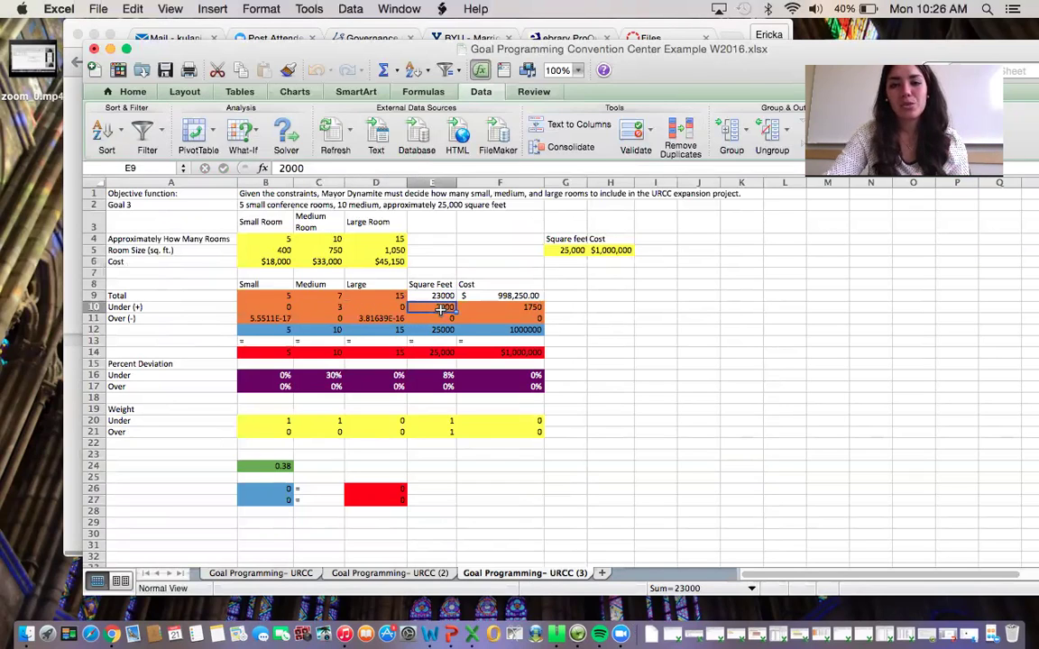
left_click_drag(438, 287, 436, 329)
scroll(586, 369, "down", 3)
scroll(639, 386, "down", 2)
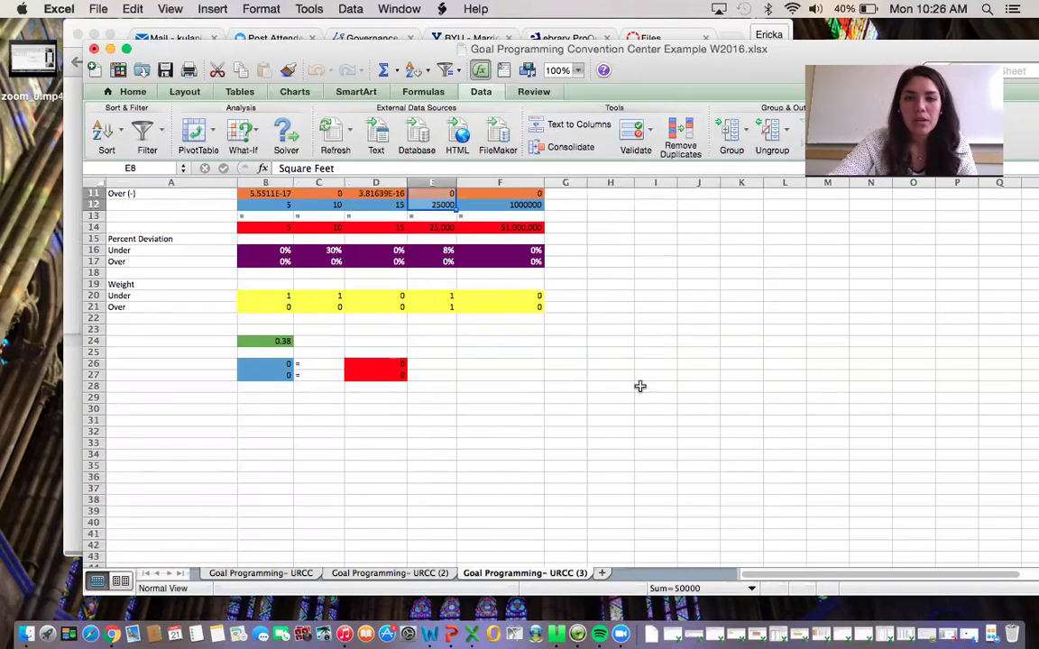
left_click(443, 249)
left_click(441, 295)
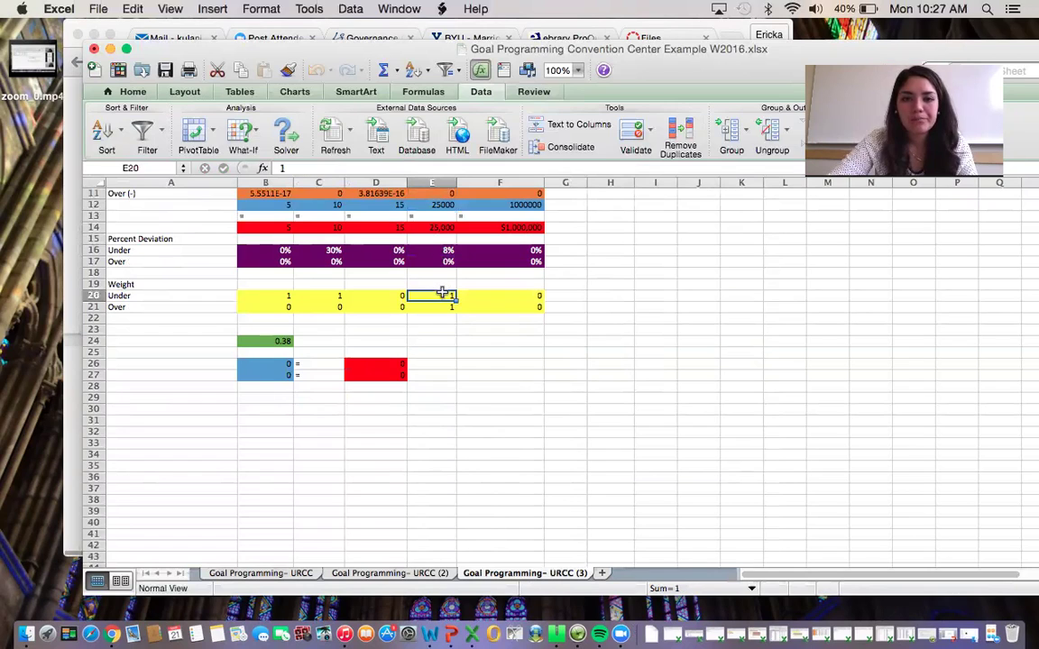
scroll(484, 412, "down", 1)
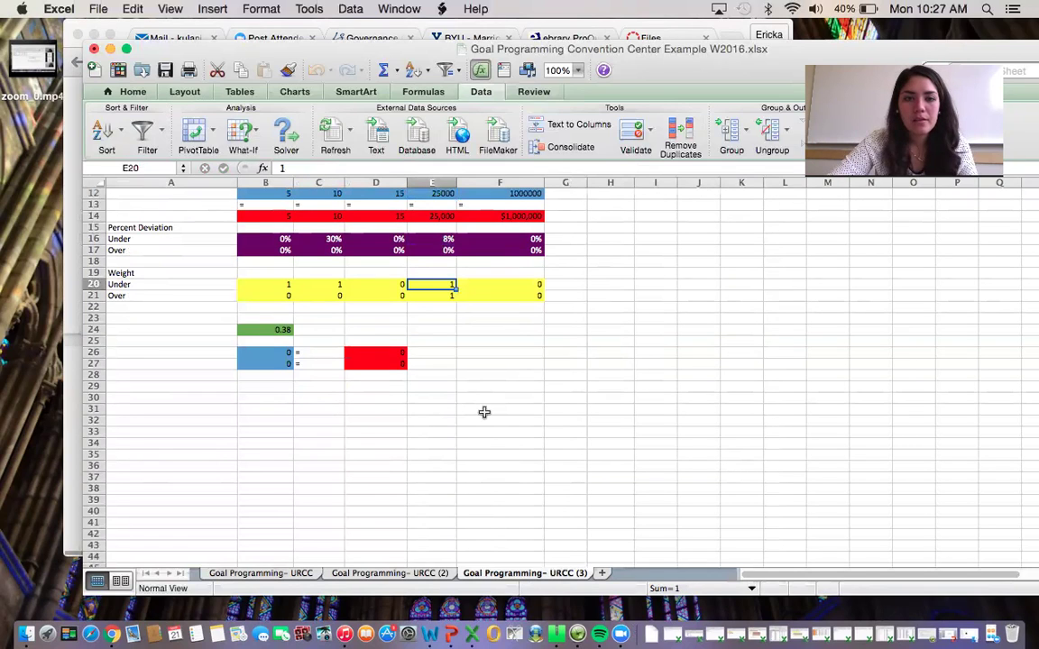
Check the medium rooms' under percent deviation in C16 against their total, deviations and constraint value in C9:C12
left_click(327, 241)
scroll(328, 241, "up", 5)
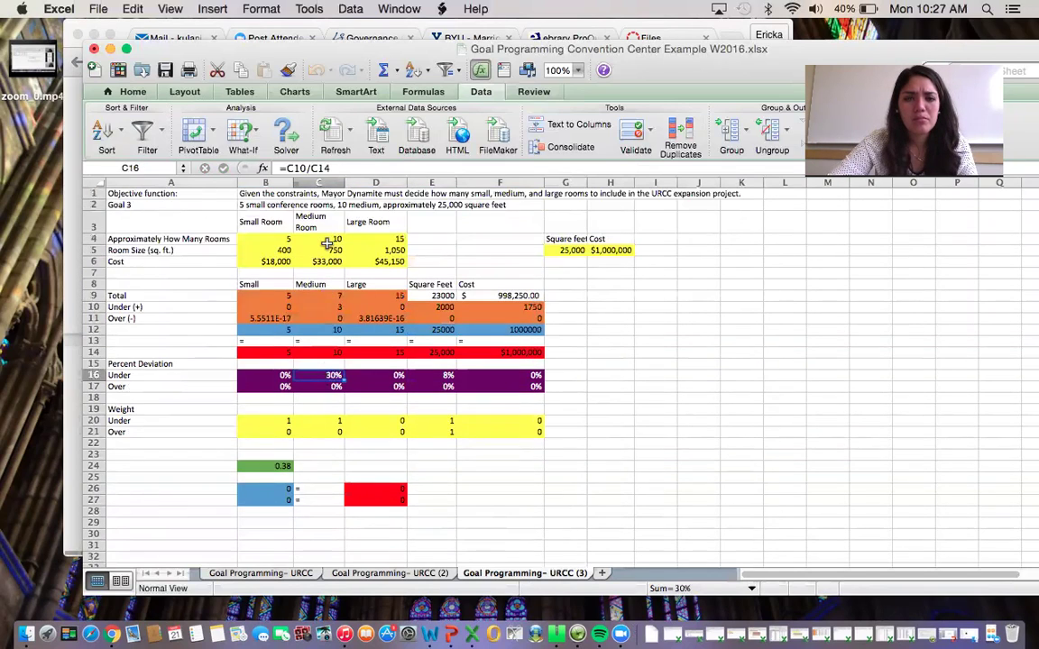
left_click(330, 295)
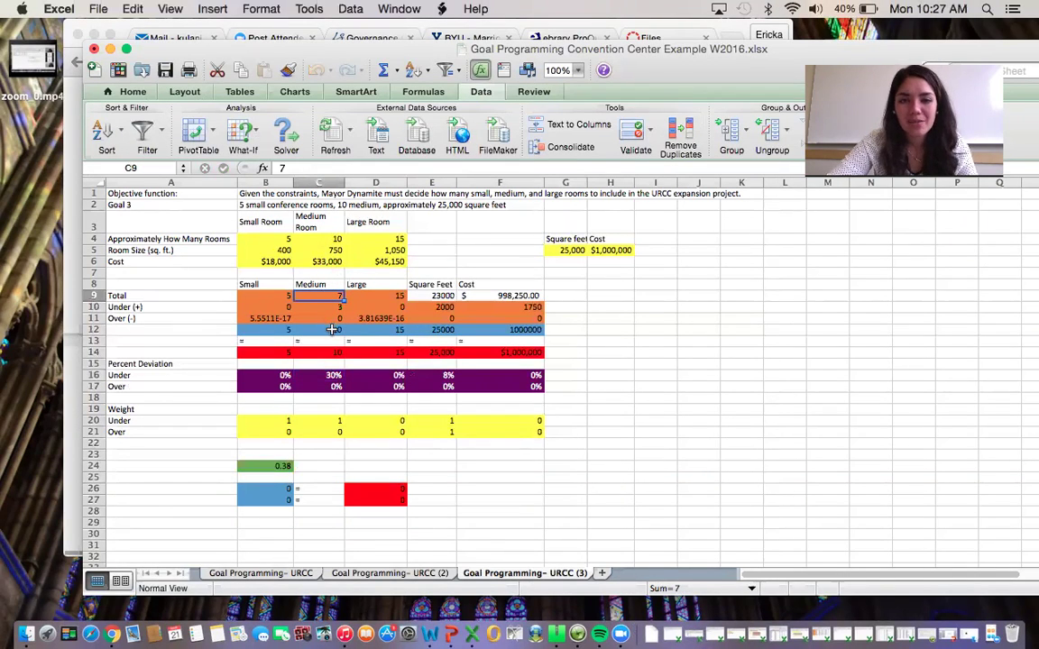
key("Down")
key("Down")
key("Down")
left_click_drag(330, 296, 333, 329)
left_click(631, 430)
scroll(630, 431, "down", 6)
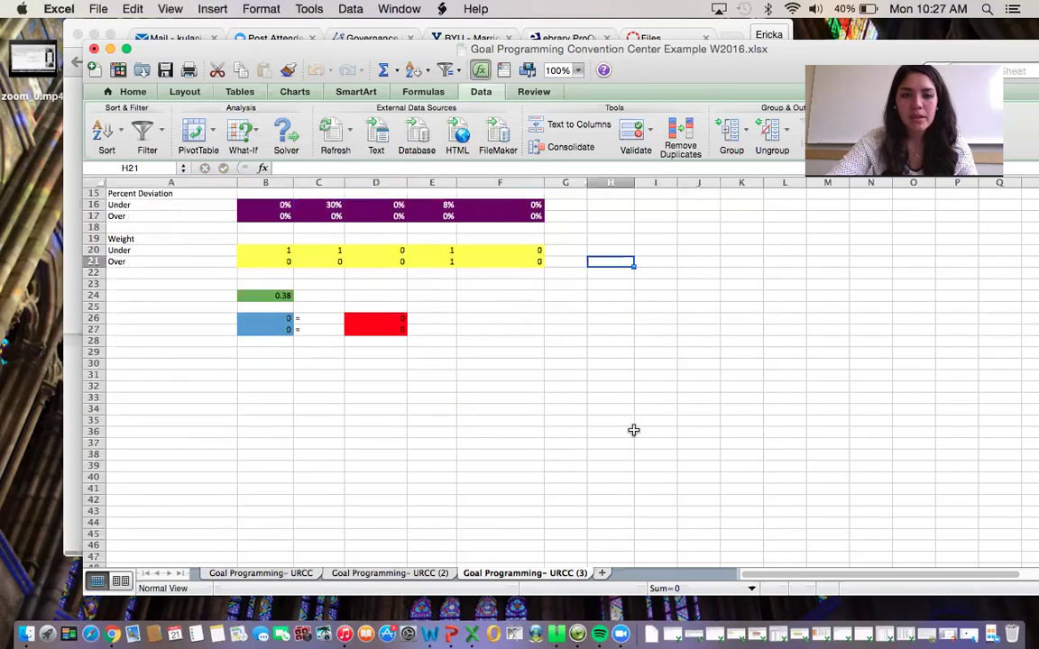
Switch to Chrome and look through the Goal Programming slides on the model, its constraints and its variable/decision cells
left_click(720, 27)
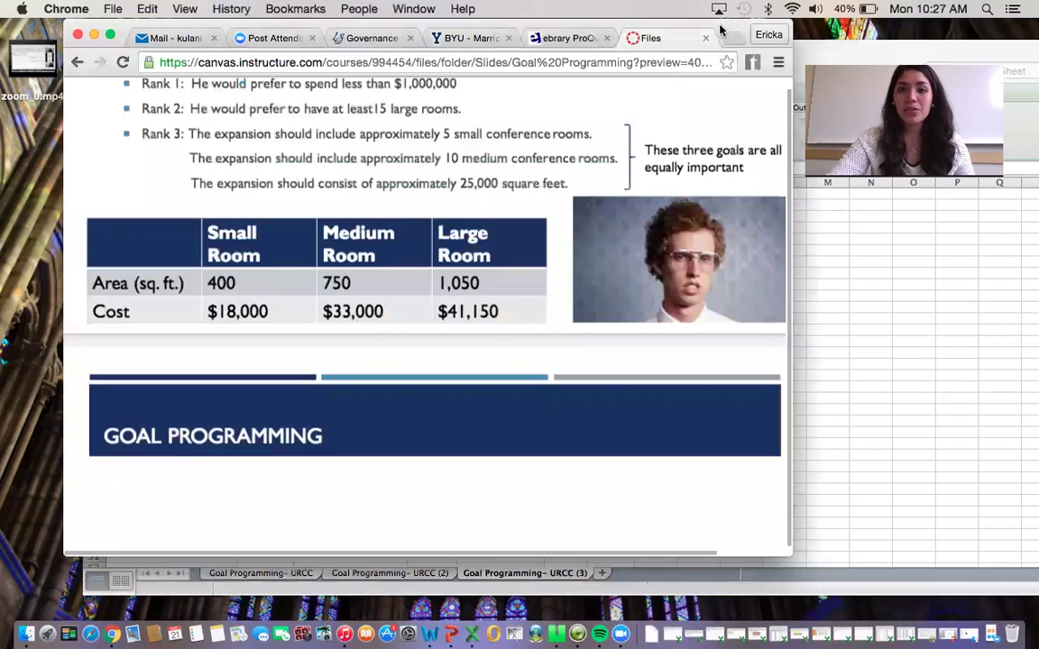
scroll(591, 298, "down", 5)
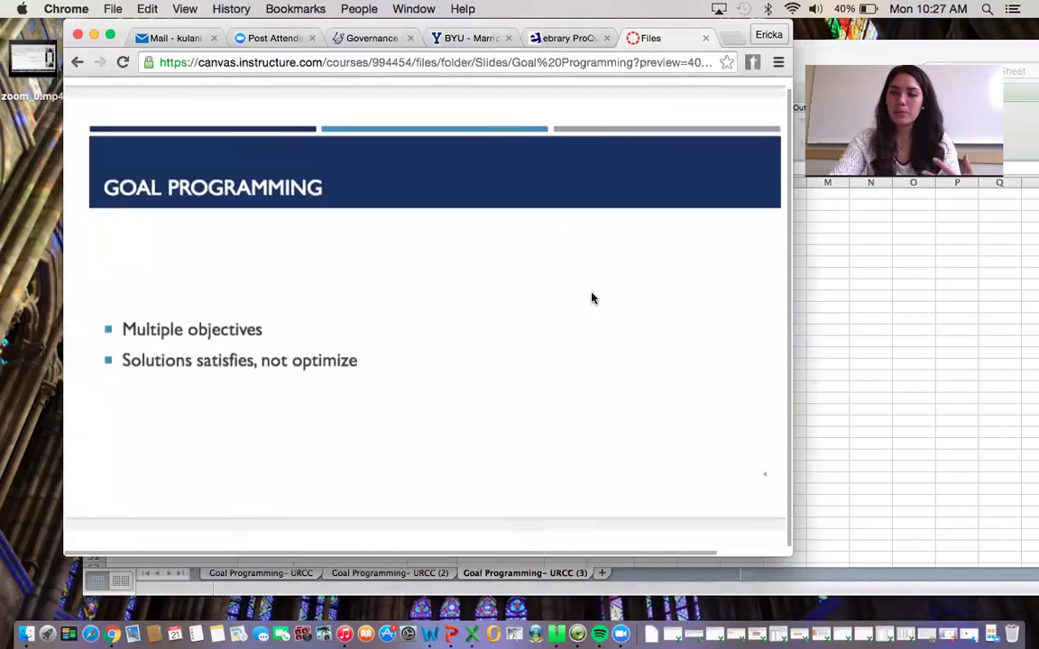
scroll(592, 298, "down", 10)
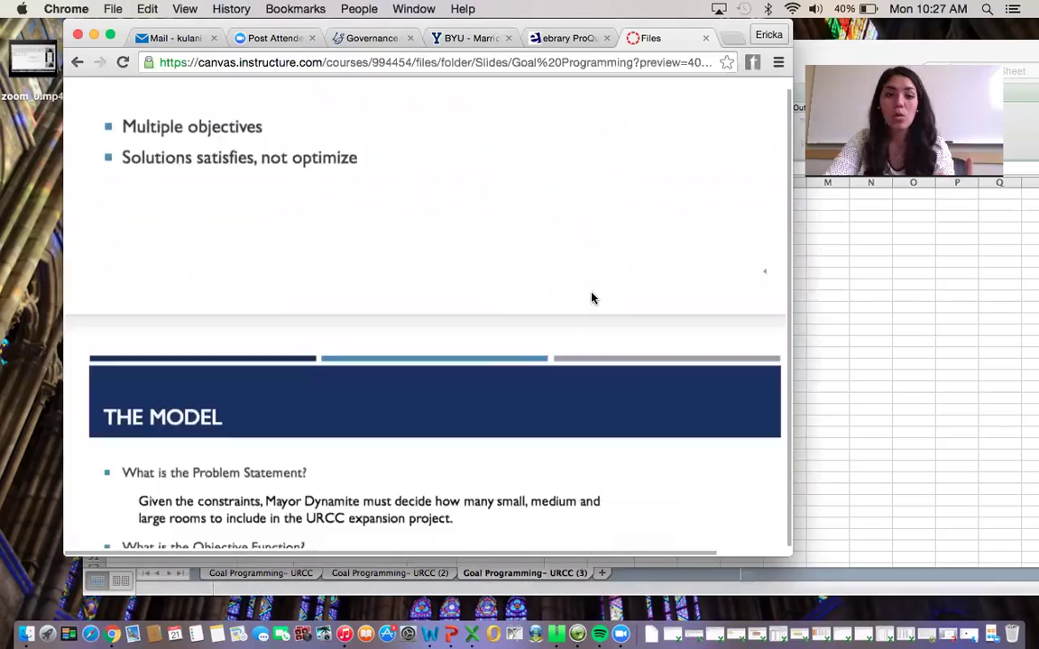
scroll(591, 297, "down", 15)
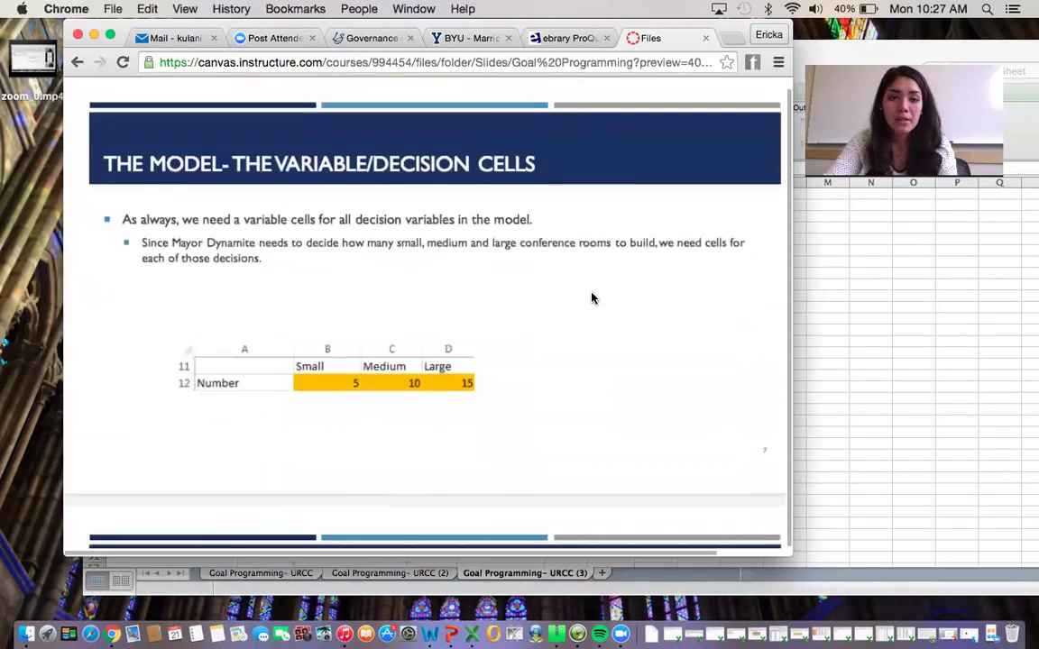
scroll(591, 297, "down", 15)
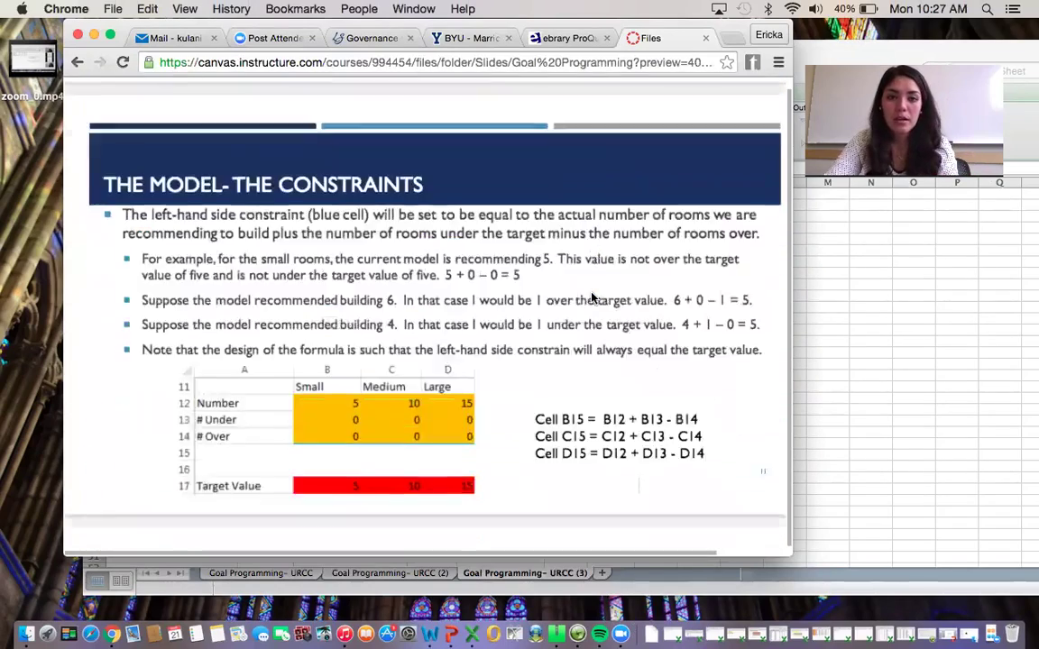
scroll(591, 297, "down", 5)
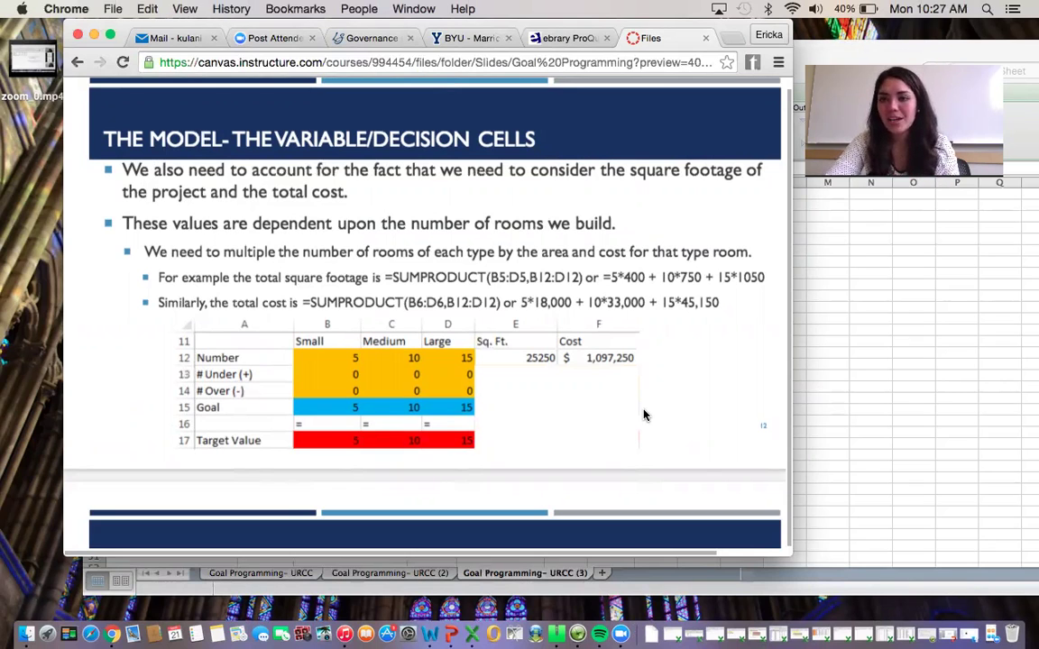
scroll(683, 304, "down", 4)
scroll(683, 313, "down", 2)
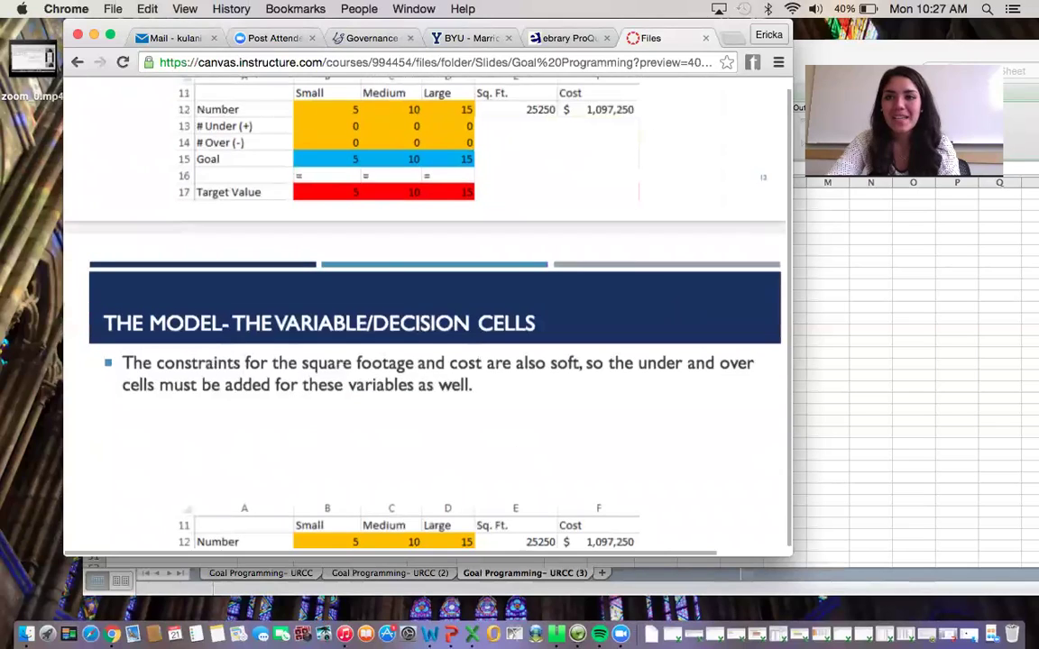